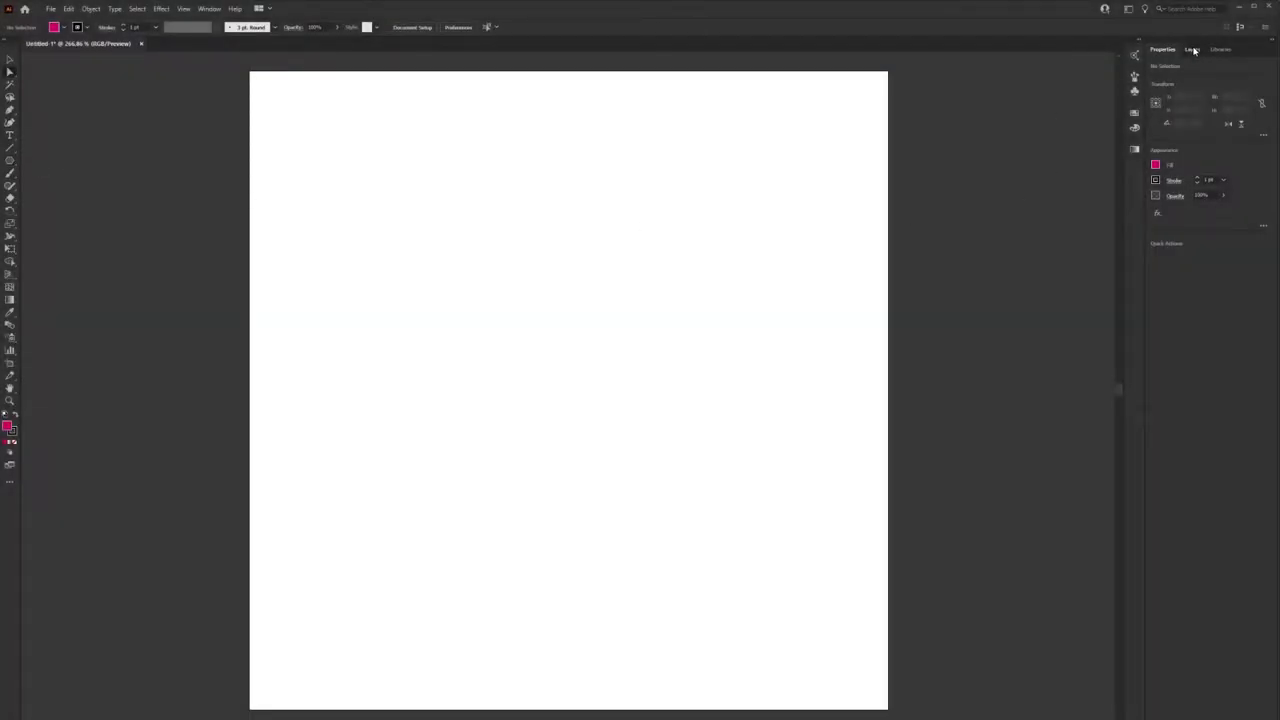
# - Rename Layer 1 to Background
pyautogui.click(1193, 50)
pyautogui.doubleClick(1218, 66)
pyautogui.write('Backgroun')
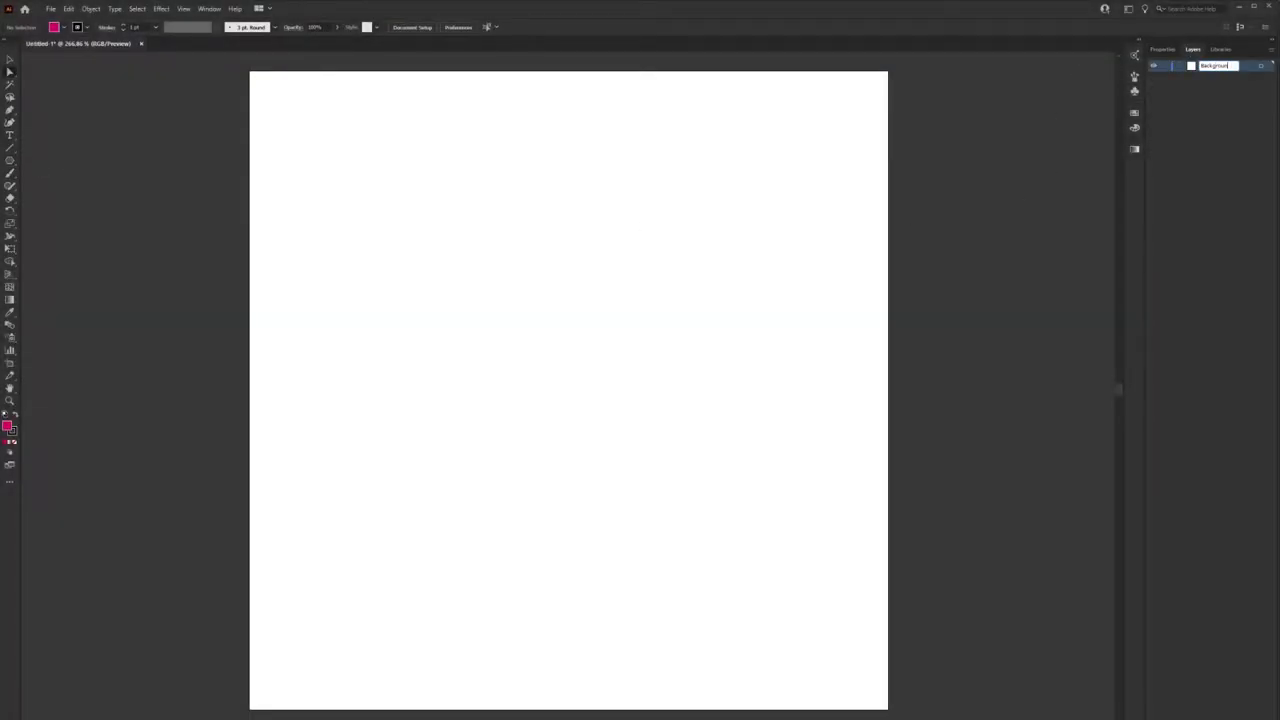
pyautogui.write('d')
pyautogui.press('Return')
# - Draw a 300 × 300 px rectangle and move it toward the artboard
pyautogui.rightClick(8, 163)
pyautogui.click(57, 157)
pyautogui.click(340, 189)
pyautogui.write('300')
pyautogui.press('Tab')
pyautogui.write('1')
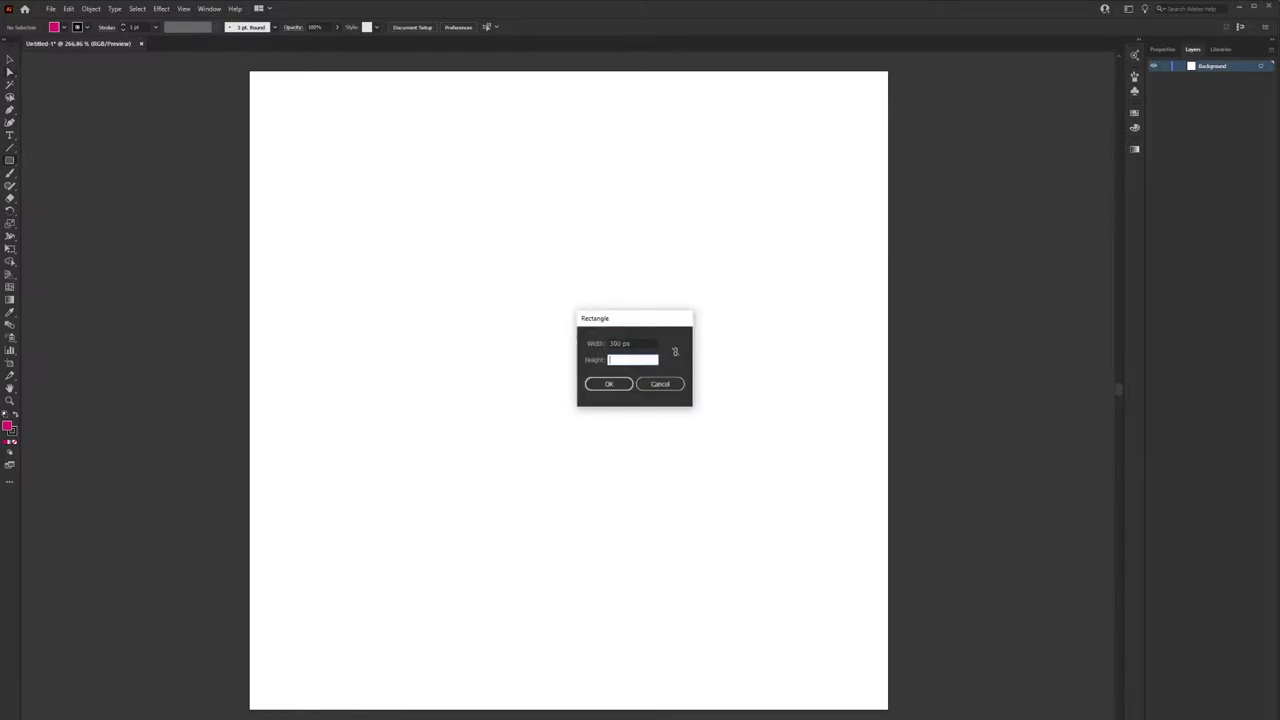
pyautogui.write('300')
pyautogui.press('Return')
pyautogui.moveTo(719, 293); pyautogui.dragTo(662, 219)
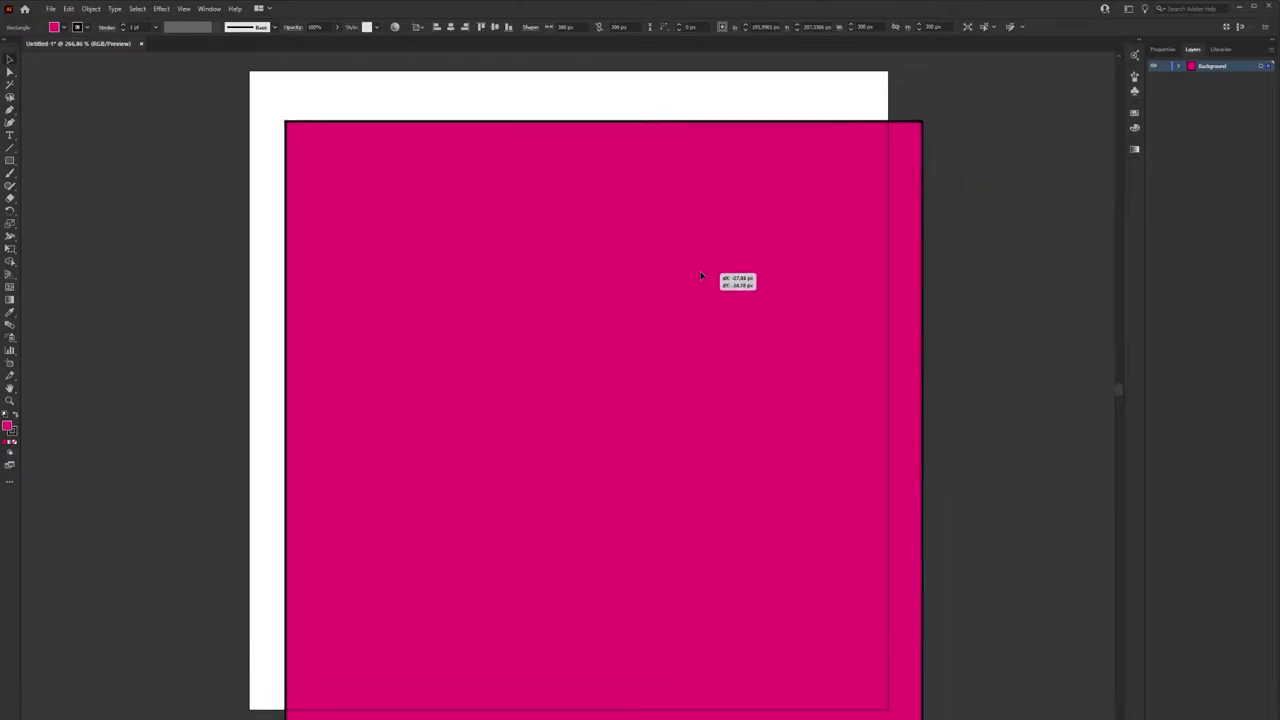
# - Remove the rectangle's stroke and fill it light peach
pyautogui.click(1162, 49)
pyautogui.click(1156, 164)
pyautogui.click(1043, 217)
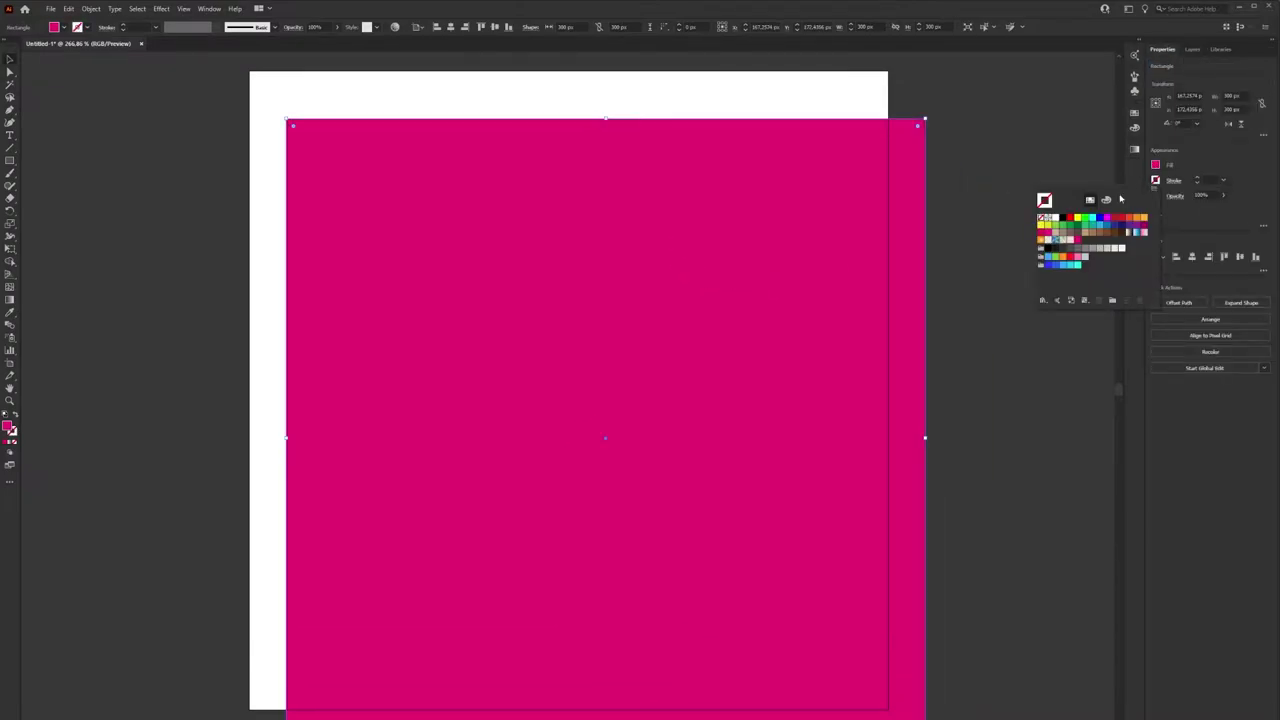
pyautogui.click(1156, 164)
pyautogui.click(1069, 225)
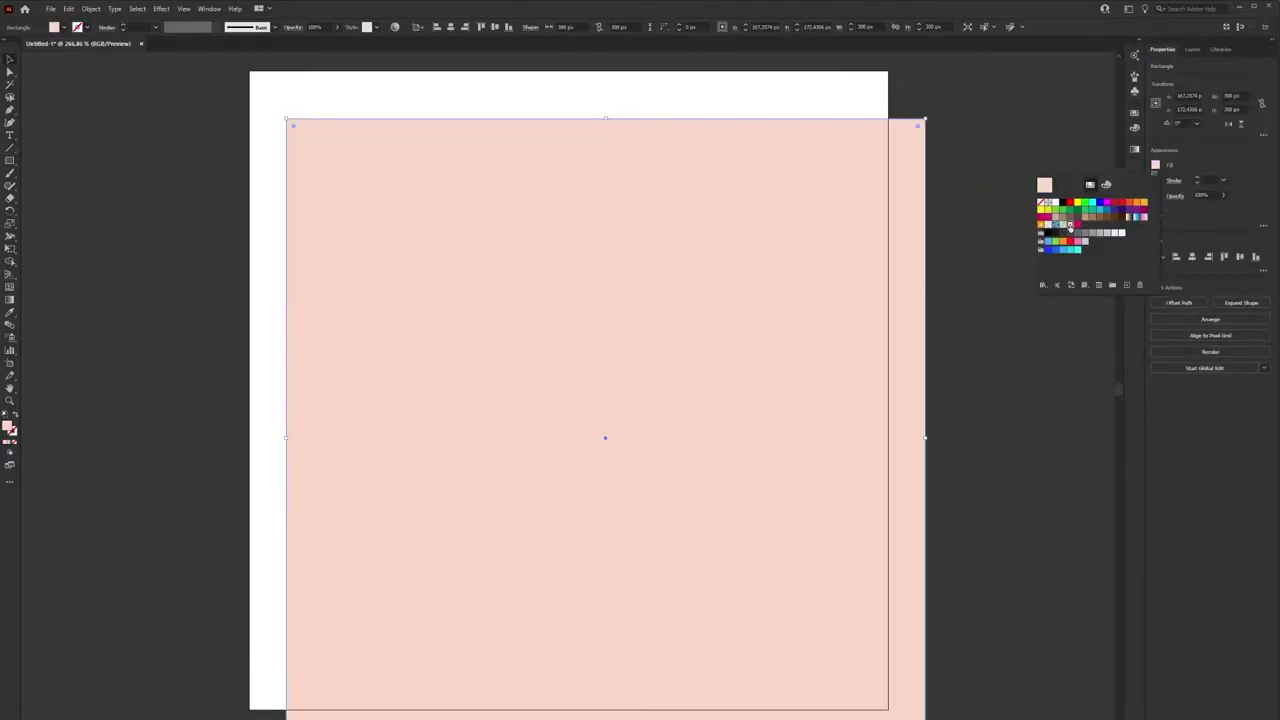
pyautogui.moveTo(803, 314); pyautogui.dragTo(786, 309)
pyautogui.hotkey('ctrl', 'shift', 'a')
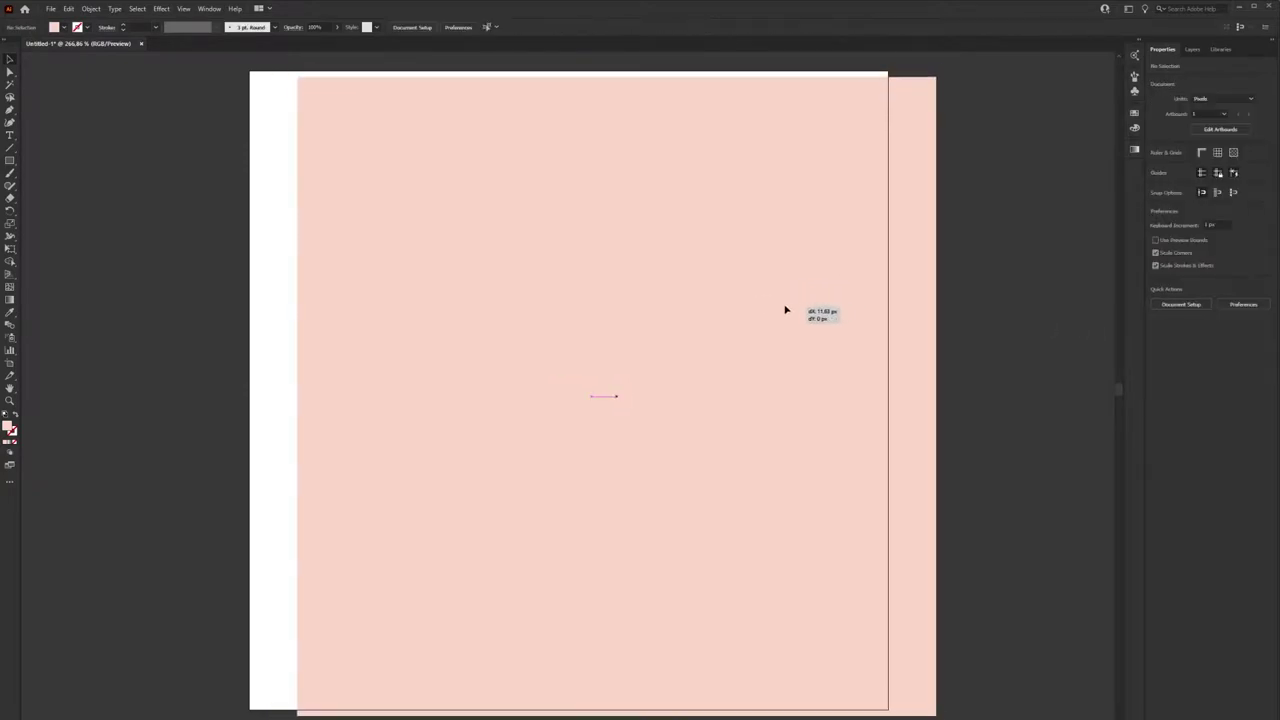
# - Centre the peach square horizontally and vertically on the artboard
pyautogui.click(731, 300)
pyautogui.click(1192, 256)
pyautogui.click(1240, 256)
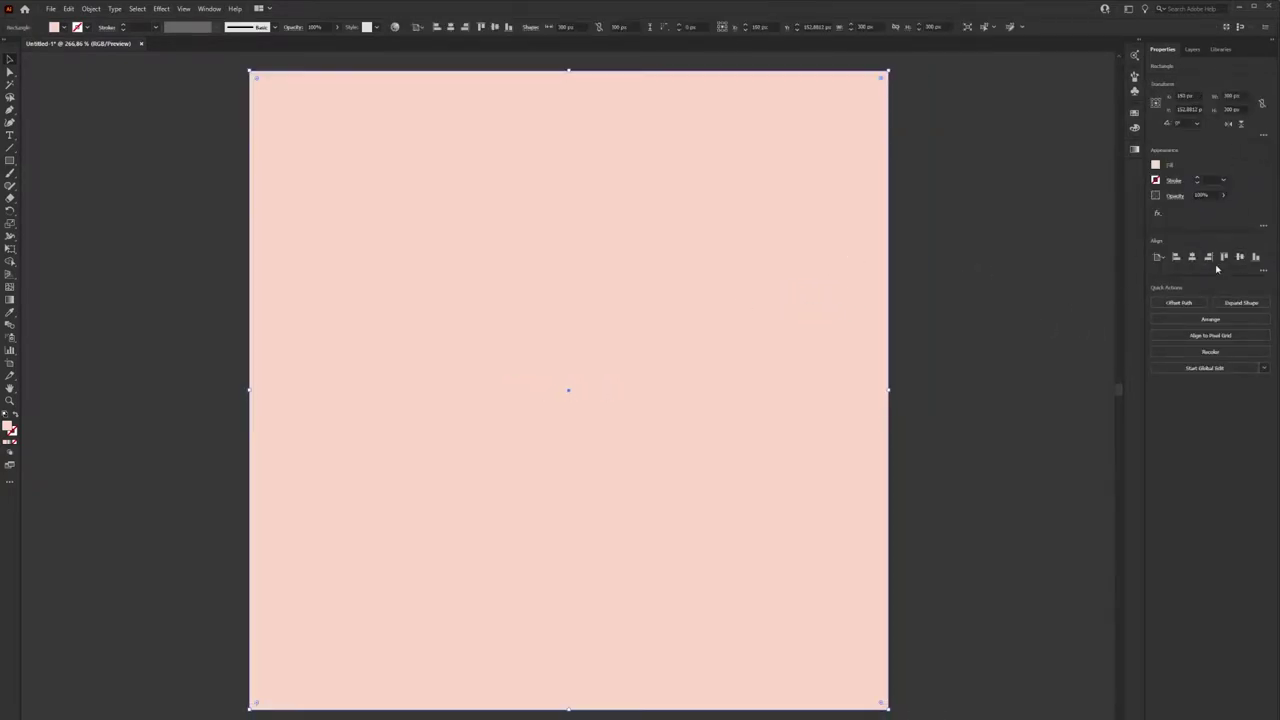
pyautogui.click(962, 302)
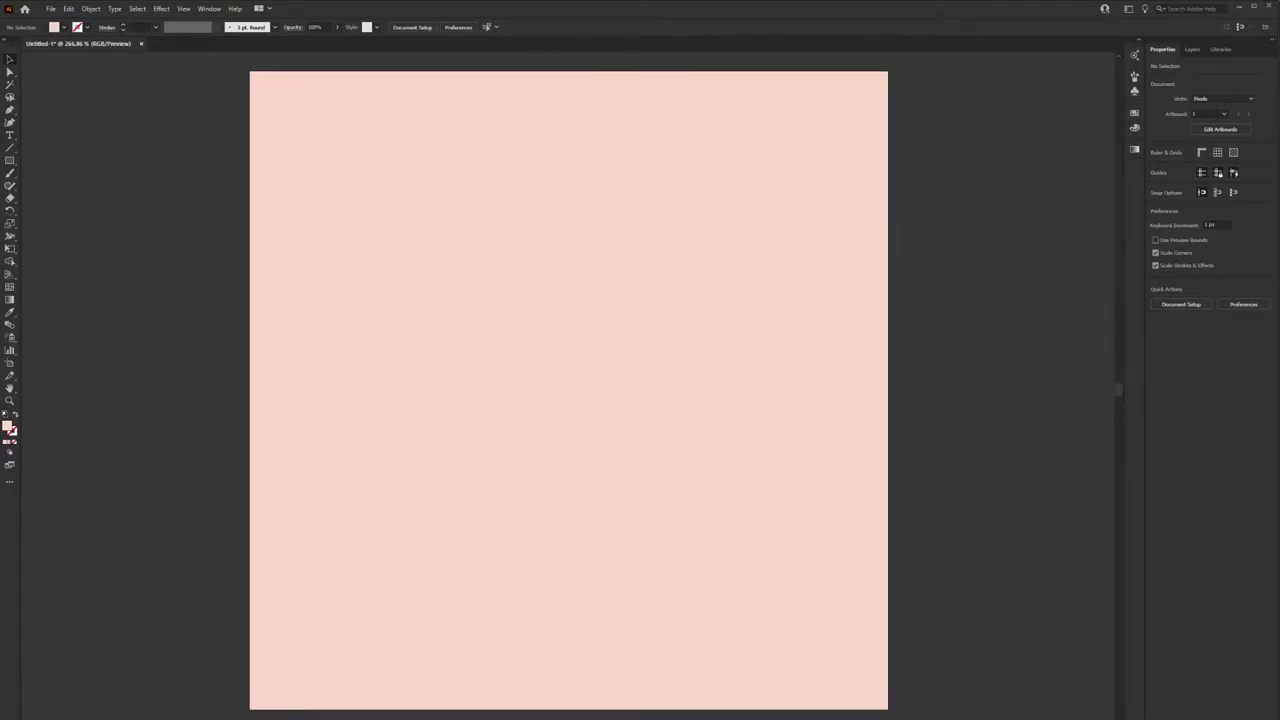
# - Draw an artboard-sized circle with a radial gradient fill
pyautogui.moveTo(10, 160); pyautogui.dragTo(50, 181)
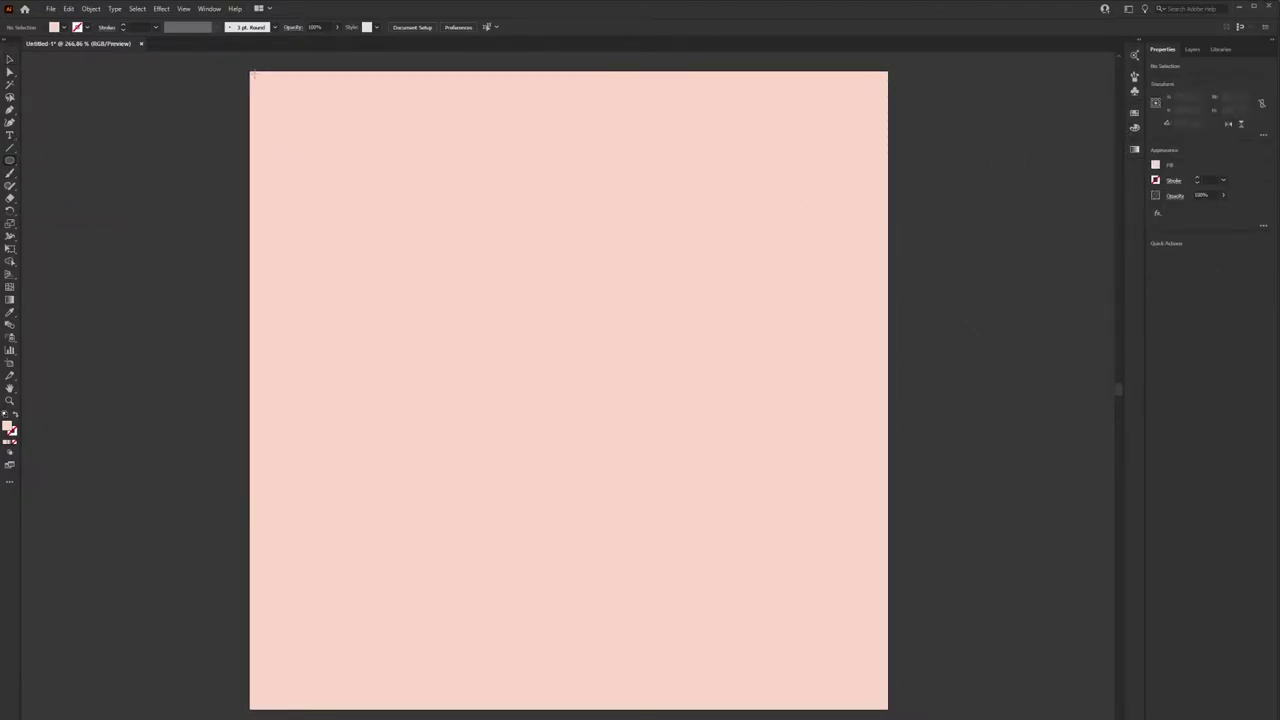
pyautogui.moveTo(249, 68); pyautogui.dragTo(888, 709)
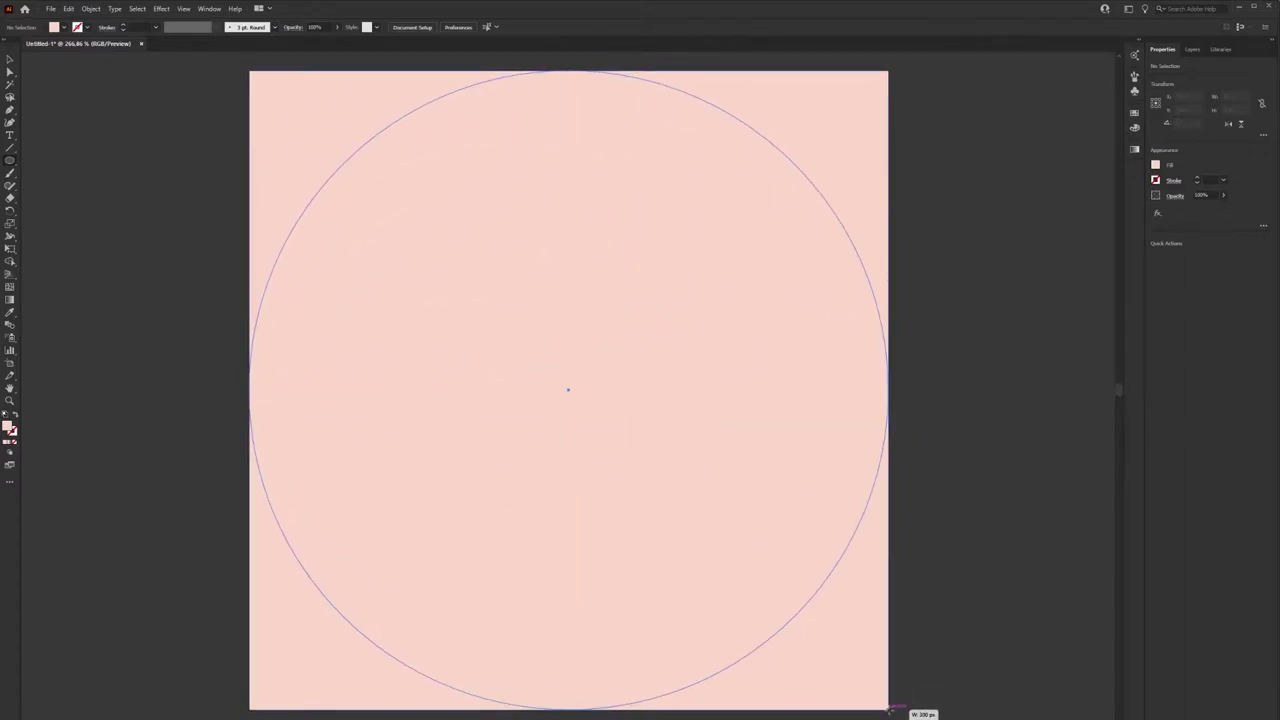
pyautogui.click(1155, 165)
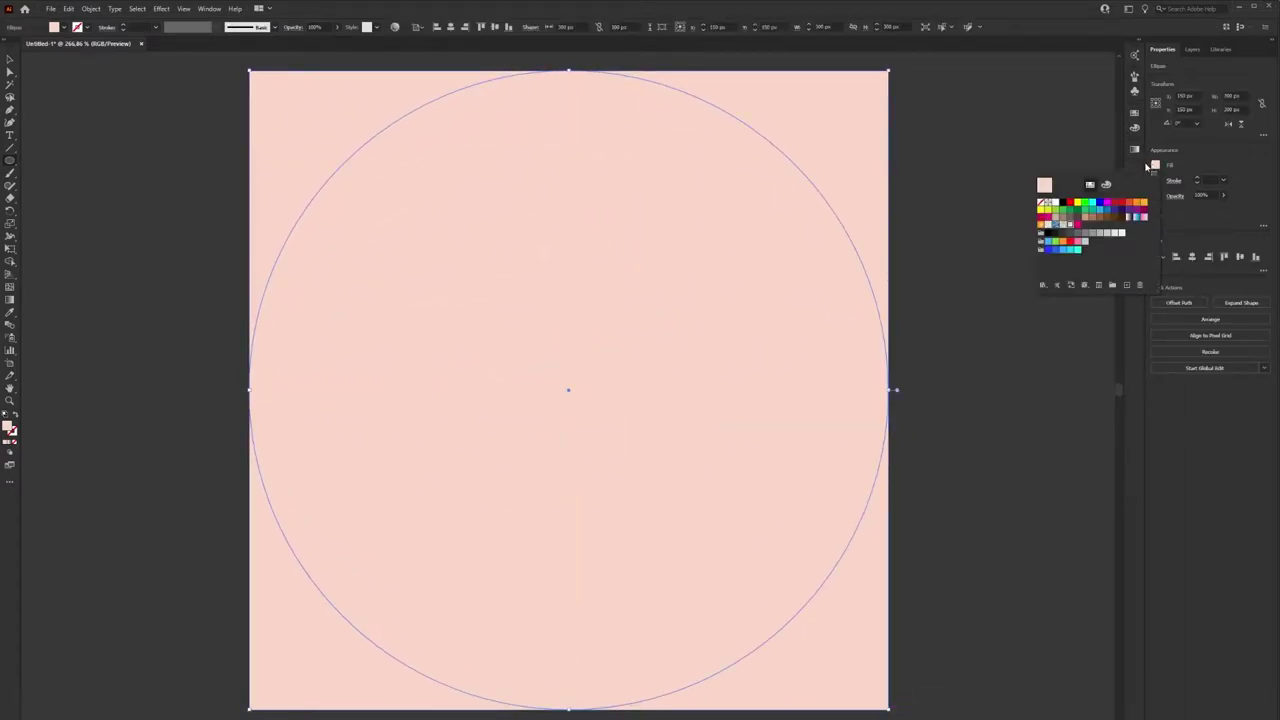
pyautogui.click(1041, 226)
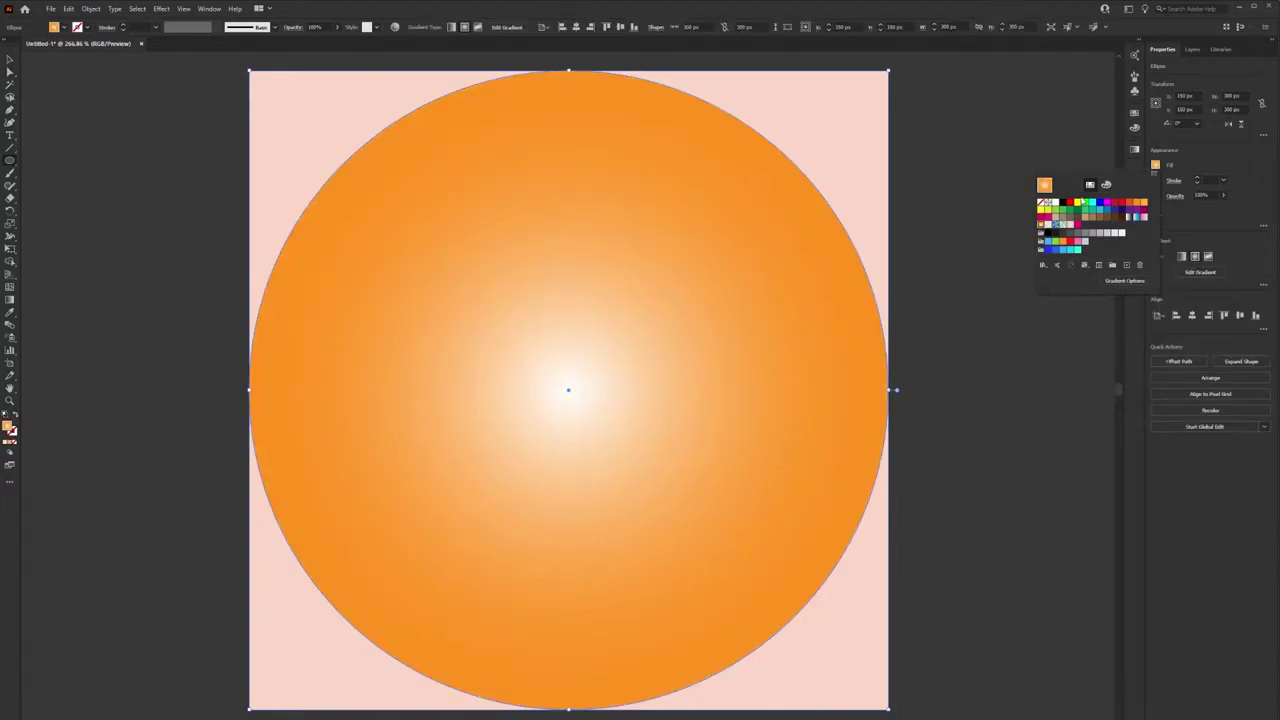
pyautogui.click(1122, 280)
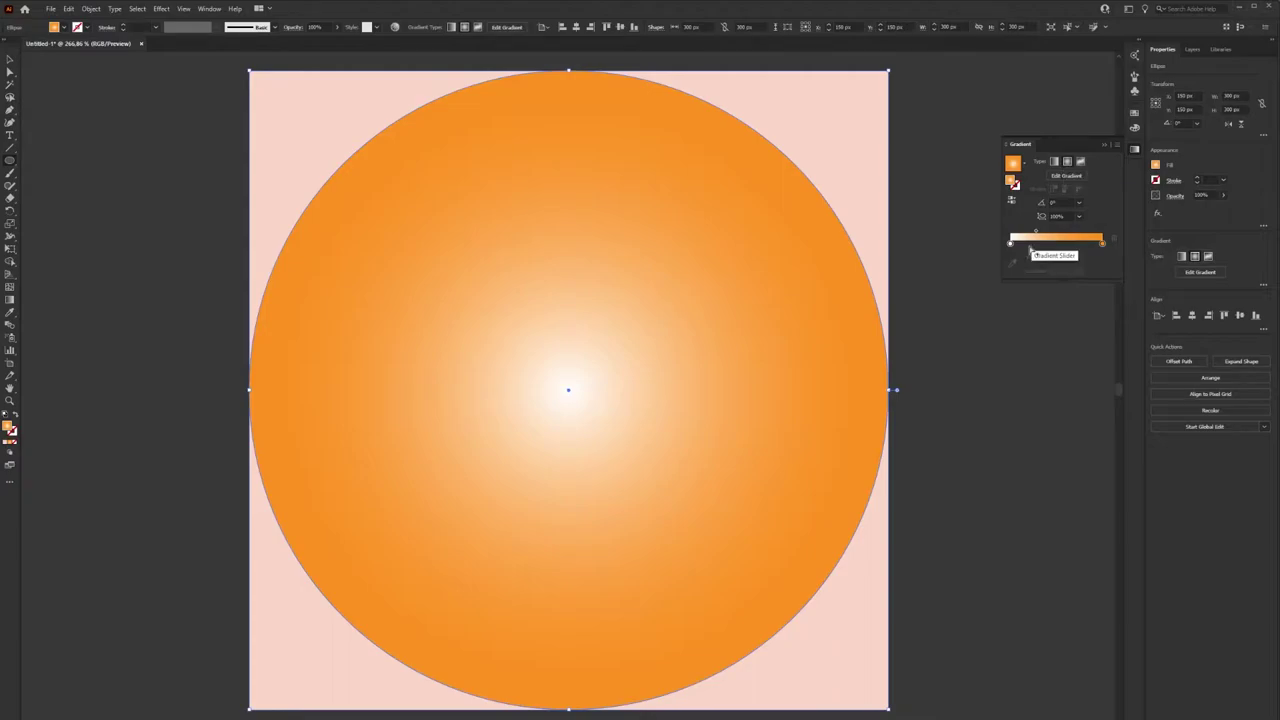
# - Make the gradient magenta at centre fading to transparent white, with a wider magenta midpoint
pyautogui.doubleClick(1010, 245)
pyautogui.click(967, 298)
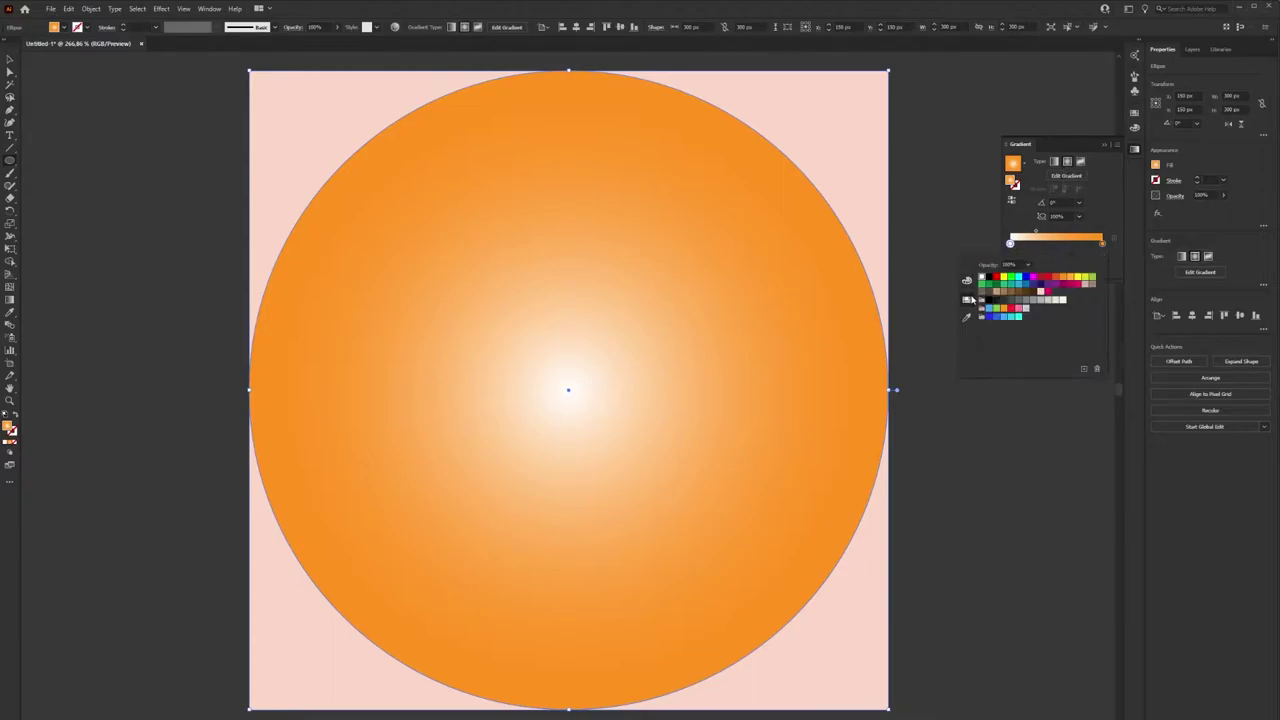
pyautogui.click(1044, 292)
pyautogui.doubleClick(1102, 244)
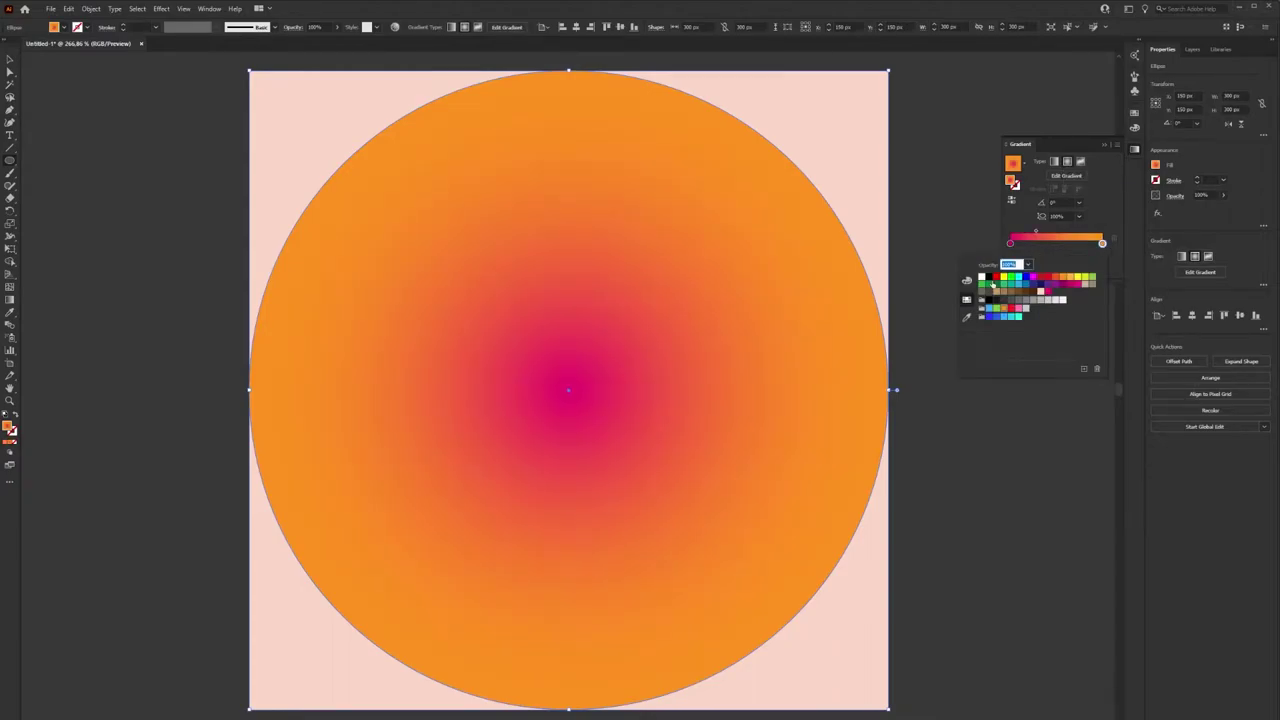
pyautogui.click(982, 277)
pyautogui.click(1027, 265)
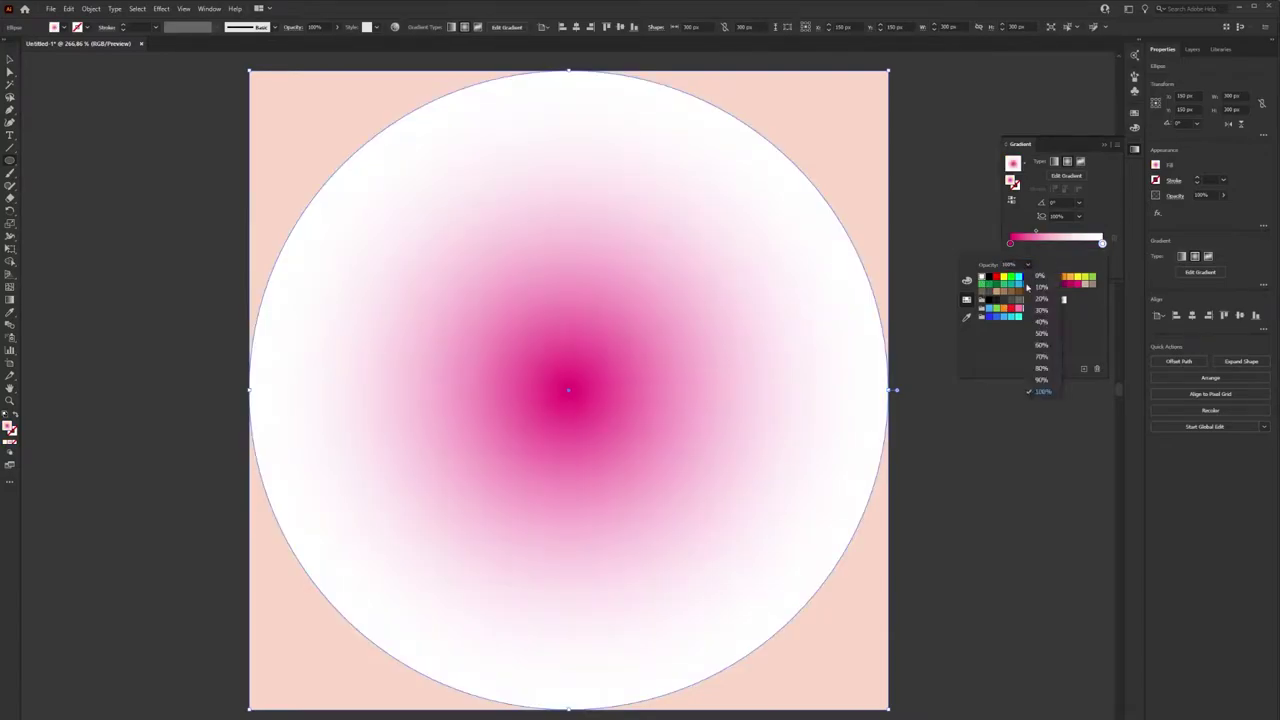
pyautogui.click(1032, 278)
pyautogui.click(1057, 250)
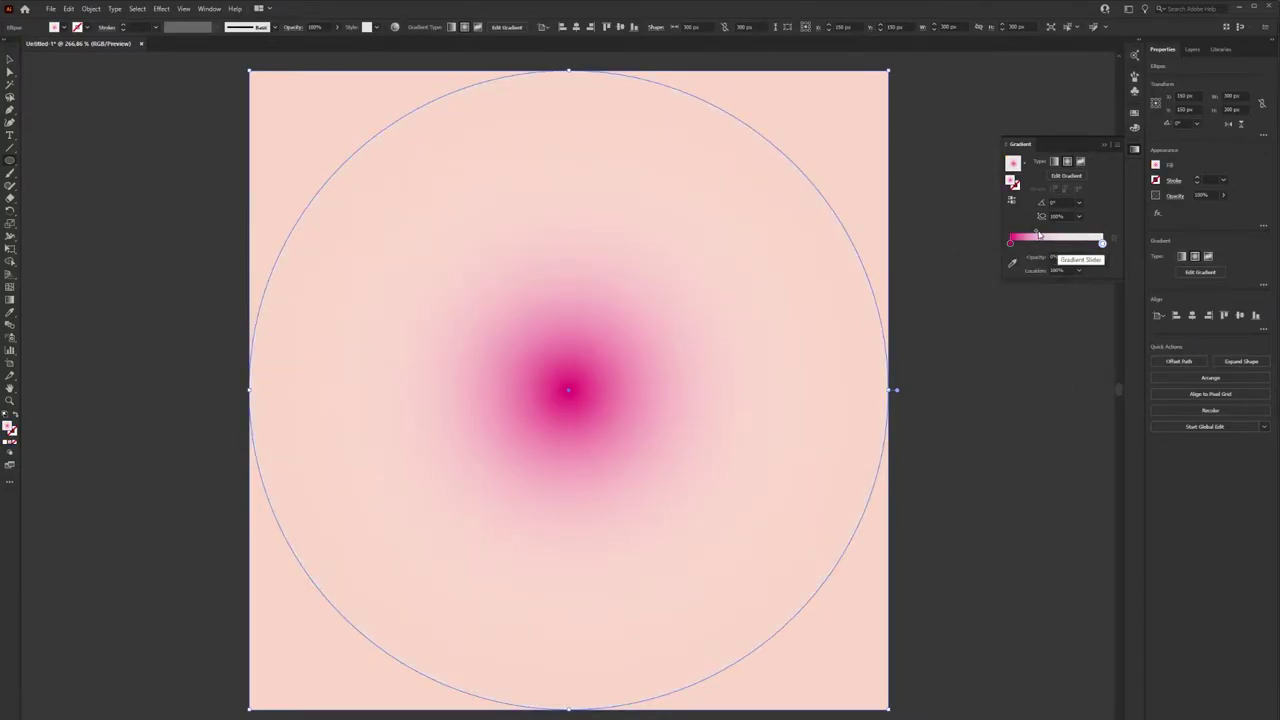
pyautogui.moveTo(1036, 233); pyautogui.dragTo(1078, 235)
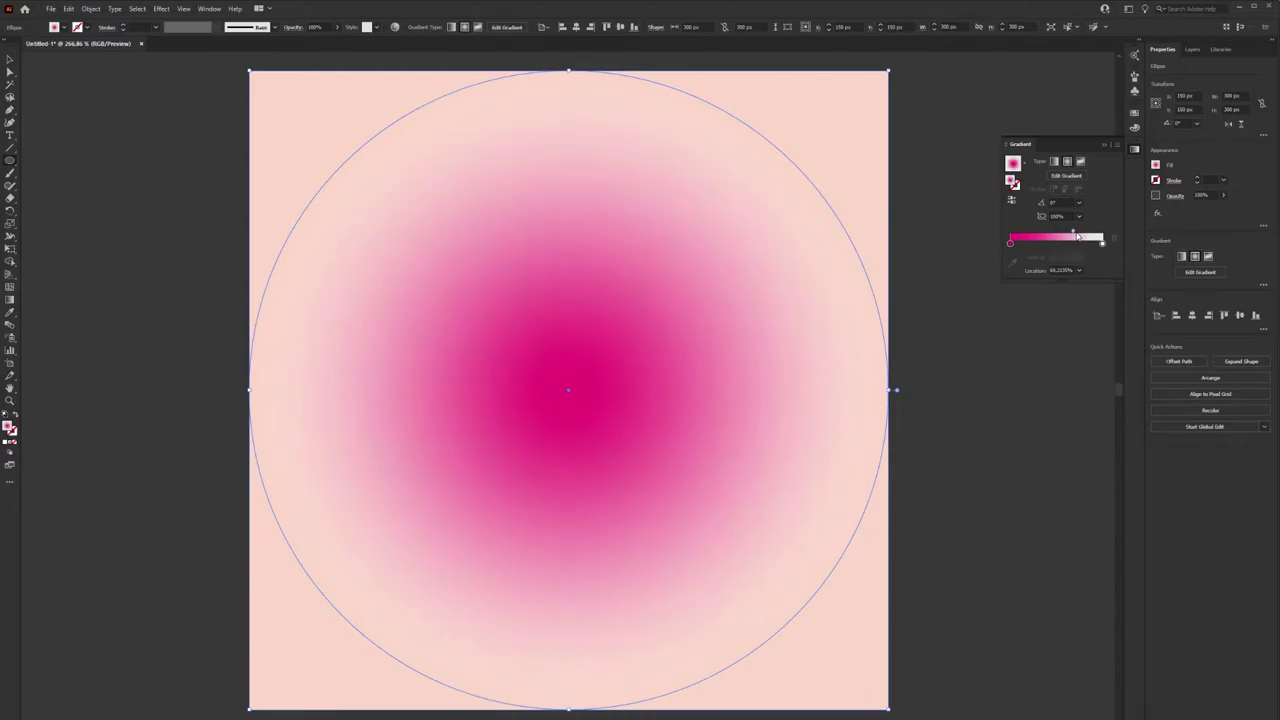
pyautogui.click(1104, 145)
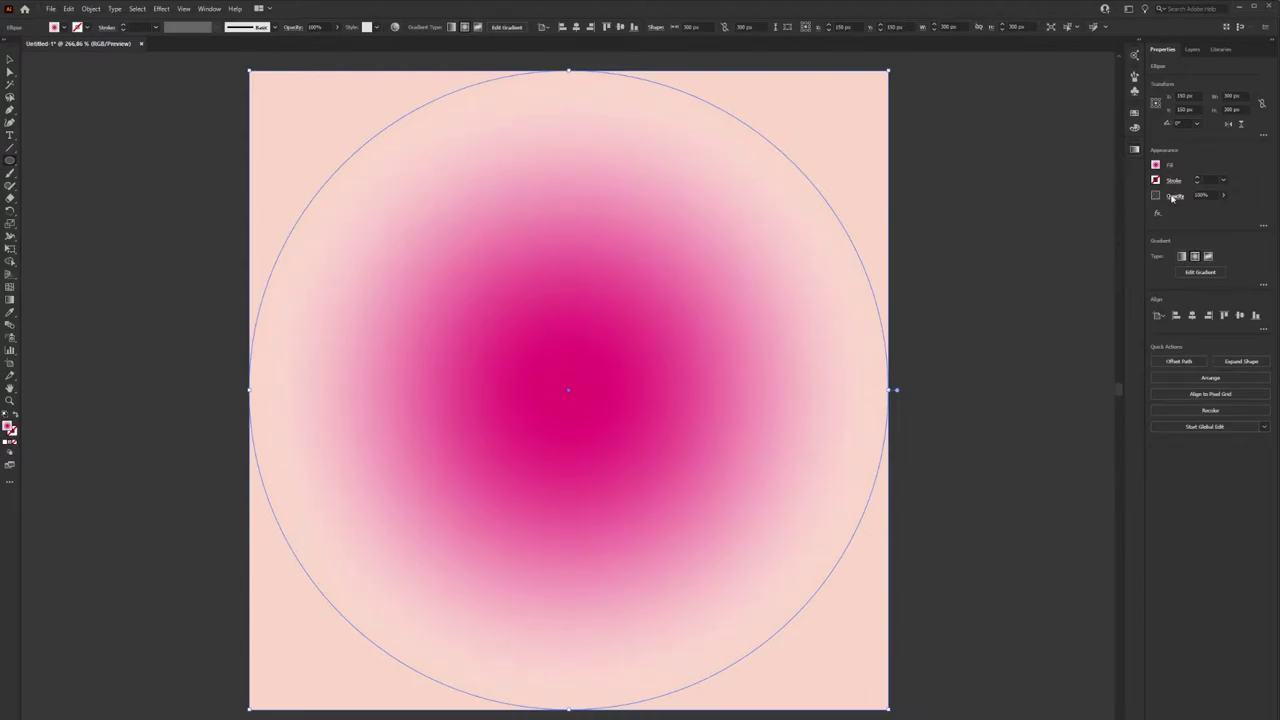
# - Set the glow circle's blend mode to Overlay
pyautogui.click(1173, 197)
pyautogui.click(1090, 214)
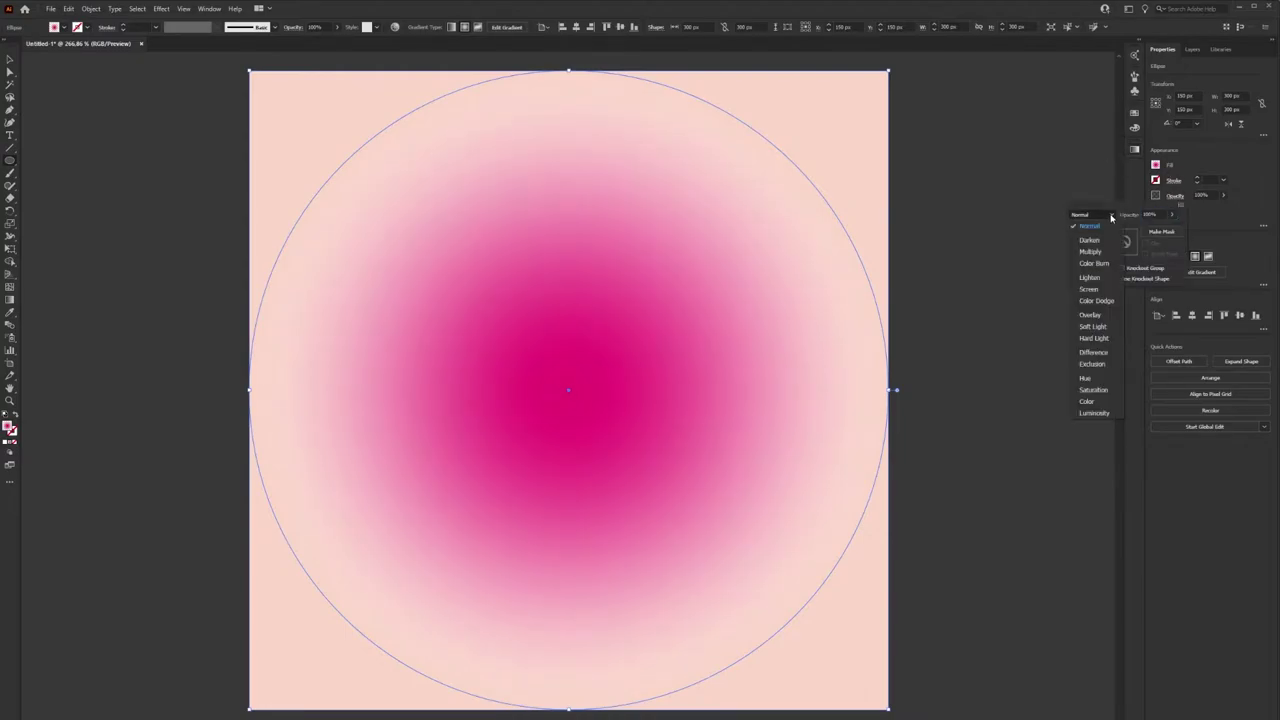
pyautogui.click(1090, 315)
pyautogui.click(1015, 368)
pyautogui.click(1191, 50)
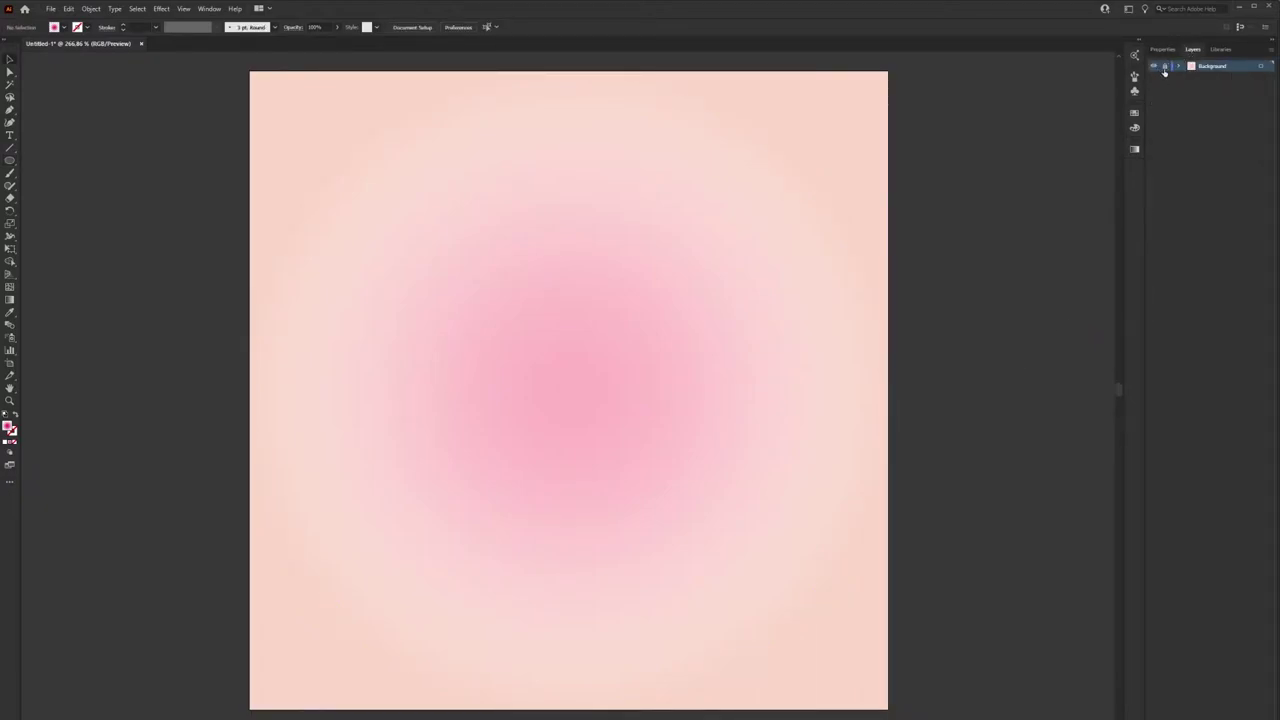
# - Add a new layer named Artwork above Background
pyautogui.hotkey('ctrl', 'l')
pyautogui.doubleClick(1207, 65)
pyautogui.write('Artbo')
pyautogui.press('Return')
# - Create a 75 × 75 px square
pyautogui.click(12, 158)
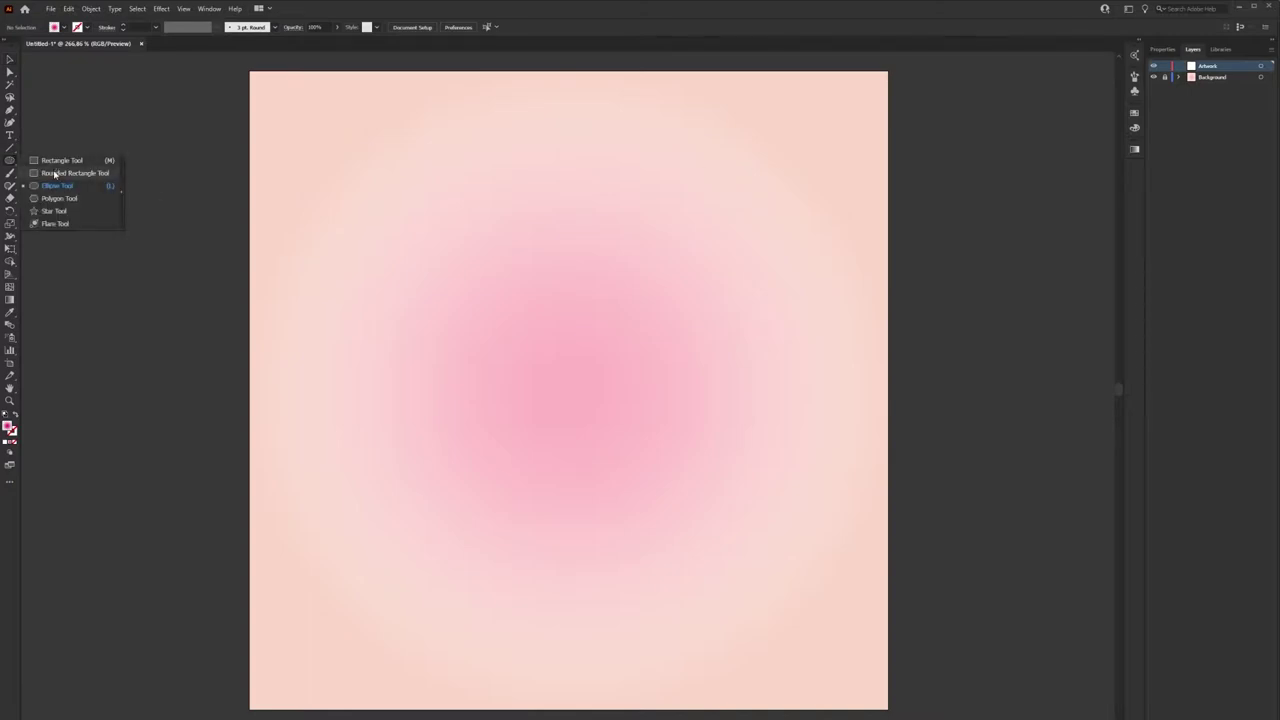
pyautogui.click(55, 157)
pyautogui.click(531, 310)
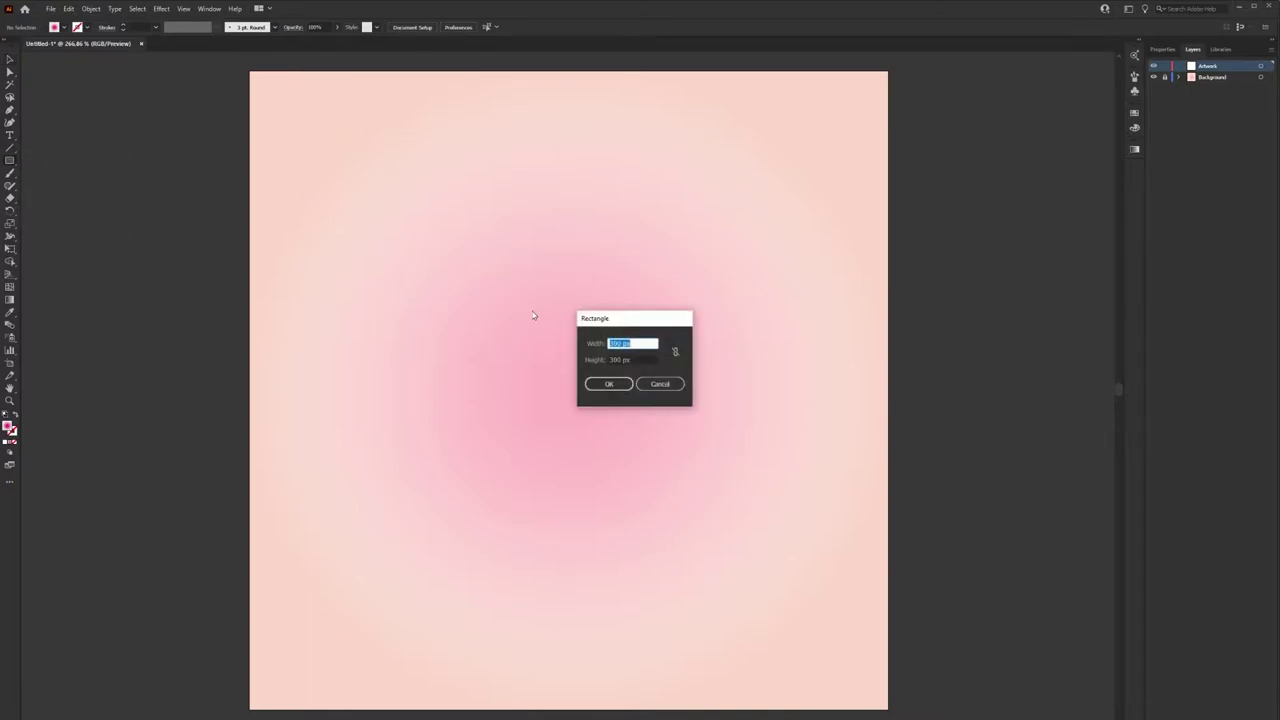
pyautogui.write('75')
pyautogui.press('Tab')
pyautogui.write('75')
pyautogui.press('Return')
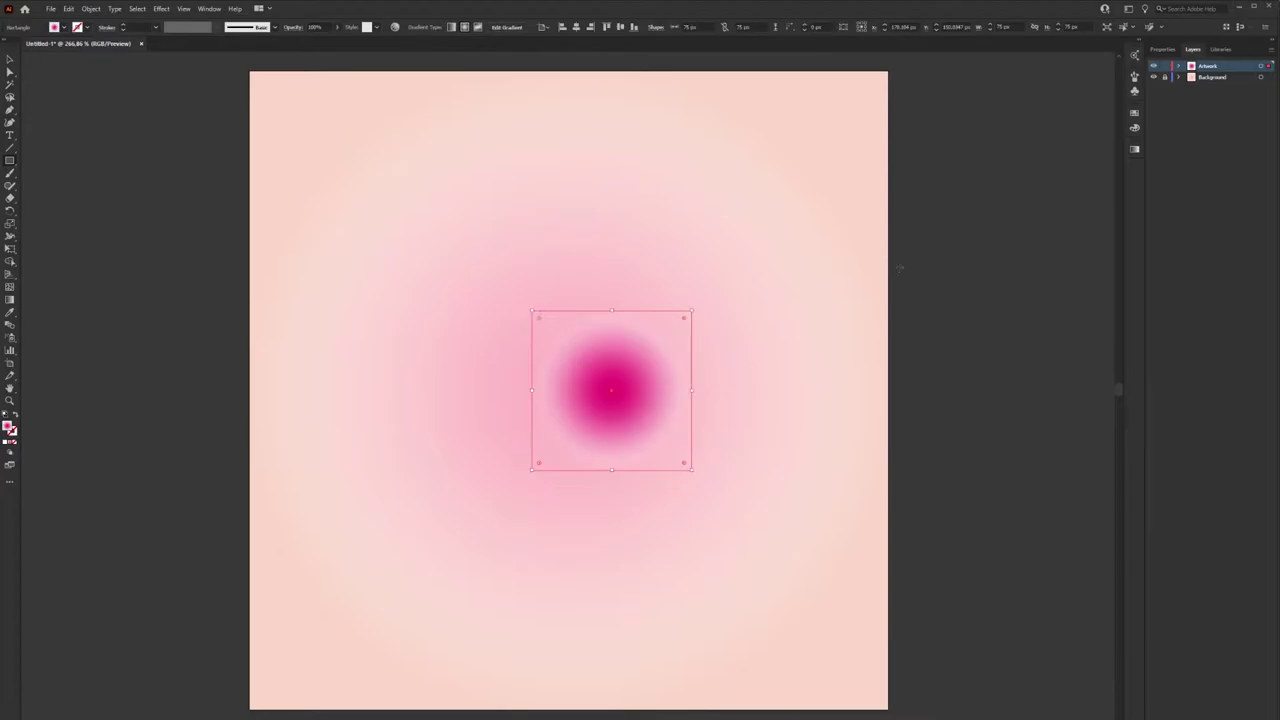
# - Fill the square white and move it up and left
pyautogui.click(1162, 49)
pyautogui.click(1155, 165)
pyautogui.click(1056, 204)
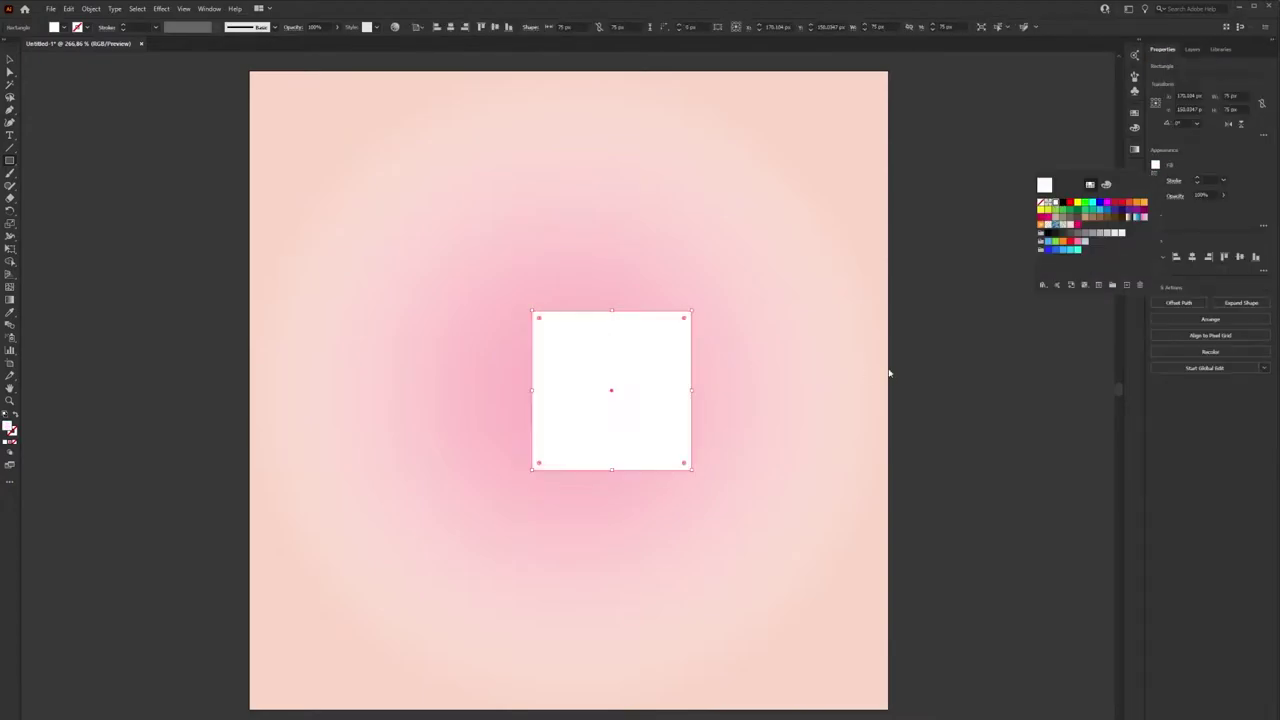
pyautogui.press('Escape')
pyautogui.moveTo(633, 373); pyautogui.dragTo(608, 340)
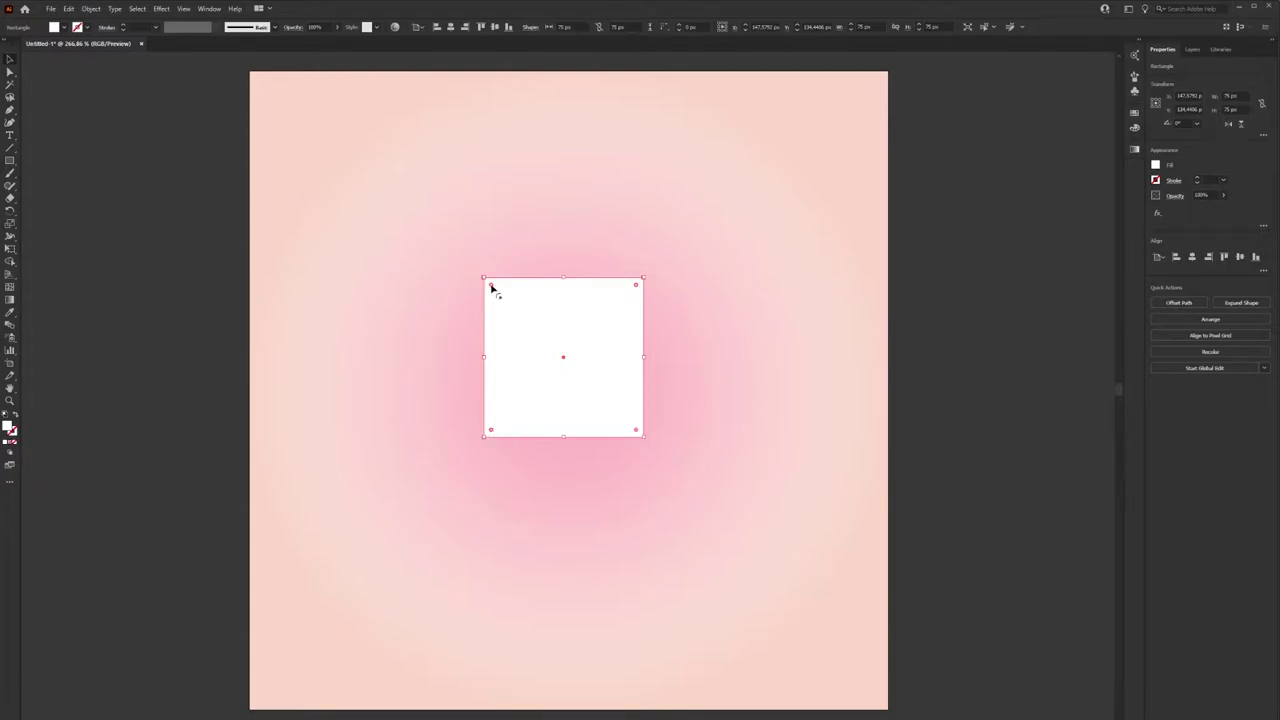
# - Round three corners of the square, leaving the bottom-right corner sharp
pyautogui.moveTo(491, 285); pyautogui.dragTo(539, 353)
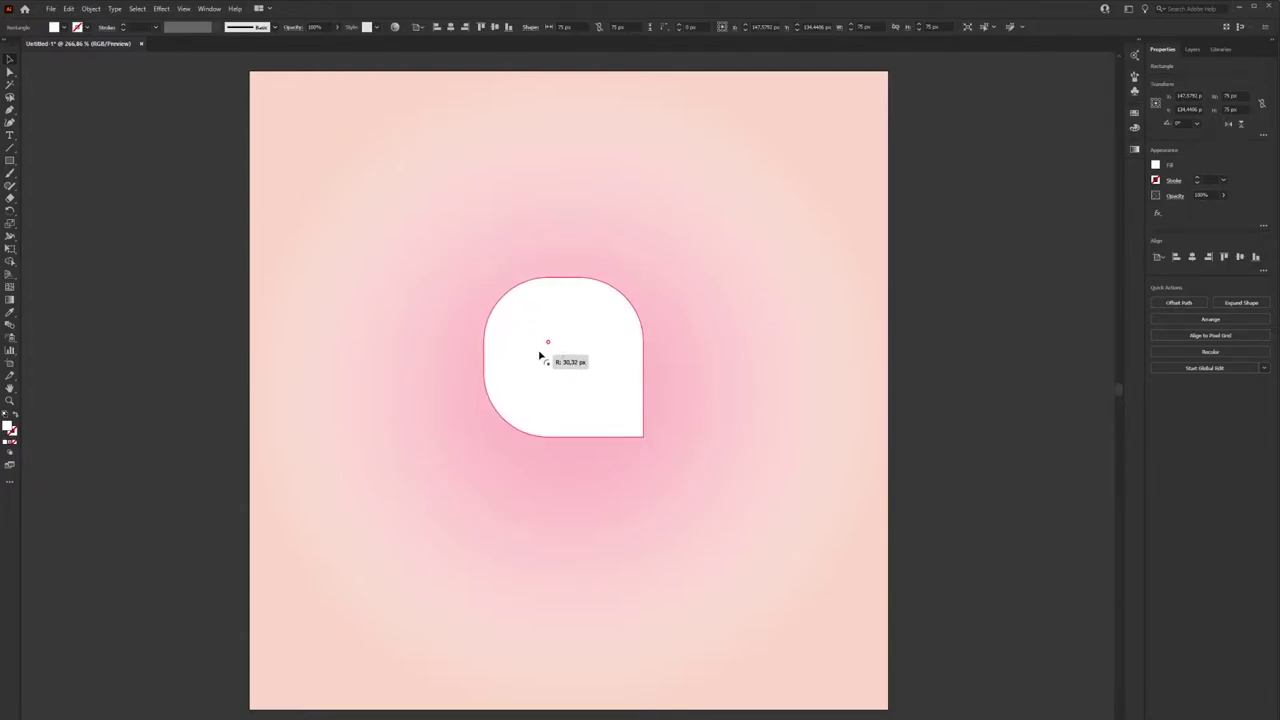
pyautogui.moveTo(539, 356); pyautogui.dragTo(543, 354)
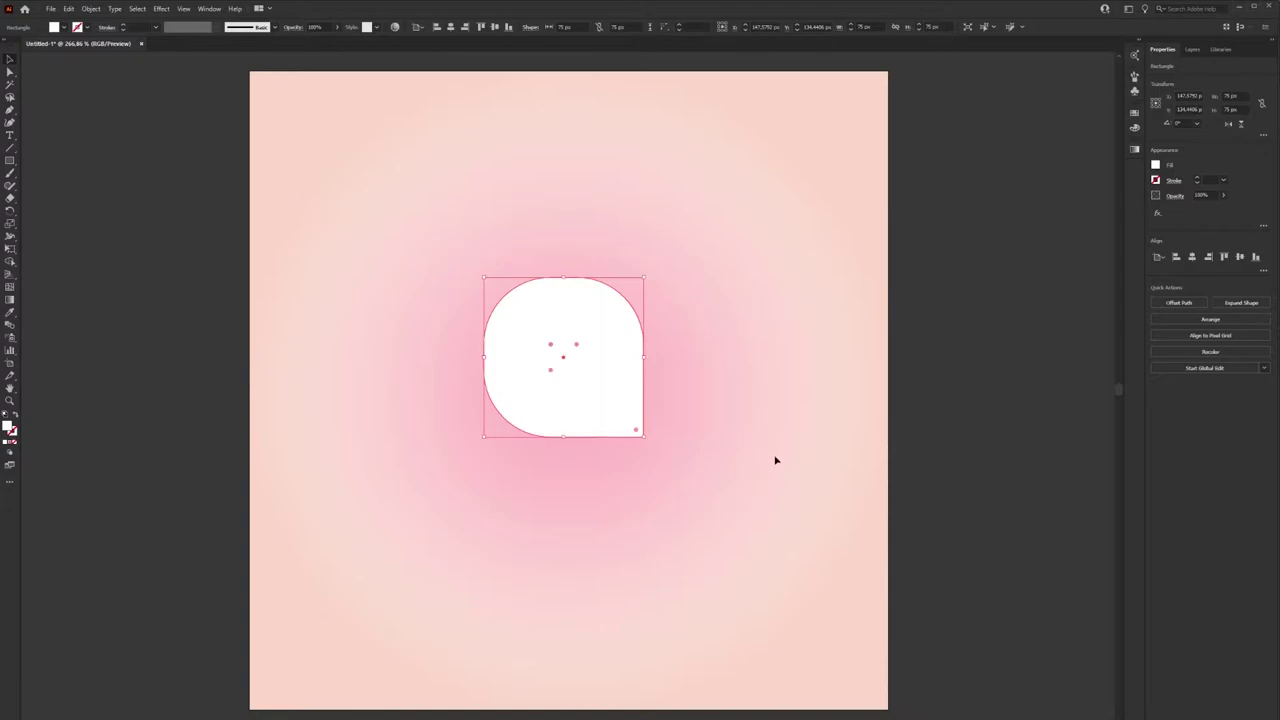
pyautogui.click(761, 395)
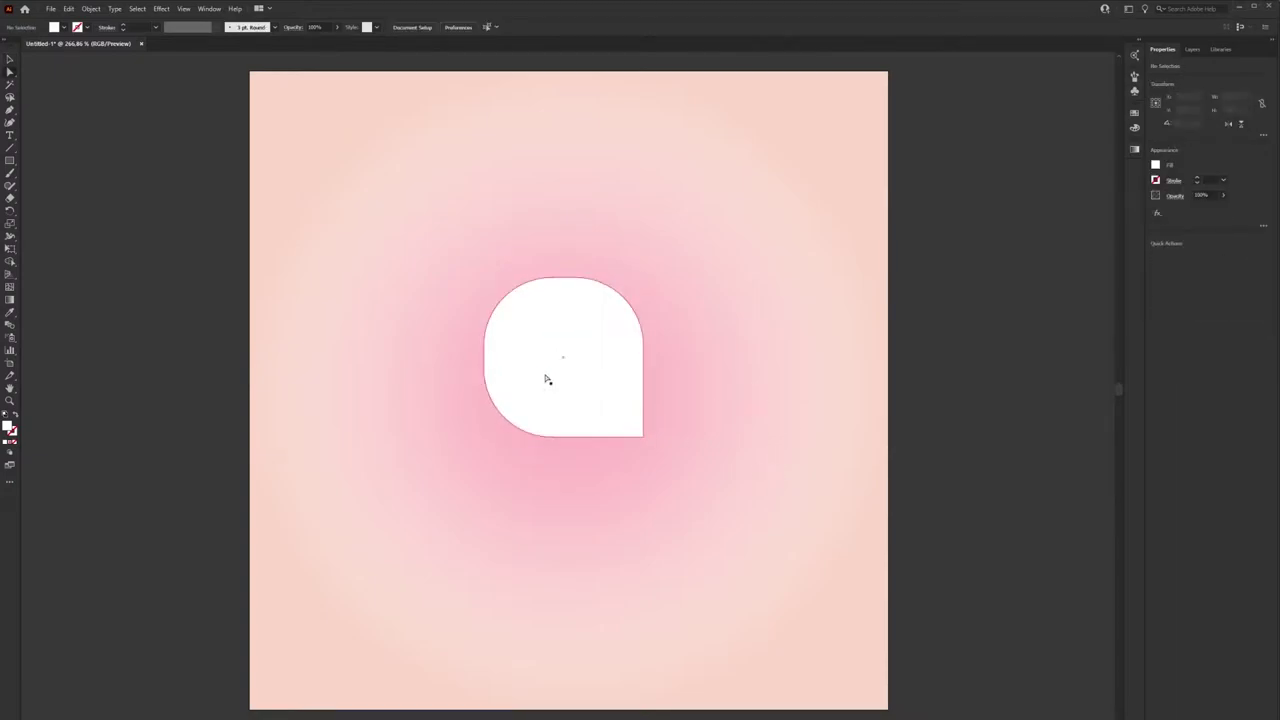
# - Give the rounded body shape a gradient fill
pyautogui.click(548, 378)
pyautogui.click(1133, 150)
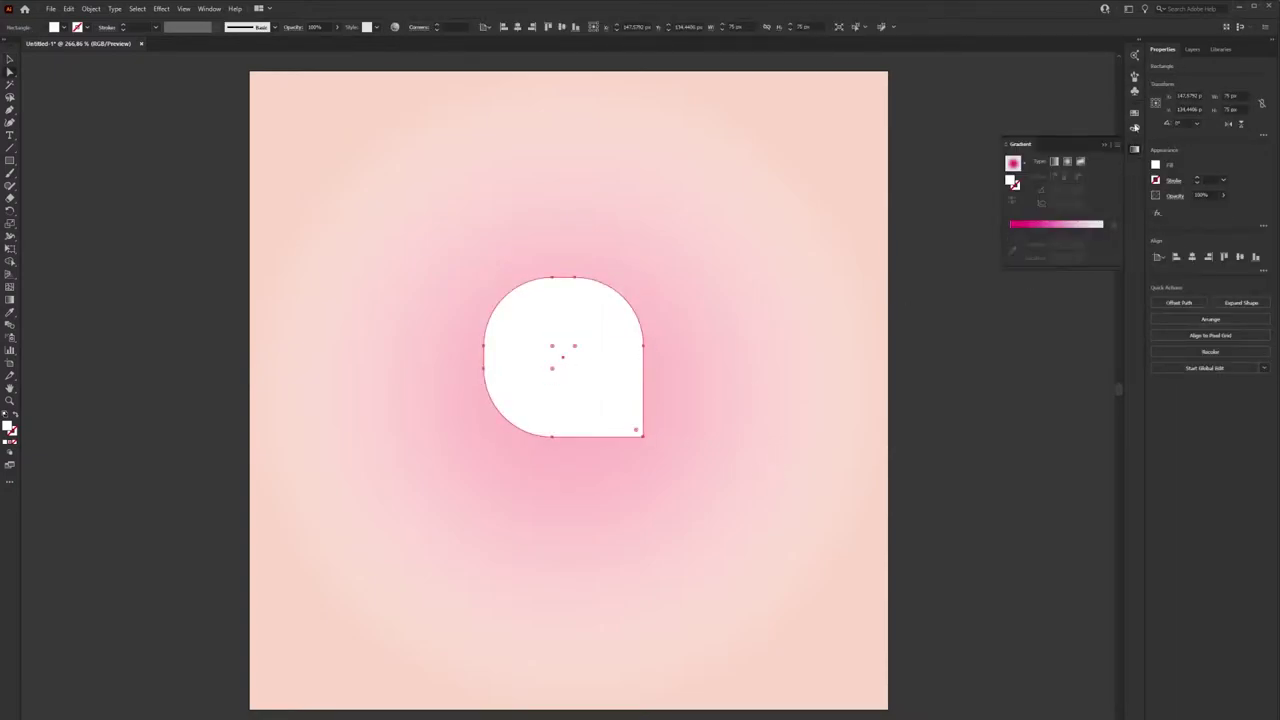
pyautogui.click(1135, 128)
pyautogui.click(1047, 157)
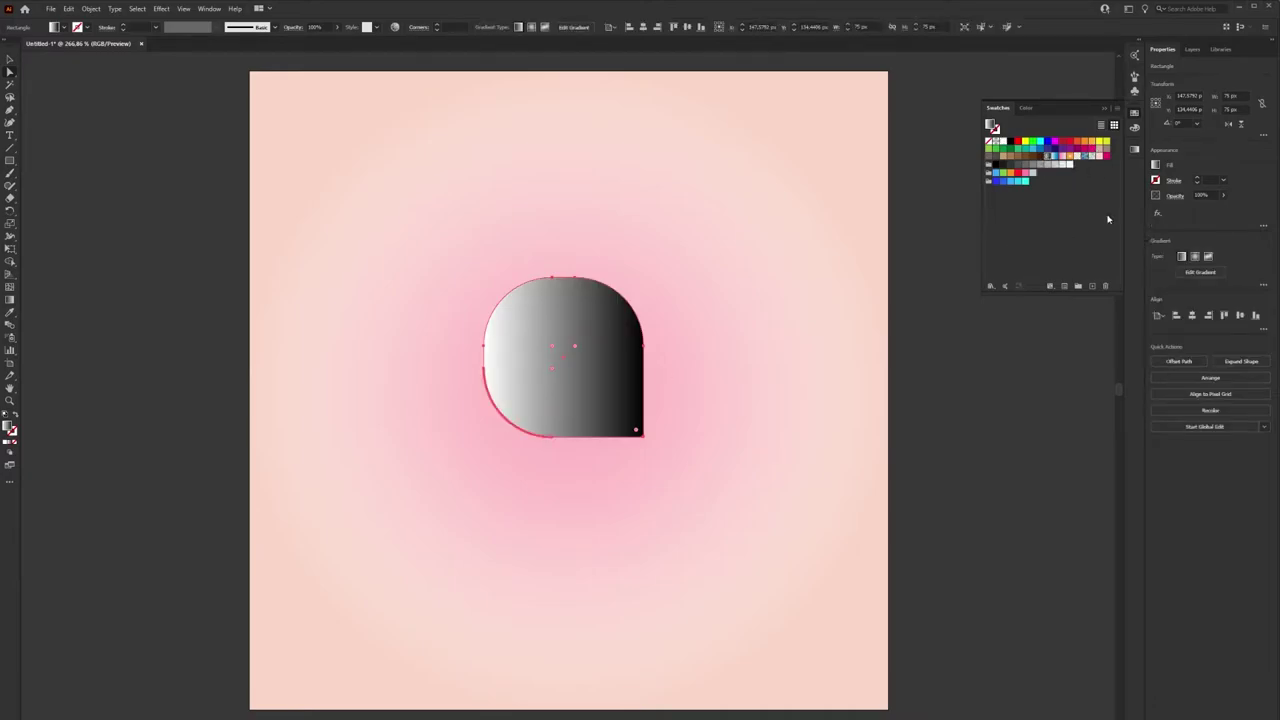
pyautogui.click(1134, 150)
# - Set the gradient stops to light blue on the left and cyan on the right
pyautogui.doubleClick(1010, 243)
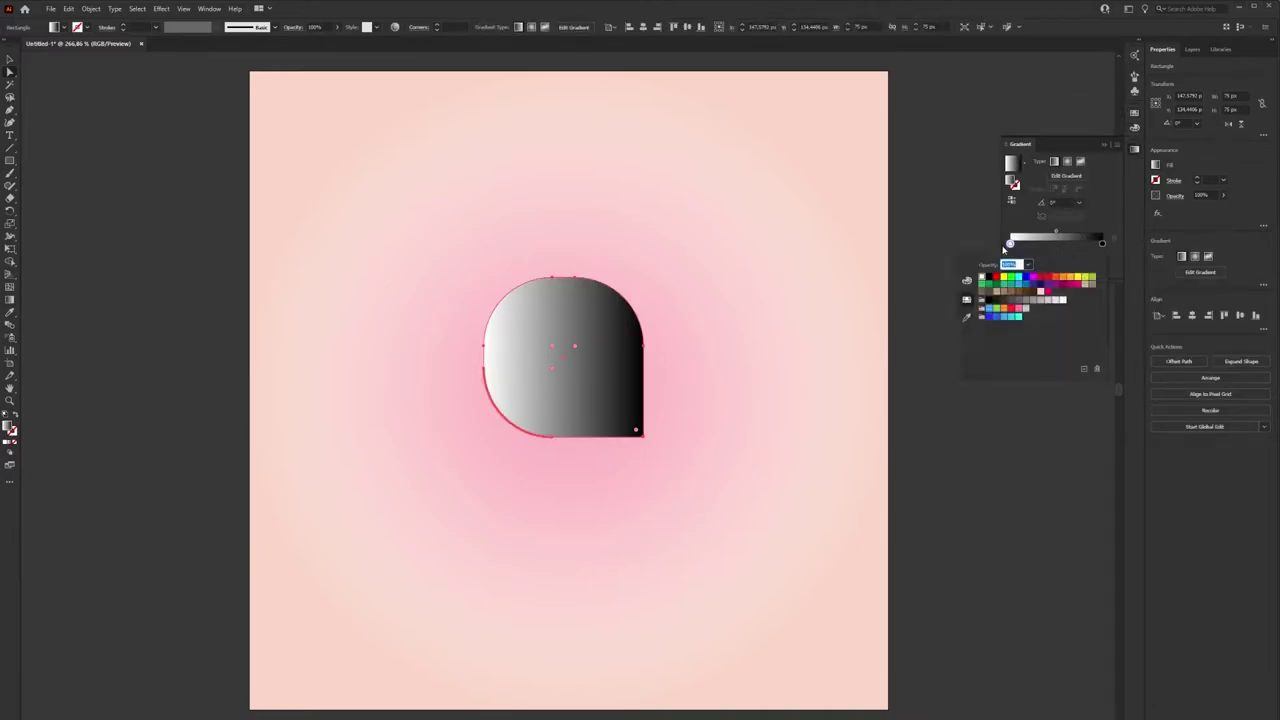
pyautogui.click(995, 316)
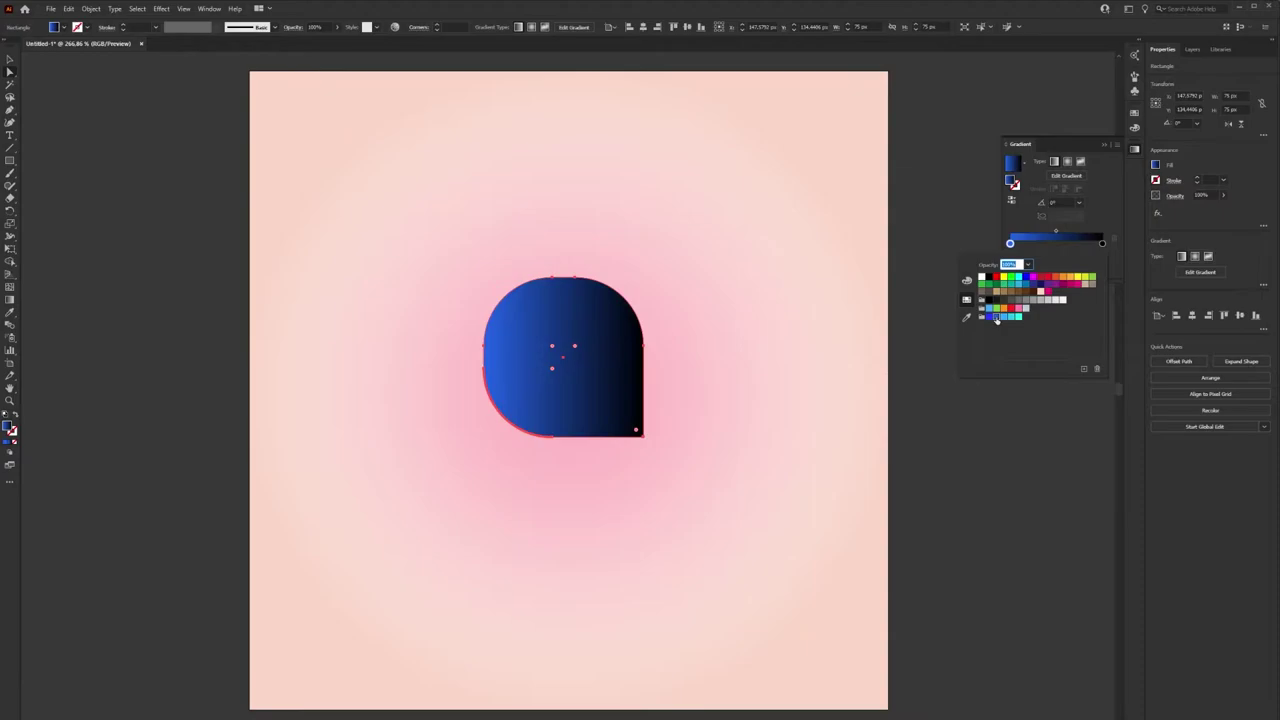
pyautogui.doubleClick(1102, 243)
pyautogui.click(1018, 316)
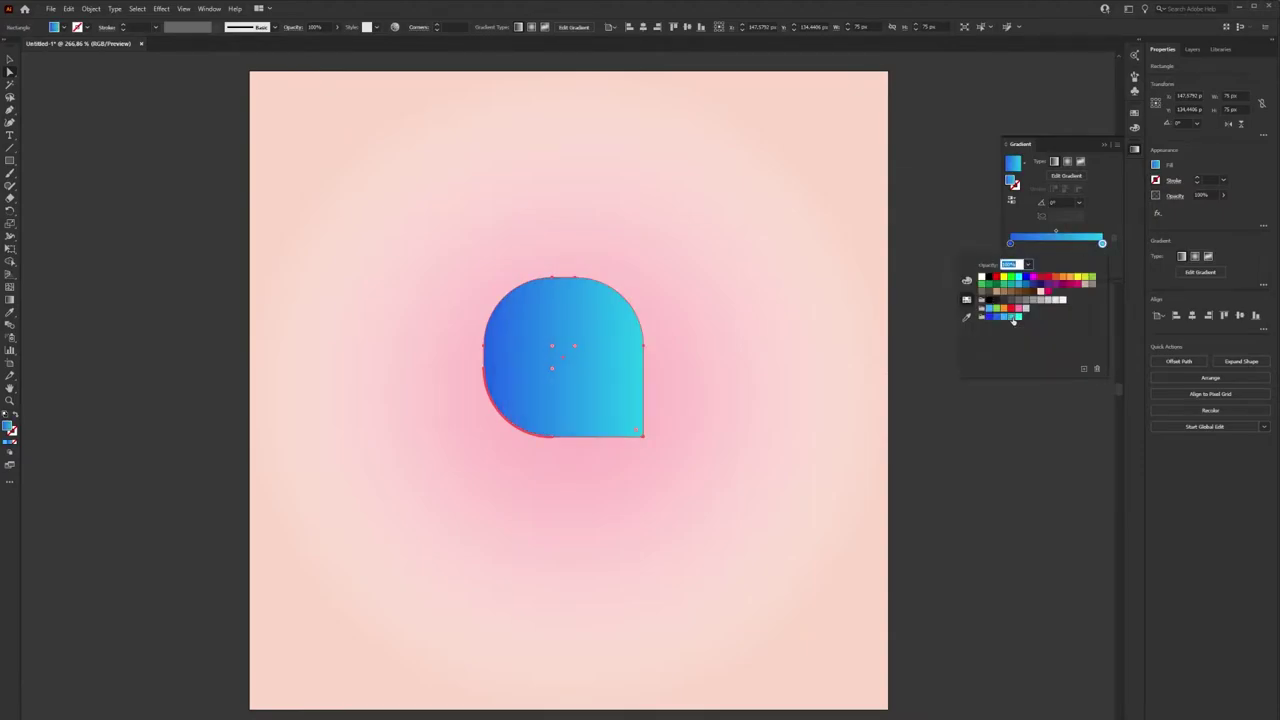
pyautogui.doubleClick(1010, 243)
pyautogui.click(1010, 316)
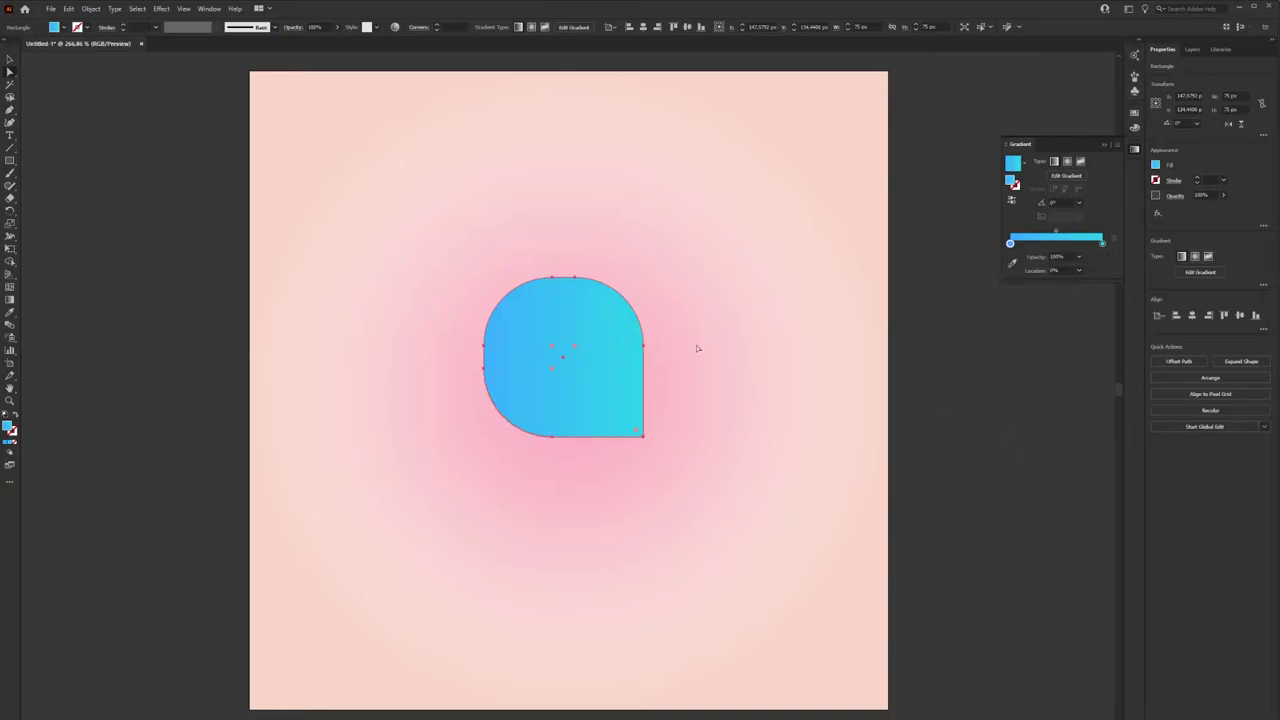
# - Angle the gradient diagonally from top-left to bottom-right
pyautogui.click(9, 300)
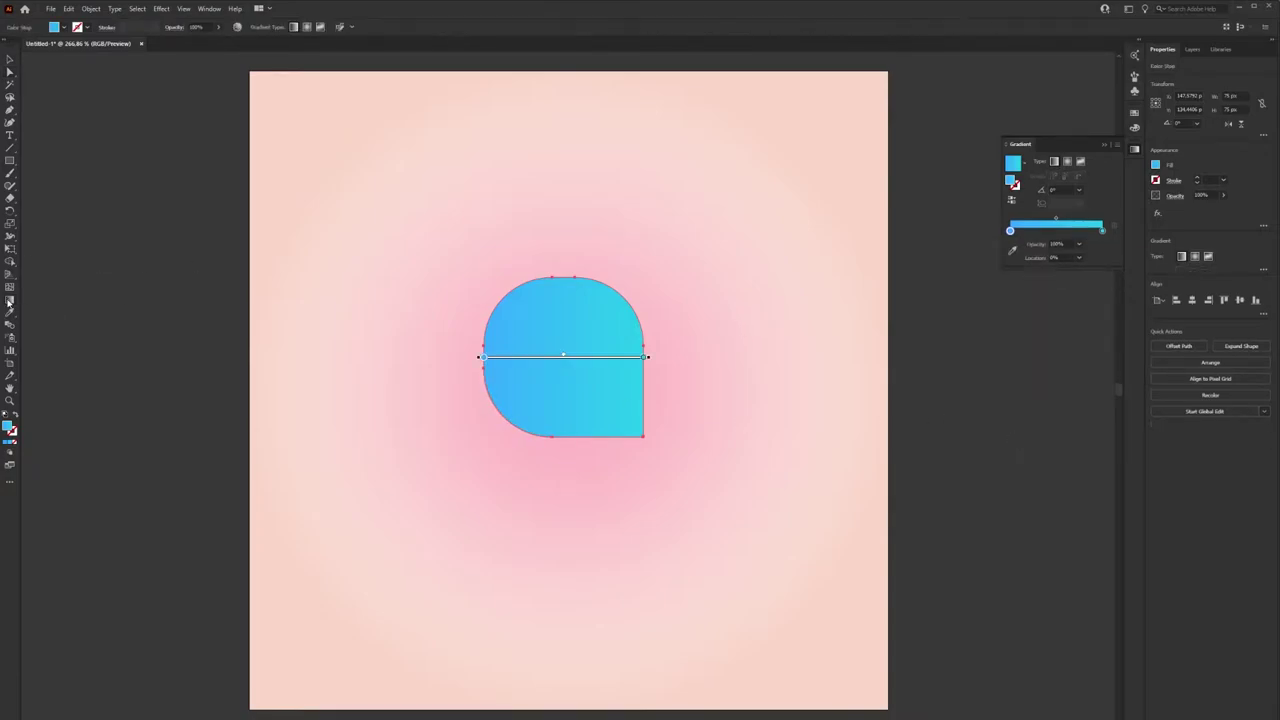
pyautogui.moveTo(504, 294)
pyautogui.mouseDown()
pyautogui.moveTo(628, 427)
pyautogui.moveTo(502, 297)
pyautogui.mouseUp()
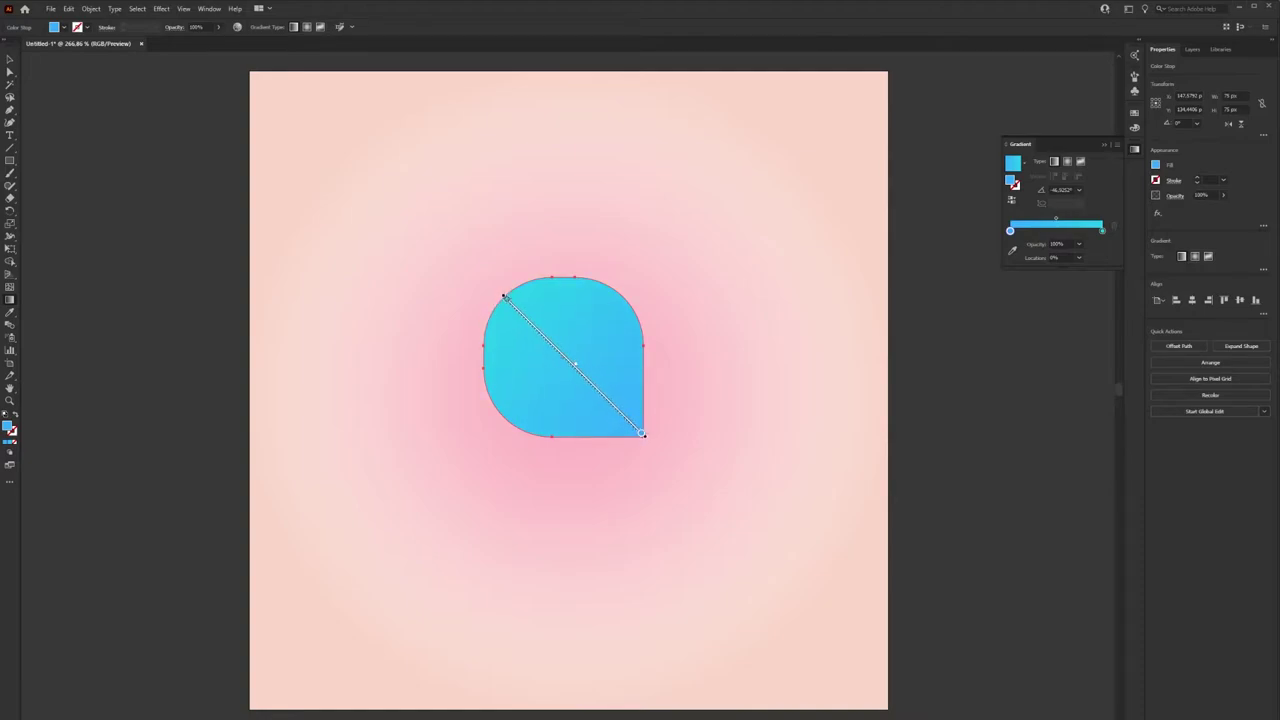
pyautogui.click(823, 379)
pyautogui.rightClick(9, 160)
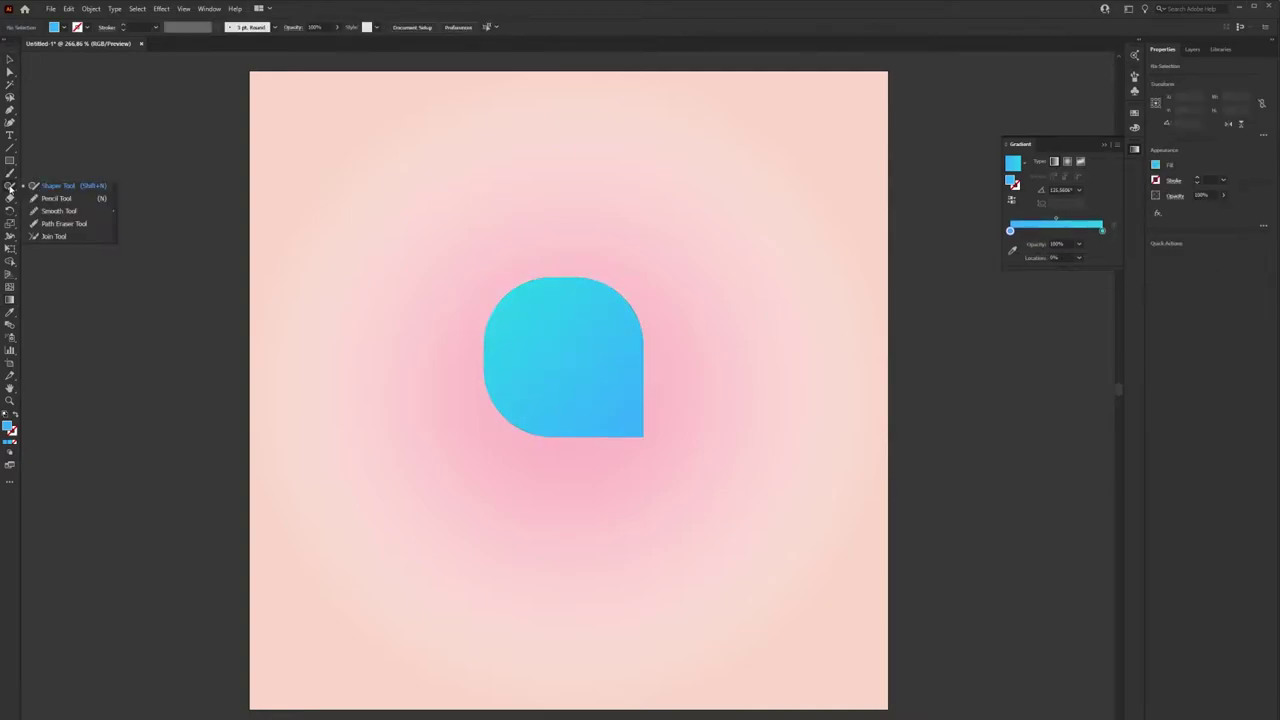
pyautogui.click(56, 186)
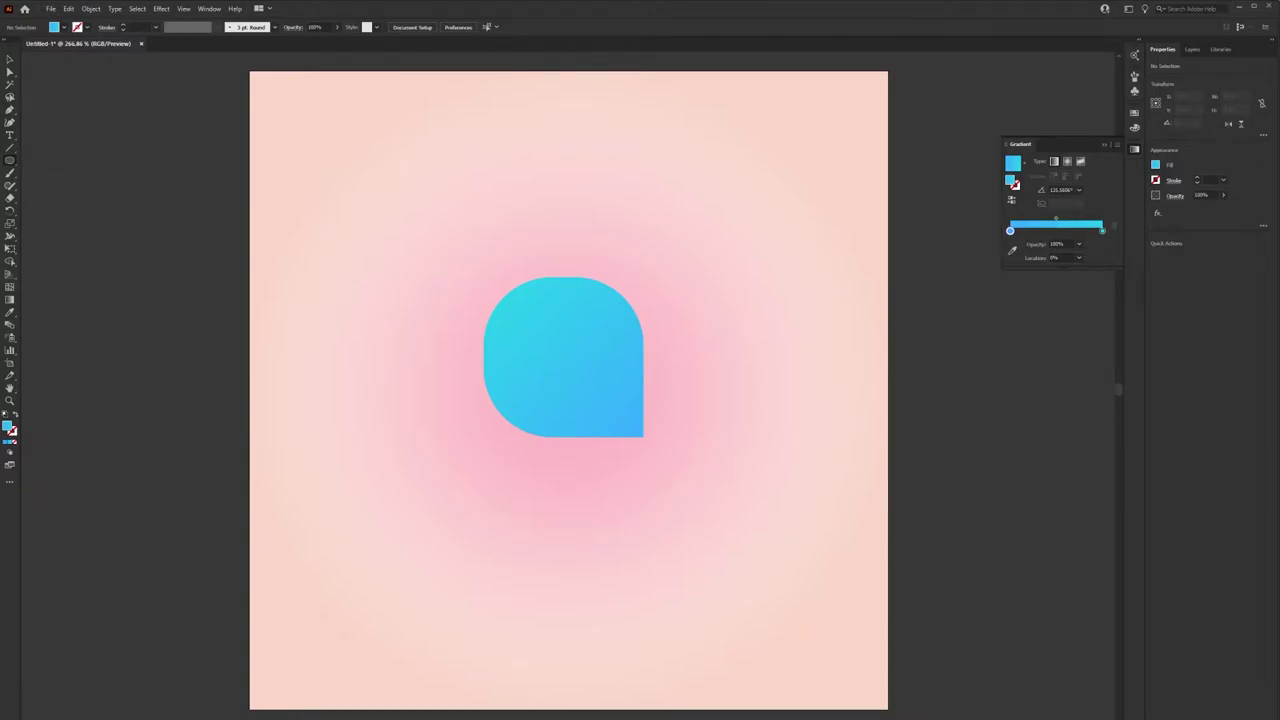
# - Create a 15 px black circle to the upper left of the body
pyautogui.click(300, 300)
pyautogui.write('15')
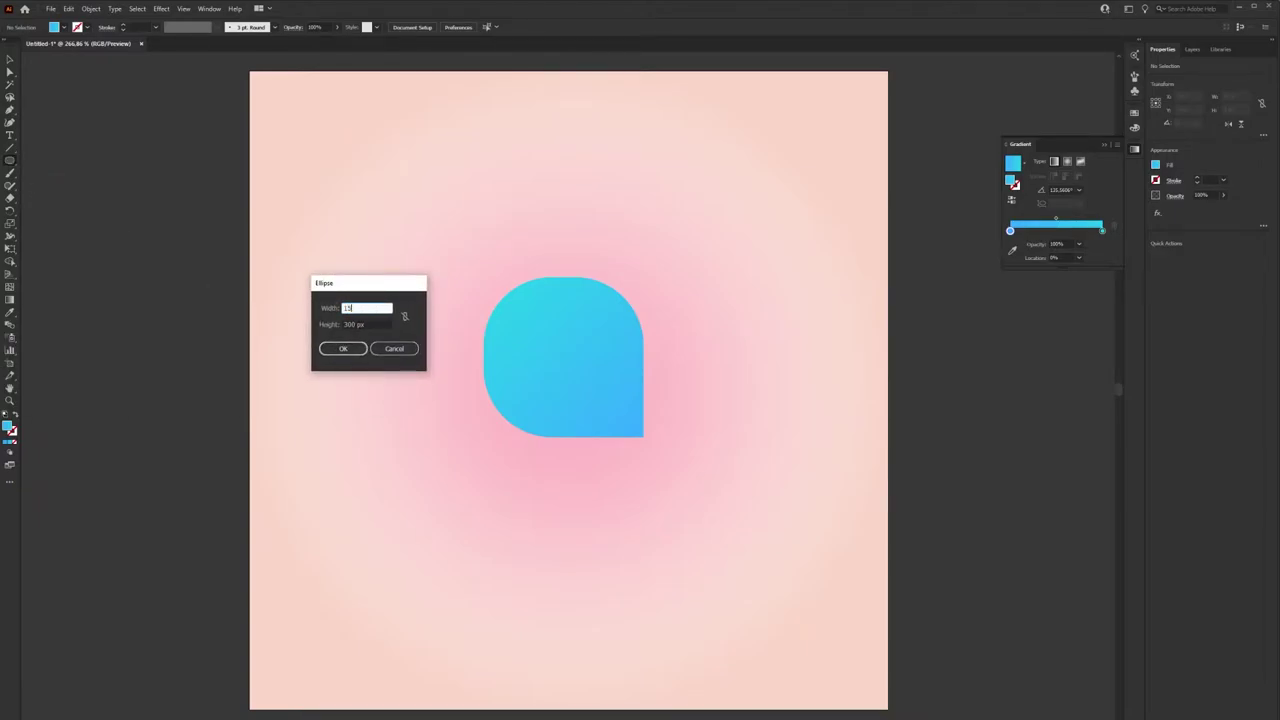
pyautogui.press('Tab')
pyautogui.press('Return')
pyautogui.press('v')
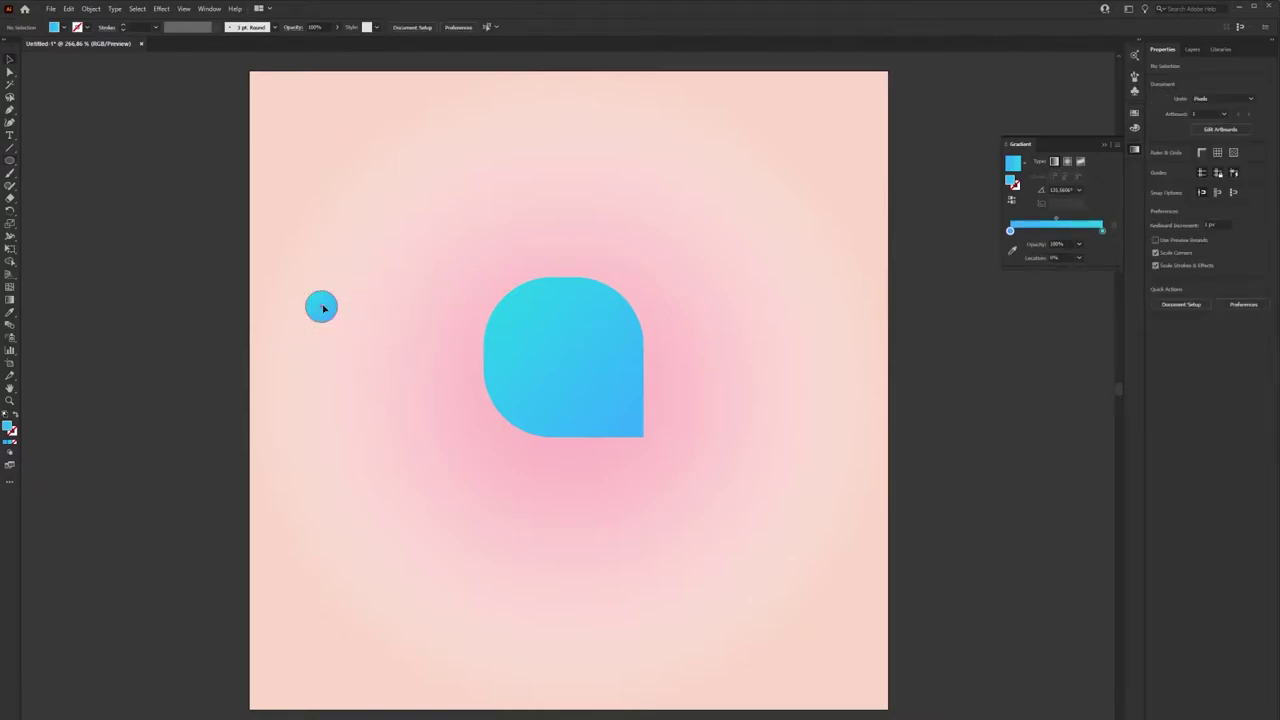
pyautogui.moveTo(328, 305); pyautogui.dragTo(388, 246)
pyautogui.click(1013, 162)
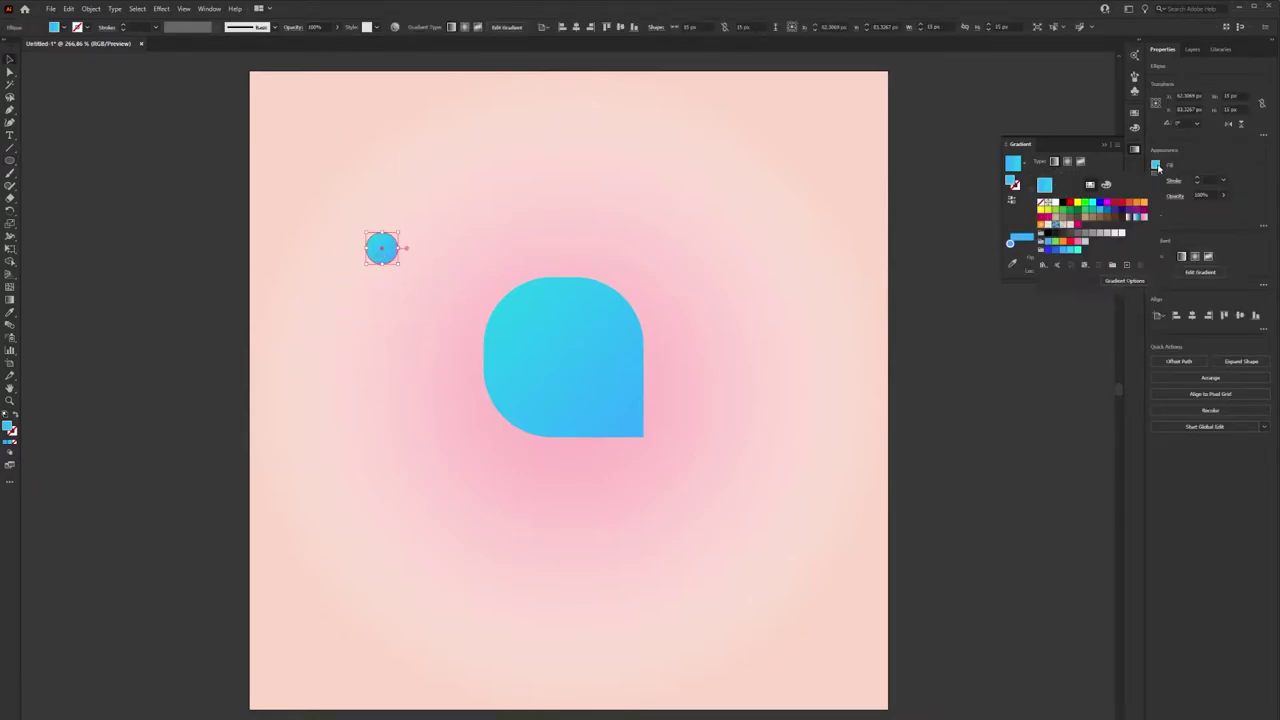
pyautogui.click(1048, 198)
pyautogui.click(421, 205)
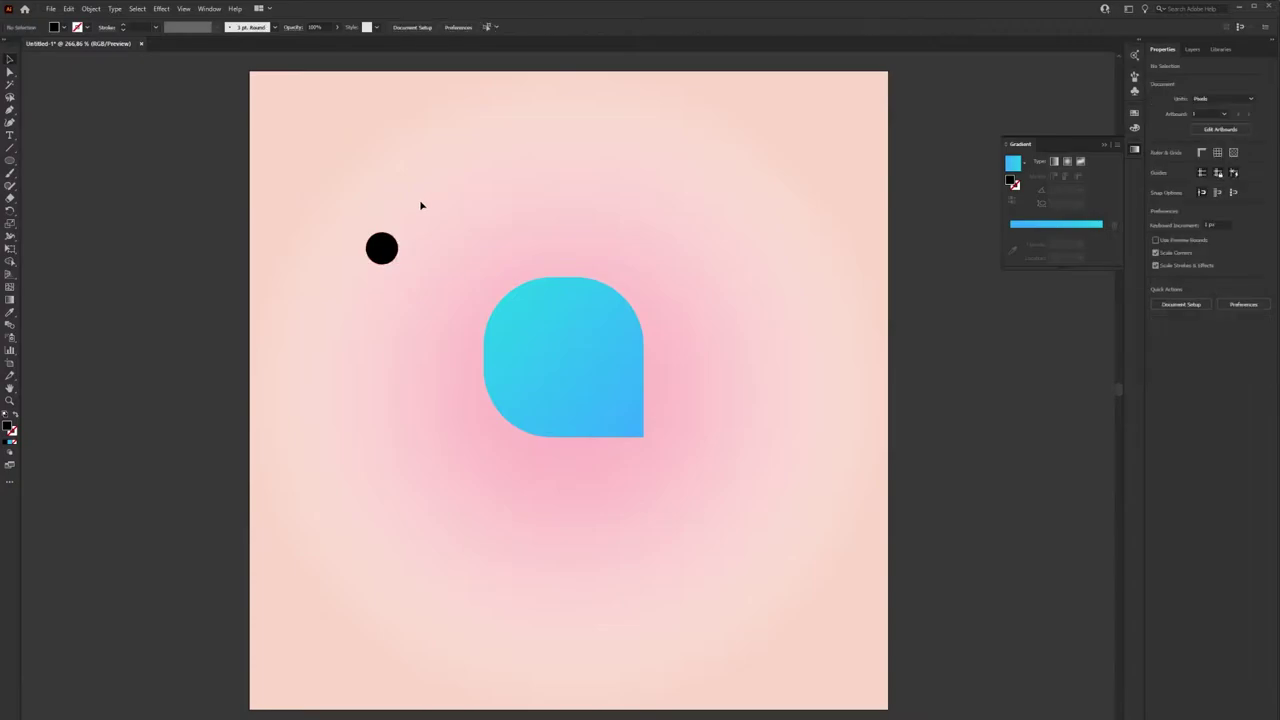
# - Paste a copy of the circle in front, enlarge it and fill it white
pyautogui.click(380, 263)
pyautogui.scroll(2, 380, 265)
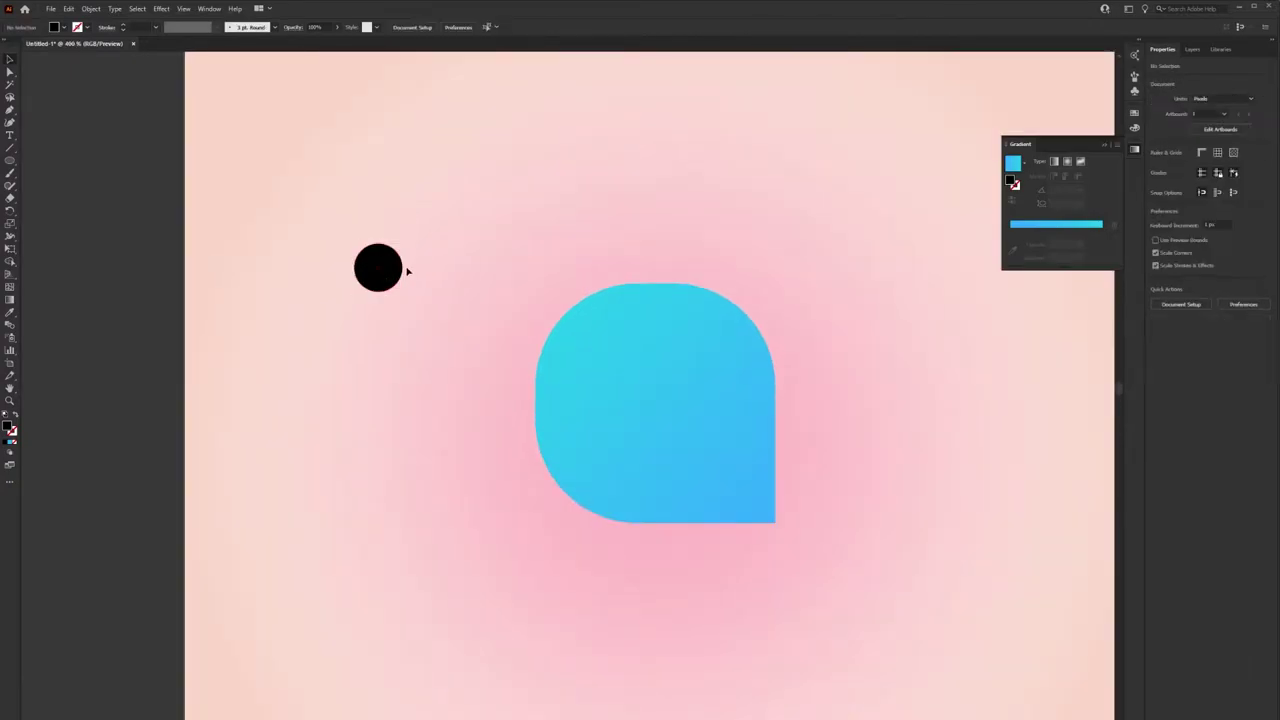
pyautogui.click(68, 9)
pyautogui.click(68, 9)
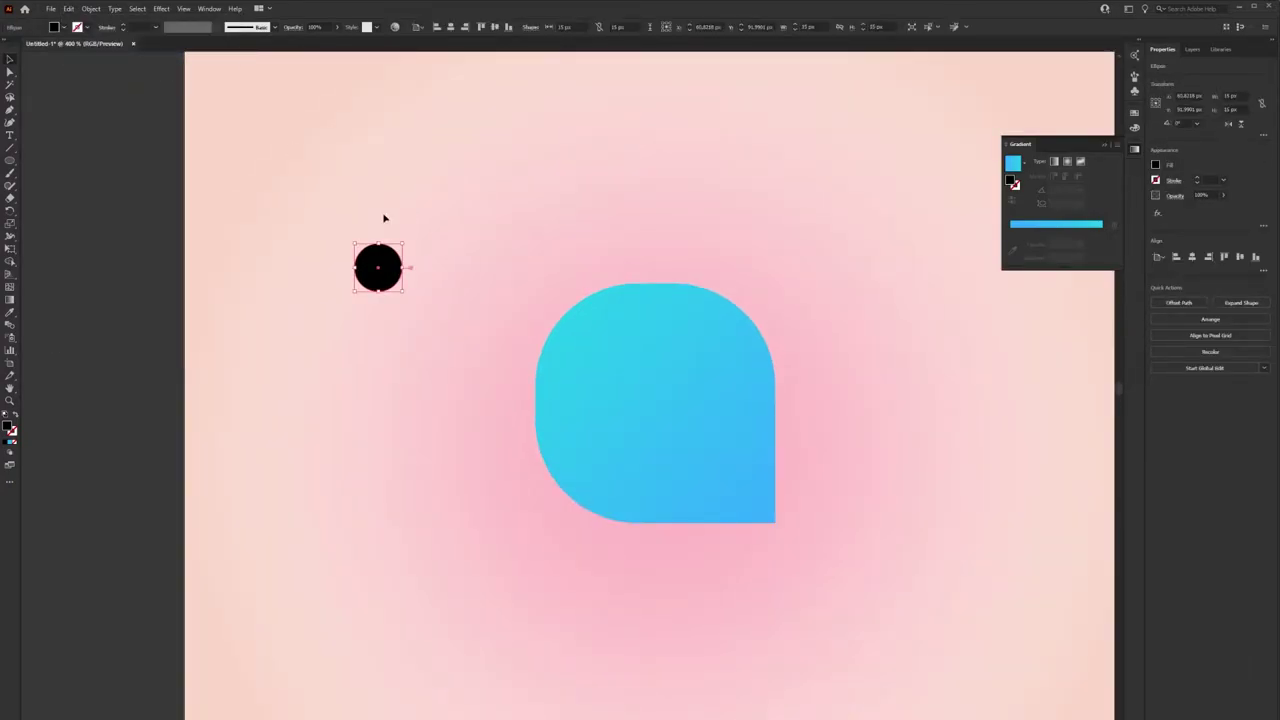
pyautogui.click(68, 9)
pyautogui.click(110, 84)
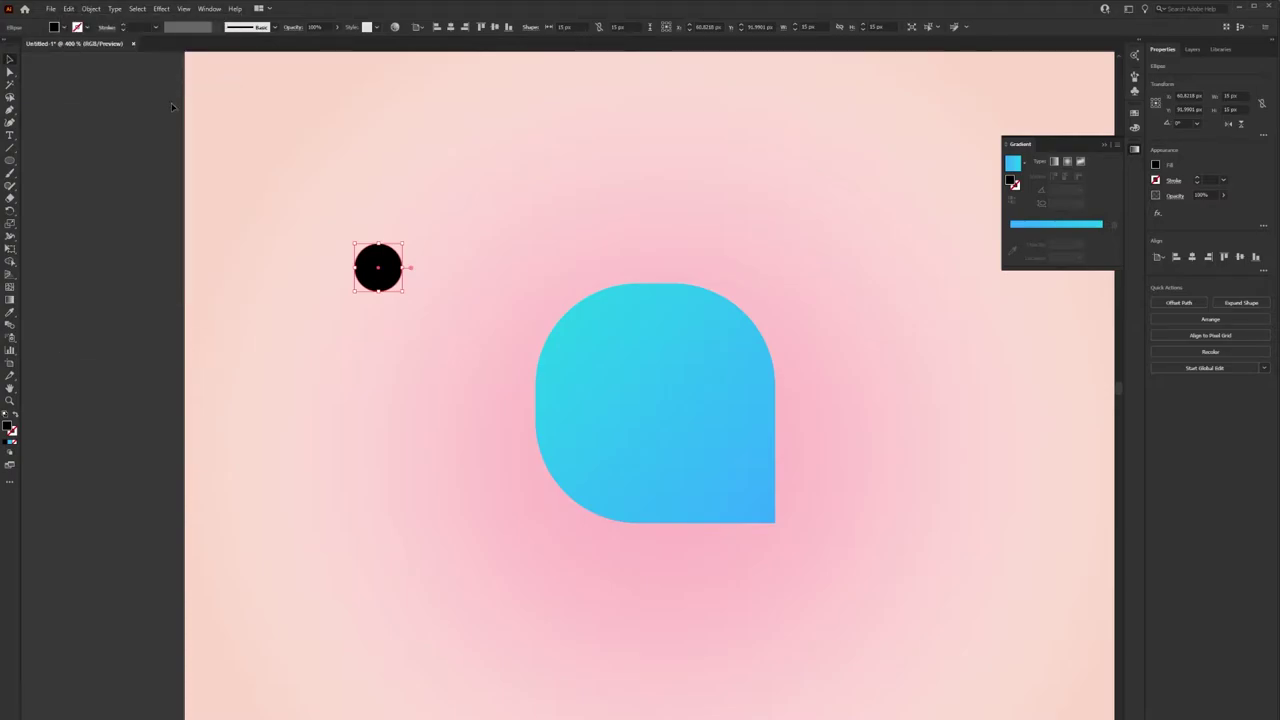
pyautogui.moveTo(402, 242); pyautogui.dragTo(409, 238)
pyautogui.click(1156, 165)
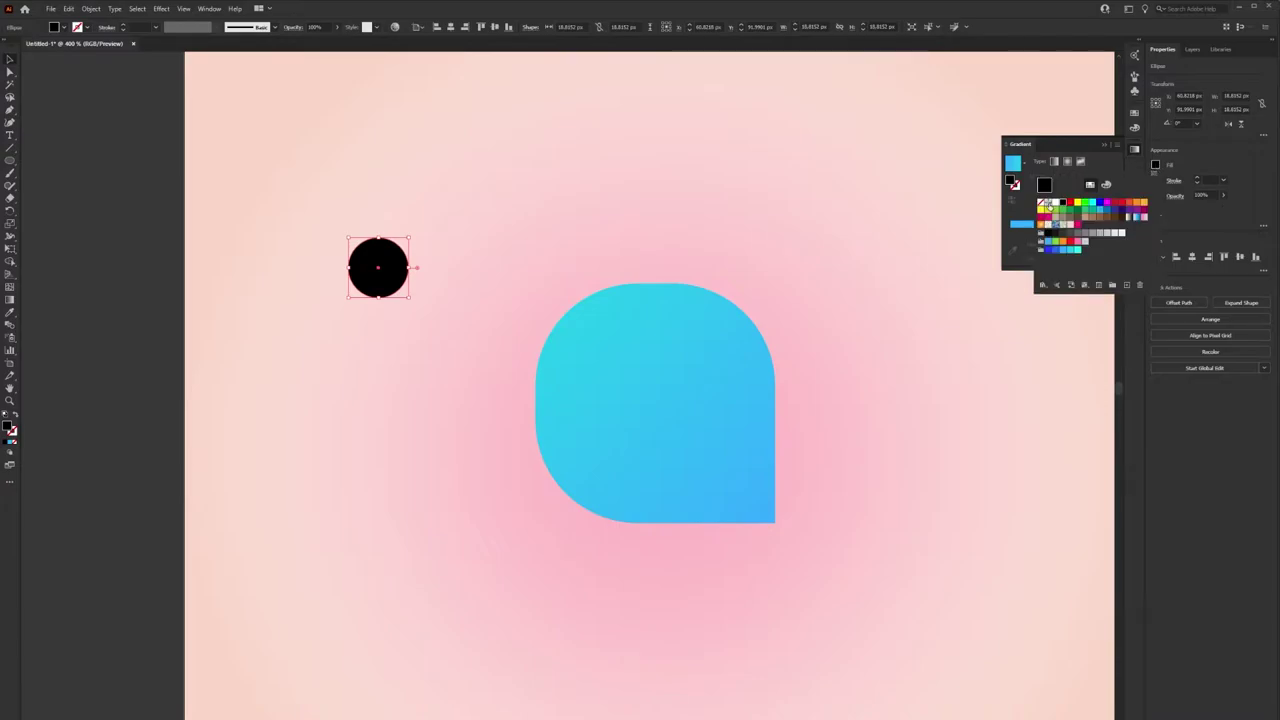
pyautogui.click(1047, 203)
pyautogui.click(491, 223)
# - Send the white circle behind the black one to form a white rim
pyautogui.rightClick(395, 265)
pyautogui.moveTo(424, 456)
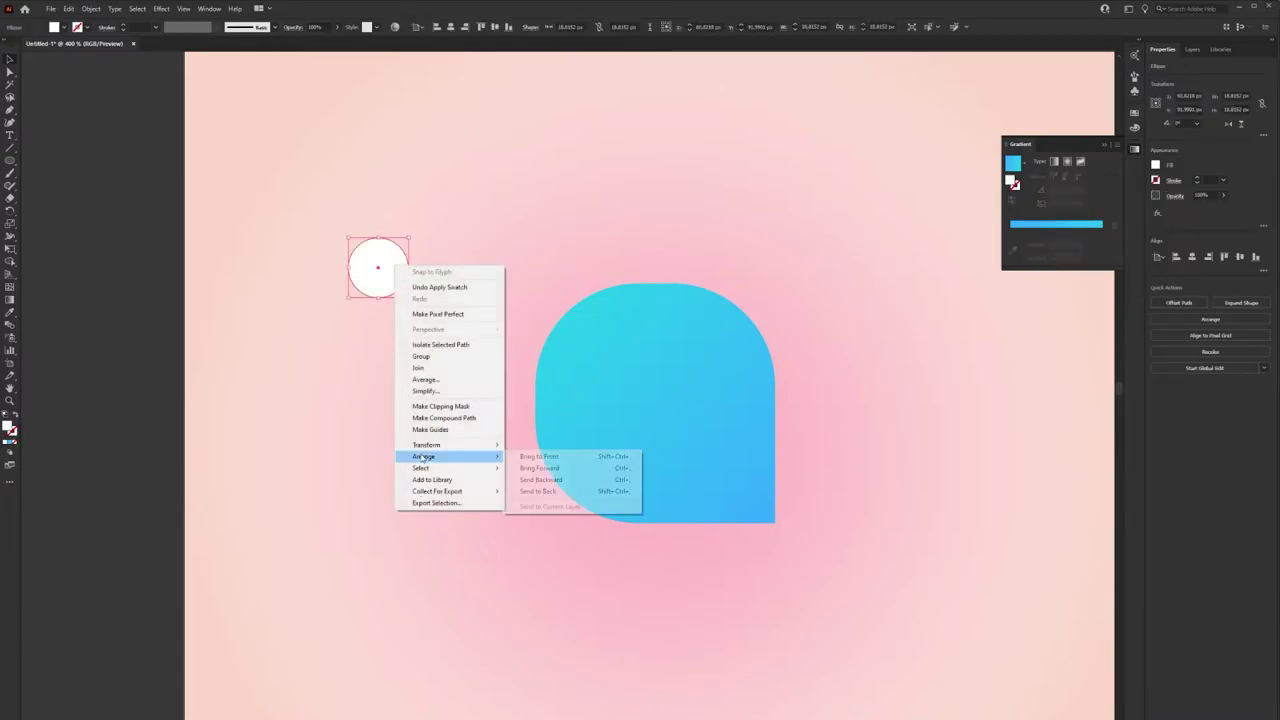
pyautogui.click(528, 491)
pyautogui.click(308, 345)
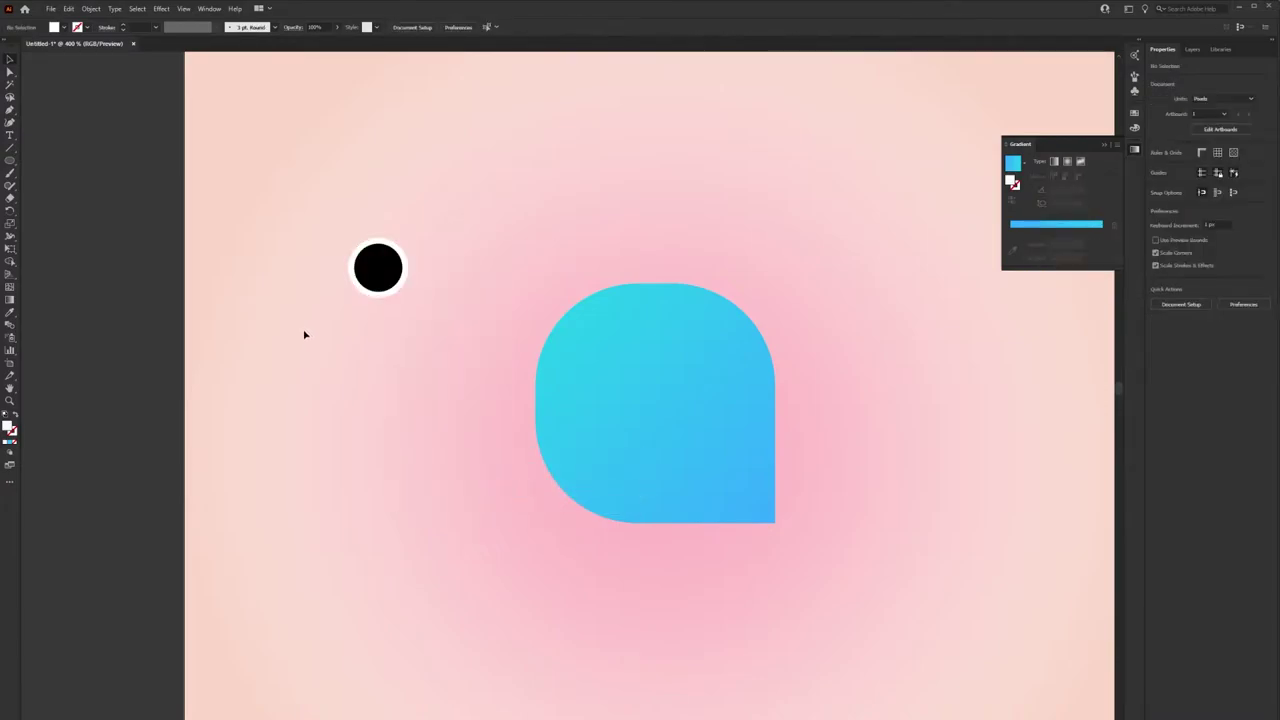
pyautogui.click(378, 270)
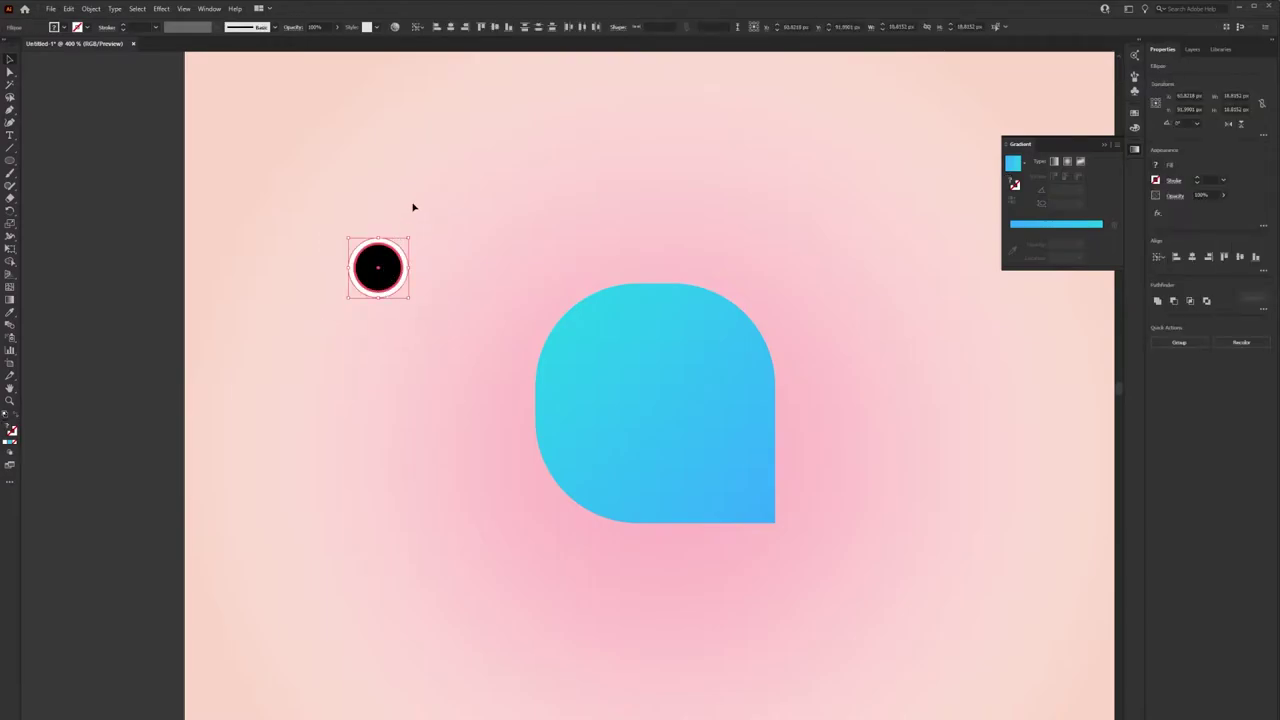
pyautogui.scroll(1, 415, 206)
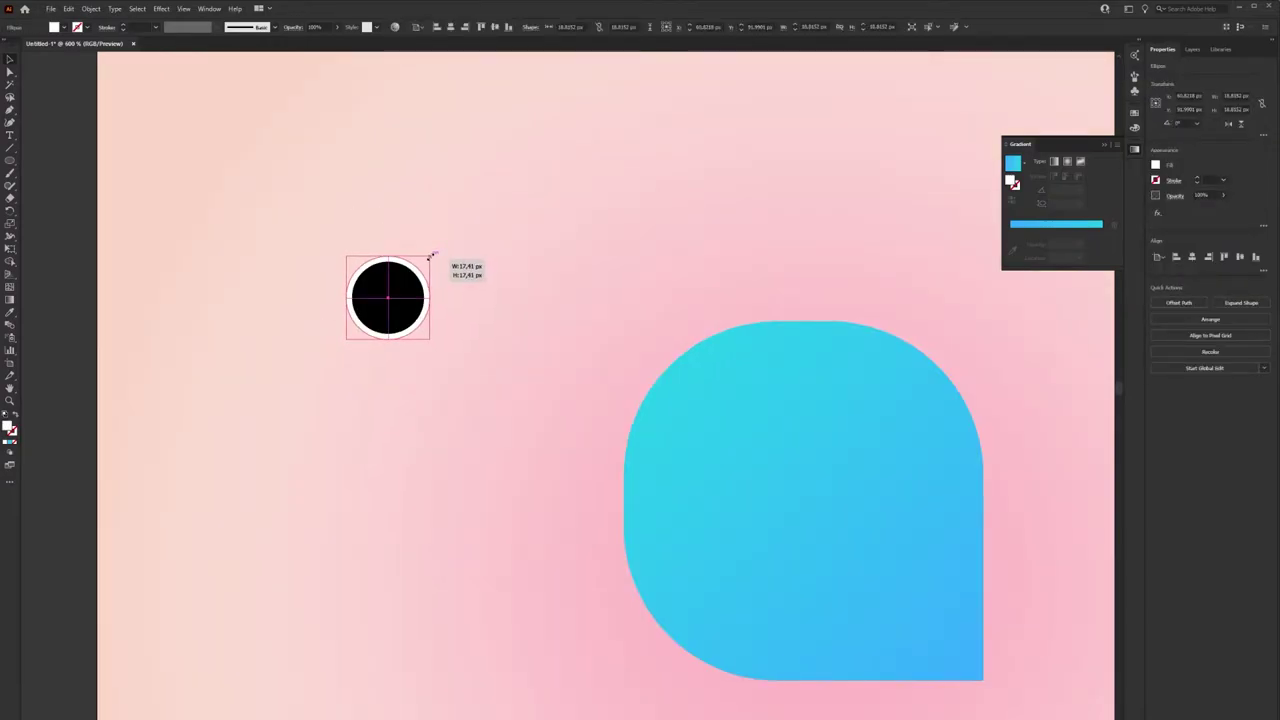
pyautogui.click(464, 237)
pyautogui.click(420, 290)
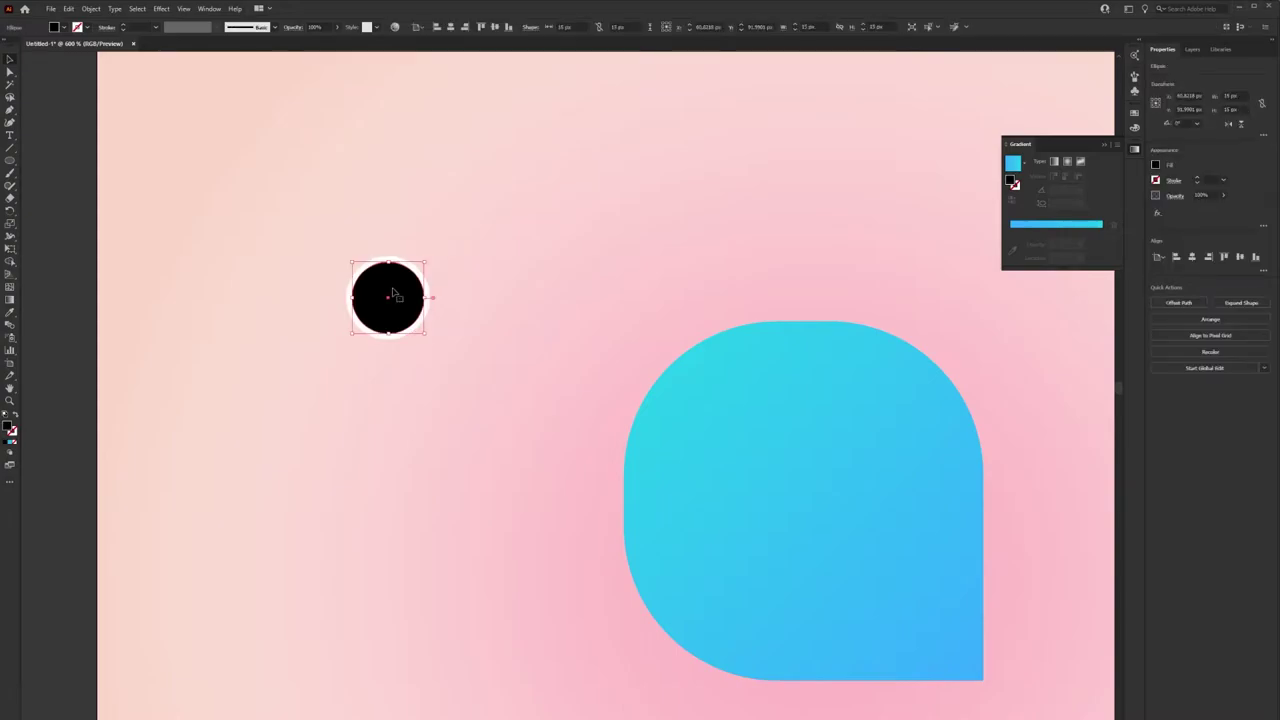
# - Paste a white copy of the pupil and shrink it into a highlight at its upper left
pyautogui.click(68, 8)
pyautogui.click(86, 59)
pyautogui.click(68, 8)
pyautogui.click(104, 106)
pyautogui.click(1157, 165)
pyautogui.click(1050, 202)
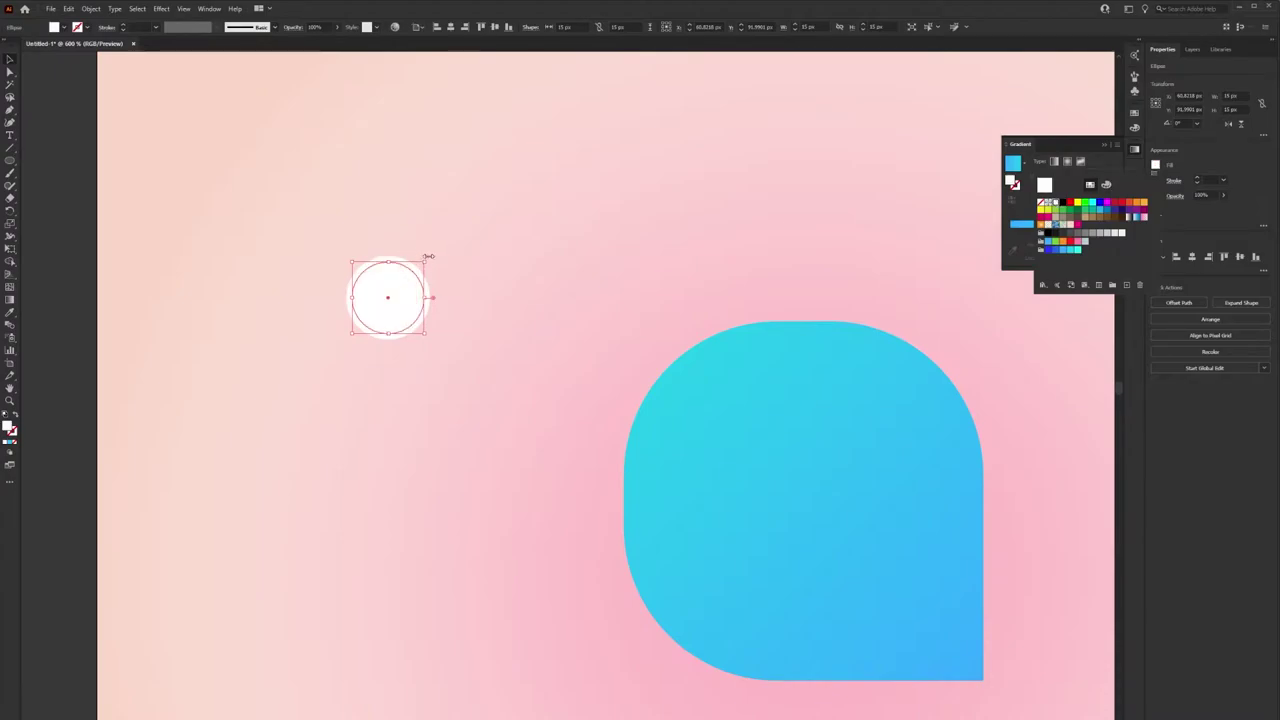
pyautogui.moveTo(425, 263)
pyautogui.mouseDown()
pyautogui.moveTo(412, 285)
pyautogui.moveTo(376, 281)
pyautogui.mouseUp()
pyautogui.click(440, 305)
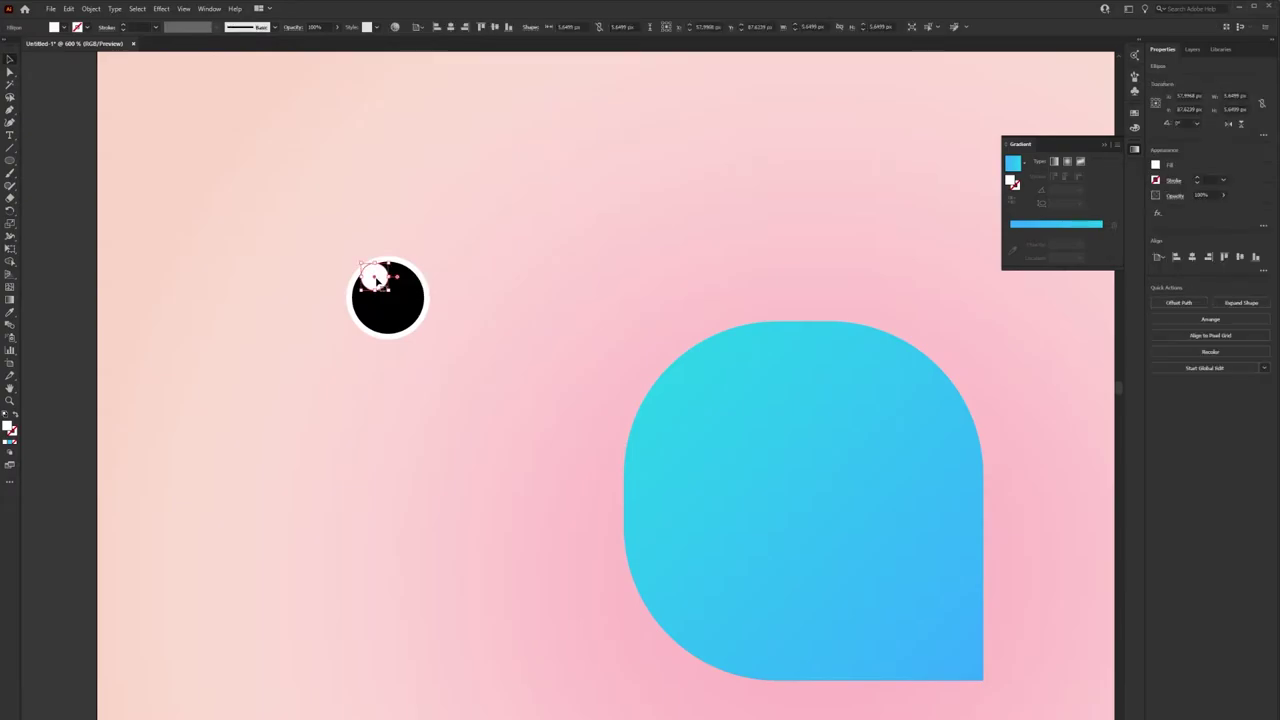
pyautogui.click(462, 270)
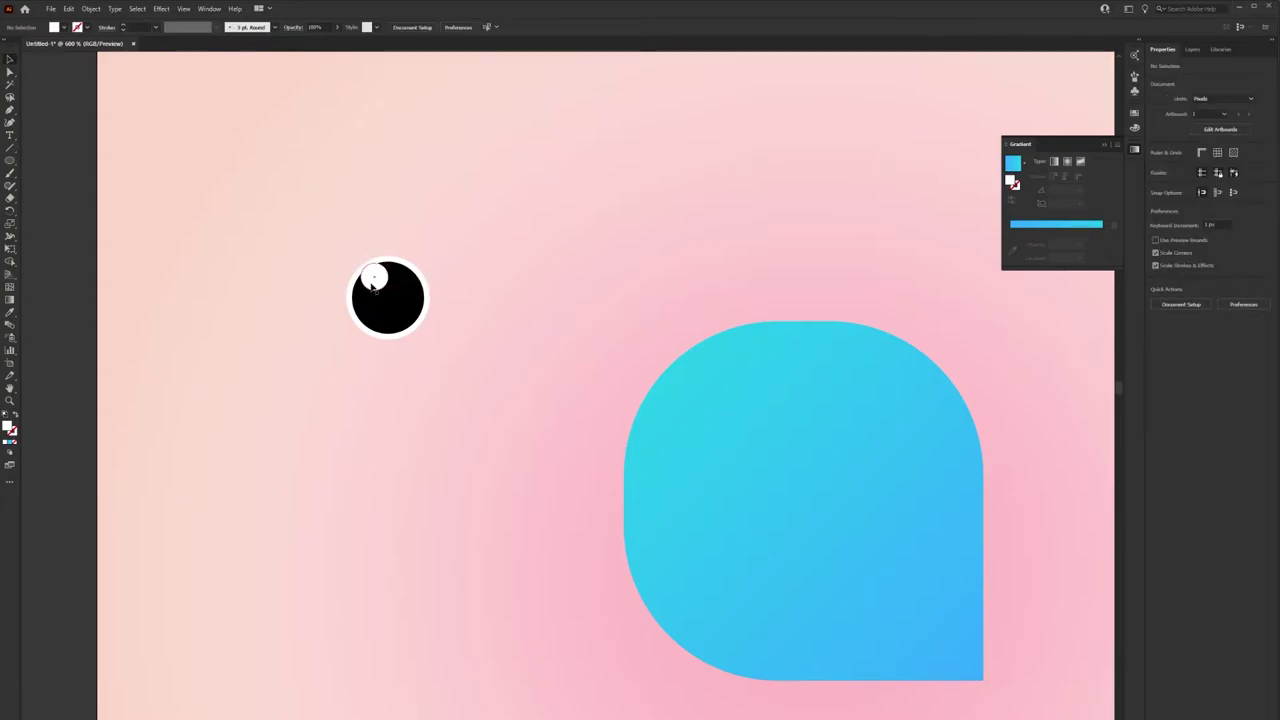
# - Duplicate the highlight to the upper right and lower the larger highlight's opacity to 64%
pyautogui.moveTo(373, 279); pyautogui.dragTo(412, 270)
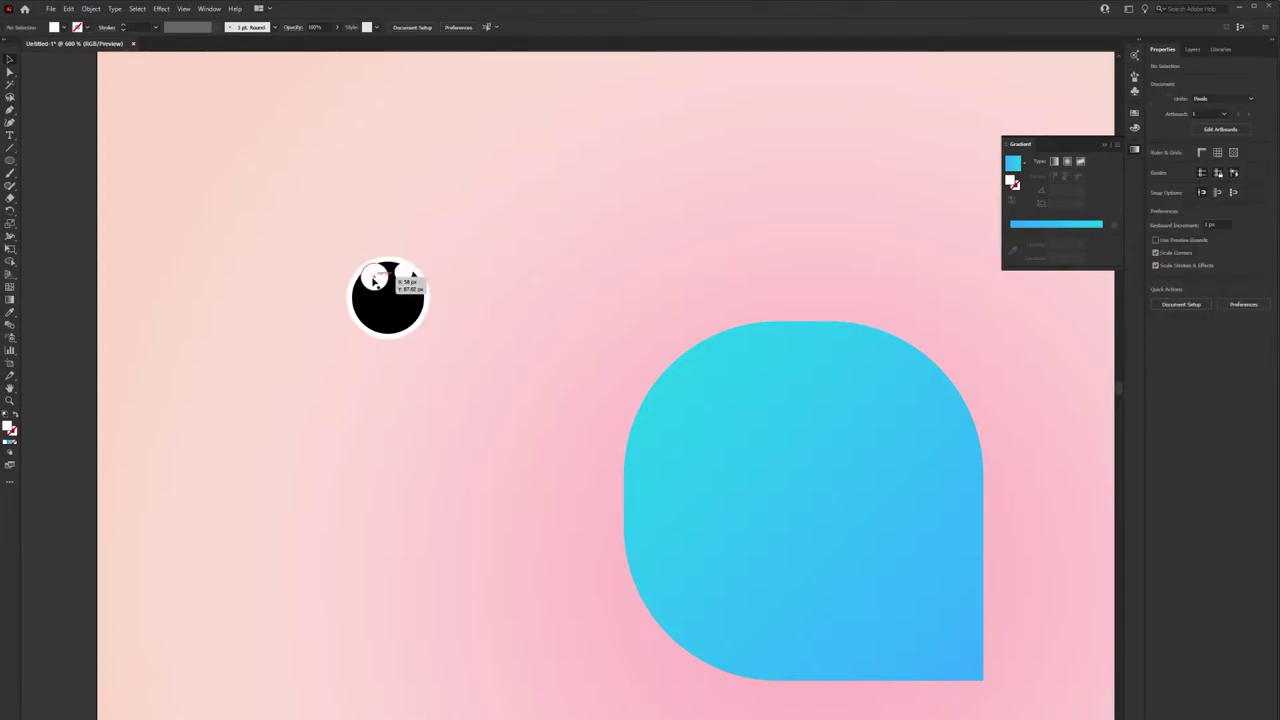
pyautogui.click(404, 274)
pyautogui.click(460, 260)
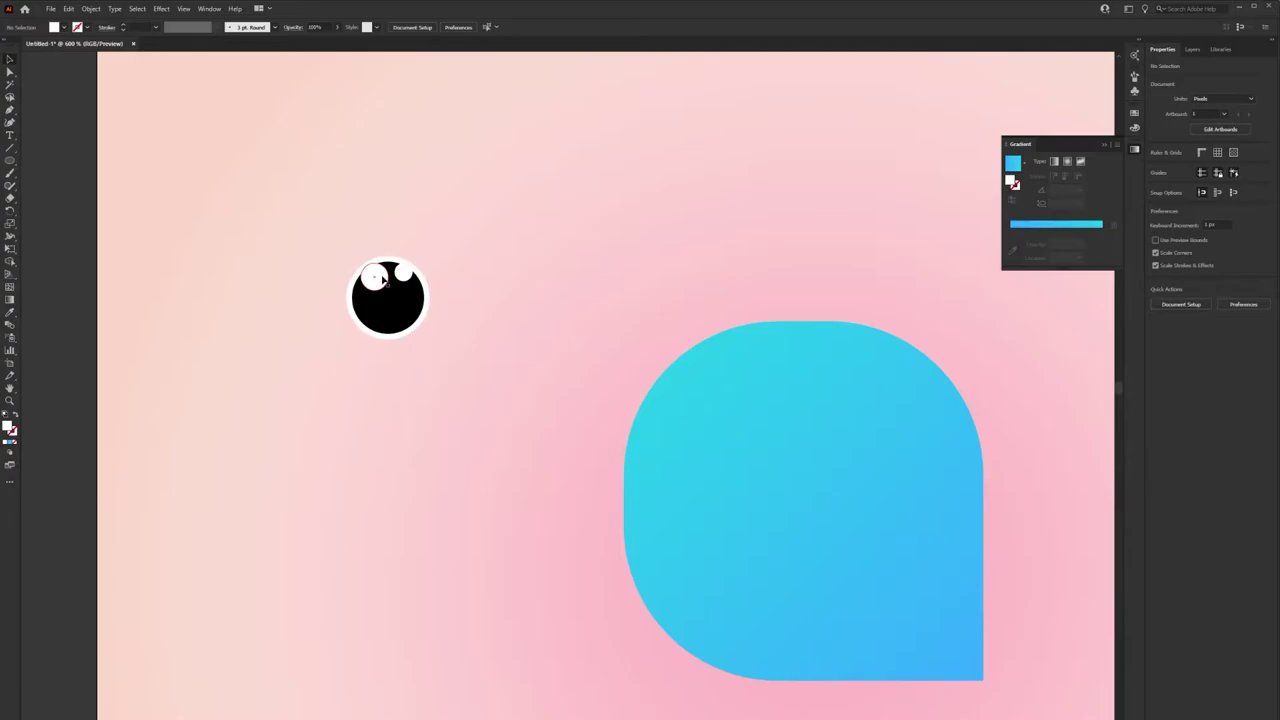
pyautogui.click(384, 282)
pyautogui.click(1223, 195)
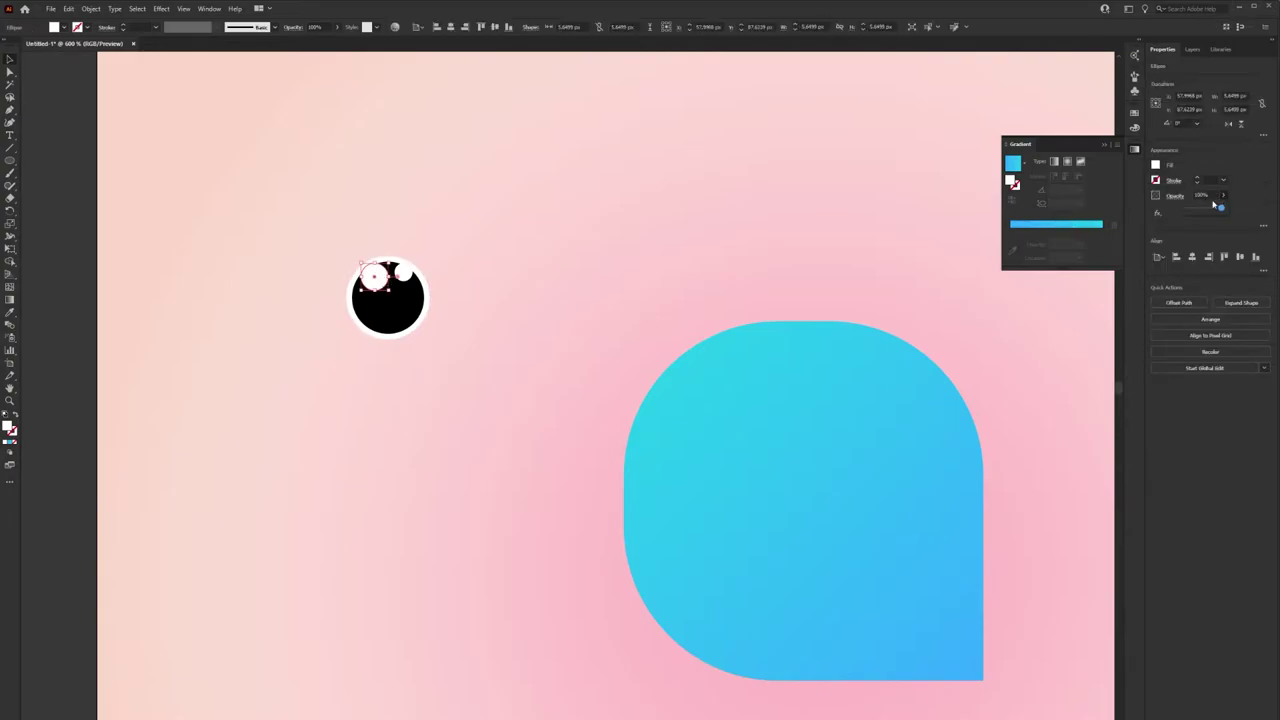
pyautogui.moveTo(1226, 209); pyautogui.dragTo(1209, 209)
pyautogui.click(812, 200)
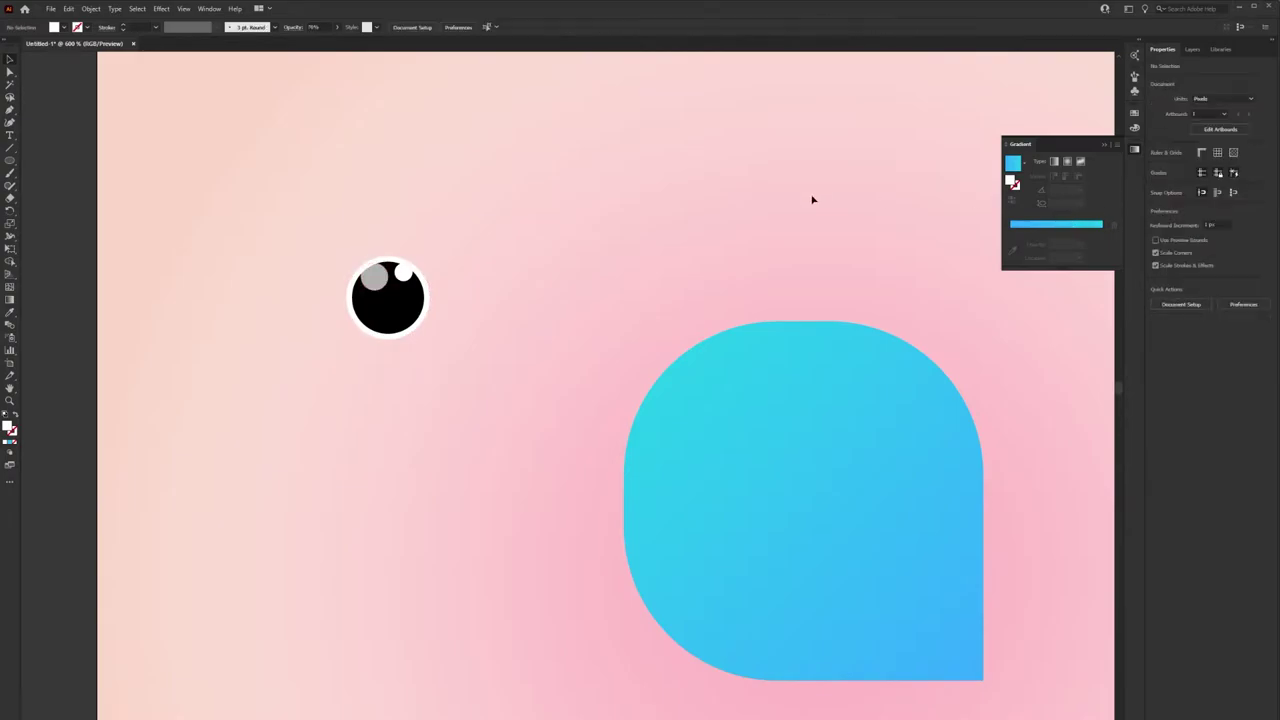
# - Group the eye parts and move the eye onto the body's upper left
pyautogui.moveTo(314, 382); pyautogui.dragTo(314, 382)
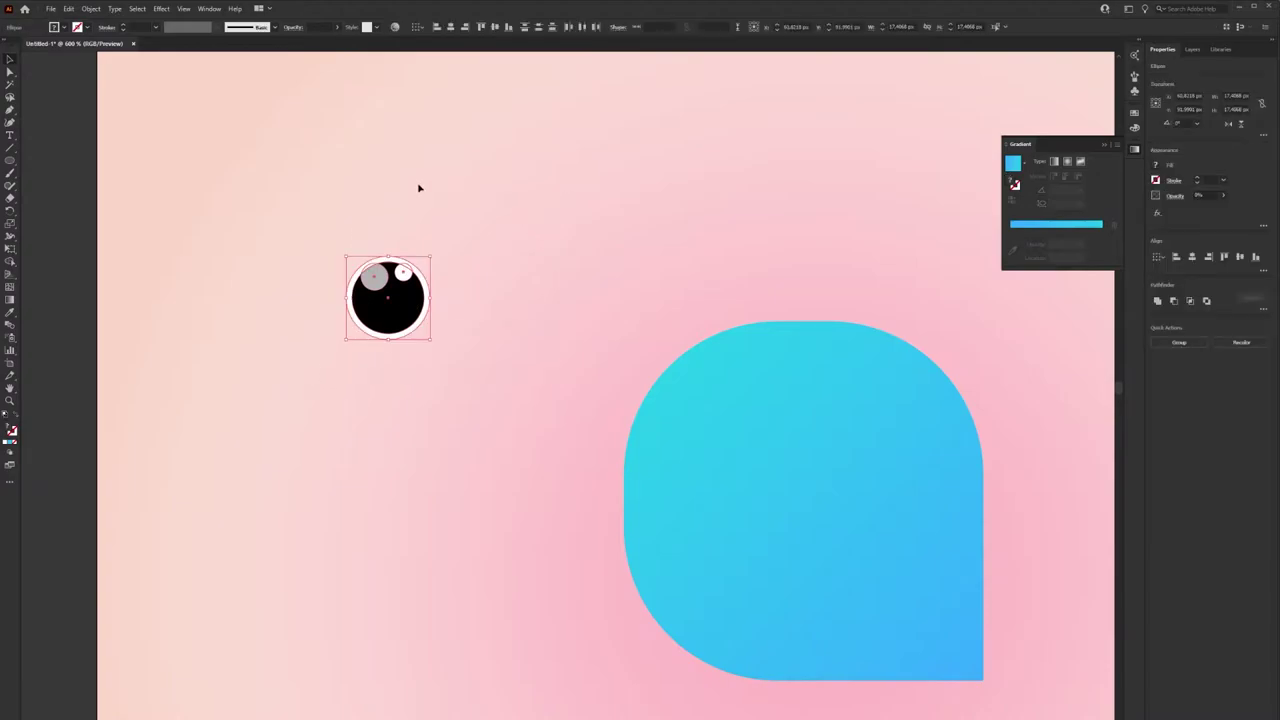
pyautogui.rightClick(400, 294)
pyautogui.click(440, 358)
pyautogui.moveTo(383, 314); pyautogui.dragTo(736, 458)
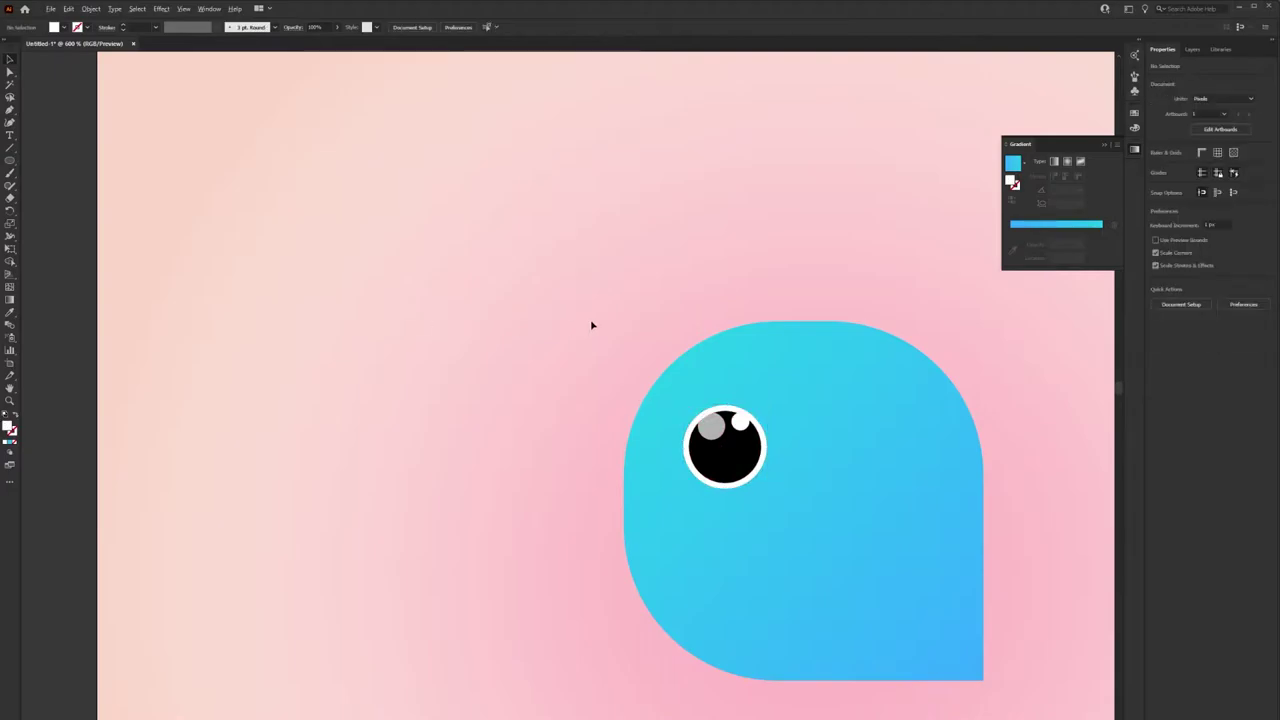
pyautogui.scroll(-3, 592, 323)
pyautogui.scroll(1, 694, 343)
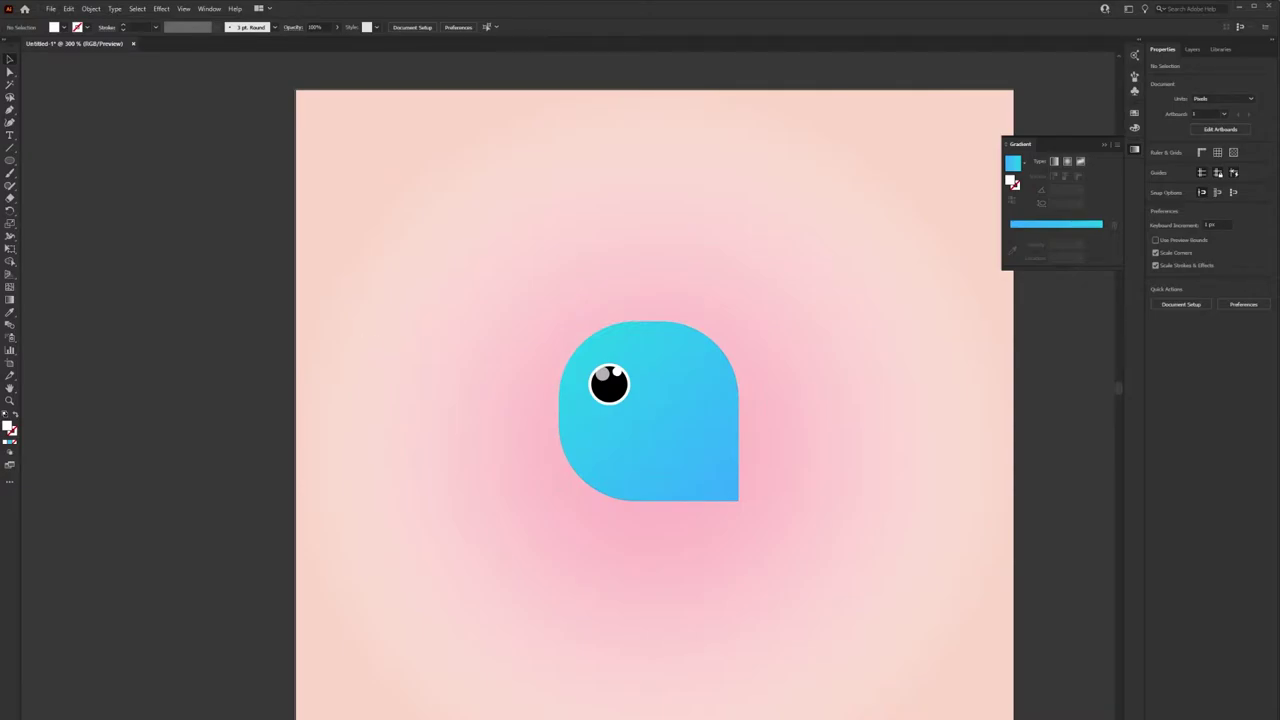
pyautogui.click(10, 162)
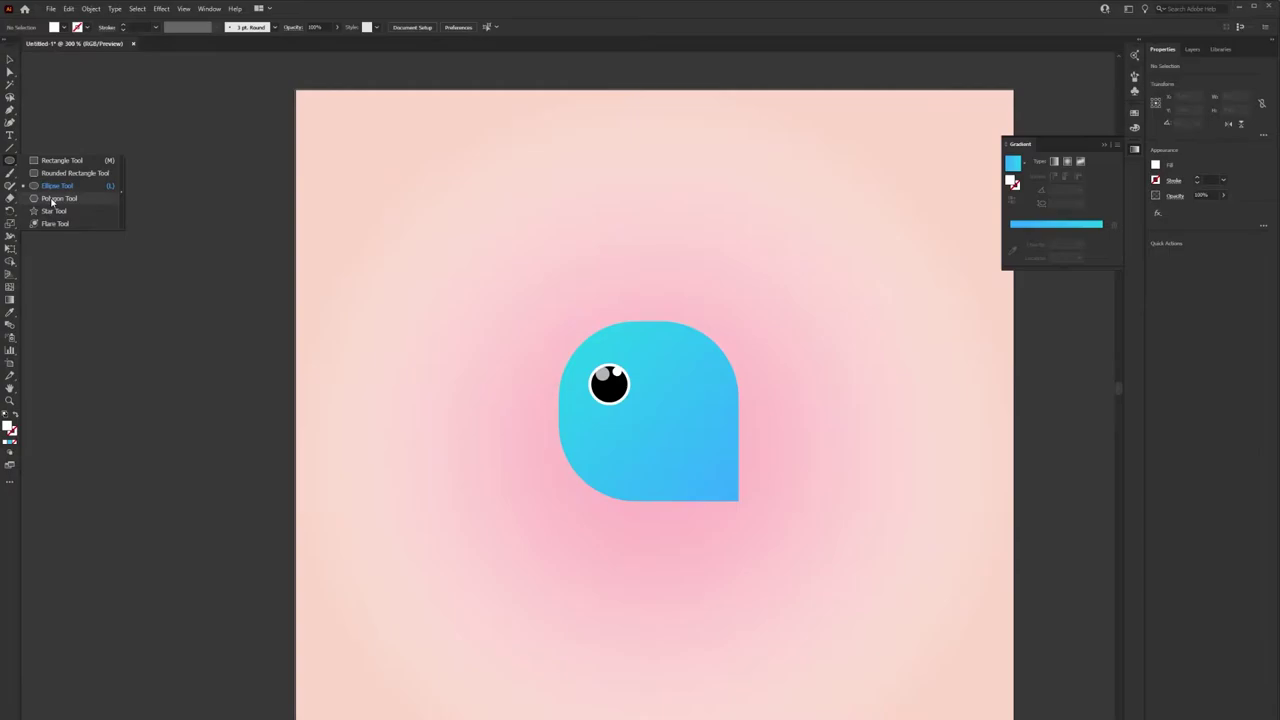
# - Create a 3-sided, 15 px radius triangle, rotated to point left beside the bird
pyautogui.click(57, 186)
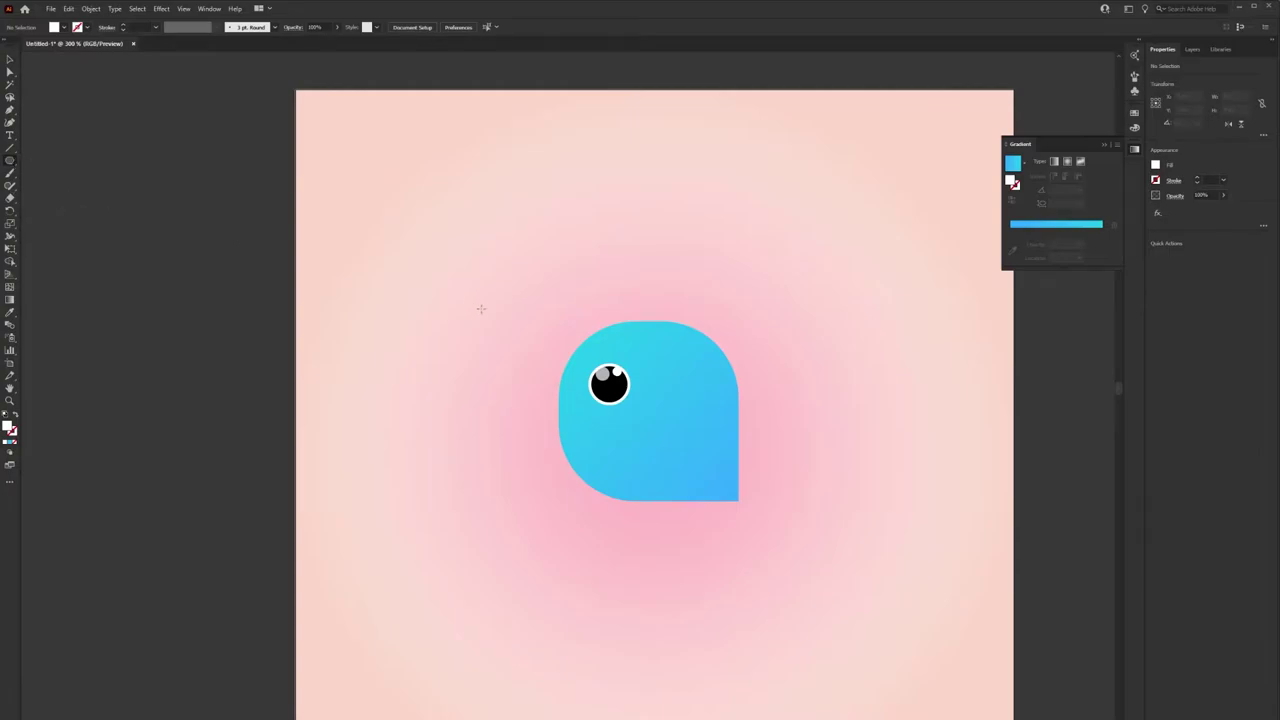
pyautogui.click(481, 309)
pyautogui.click(347, 315)
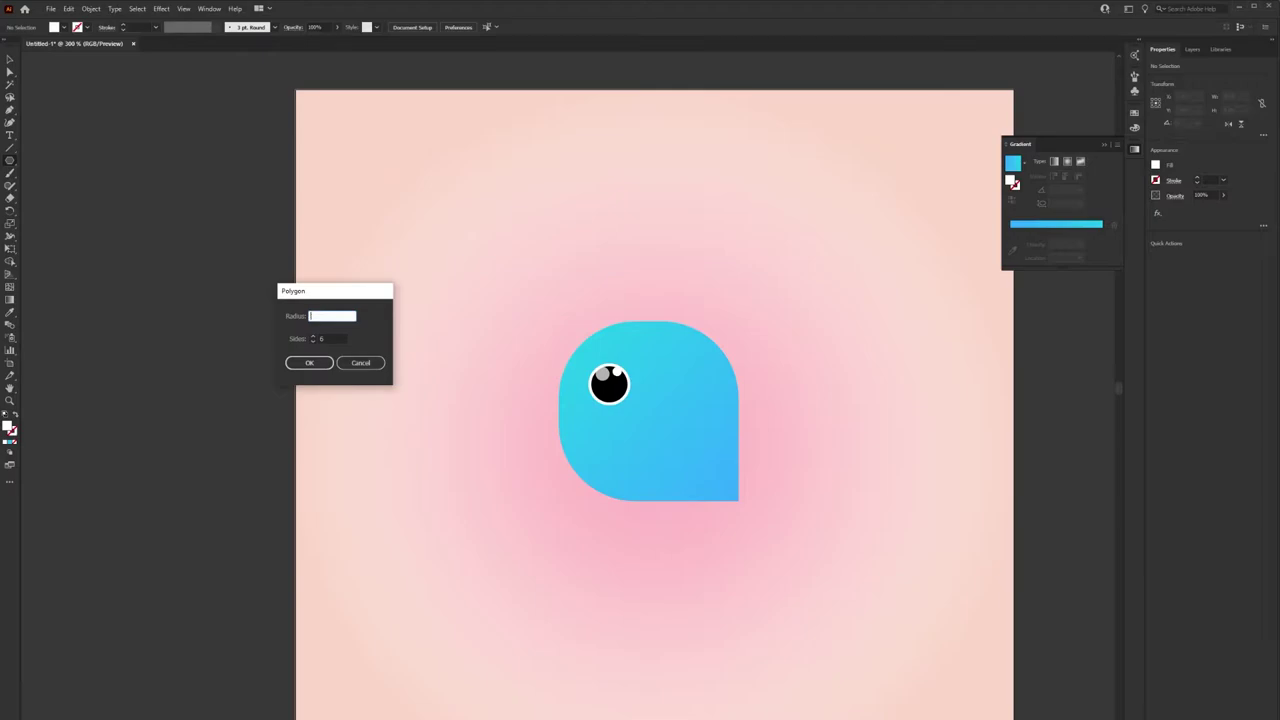
pyautogui.write('15')
pyautogui.press('Tab')
pyautogui.press('Return')
pyautogui.moveTo(420, 265); pyautogui.dragTo(378, 367)
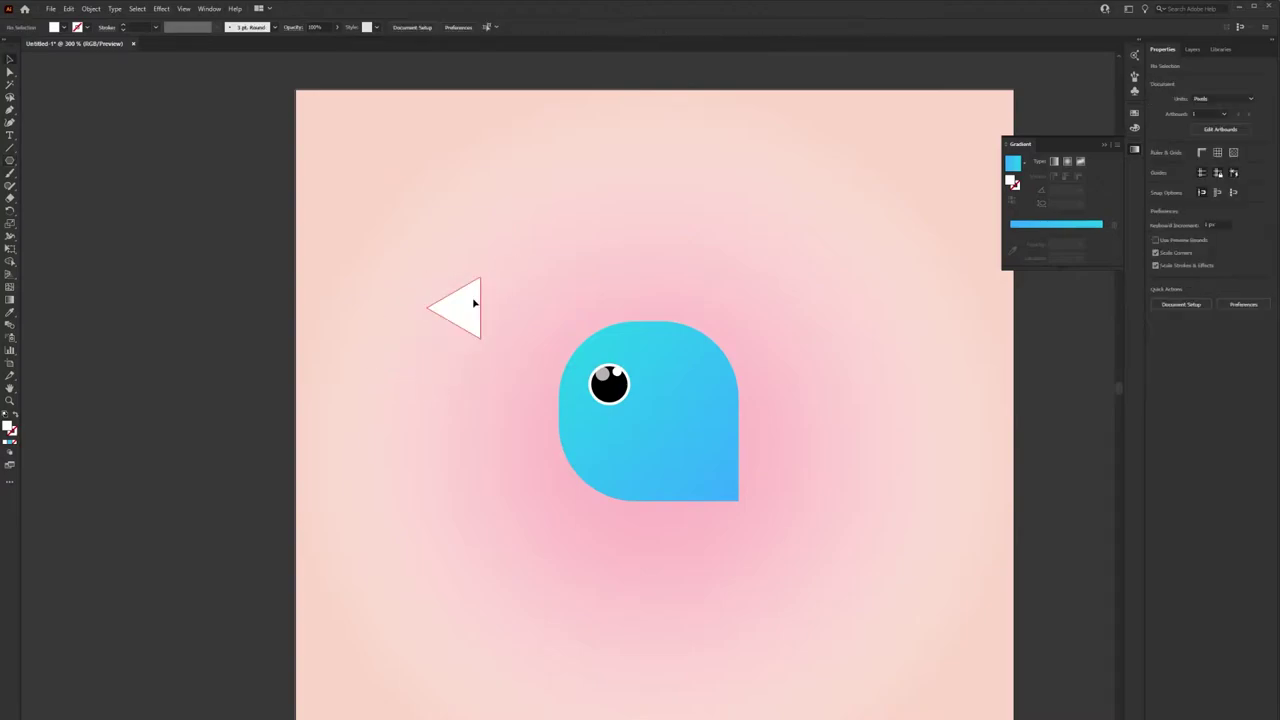
pyautogui.moveTo(455, 306); pyautogui.dragTo(482, 313)
# - Fill the triangle with a gradient and set both gradient stops to shades of blue
pyautogui.click(1156, 165)
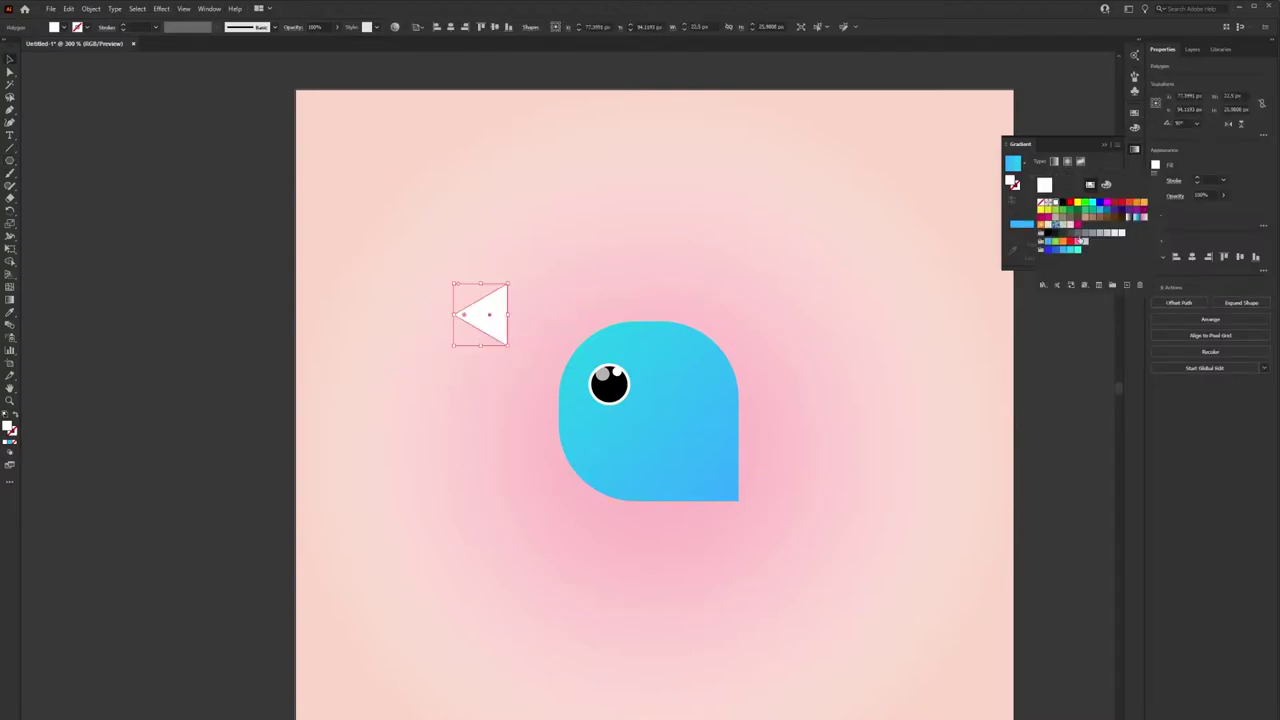
pyautogui.click(1046, 250)
pyautogui.click(754, 252)
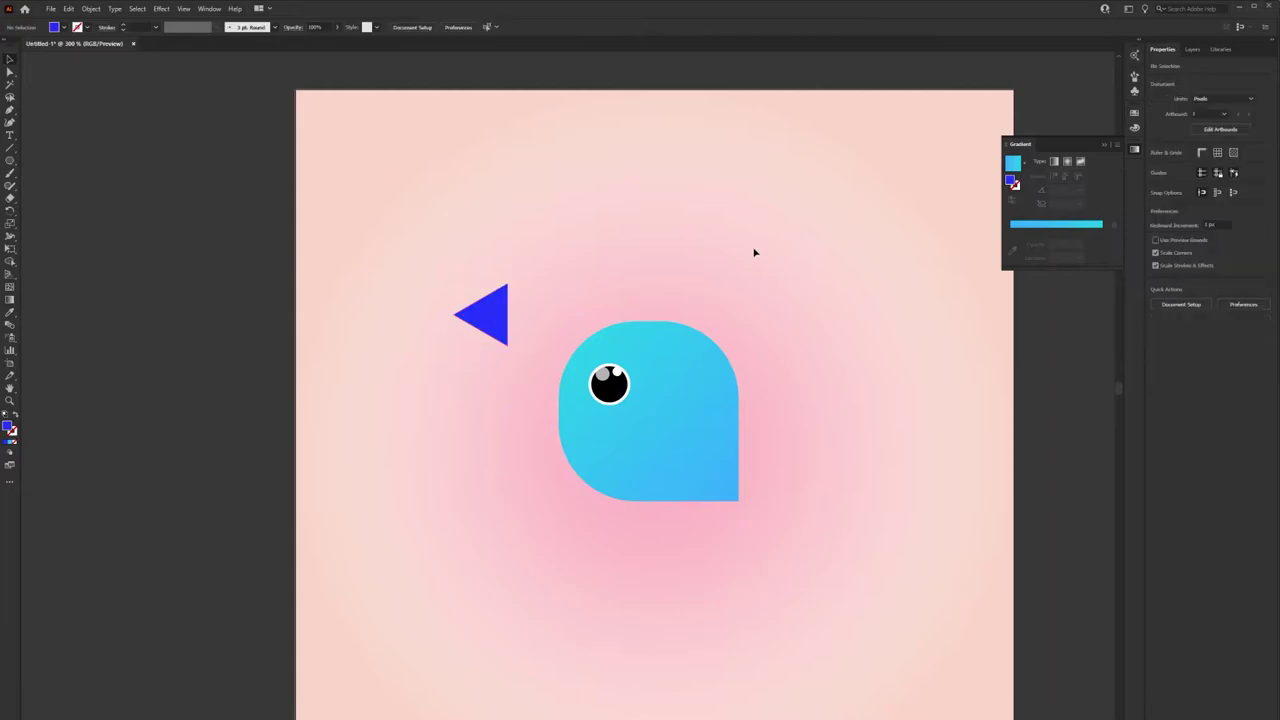
pyautogui.click(505, 328)
pyautogui.doubleClick(1010, 243)
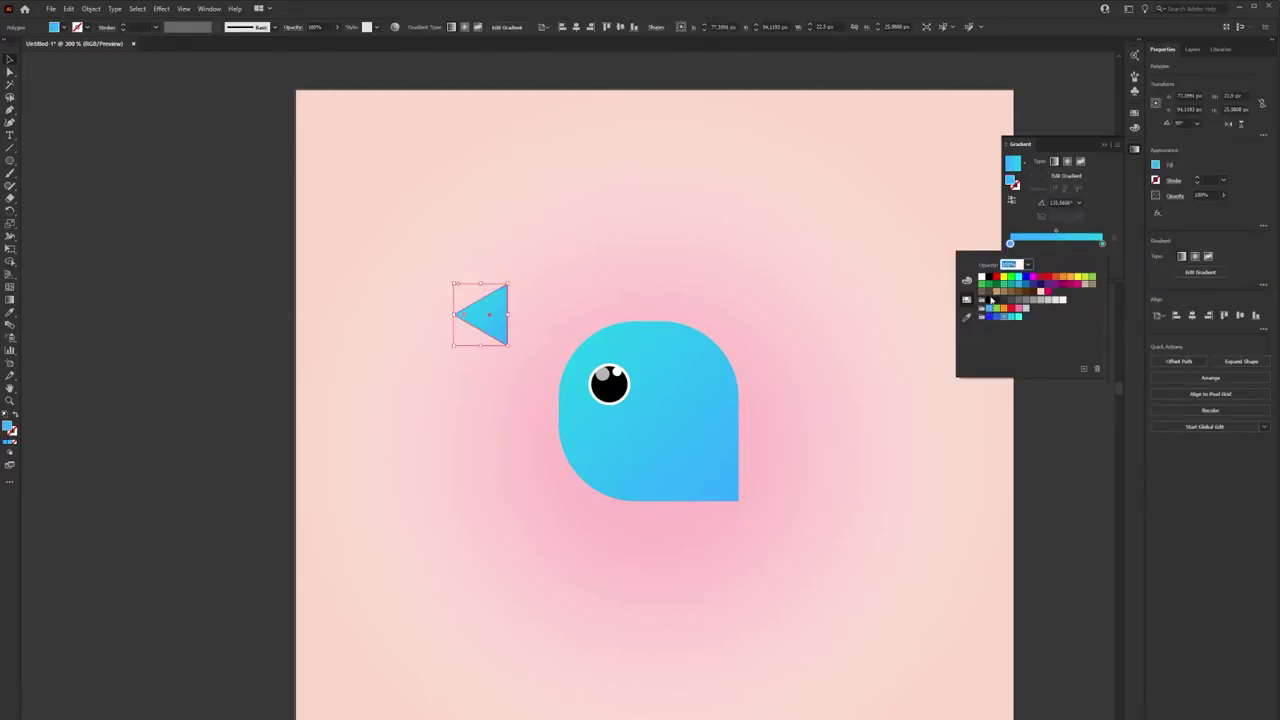
pyautogui.click(988, 316)
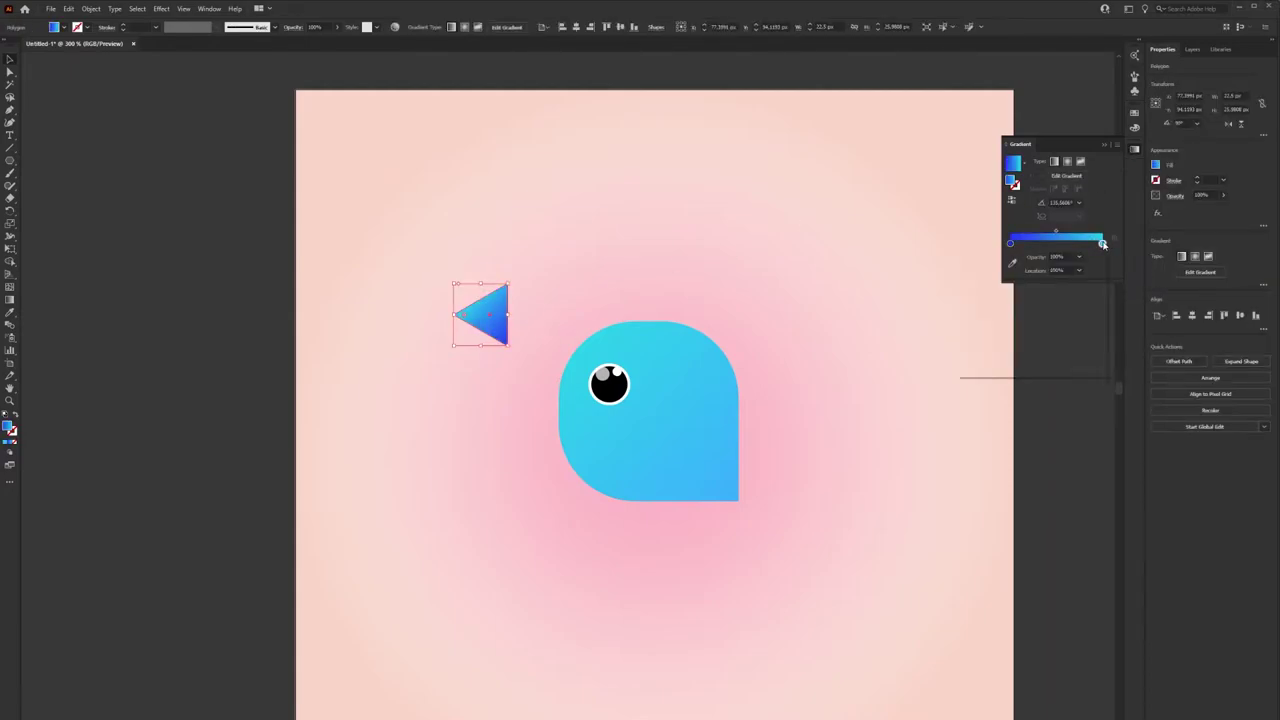
pyautogui.doubleClick(1102, 243)
pyautogui.click(1002, 316)
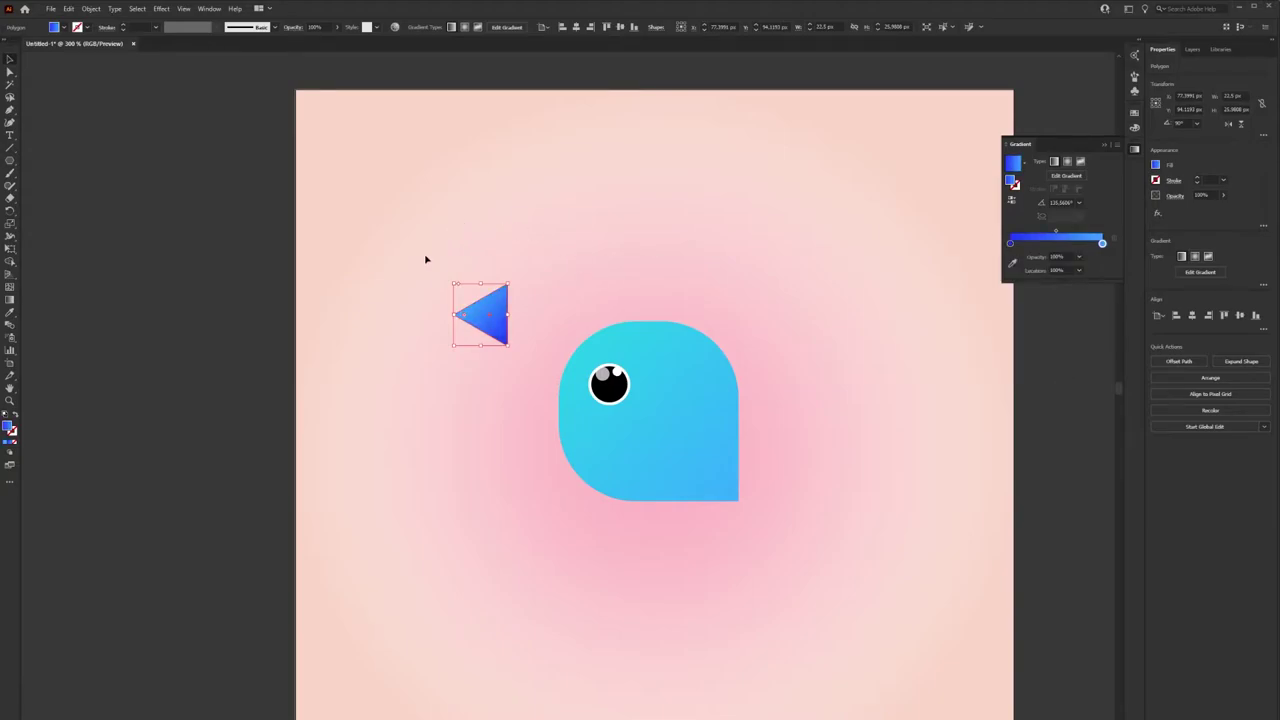
# - Angle the triangle's gradient diagonally and nudge the triangle slightly right and down
pyautogui.press('g')
pyautogui.moveTo(452, 286); pyautogui.dragTo(536, 329)
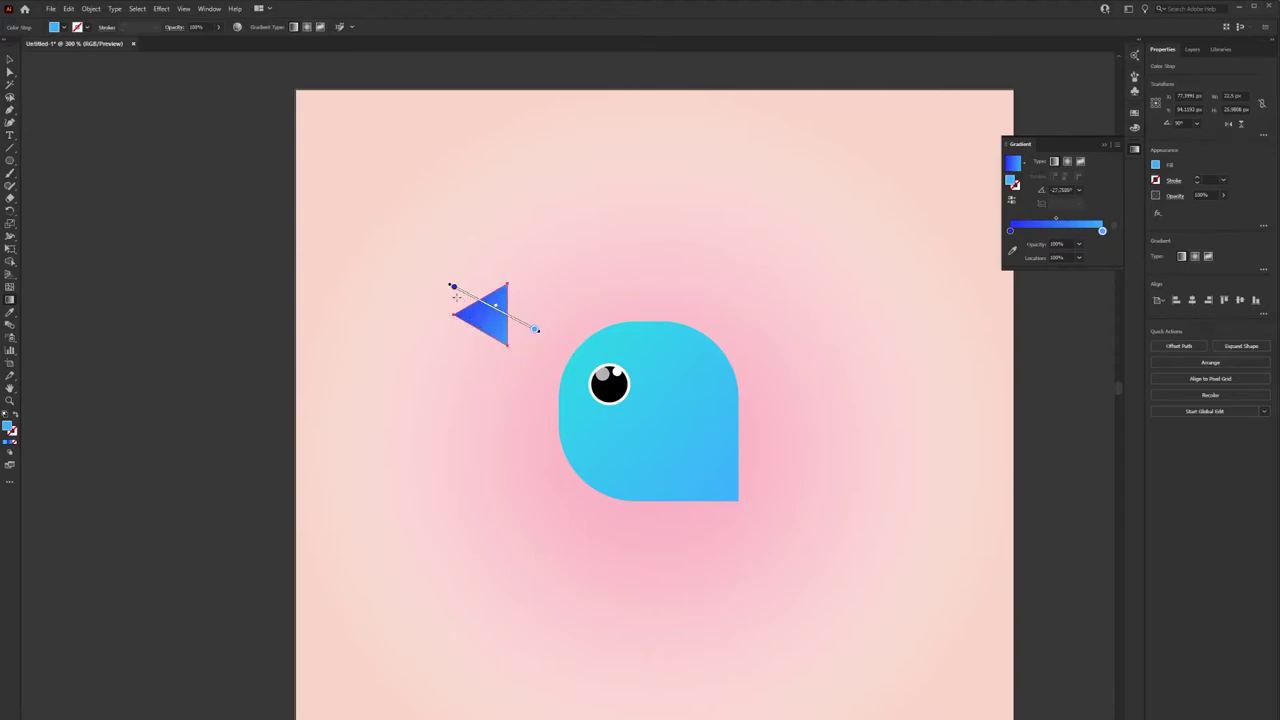
pyautogui.press('v')
pyautogui.hotkey('ctrl', 'shift', 'a')
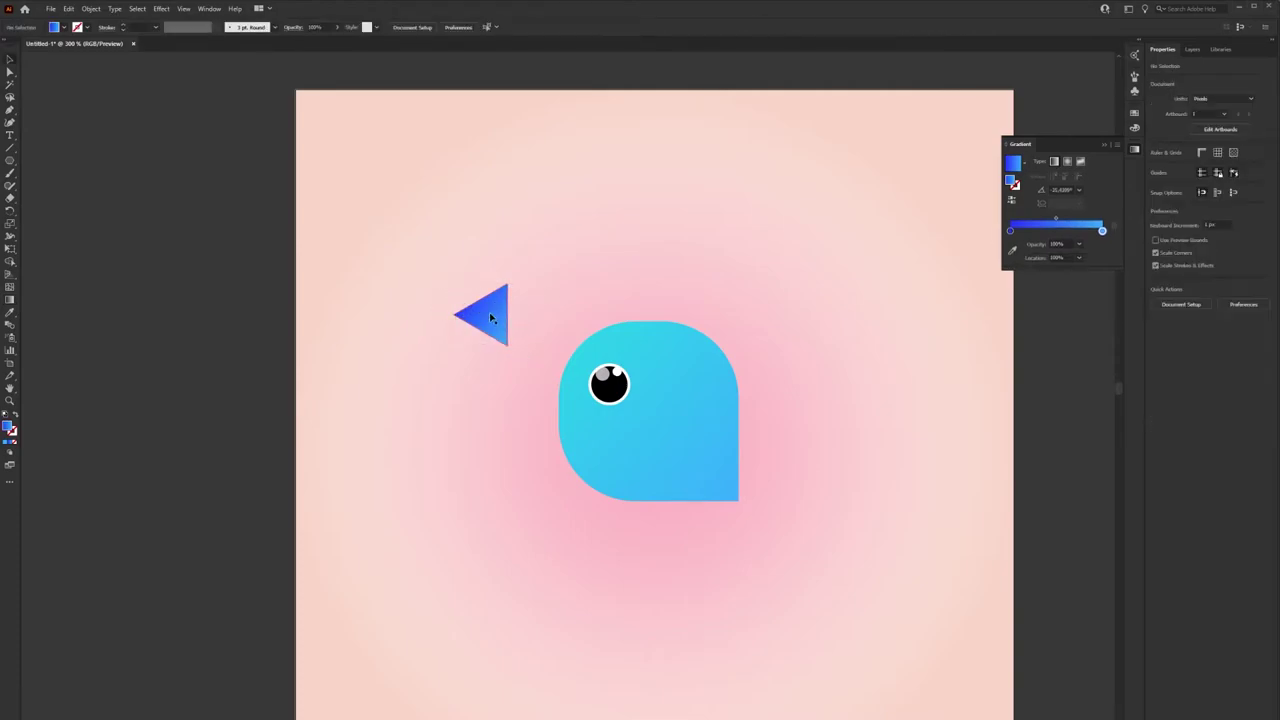
pyautogui.moveTo(490, 318); pyautogui.dragTo(498, 336)
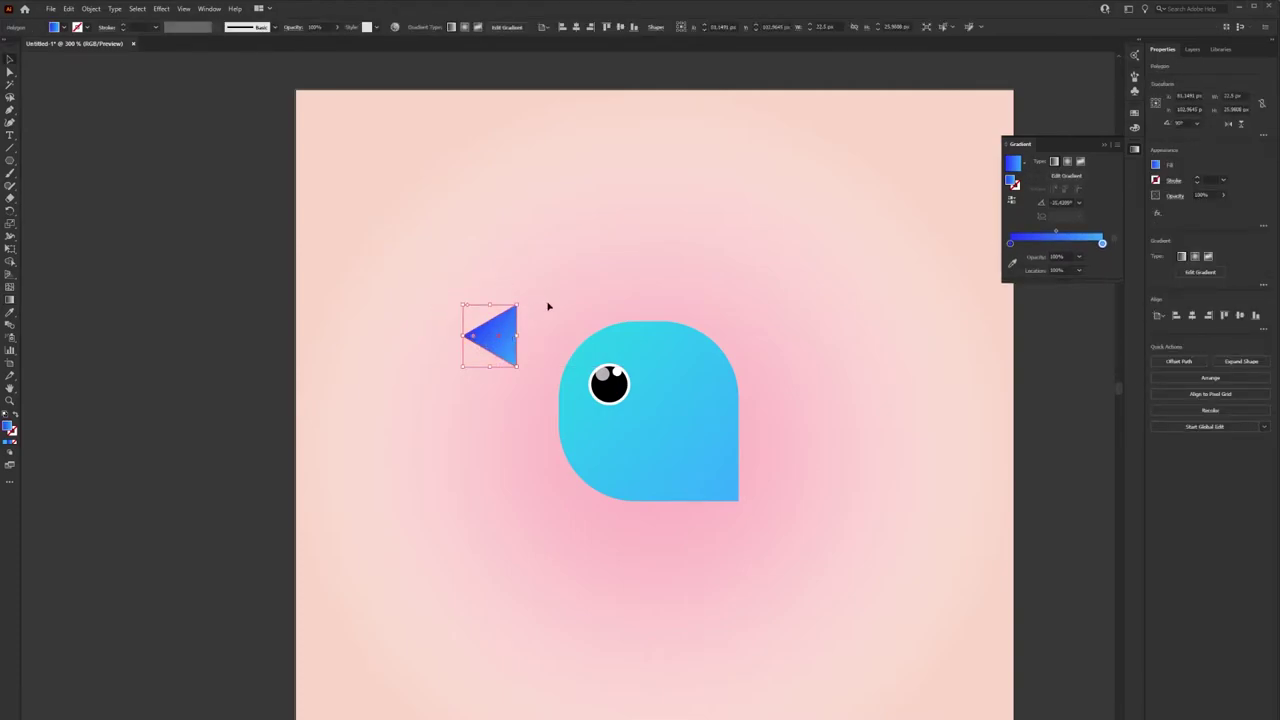
# - Round the triangle's corners, tilt it, and fit it against the head's left edge as the beak
pyautogui.press('a')
pyautogui.moveTo(476, 342)
pyautogui.mouseDown()
pyautogui.moveTo(520, 354)
pyautogui.moveTo(545, 380)
pyautogui.mouseUp()
pyautogui.press('v')
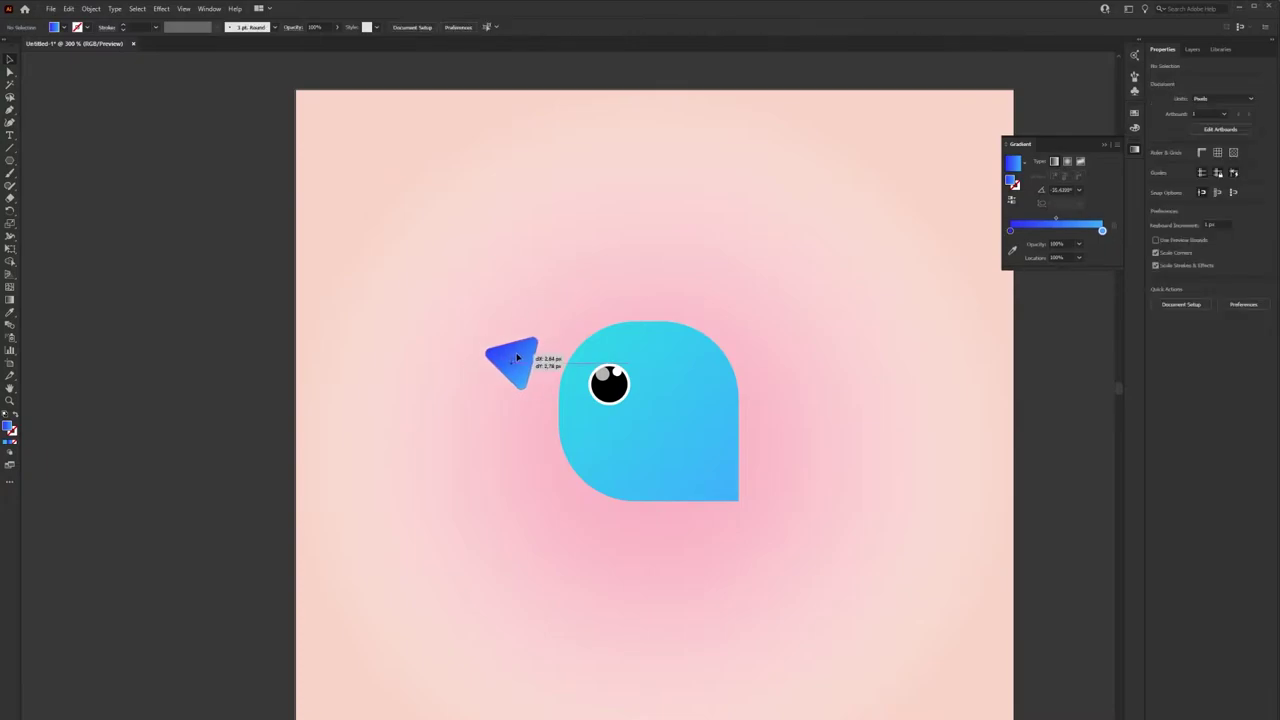
pyautogui.click(521, 350)
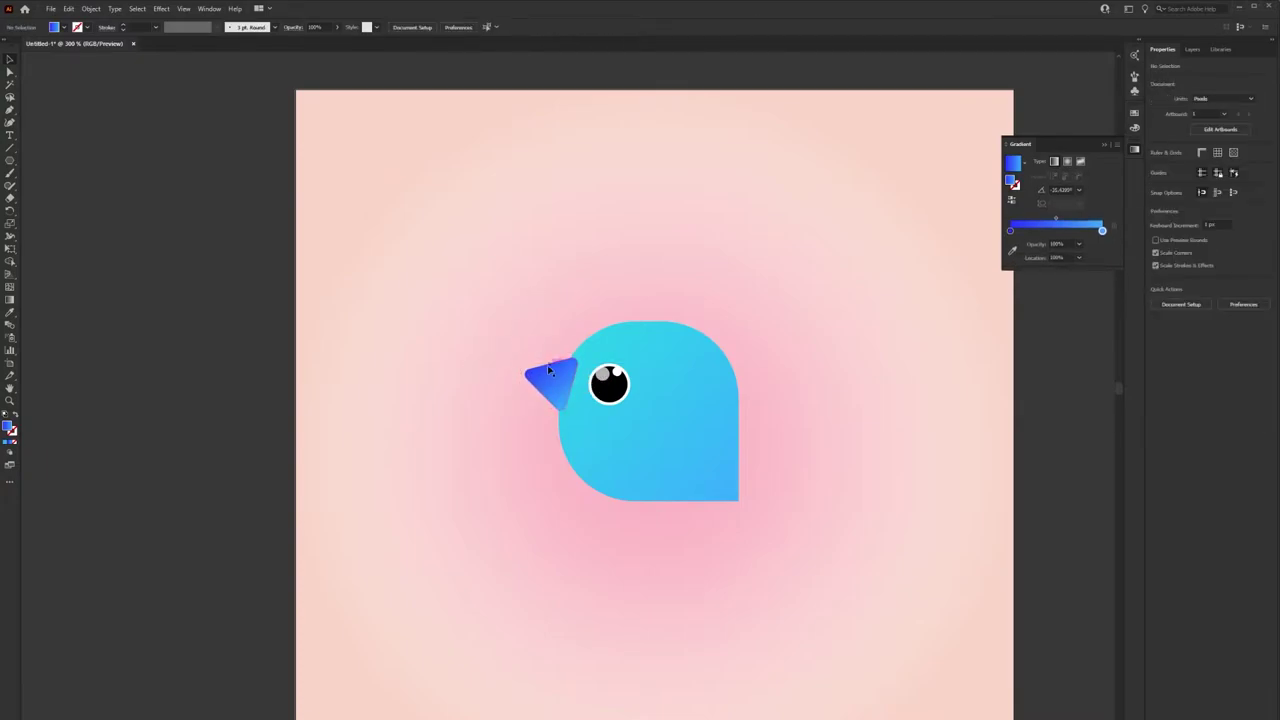
pyautogui.click(550, 370)
pyautogui.moveTo(553, 349); pyautogui.dragTo(539, 393)
pyautogui.click(476, 391)
# - Draw a short straight line along the top of the beak
pyautogui.click(10, 148)
pyautogui.scroll(3, 568, 379)
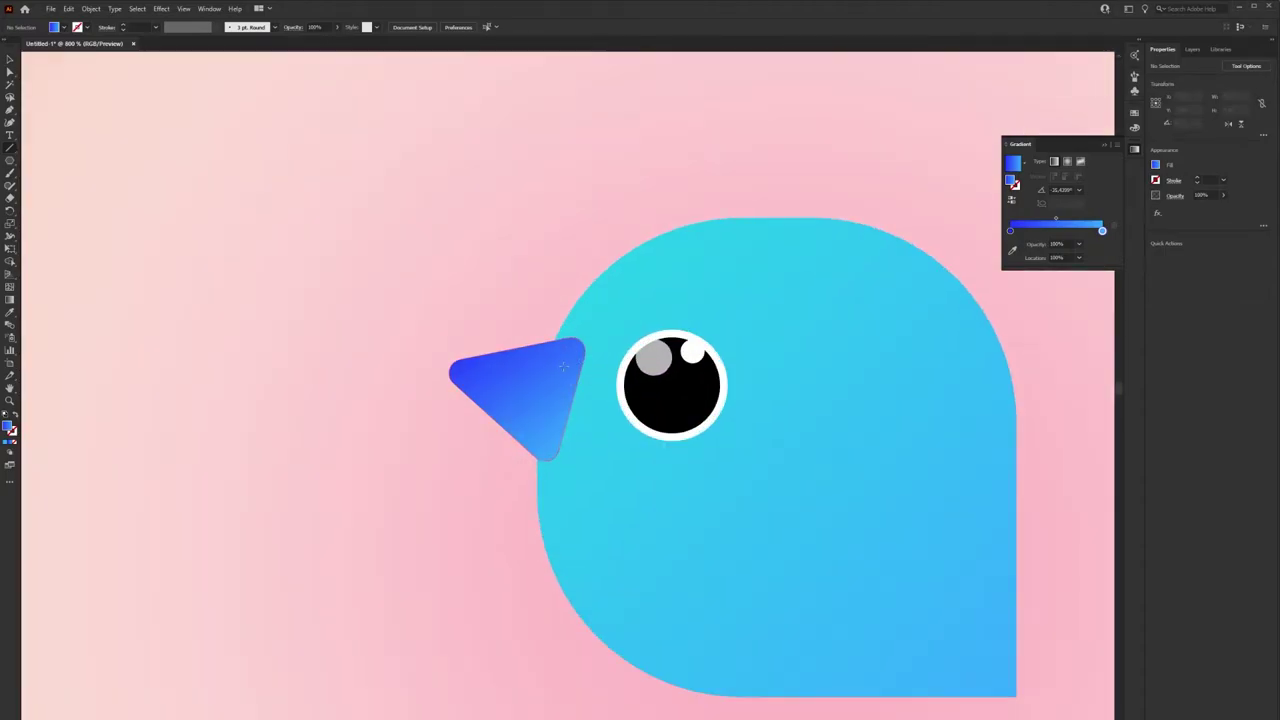
pyautogui.scroll(1, 560, 370)
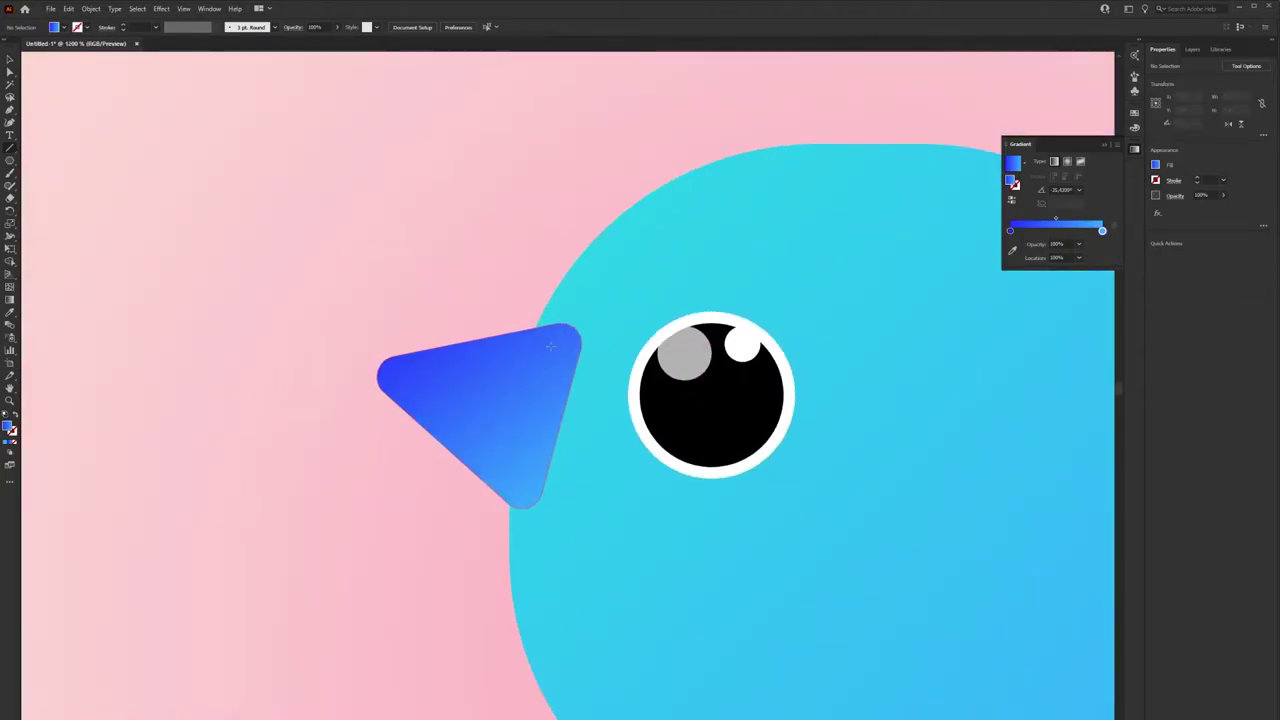
pyautogui.moveTo(548, 349); pyautogui.dragTo(457, 364)
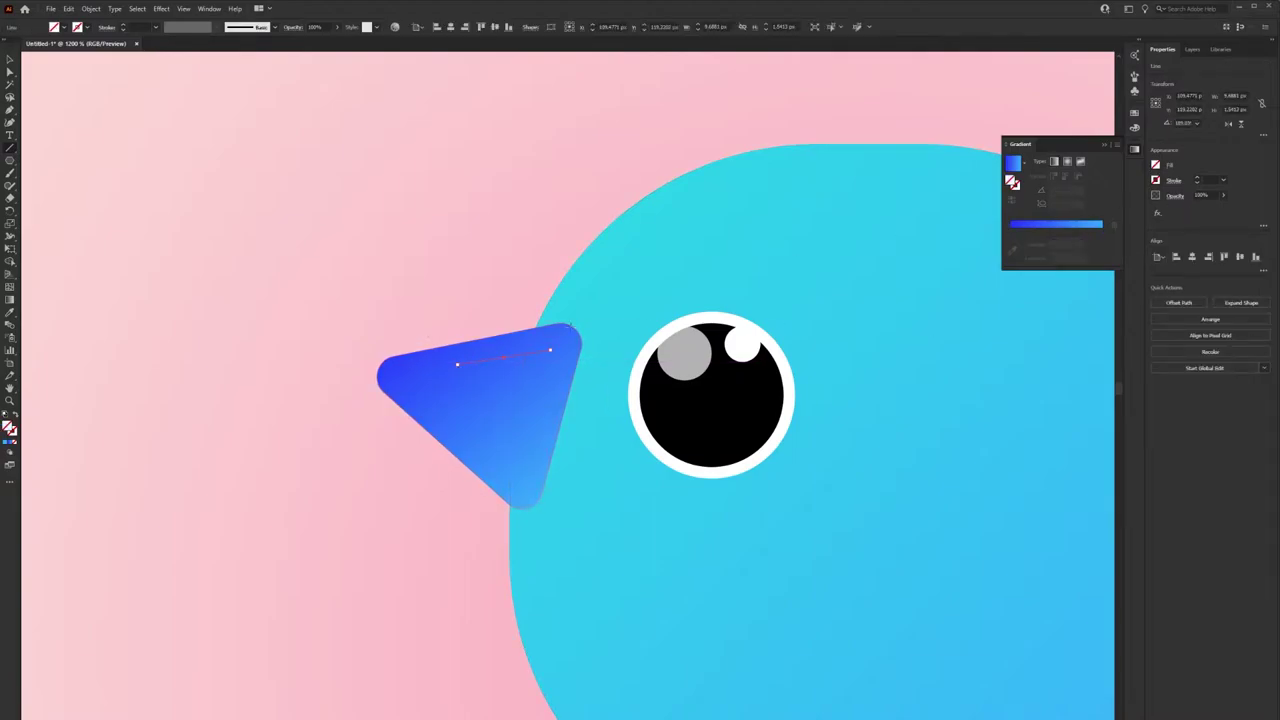
# - Give the line a white stroke with round caps and Overlay blending
pyautogui.click(1156, 180)
pyautogui.click(1156, 180)
pyautogui.click(1051, 217)
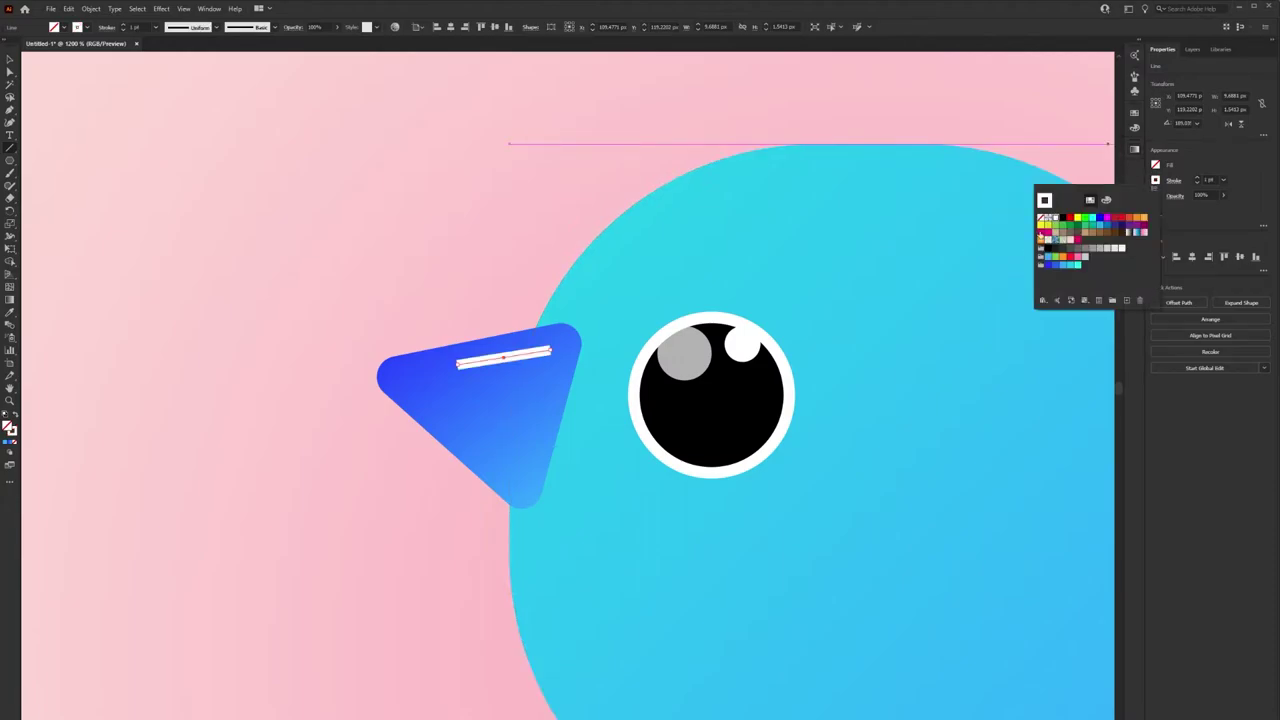
pyautogui.click(1175, 181)
pyautogui.click(1175, 181)
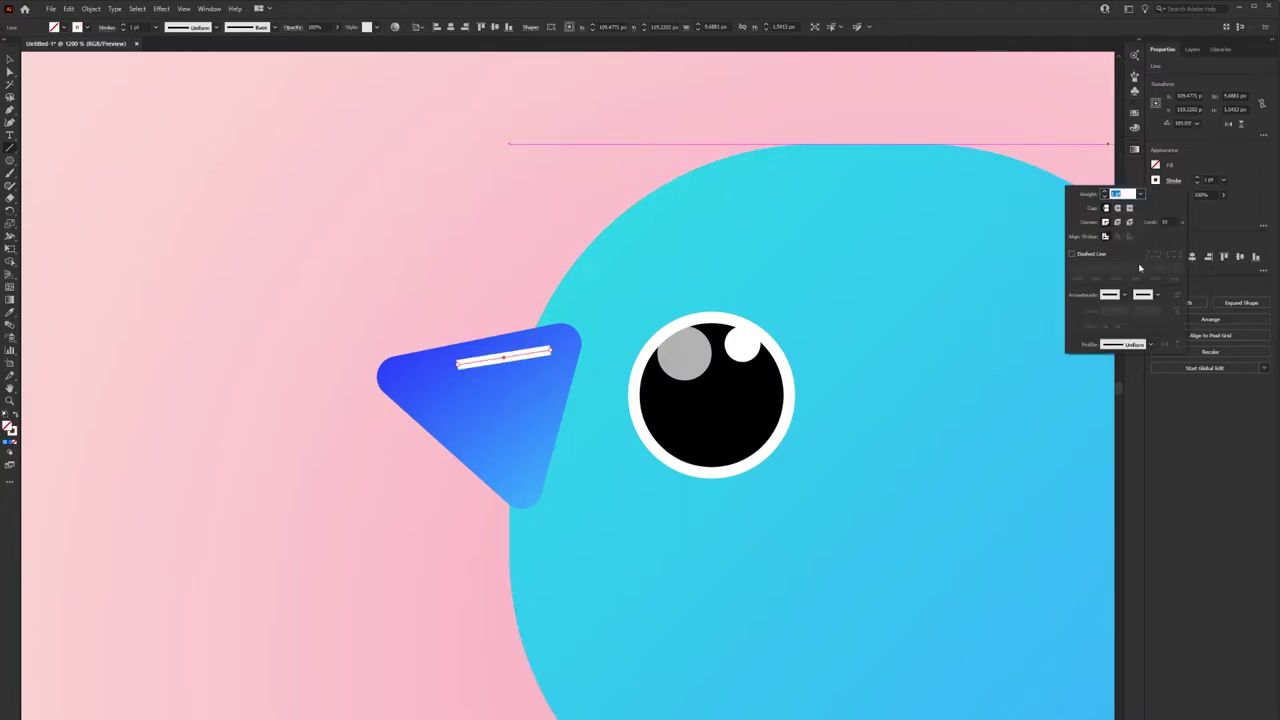
pyautogui.click(1117, 210)
pyautogui.click(1175, 195)
pyautogui.click(1175, 195)
pyautogui.click(1090, 214)
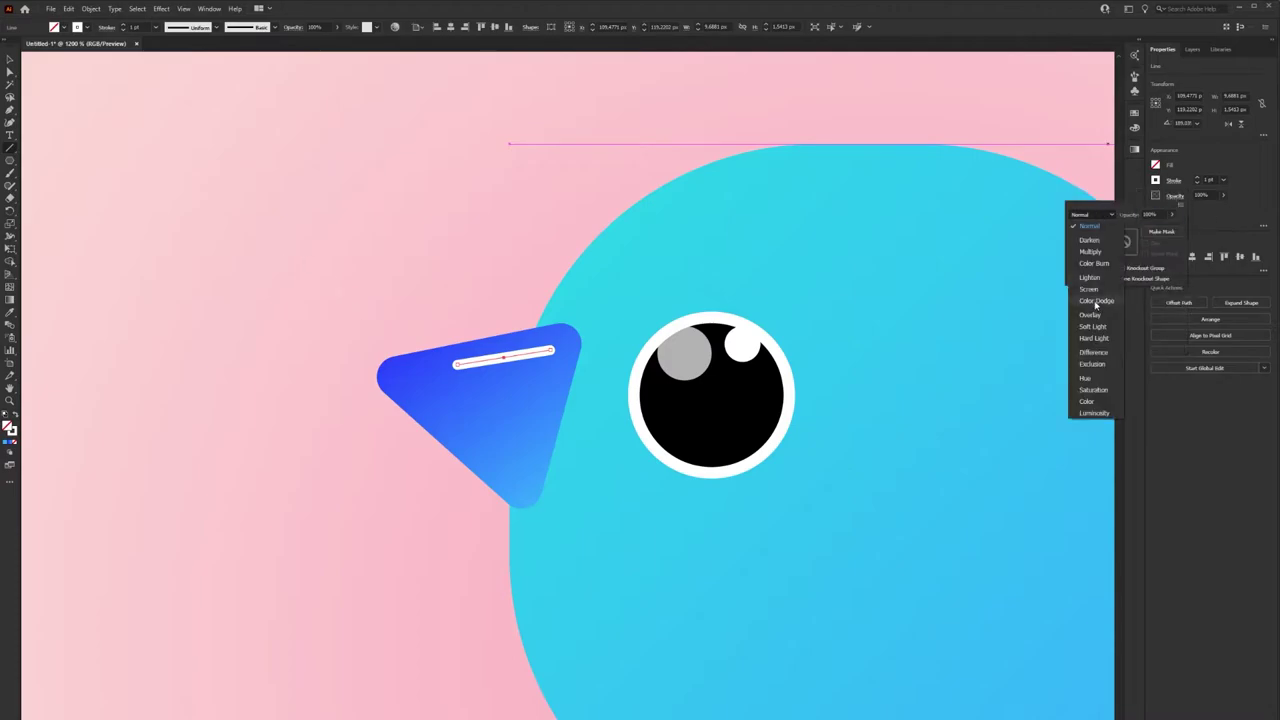
pyautogui.click(1090, 310)
pyautogui.click(445, 262)
# - Group the beak together with its highlight line
pyautogui.scroll(-2, 484, 257)
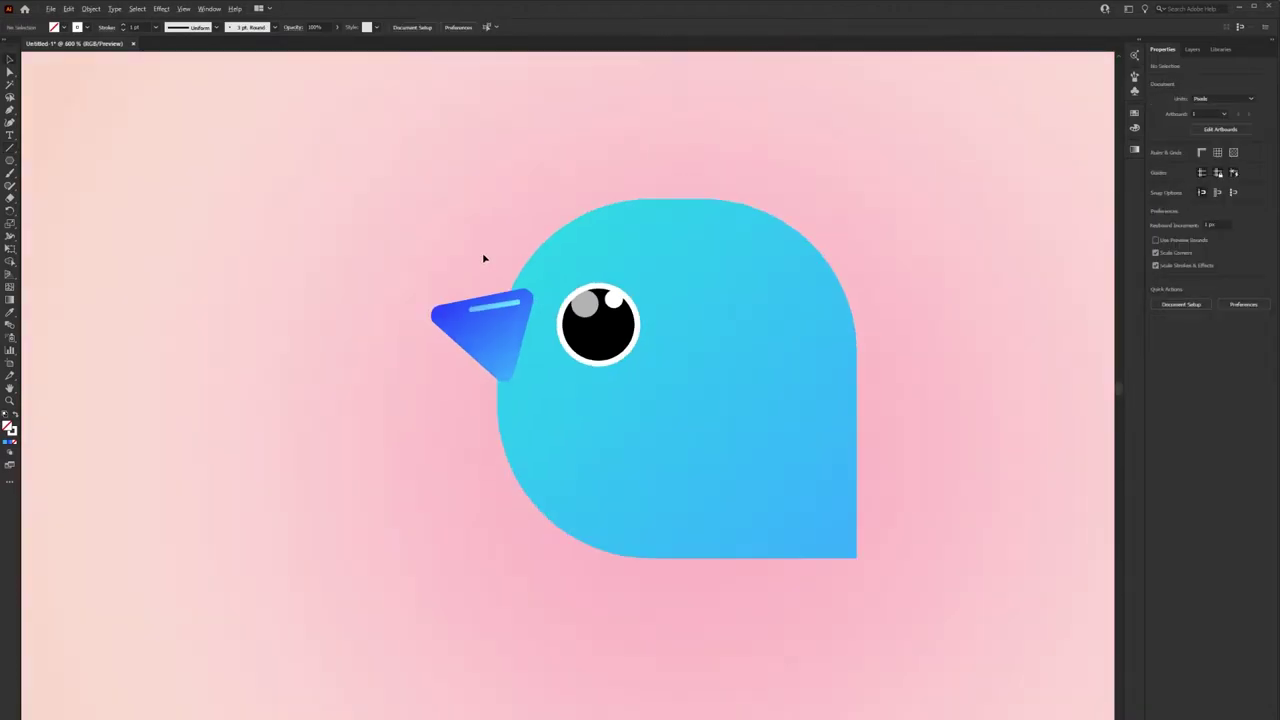
pyautogui.click(505, 318)
pyautogui.click(361, 350)
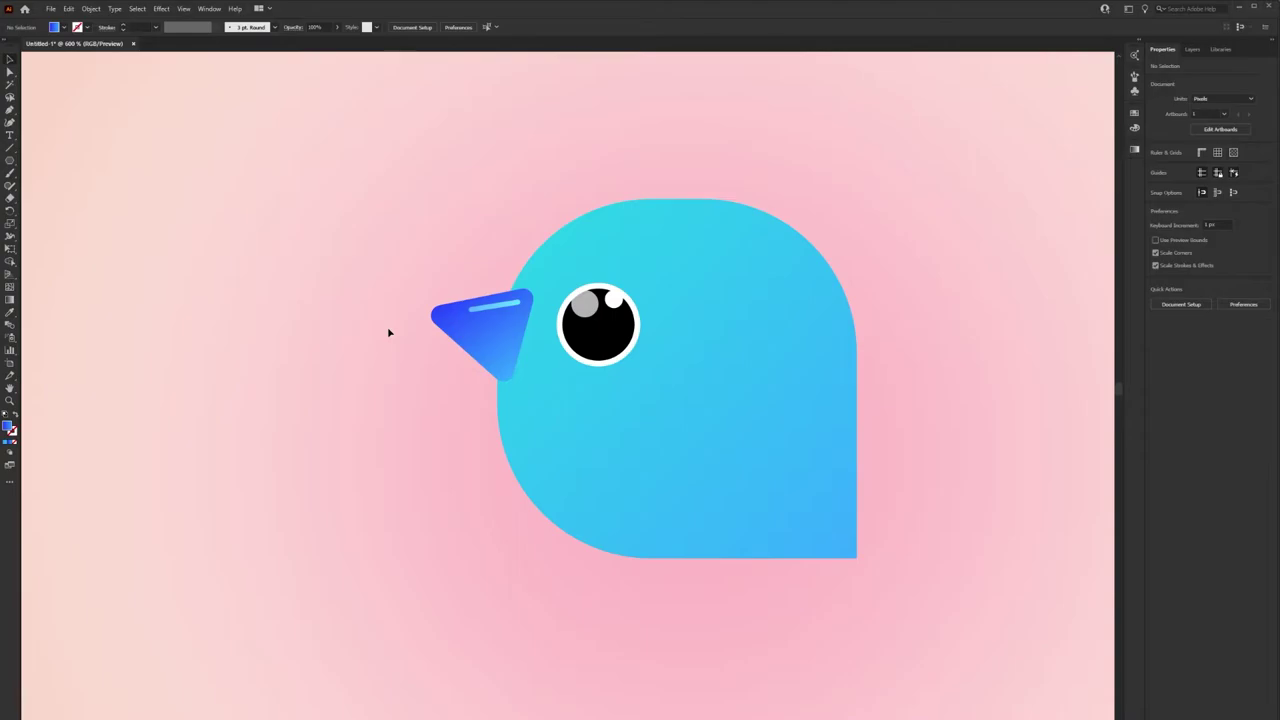
pyautogui.click(480, 328)
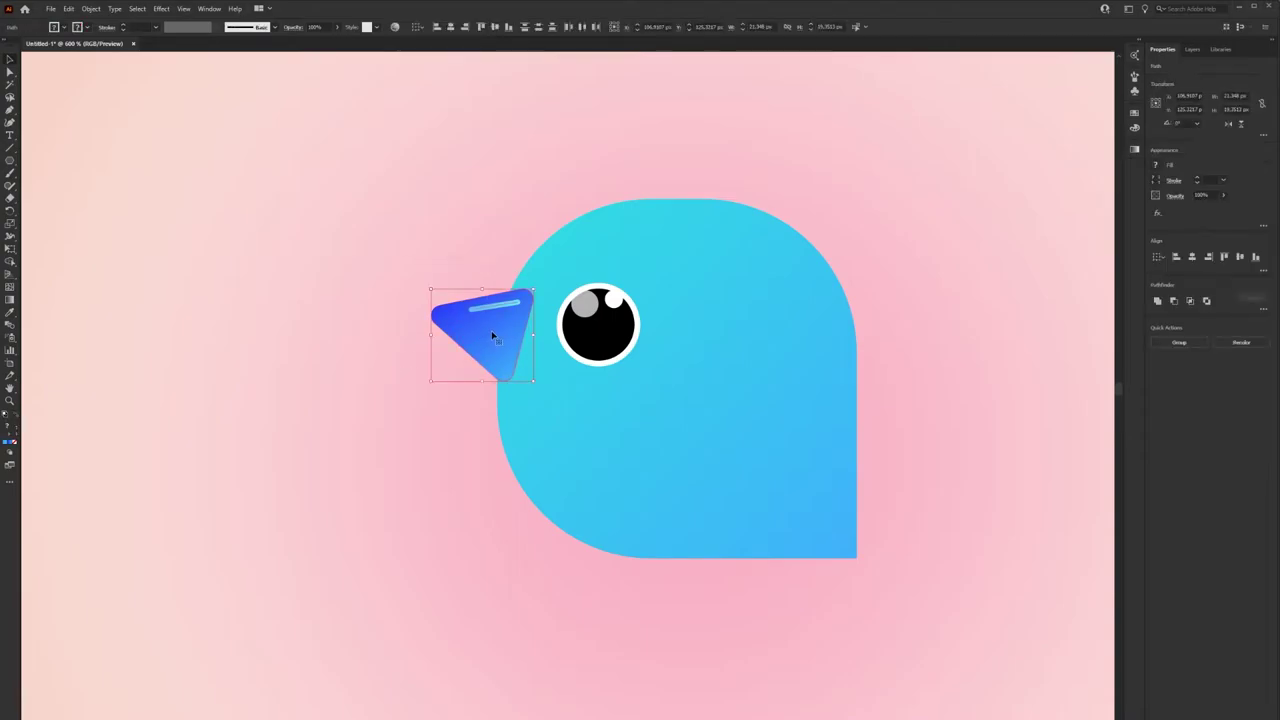
pyautogui.rightClick(491, 334)
pyautogui.click(520, 396)
pyautogui.click(386, 403)
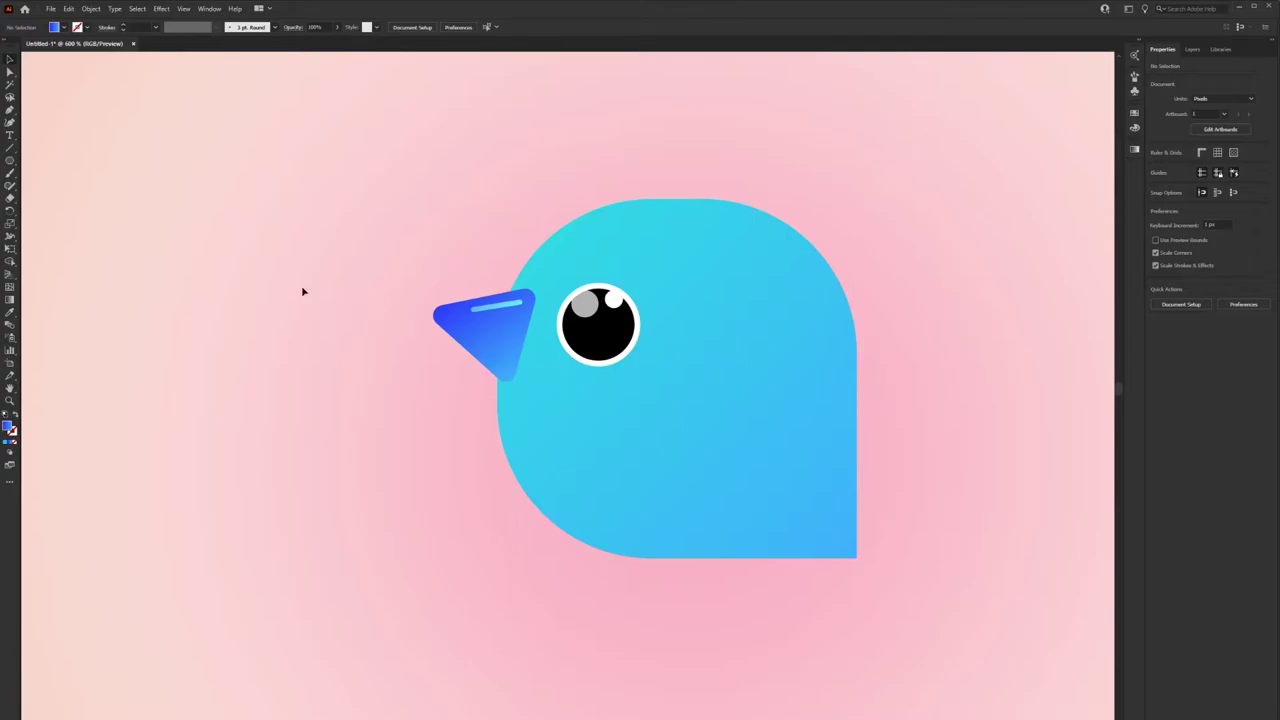
pyautogui.click(811, 303)
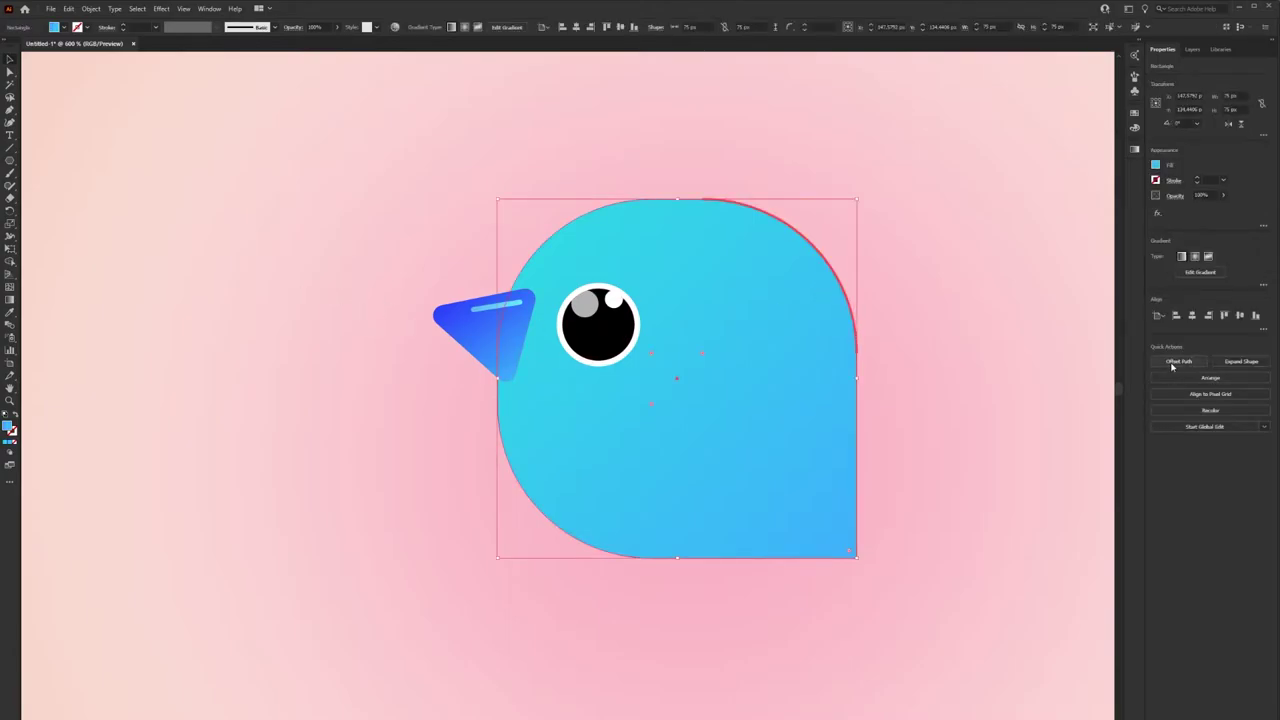
# - Create a -4 offset inset copy of the body with no fill and a white stroke
pyautogui.click(1176, 362)
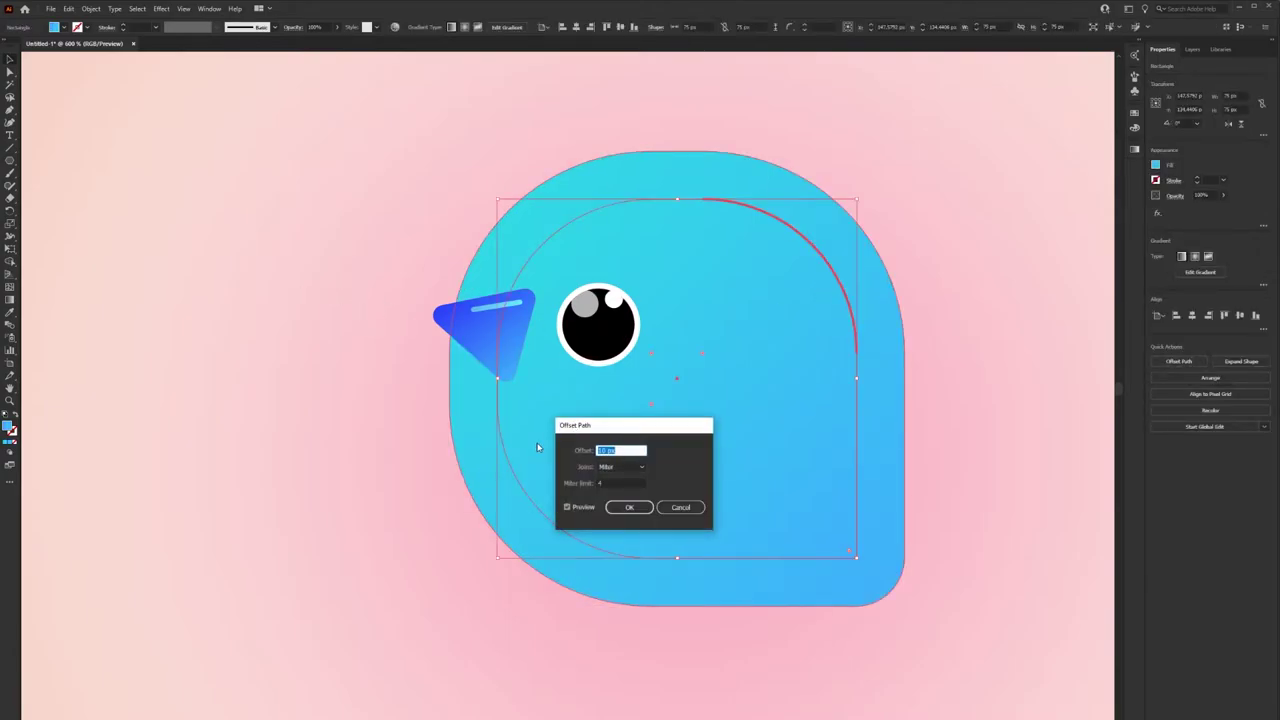
pyautogui.write('-4')
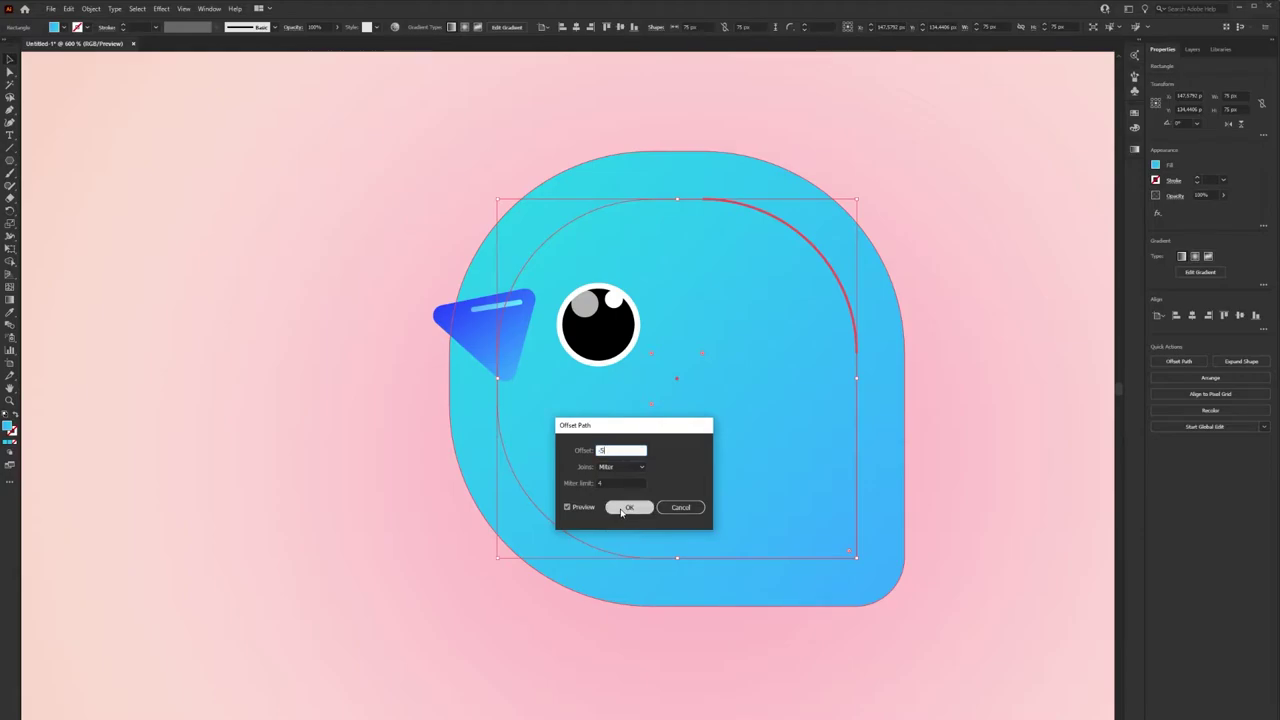
pyautogui.click(626, 507)
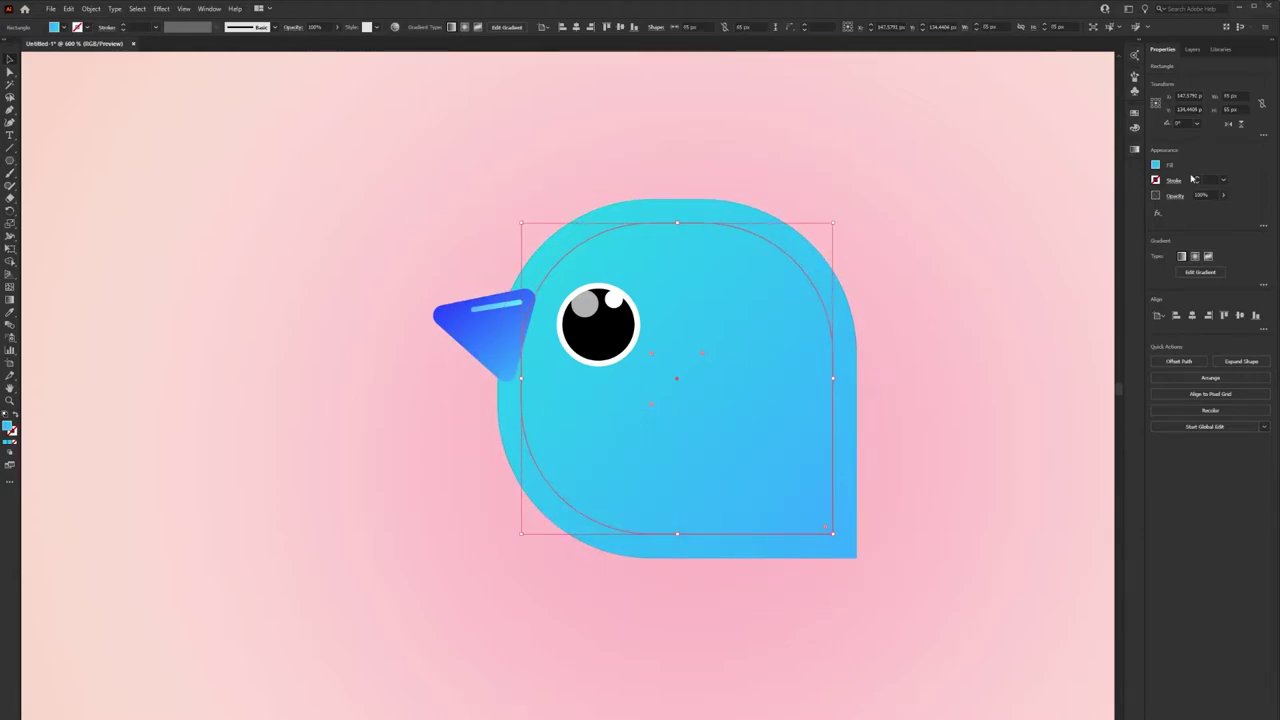
pyautogui.click(1156, 165)
pyautogui.click(1043, 204)
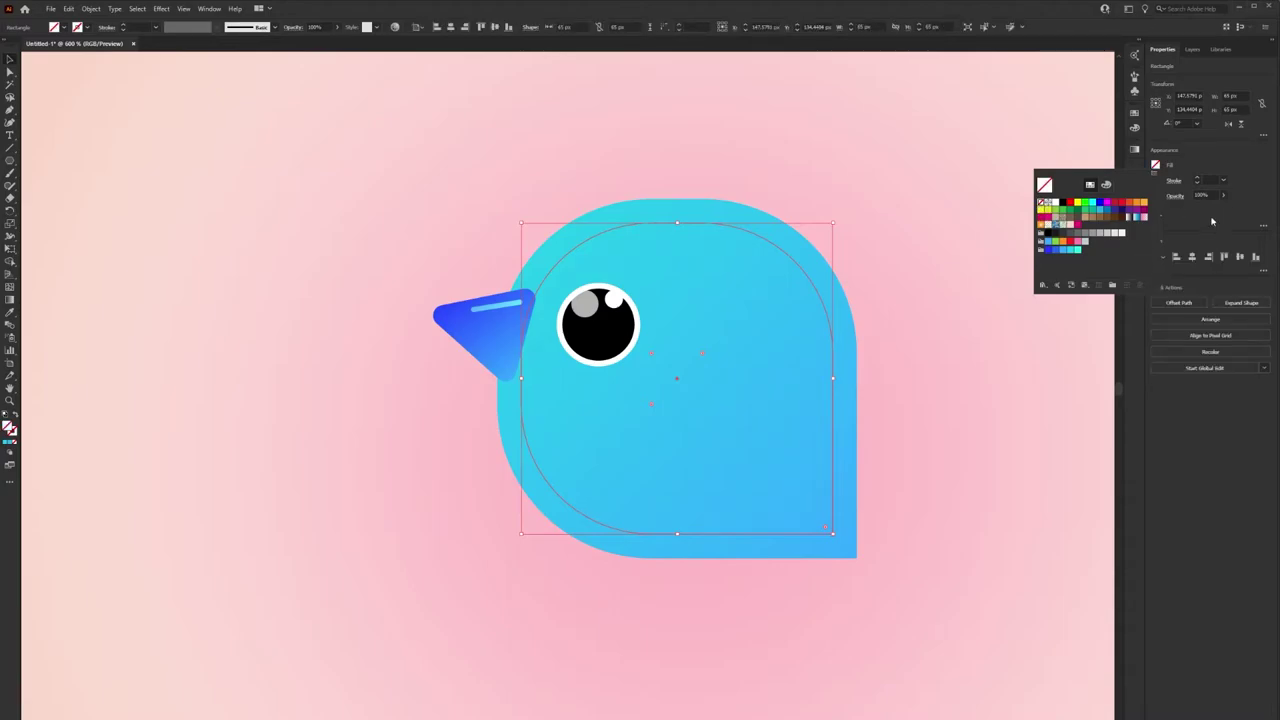
pyautogui.click(1156, 180)
pyautogui.click(1156, 180)
pyautogui.click(1056, 218)
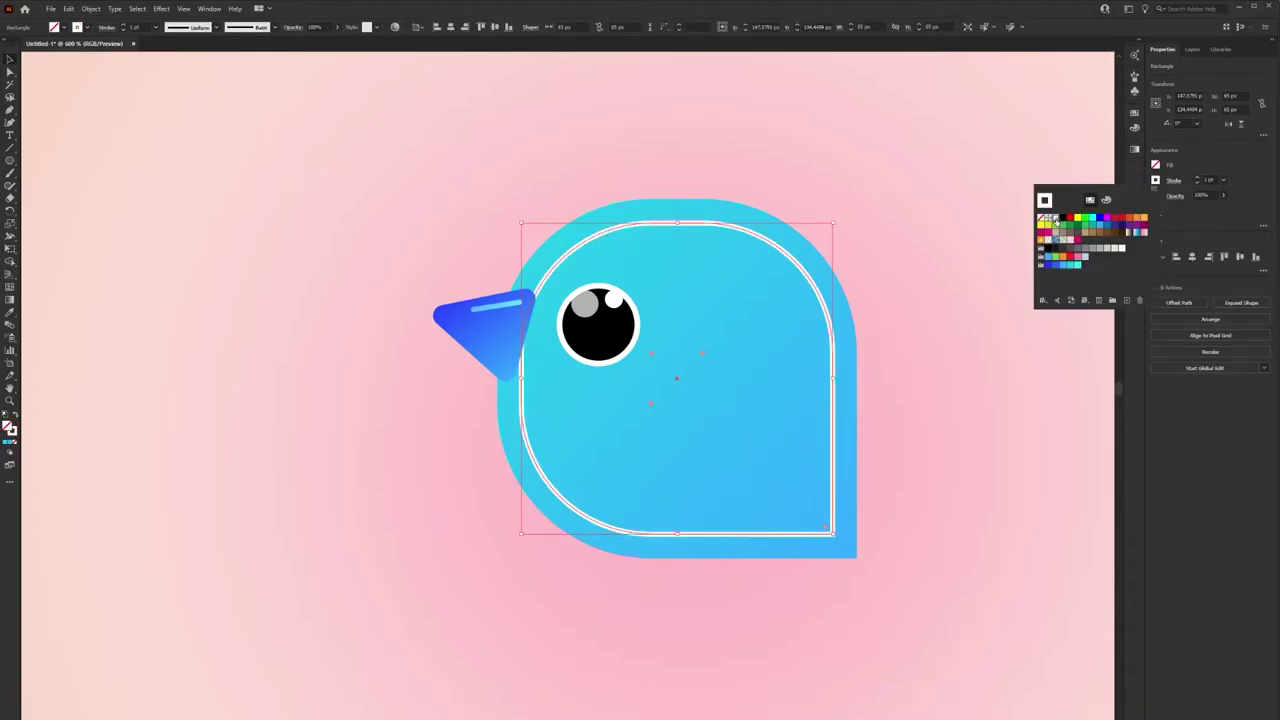
# - Delete the inner outline's right anchor so only its top-right arc remains
pyautogui.click(10, 186)
pyautogui.hotkey('ctrl', 'shift', 'a')
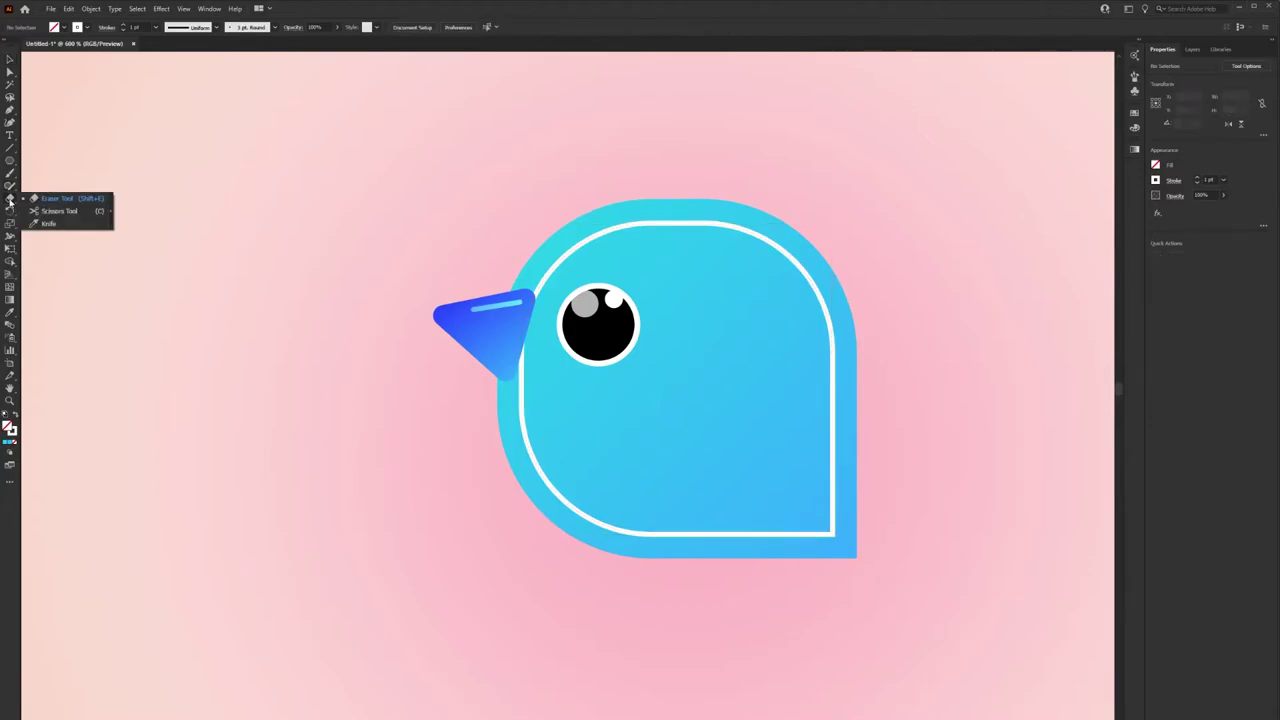
pyautogui.click(56, 198)
pyautogui.keyDown('ctrl'); pyautogui.click(729, 229); pyautogui.keyUp('ctrl')
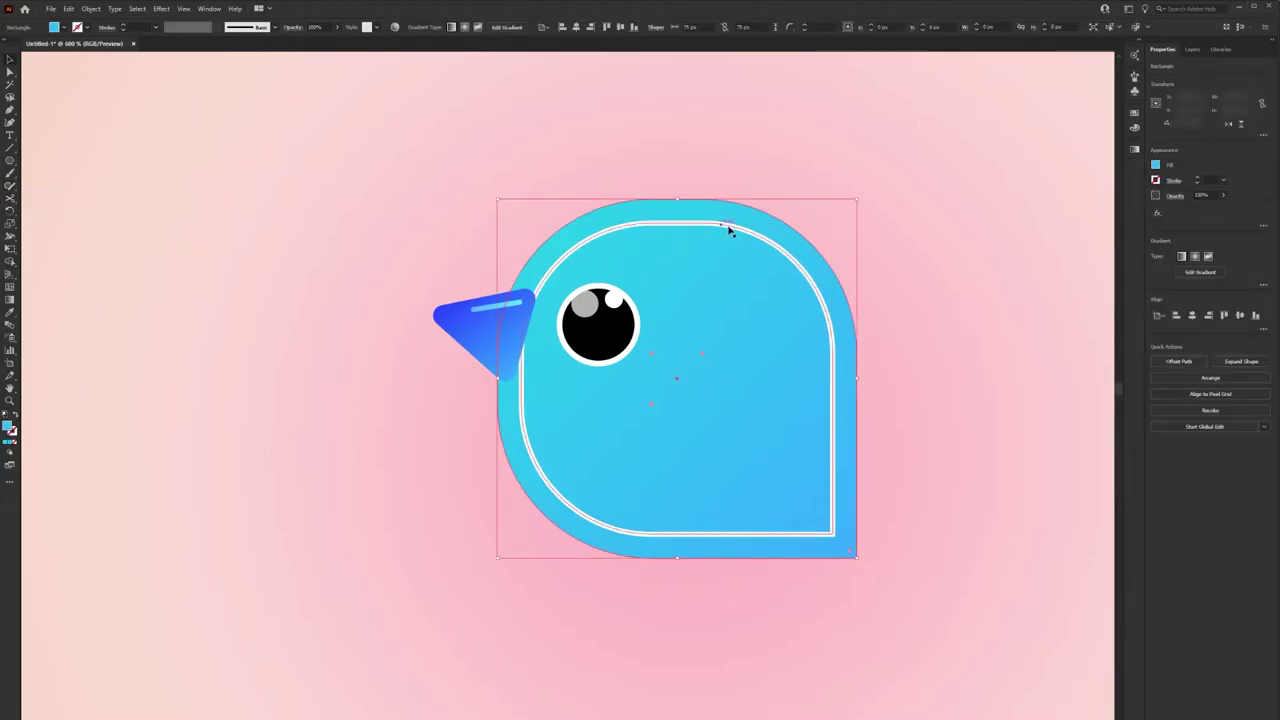
pyautogui.keyDown('ctrl'); pyautogui.click(580, 251); pyautogui.keyUp('ctrl')
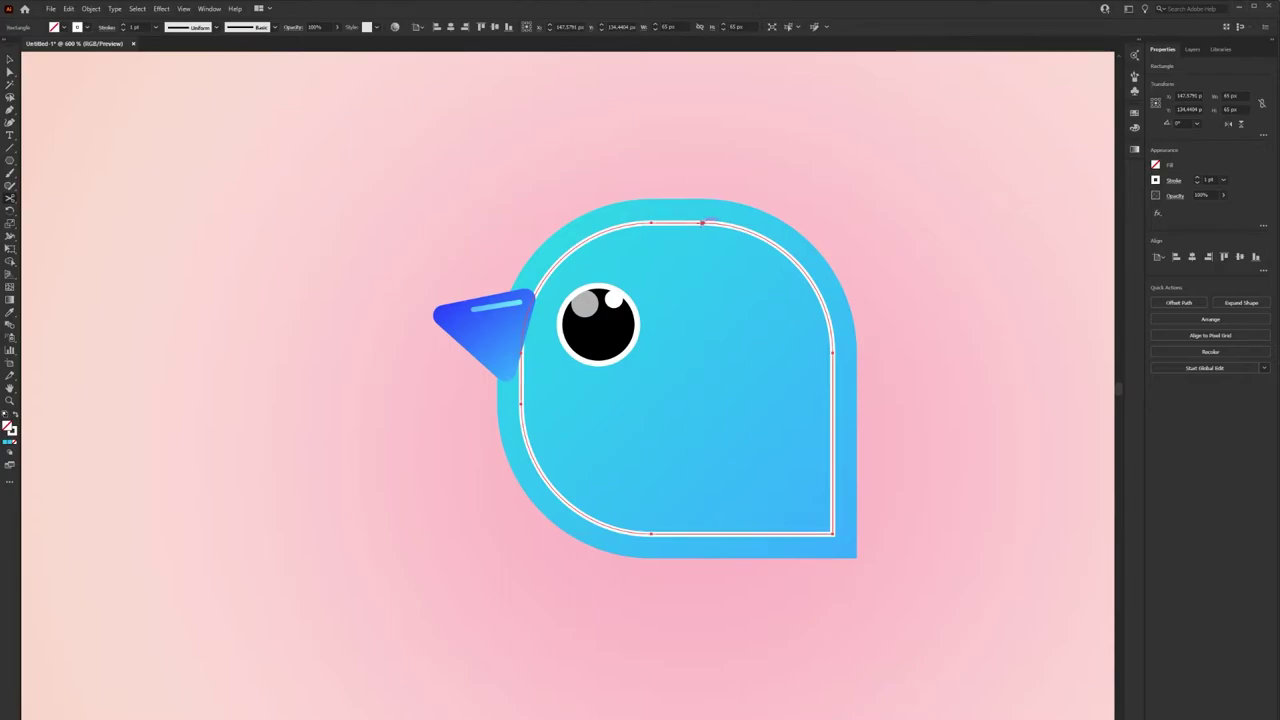
pyautogui.keyDown('ctrl'); pyautogui.click(703, 222); pyautogui.keyUp('ctrl')
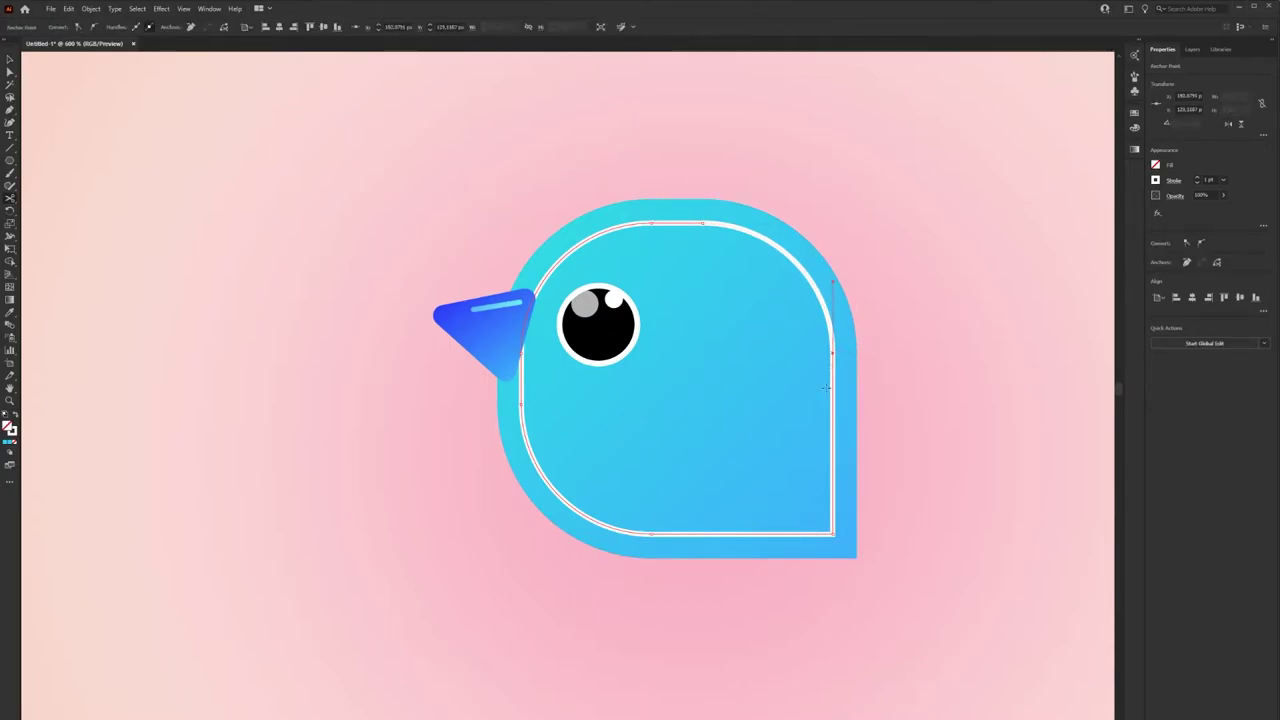
pyautogui.press('Delete')
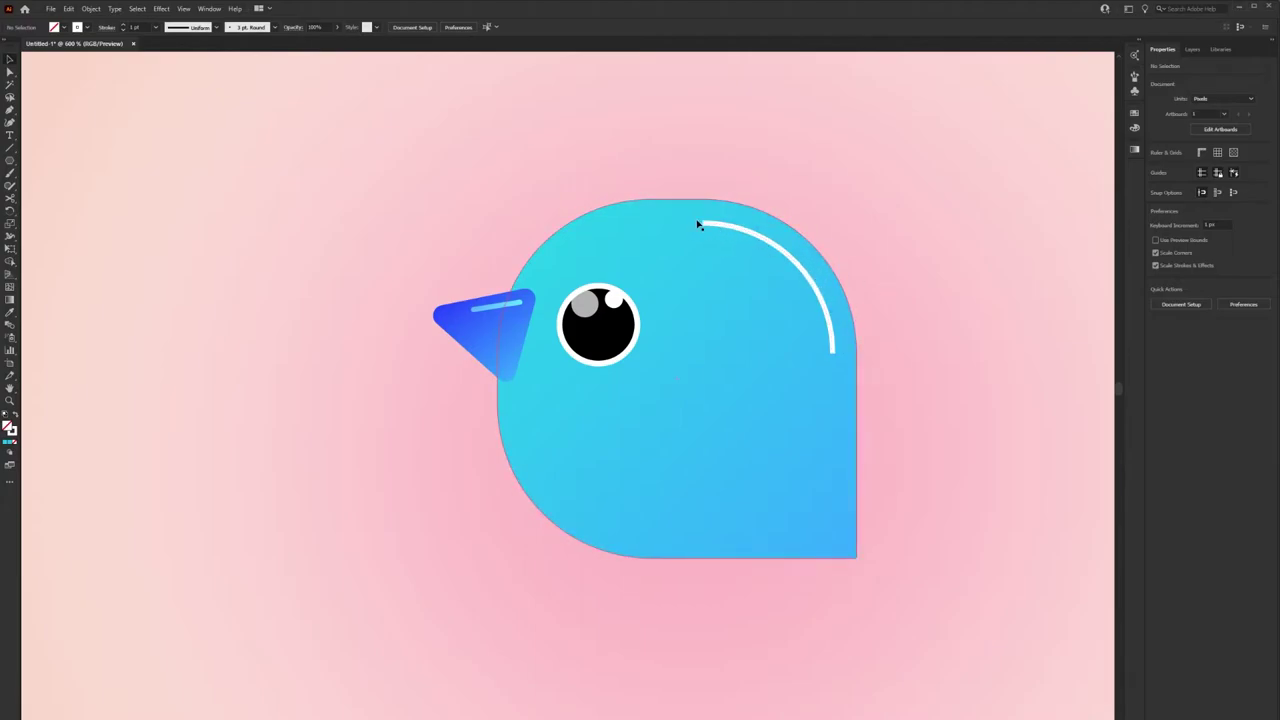
# - Delete an anchor on the white arc to split it into two pieces
pyautogui.click(786, 257)
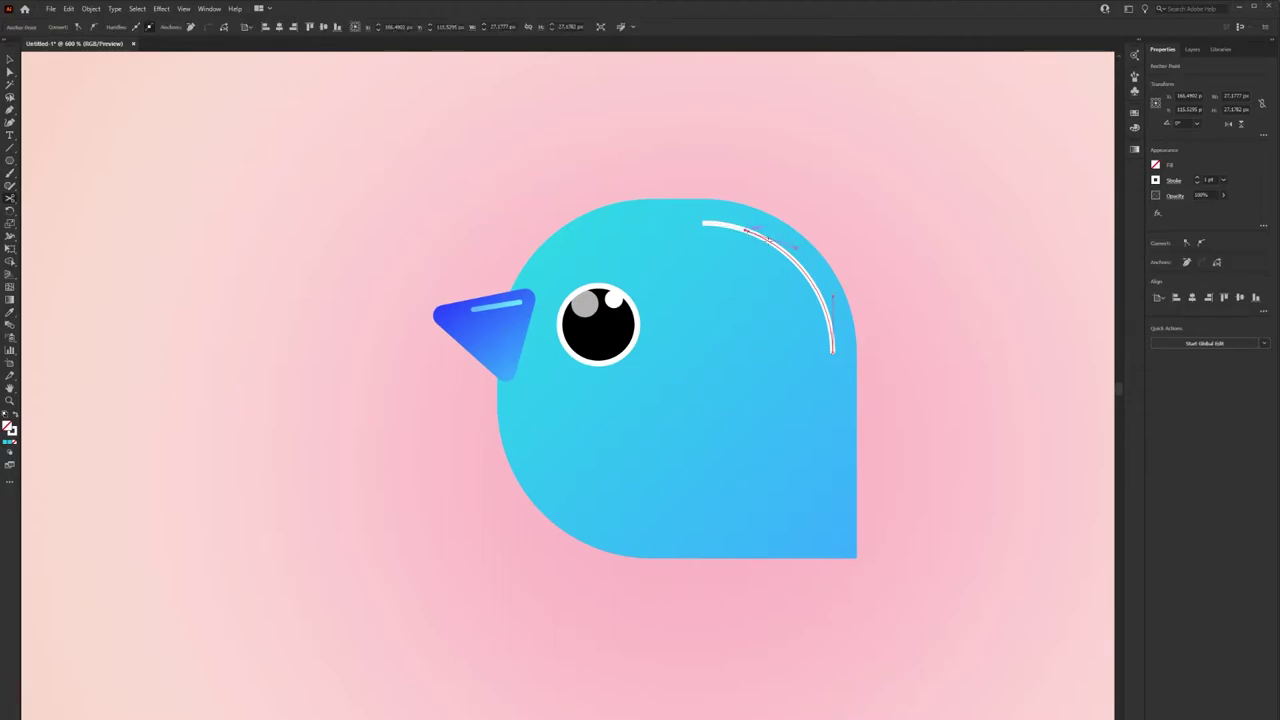
pyautogui.click(743, 229)
pyautogui.press('Delete')
pyautogui.hotkey('ctrl', 'shift', 'a')
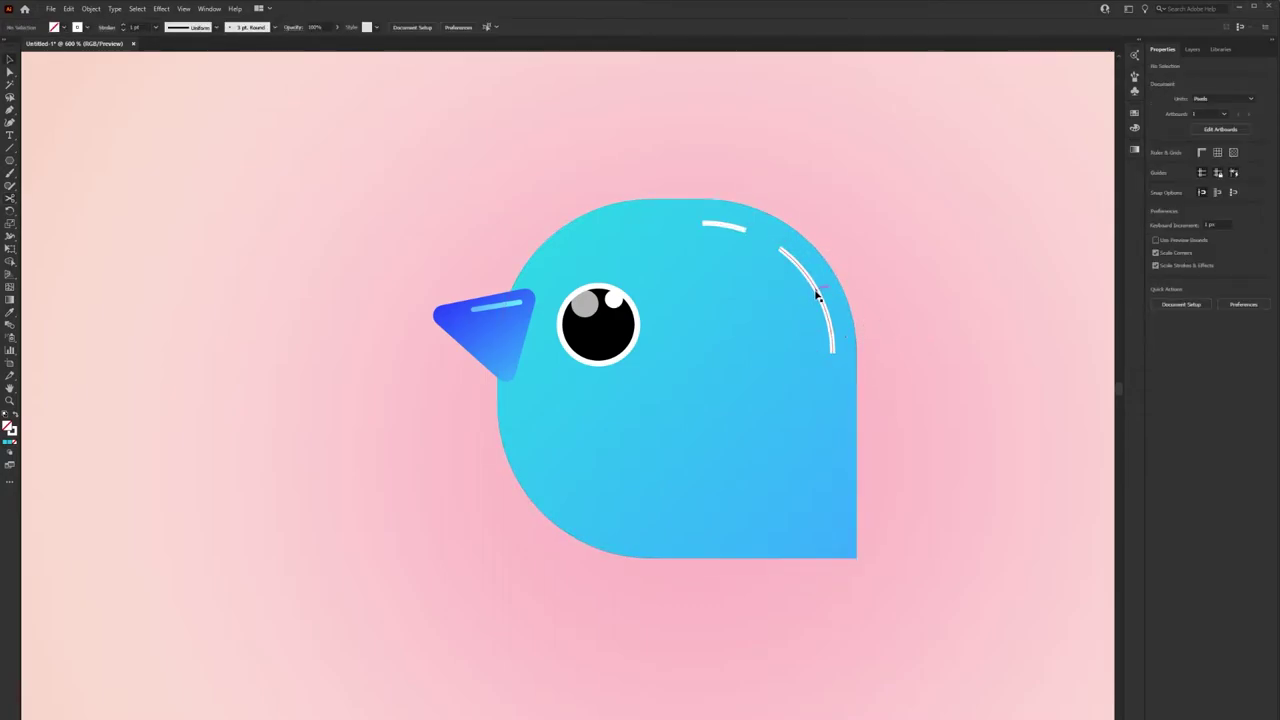
# - Set both highlight arcs to Color Dodge blending
pyautogui.click(815, 295)
pyautogui.keyDown('shift'); pyautogui.click(722, 229); pyautogui.keyUp('shift')
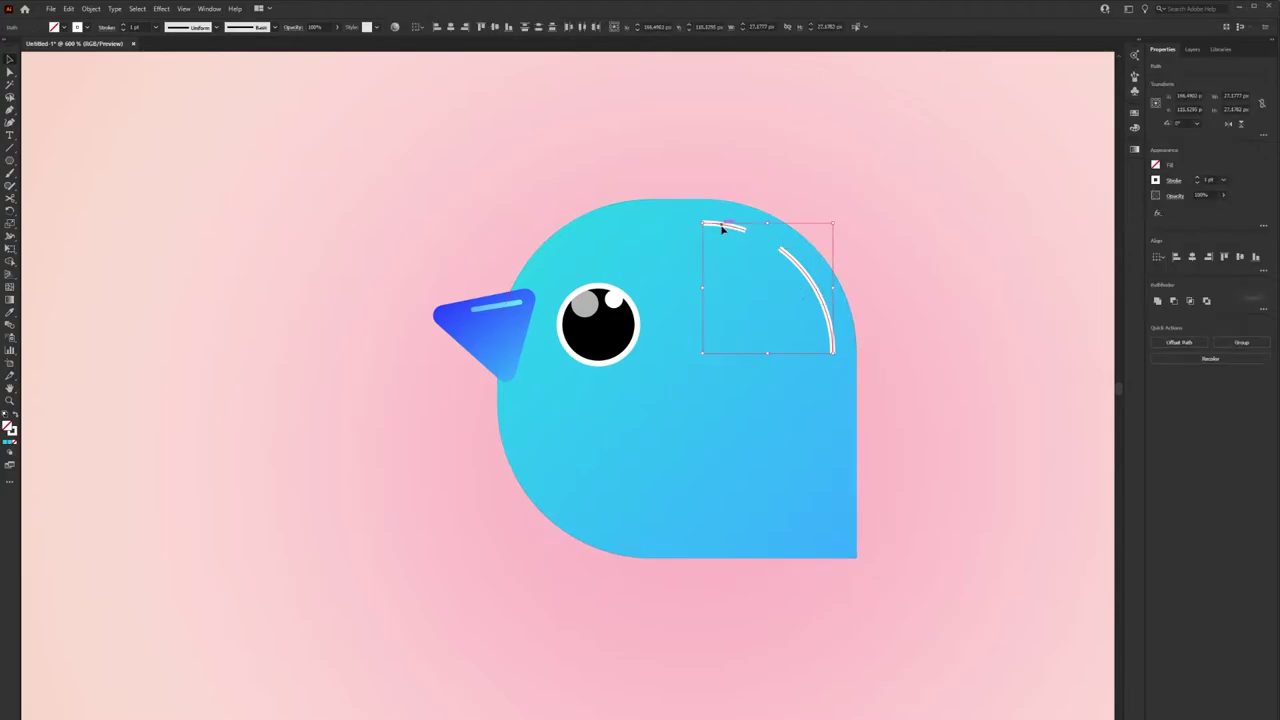
pyautogui.click(1175, 181)
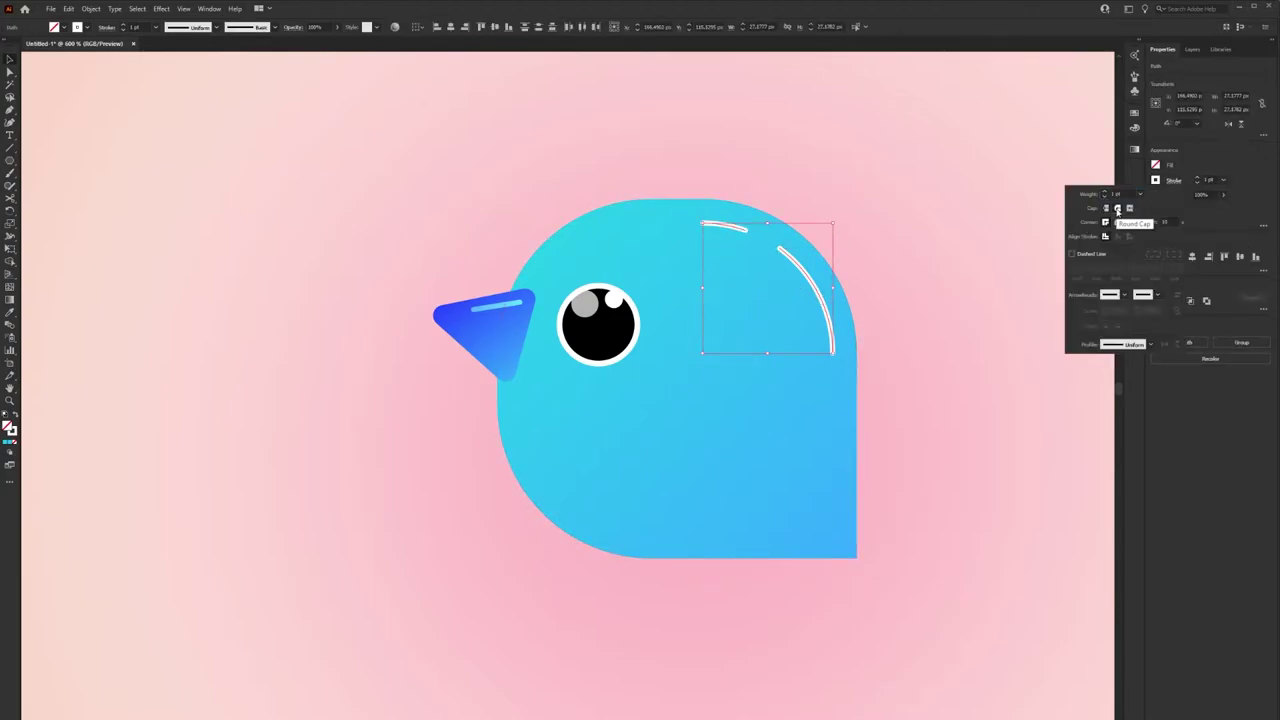
pyautogui.click(1175, 195)
pyautogui.click(1090, 214)
pyautogui.click(1098, 300)
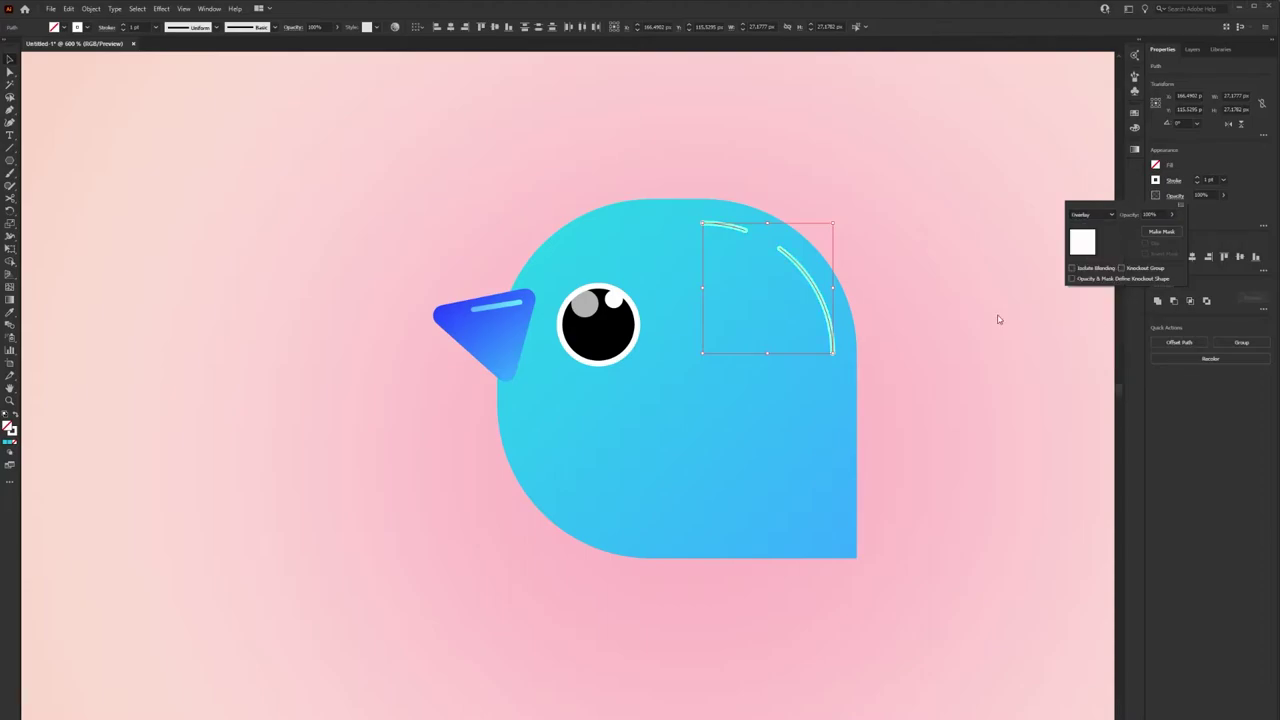
pyautogui.click(997, 319)
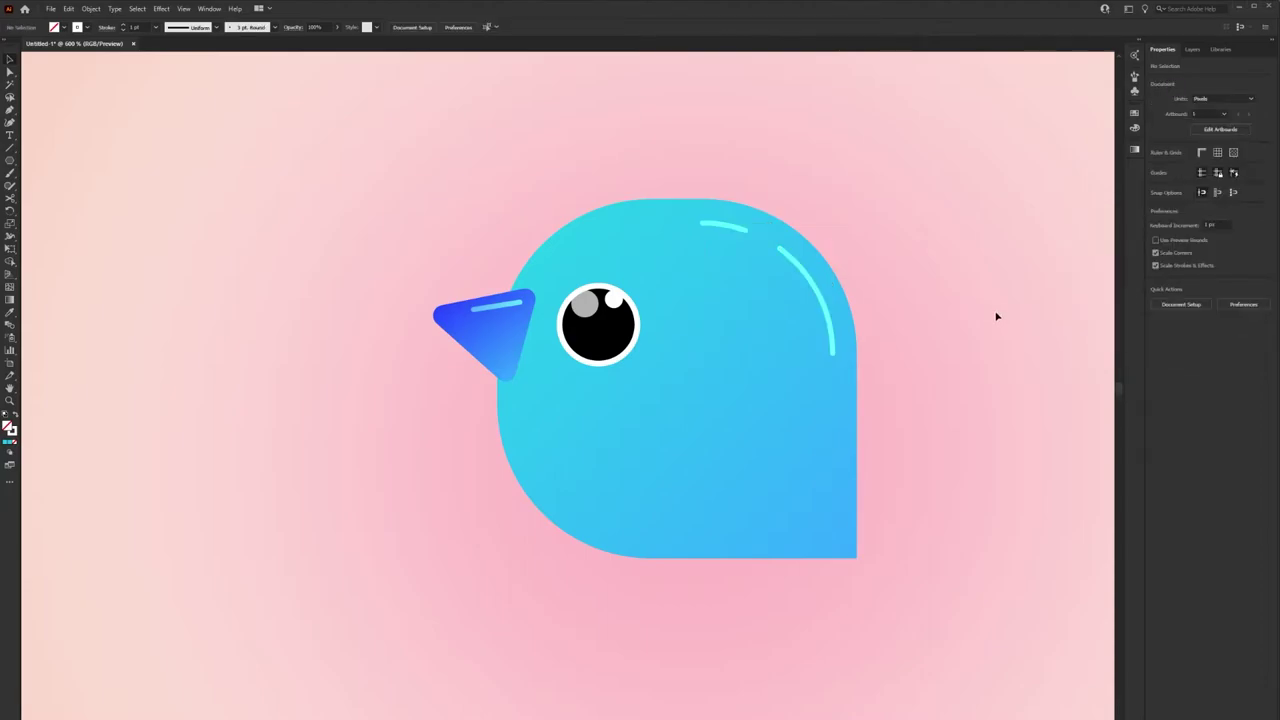
# - Zoom out and create a three-sided polygon of radius 50 below the beak
pyautogui.scroll(-5, 998, 316)
pyautogui.moveTo(1051, 314); pyautogui.dragTo(739, 318)
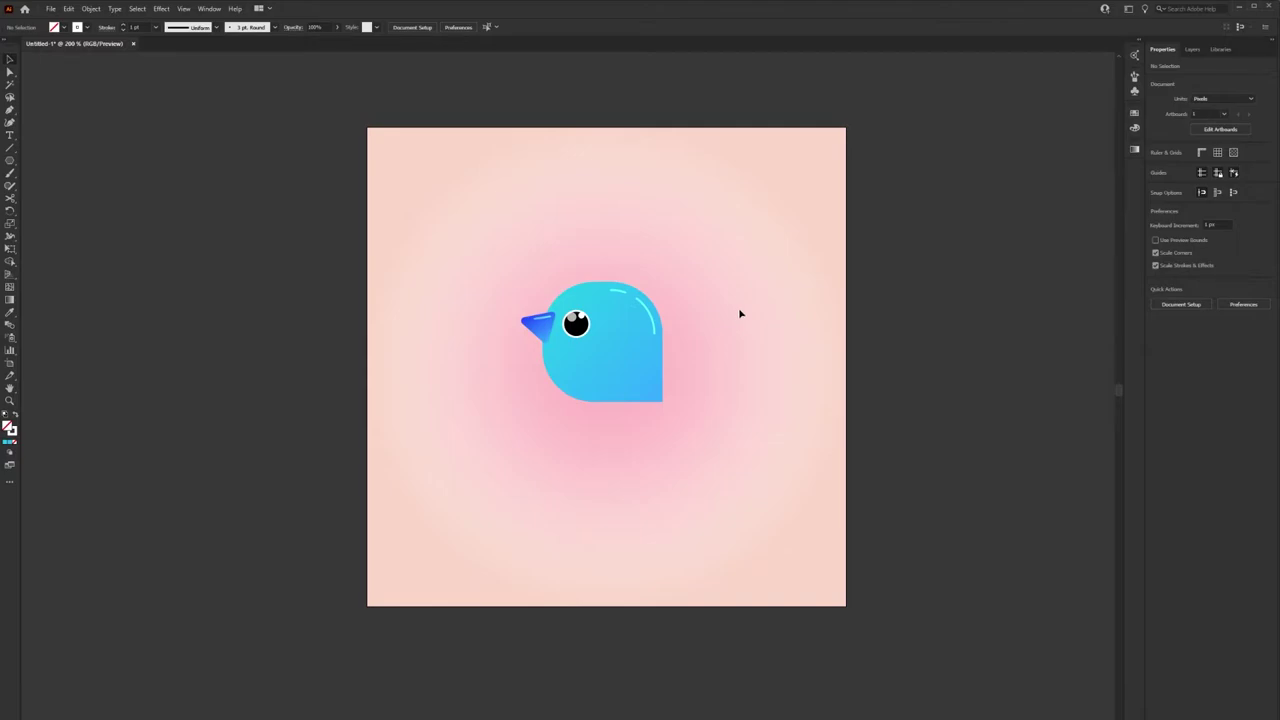
pyautogui.scroll(2, 709, 387)
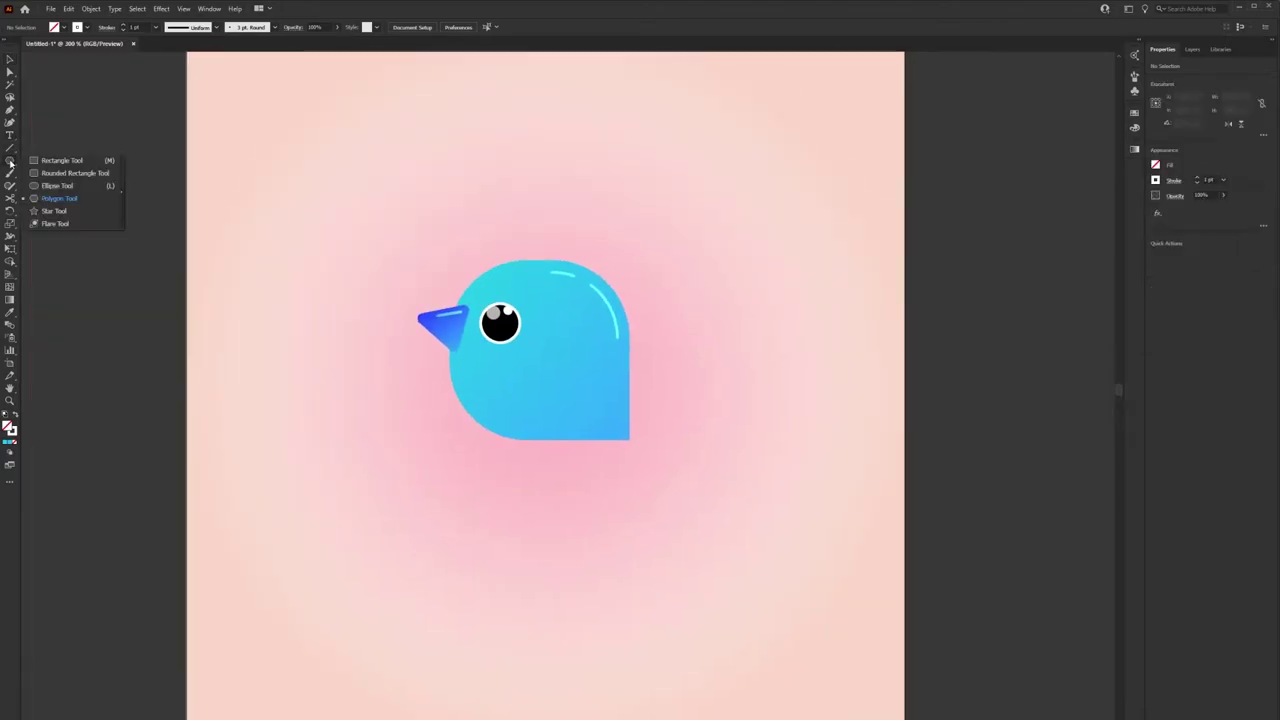
pyautogui.moveTo(10, 160); pyautogui.dragTo(57, 197)
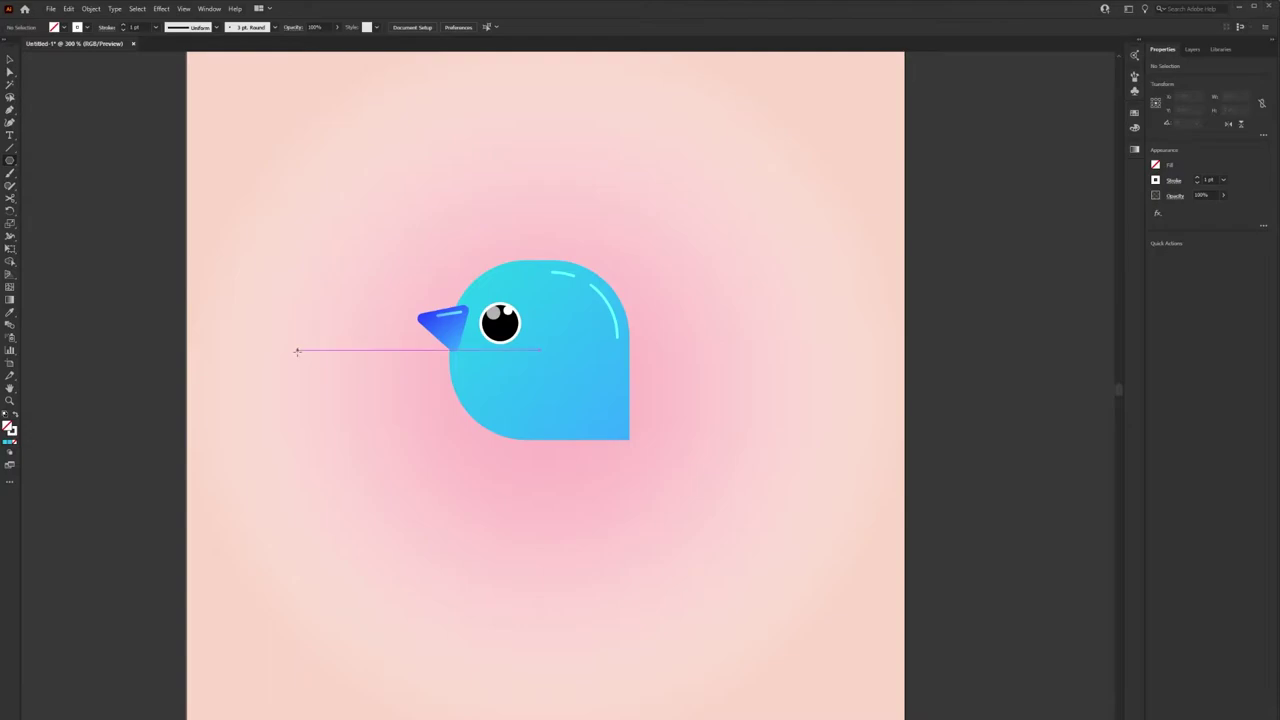
pyautogui.click(463, 453)
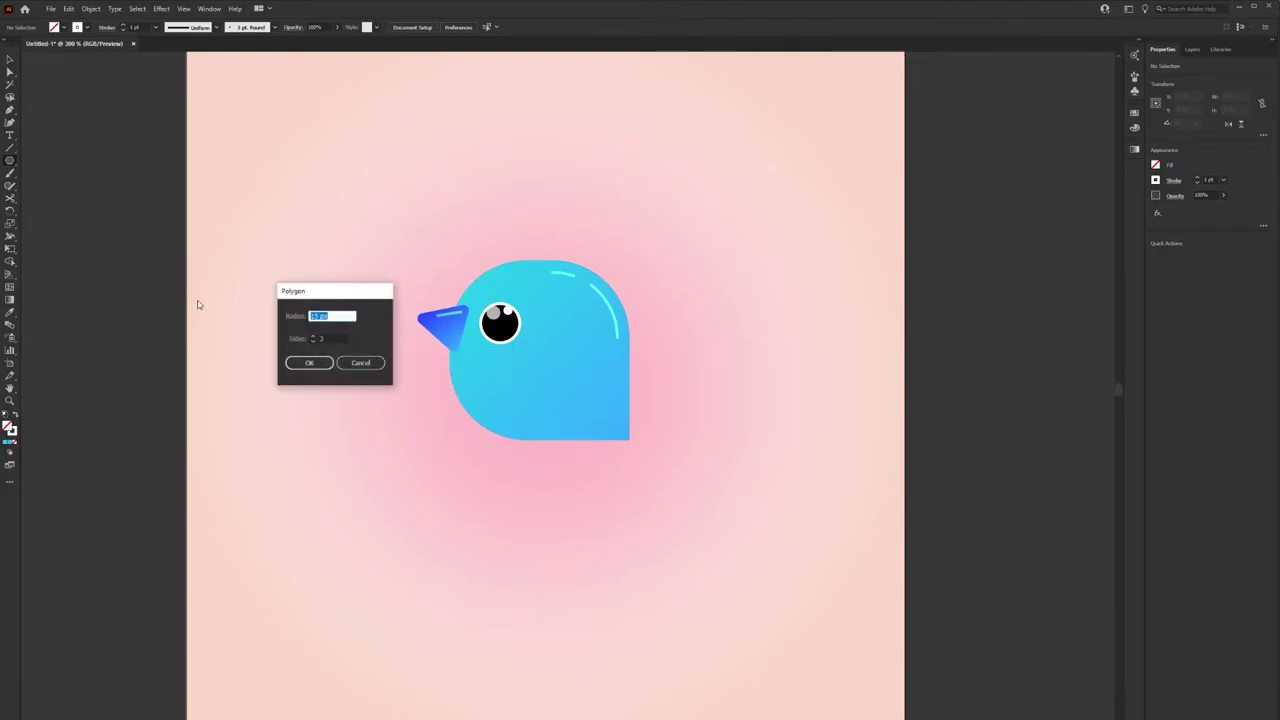
pyautogui.write('50')
pyautogui.press('Return')
# - Make the triangle white with no stroke, then rotate it and move it under the head
pyautogui.click(1156, 165)
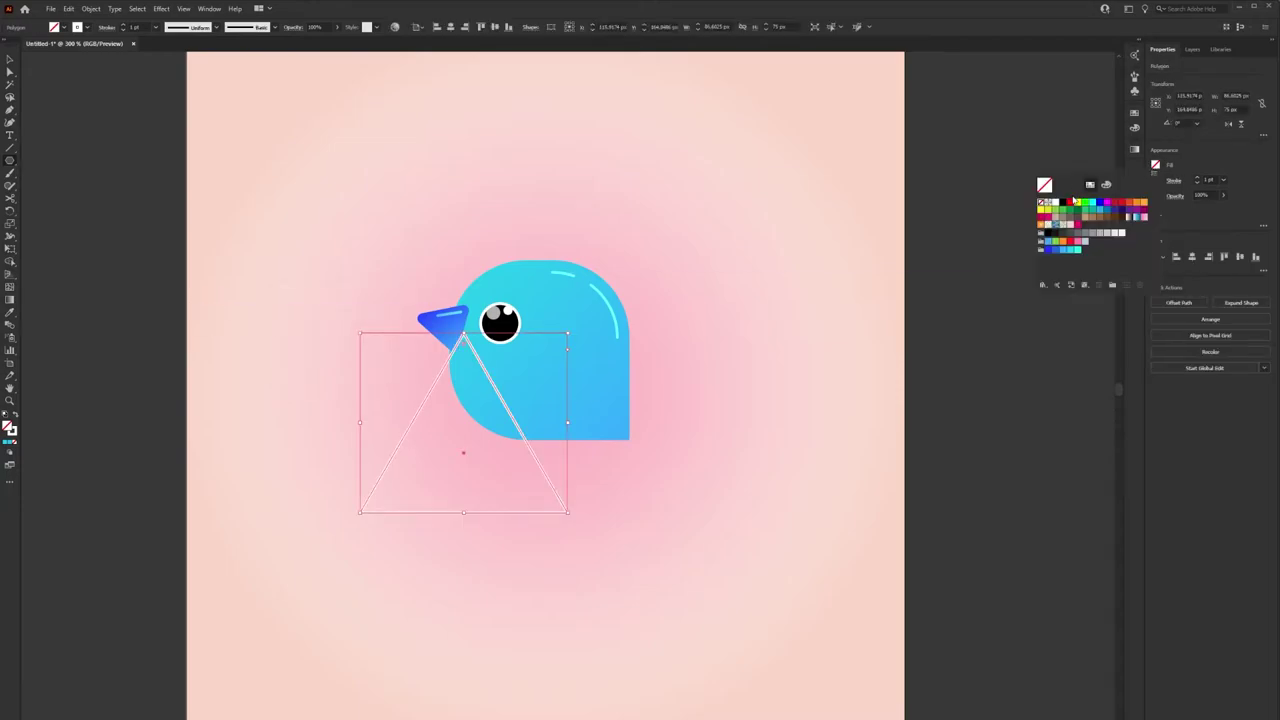
pyautogui.click(1156, 180)
pyautogui.click(1040, 217)
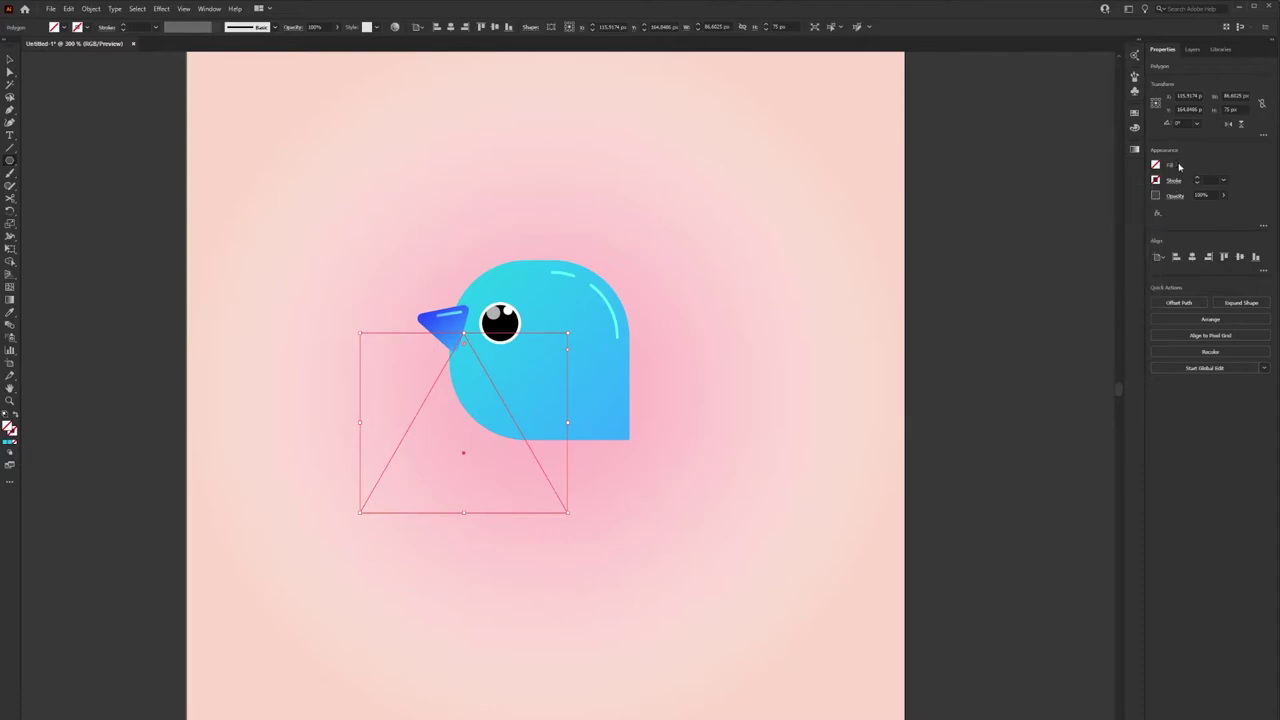
pyautogui.click(1156, 165)
pyautogui.click(1048, 203)
pyautogui.moveTo(568, 323)
pyautogui.mouseDown()
pyautogui.moveTo(627, 387)
pyautogui.moveTo(616, 382)
pyautogui.moveTo(471, 600)
pyautogui.moveTo(534, 523)
pyautogui.mouseUp()
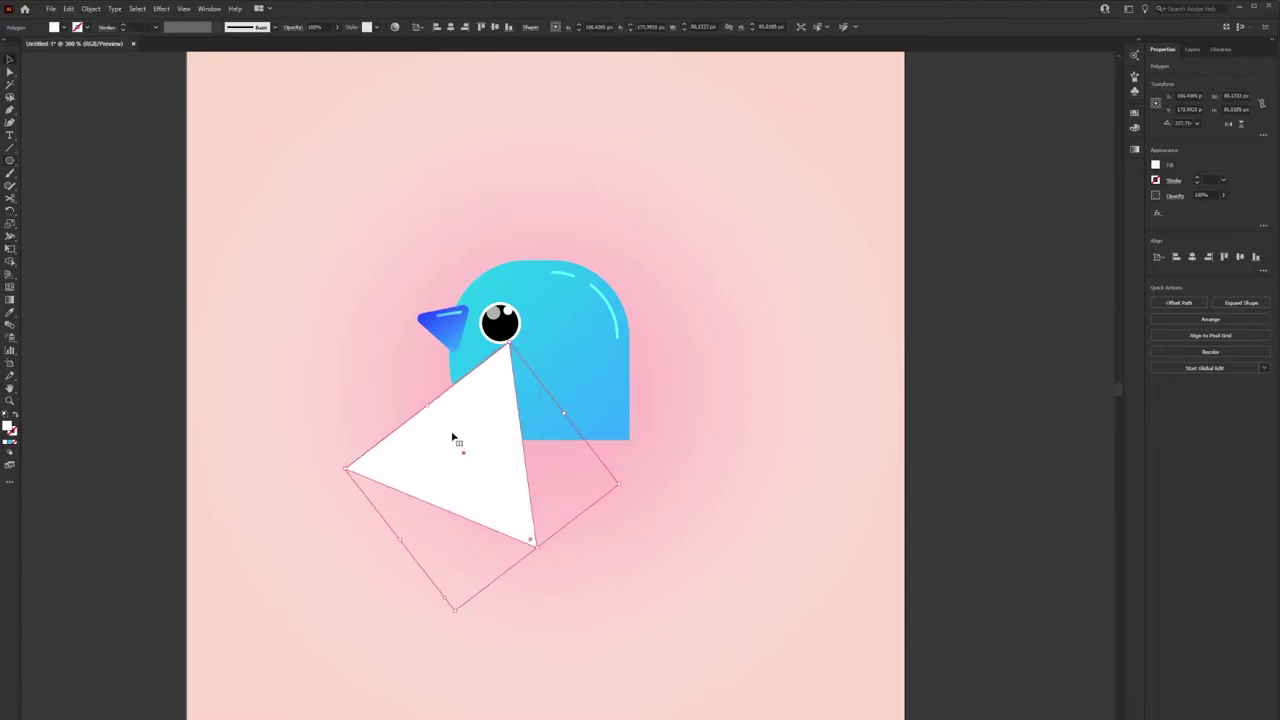
pyautogui.moveTo(457, 443); pyautogui.dragTo(571, 410)
# - Round the triangle's corners, keeping the bottom tip only slightly rounded
pyautogui.press('a')
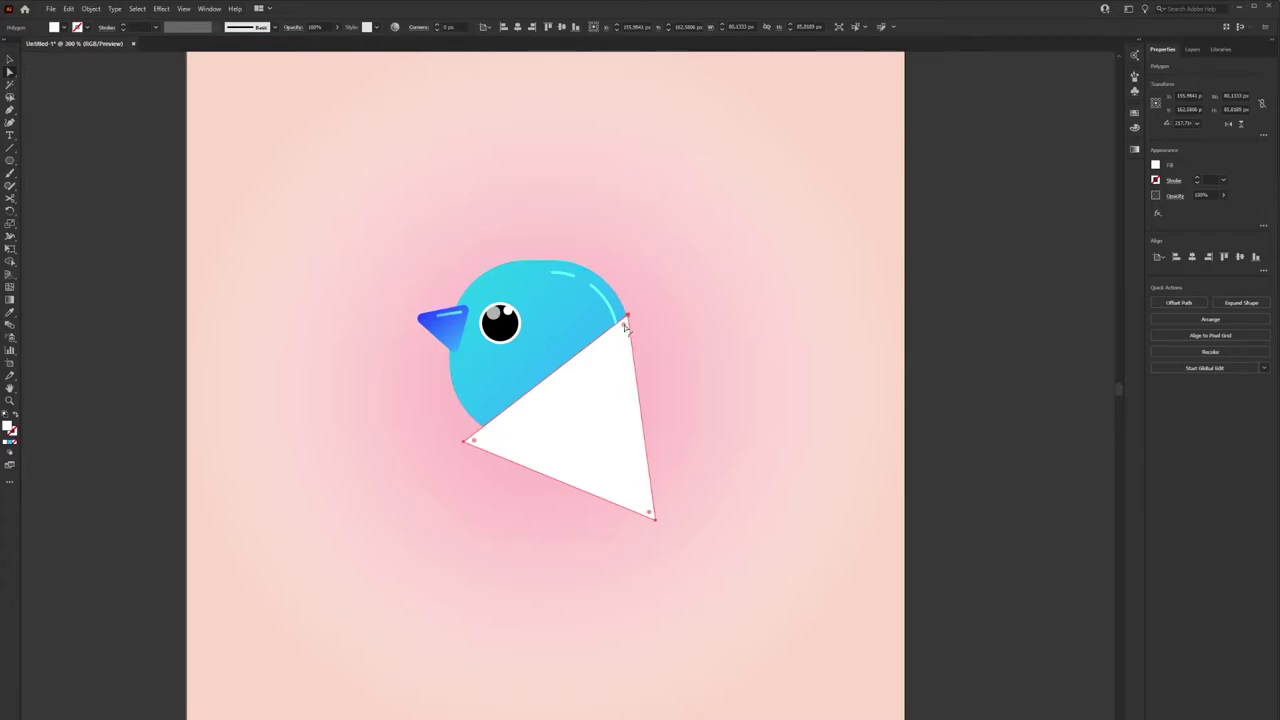
pyautogui.moveTo(624, 325); pyautogui.dragTo(599, 430)
pyautogui.click(650, 514)
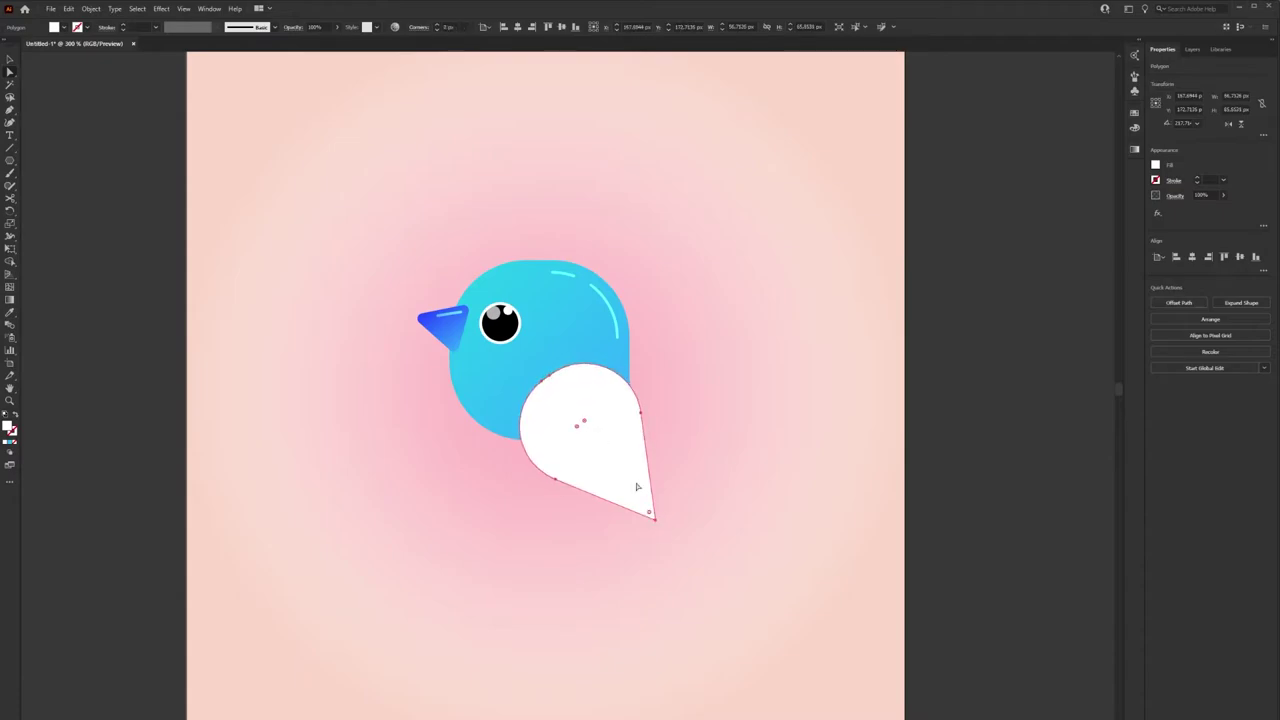
pyautogui.moveTo(652, 519); pyautogui.dragTo(651, 514)
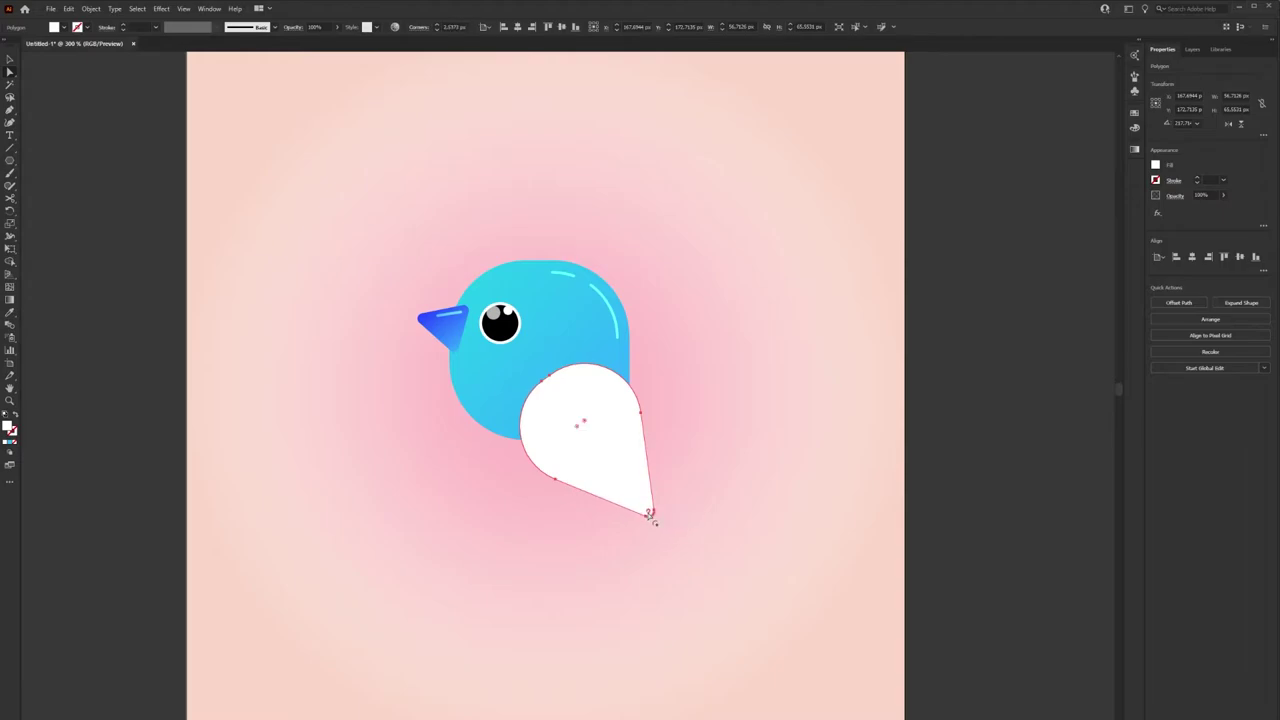
# - Scale the wing down slightly and fine-tune its position over the body
pyautogui.click(720, 486)
pyautogui.click(553, 446)
pyautogui.moveTo(685, 383); pyautogui.dragTo(666, 390)
pyautogui.moveTo(608, 423); pyautogui.dragTo(600, 414)
pyautogui.click(751, 400)
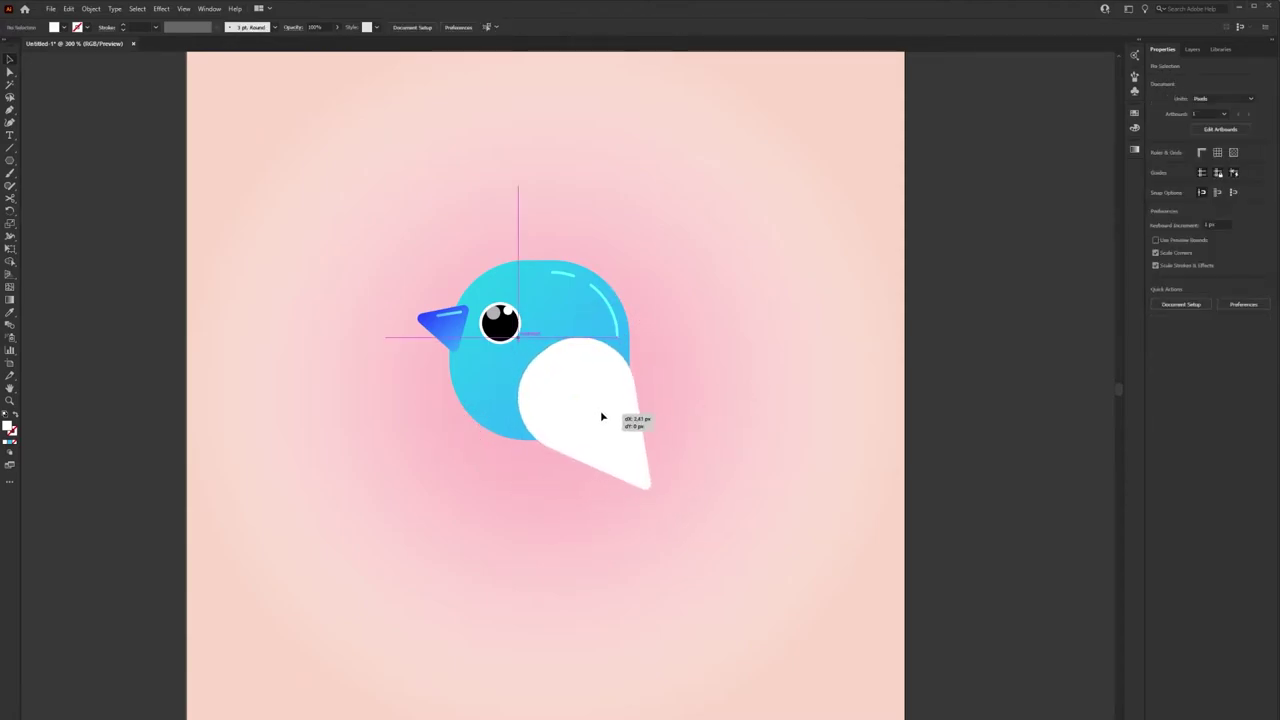
pyautogui.click(757, 386)
pyautogui.click(574, 403)
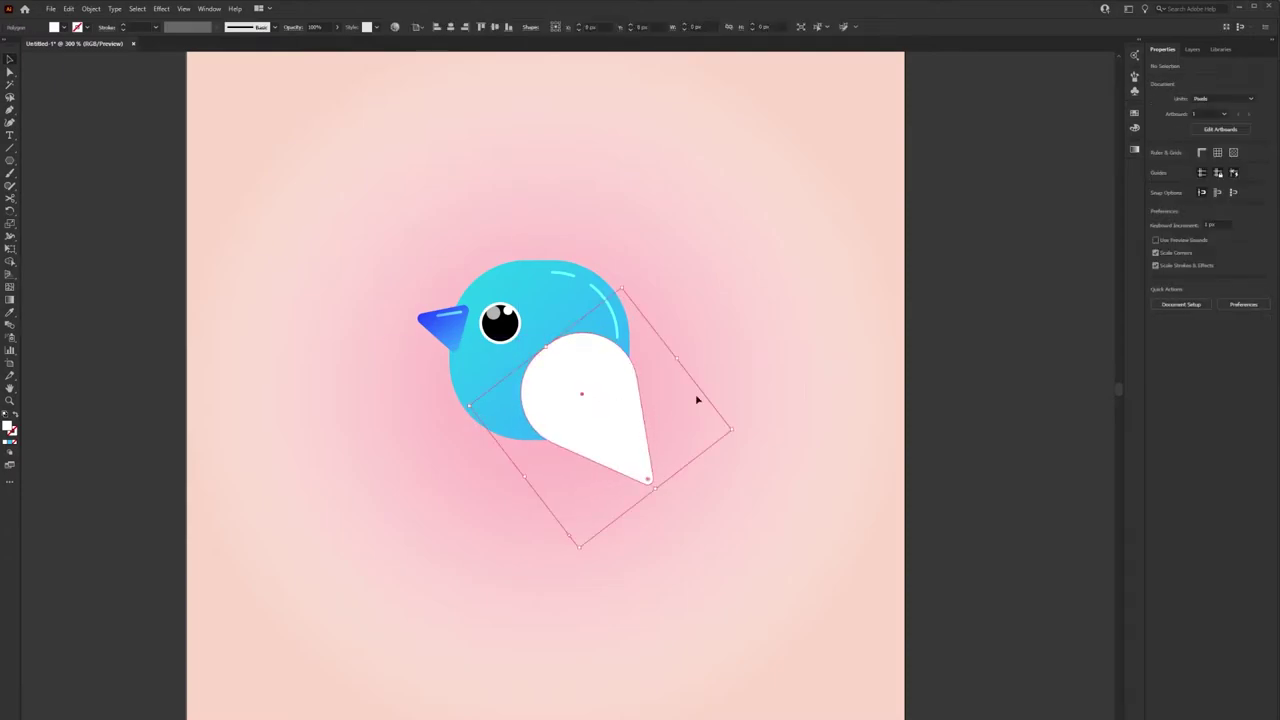
# - Apply the blue gradient to the wing and set its left stop to aqua
pyautogui.click(1156, 165)
pyautogui.click(1045, 248)
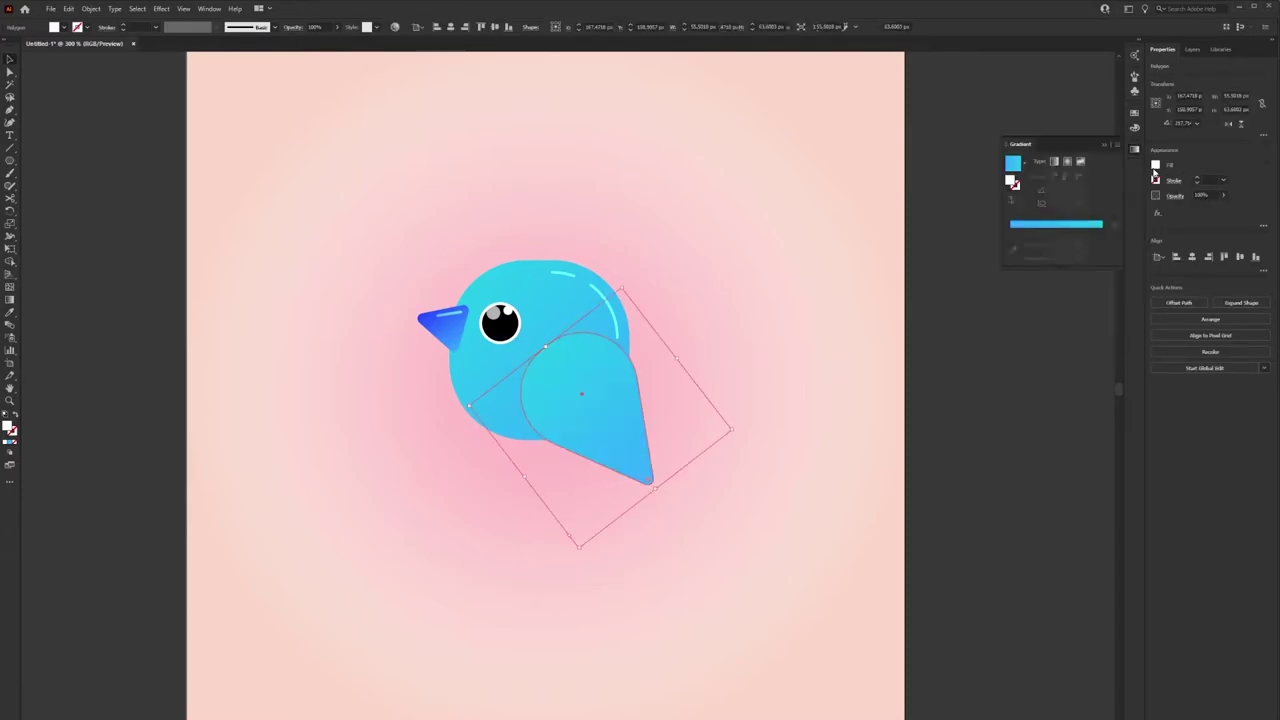
pyautogui.click(1010, 244)
pyautogui.doubleClick(1010, 244)
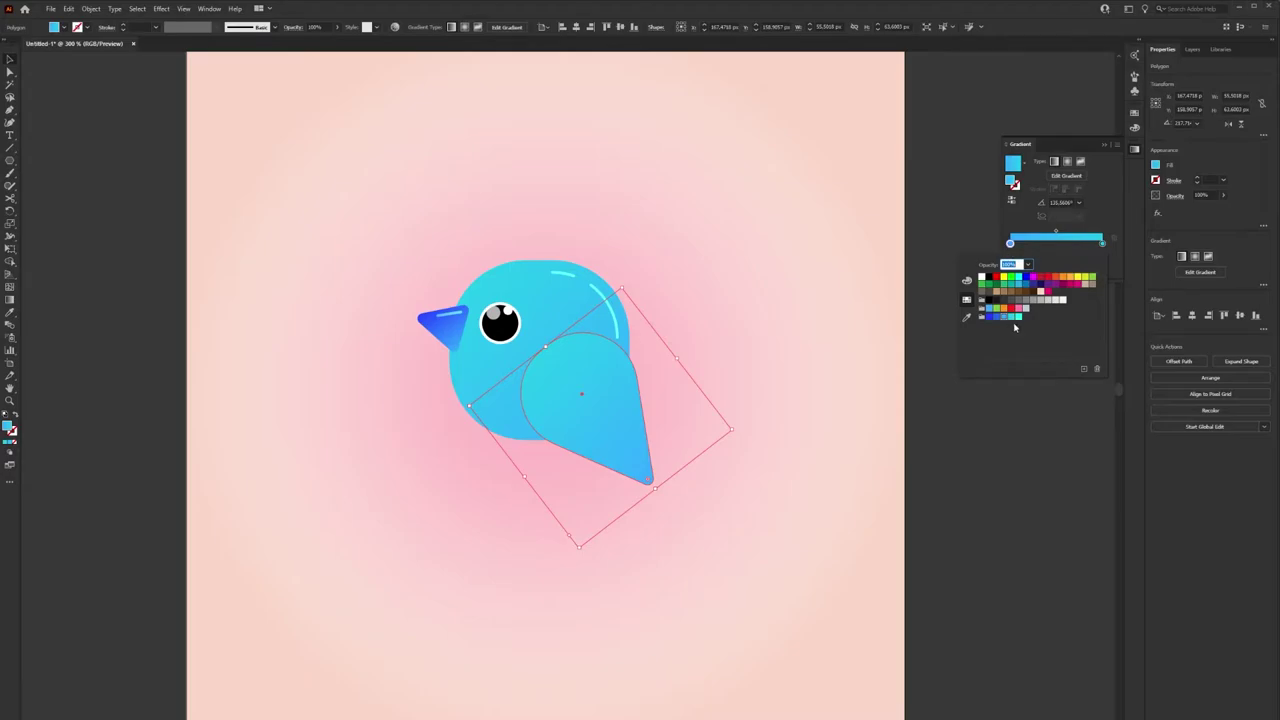
pyautogui.click(1017, 317)
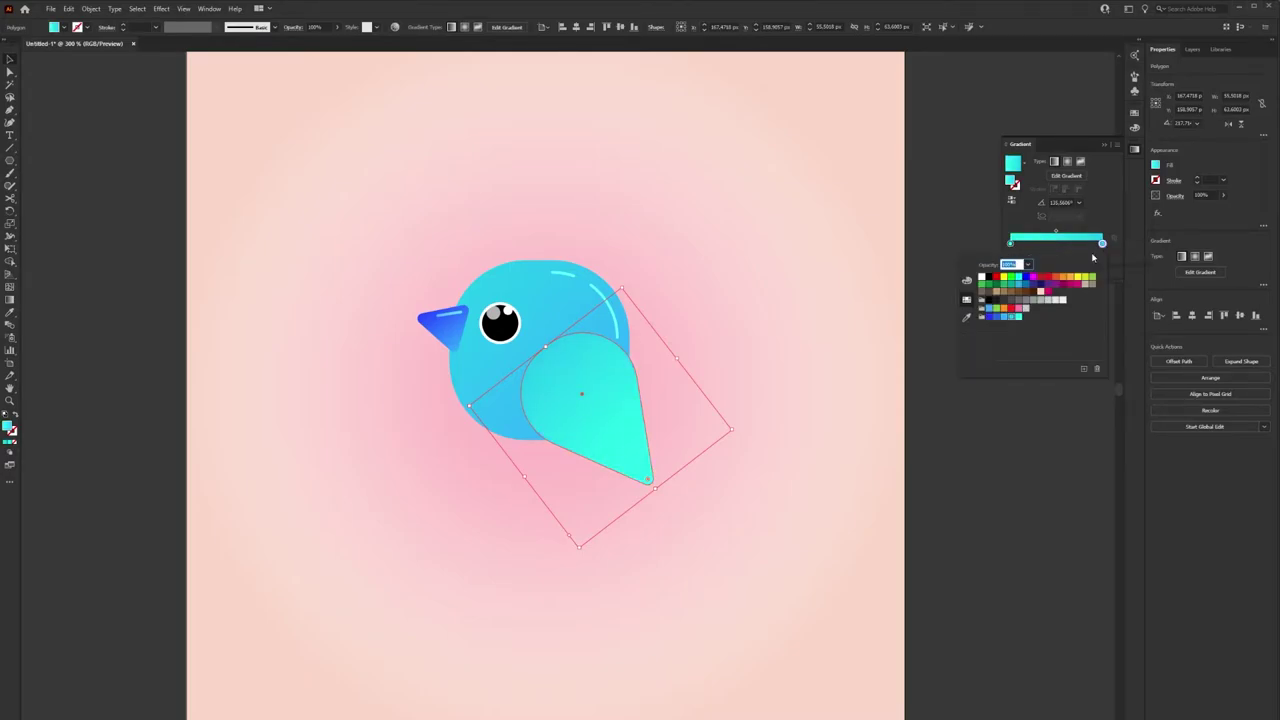
pyautogui.click(1007, 316)
pyautogui.click(1015, 317)
pyautogui.click(1032, 467)
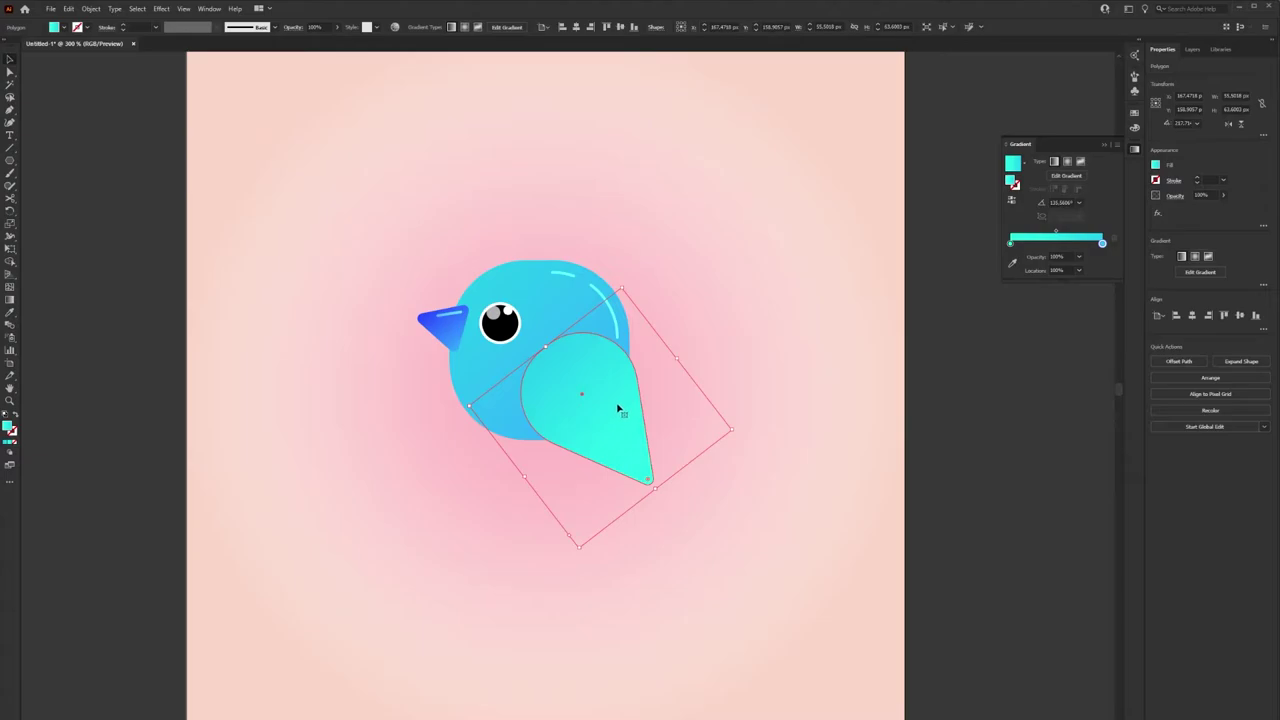
# - Angle the wing's gradient to about 128° toward its tip
pyautogui.press('g')
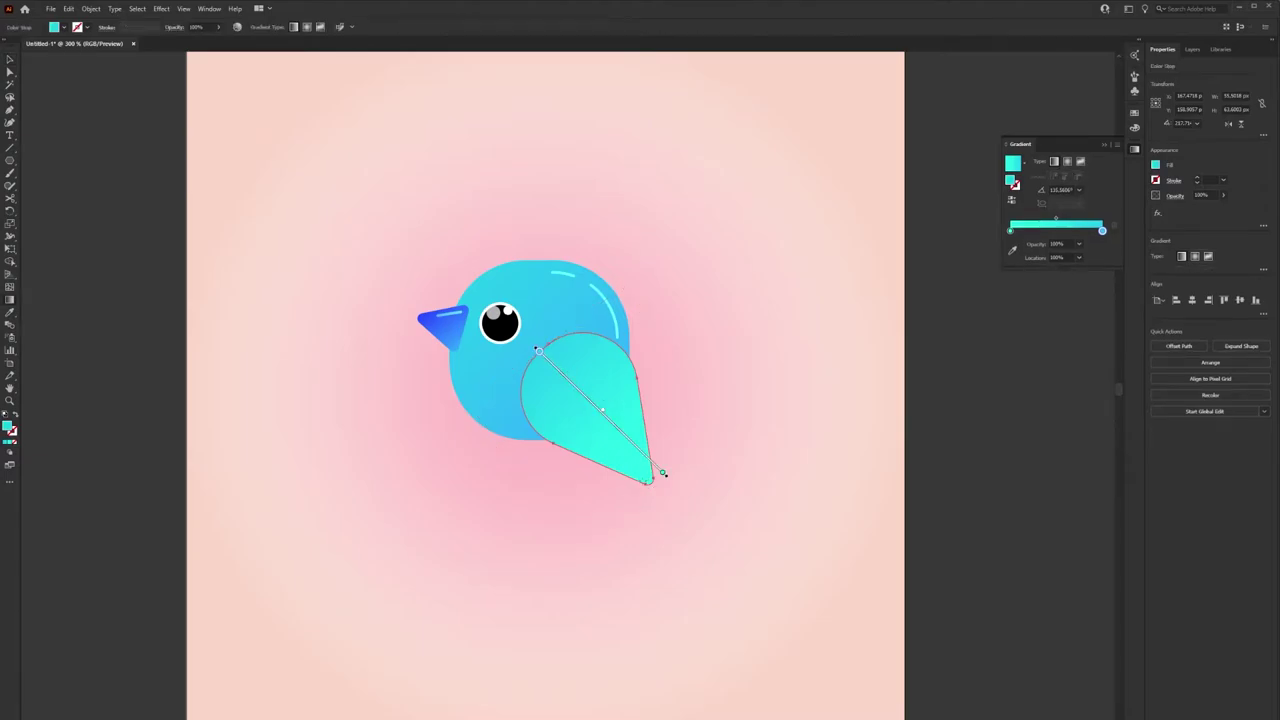
pyautogui.moveTo(663, 473); pyautogui.dragTo(648, 487)
pyautogui.press('v')
pyautogui.click(765, 443)
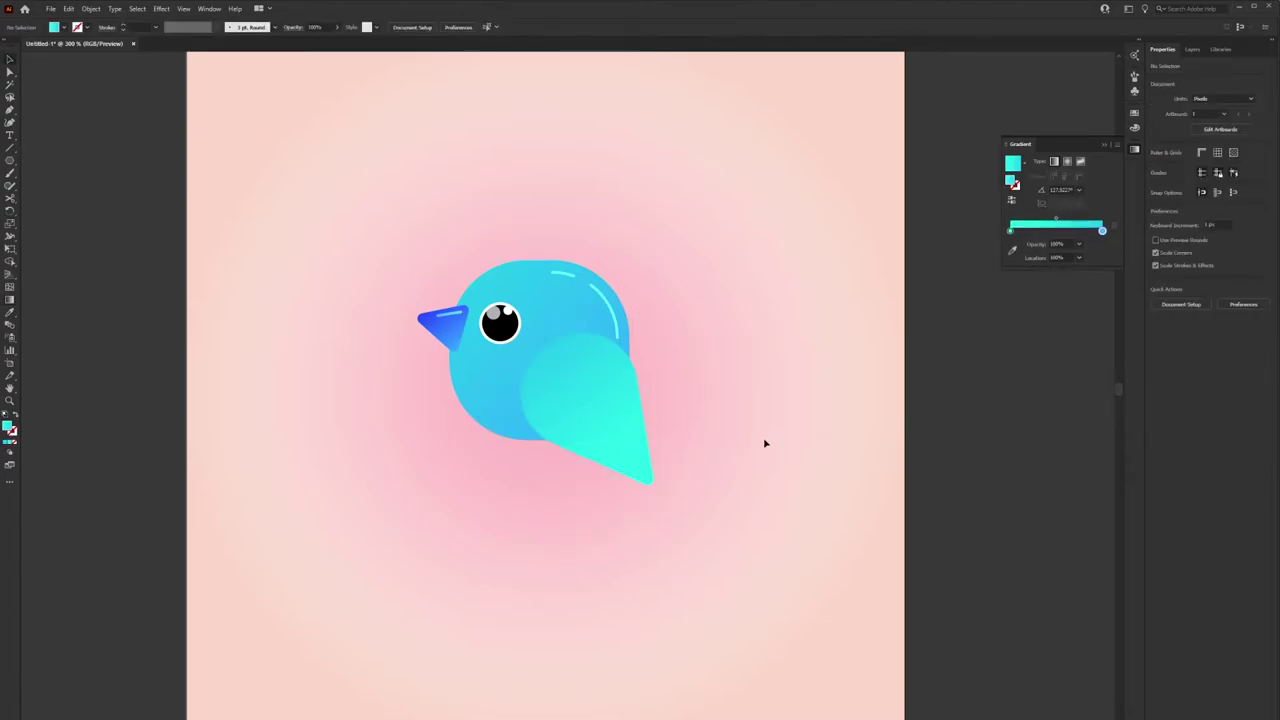
pyautogui.click(583, 437)
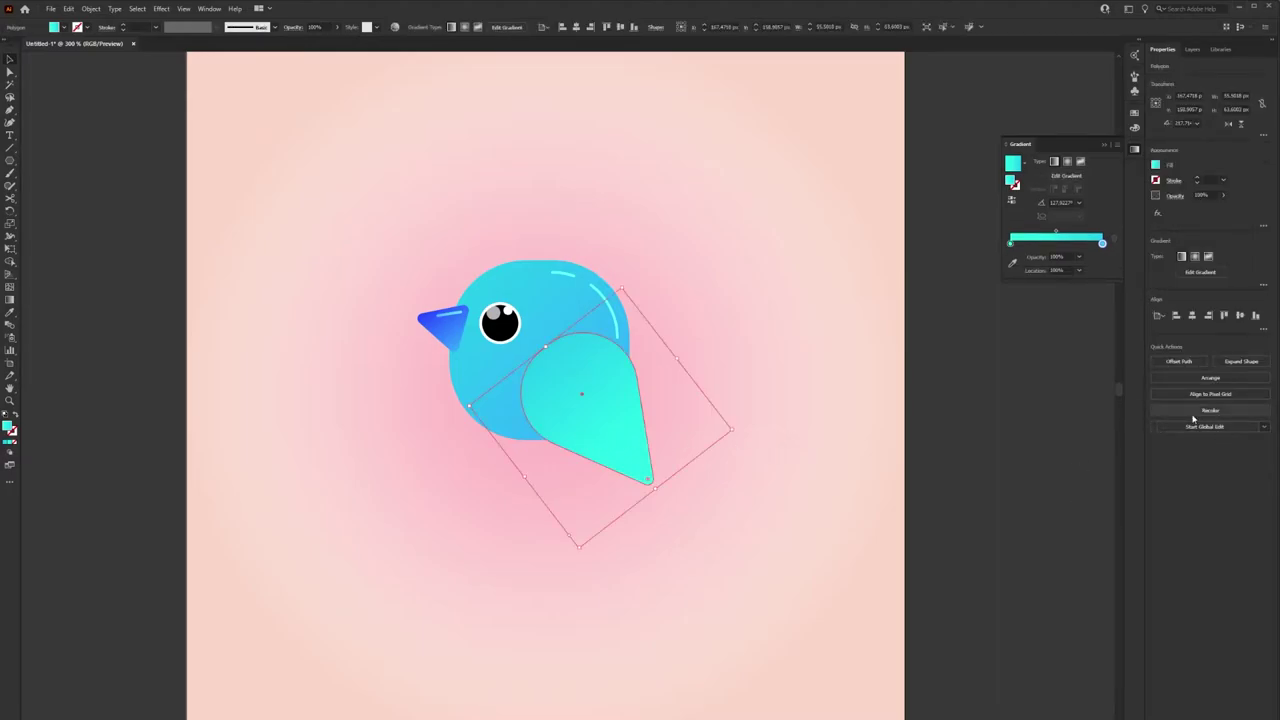
# - Make an offset inset copy of the wing with no fill and a white stroke
pyautogui.click(1162, 365)
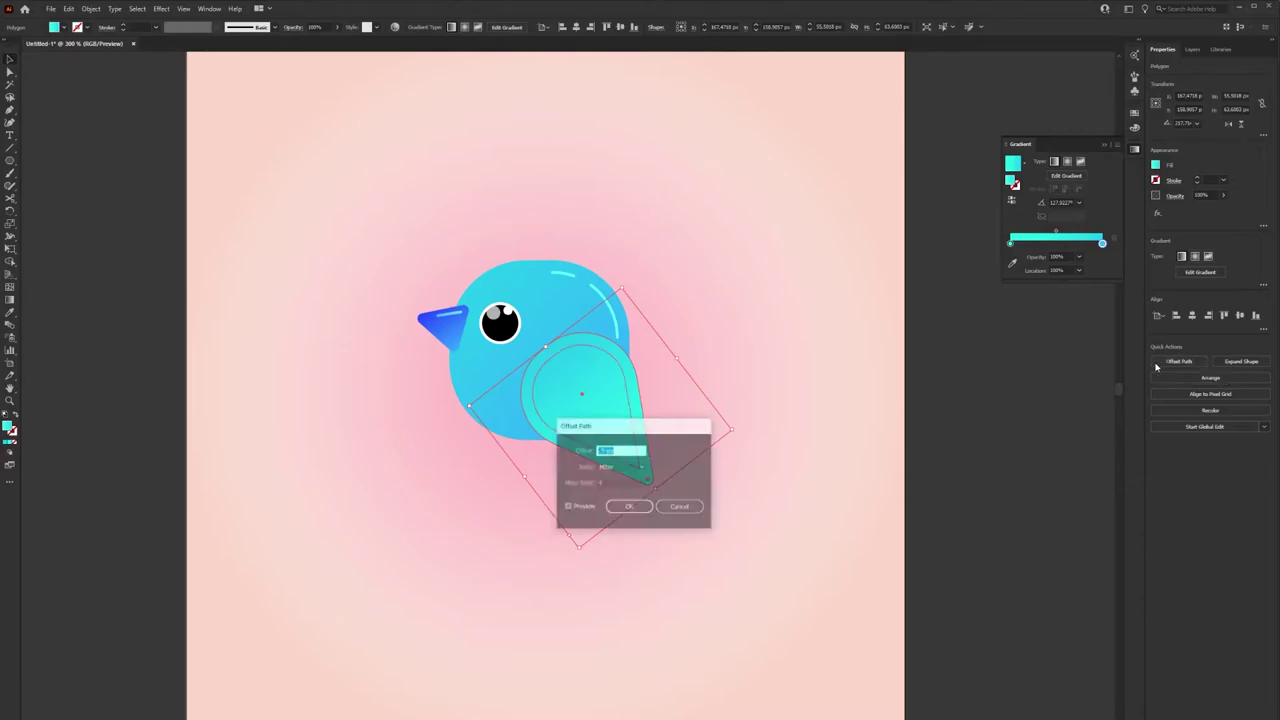
pyautogui.click(629, 507)
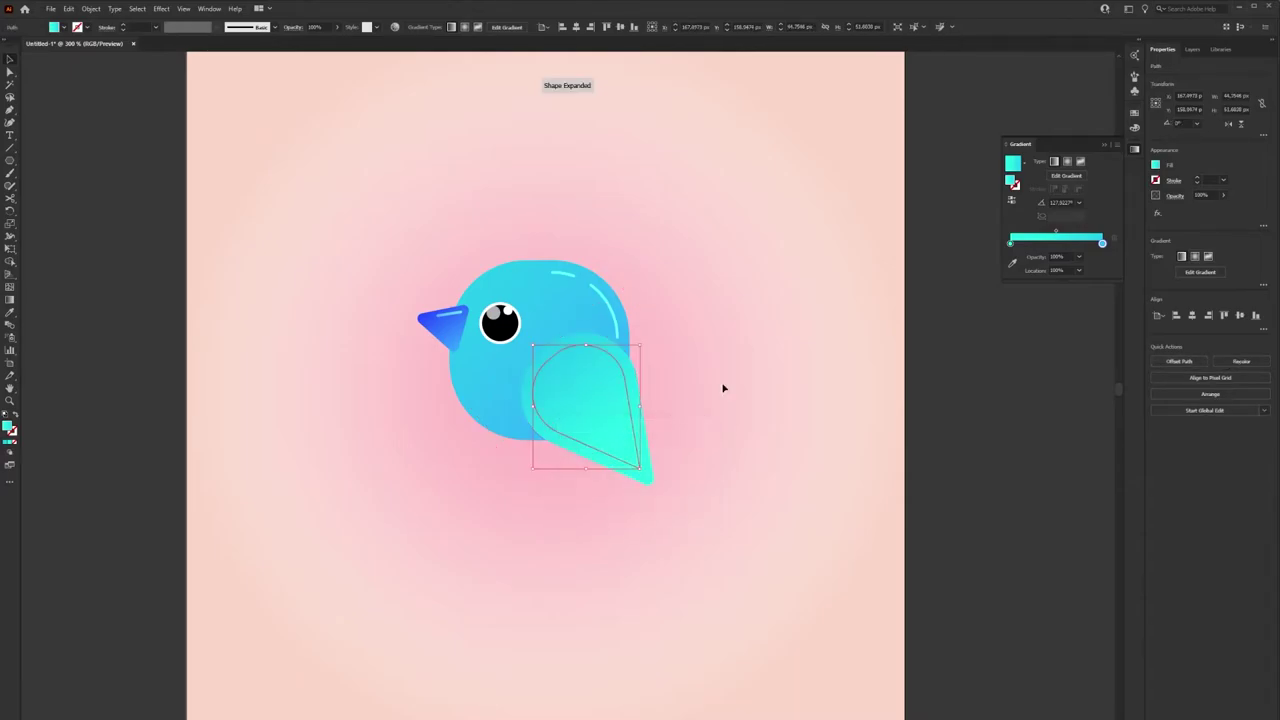
pyautogui.click(1157, 166)
pyautogui.click(1044, 202)
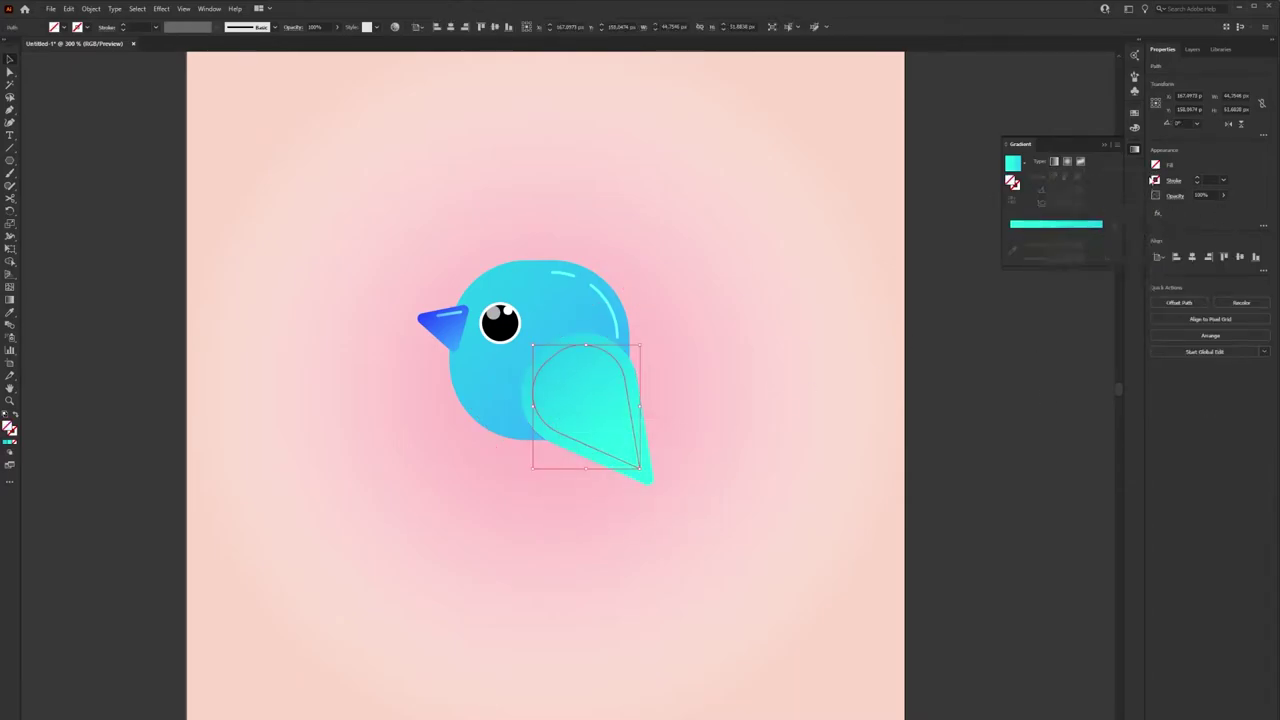
pyautogui.click(1157, 180)
pyautogui.click(1052, 217)
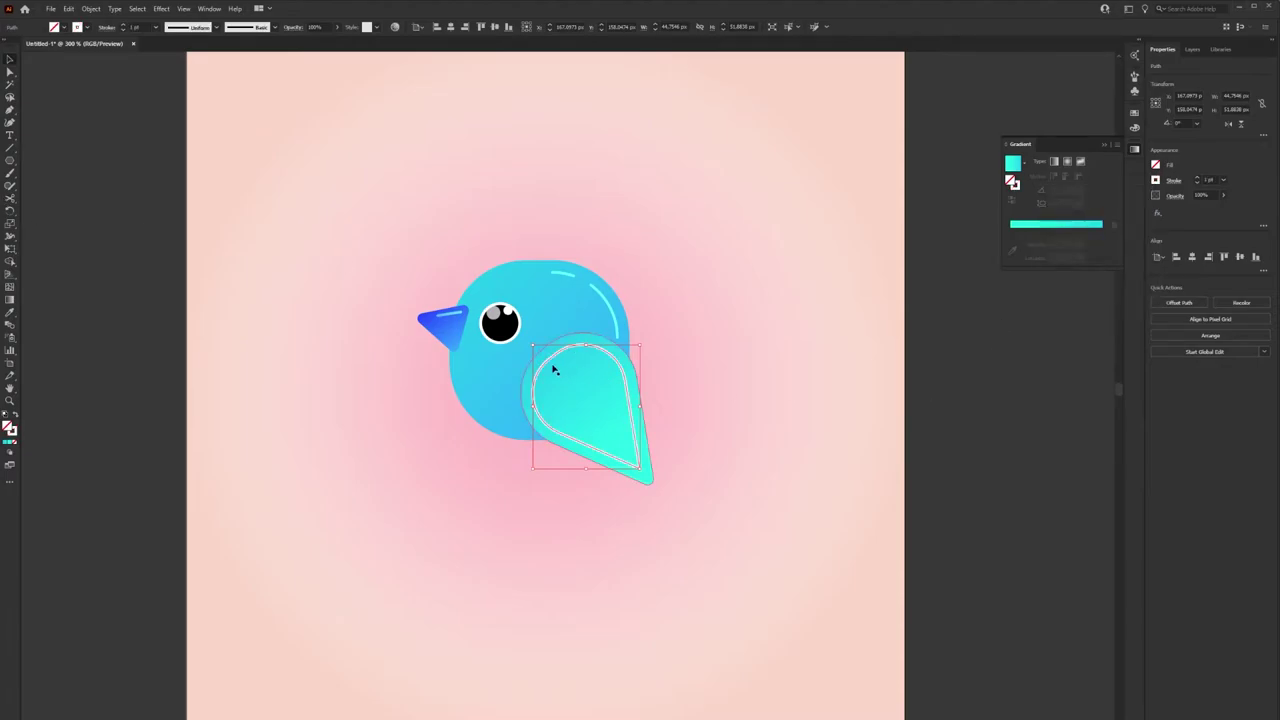
# - Cut the white outline with Scissors, leaving only an arc along the wing's upper edge
pyautogui.click(12, 199)
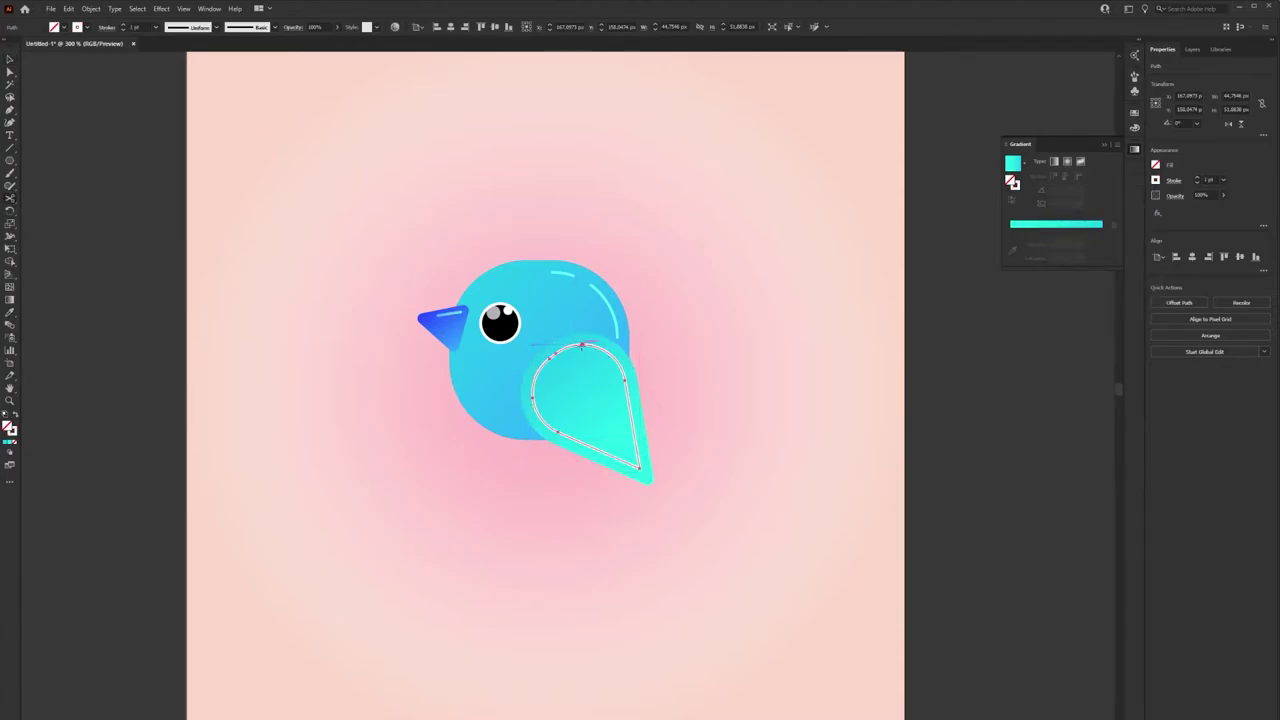
pyautogui.click(627, 383)
pyautogui.press('Delete')
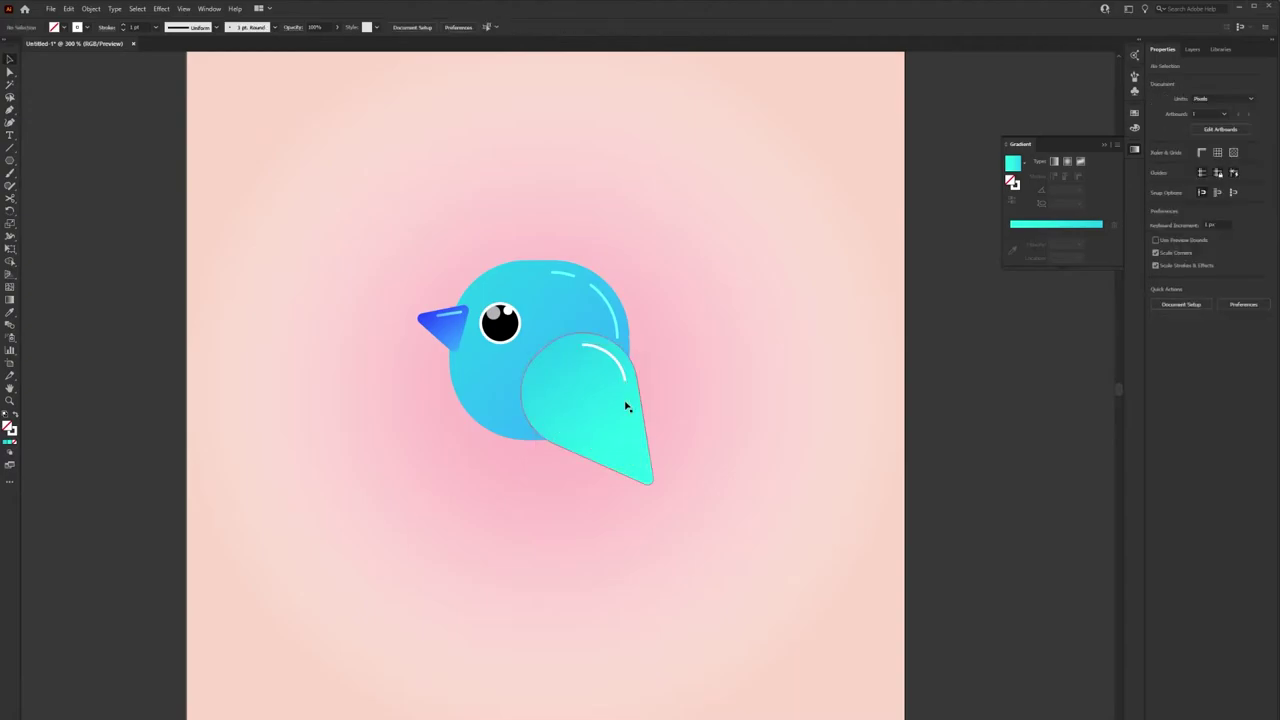
pyautogui.click(624, 370)
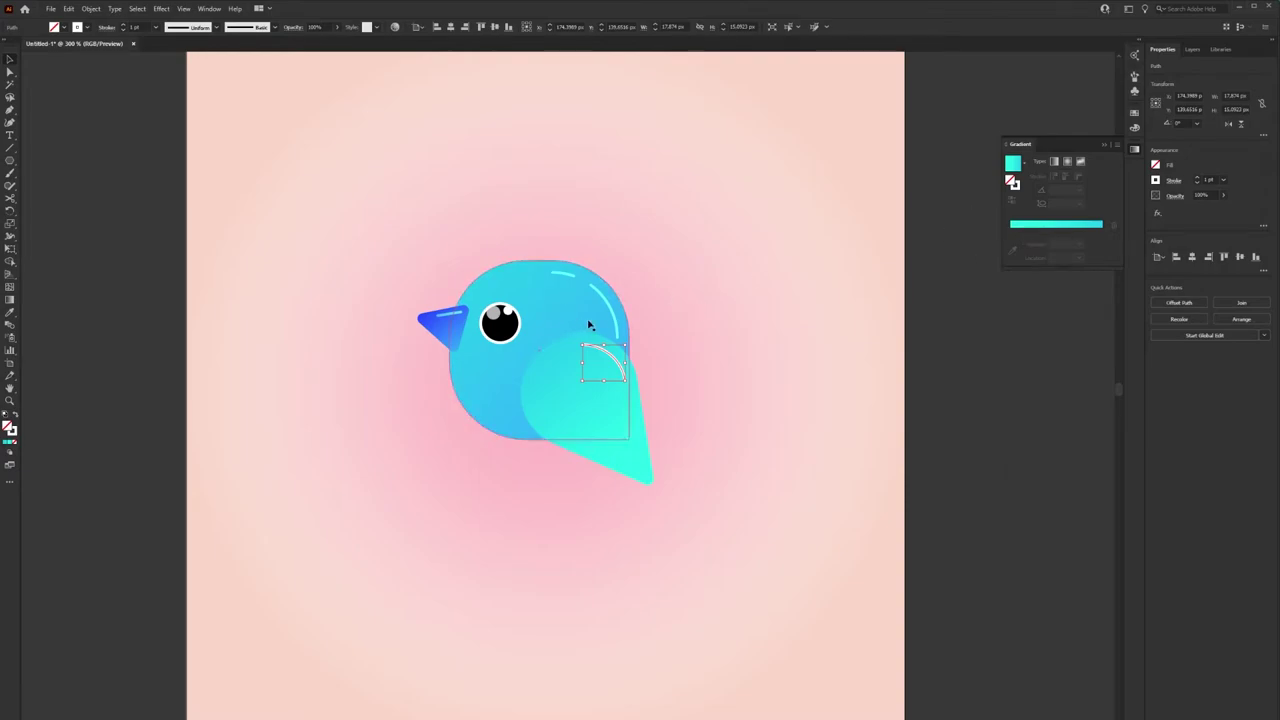
# - Change the highlight arc's blending mode and close the floating Gradient panel
pyautogui.click(1174, 180)
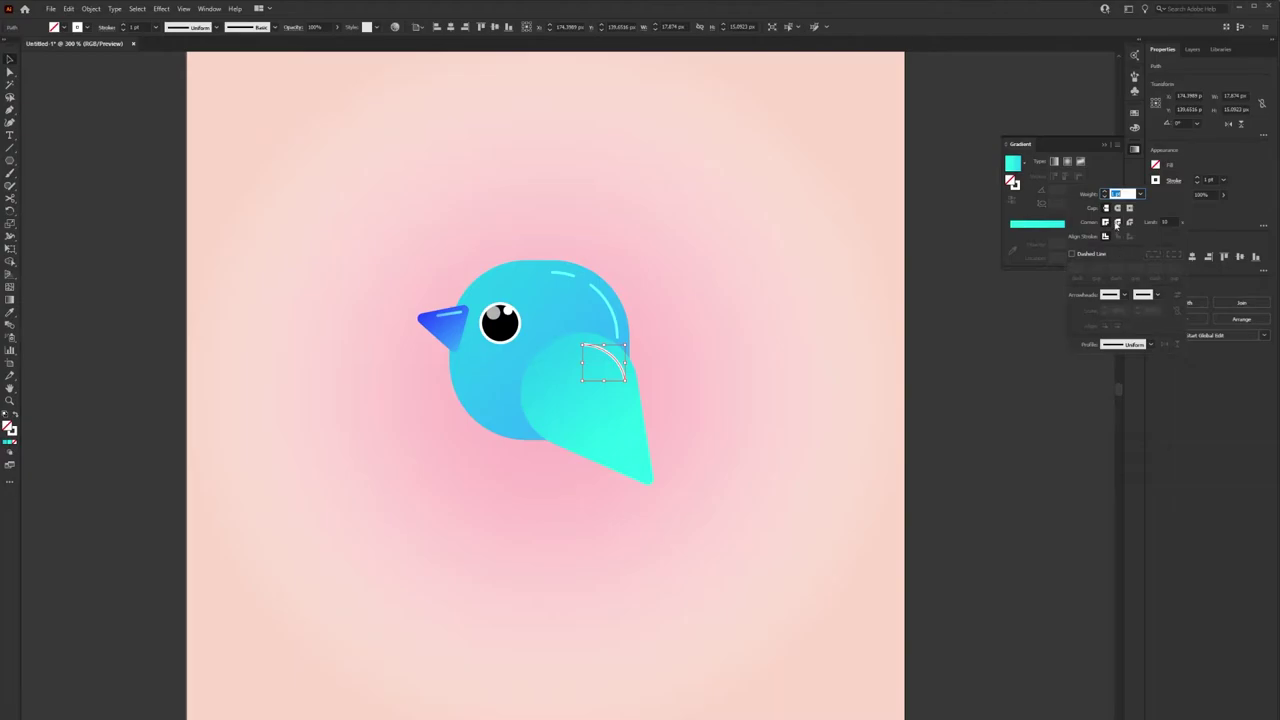
pyautogui.click(1222, 195)
pyautogui.click(1085, 240)
pyautogui.click(1095, 310)
pyautogui.click(991, 360)
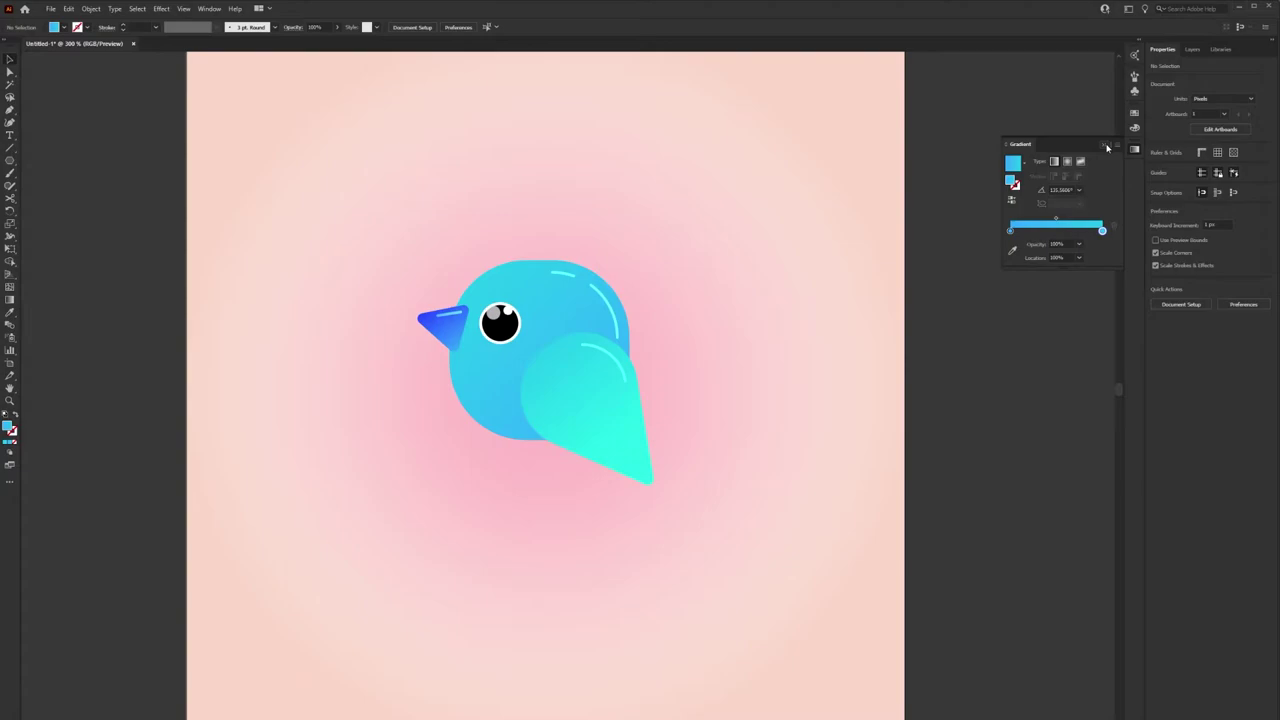
pyautogui.click(1105, 146)
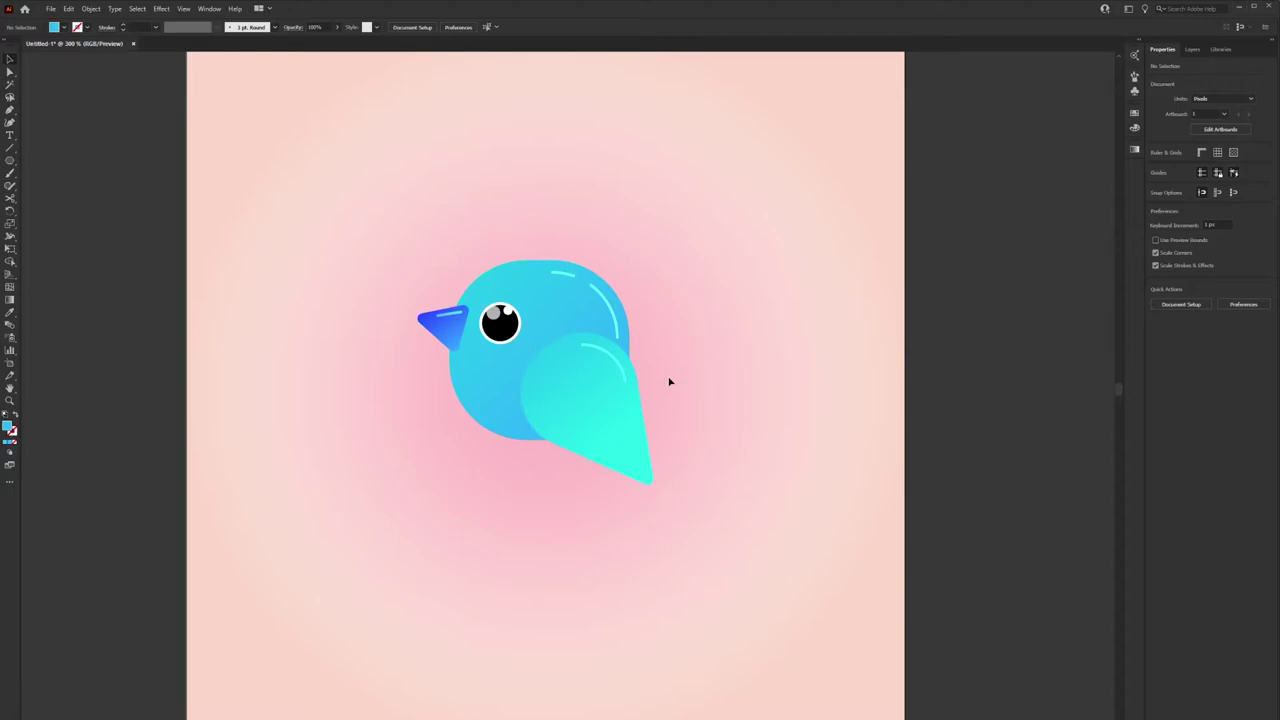
pyautogui.click(10, 160)
# - Create a three-sided polygon beside the body, rotate it, and squash it into a thin sliver
pyautogui.click(99, 199)
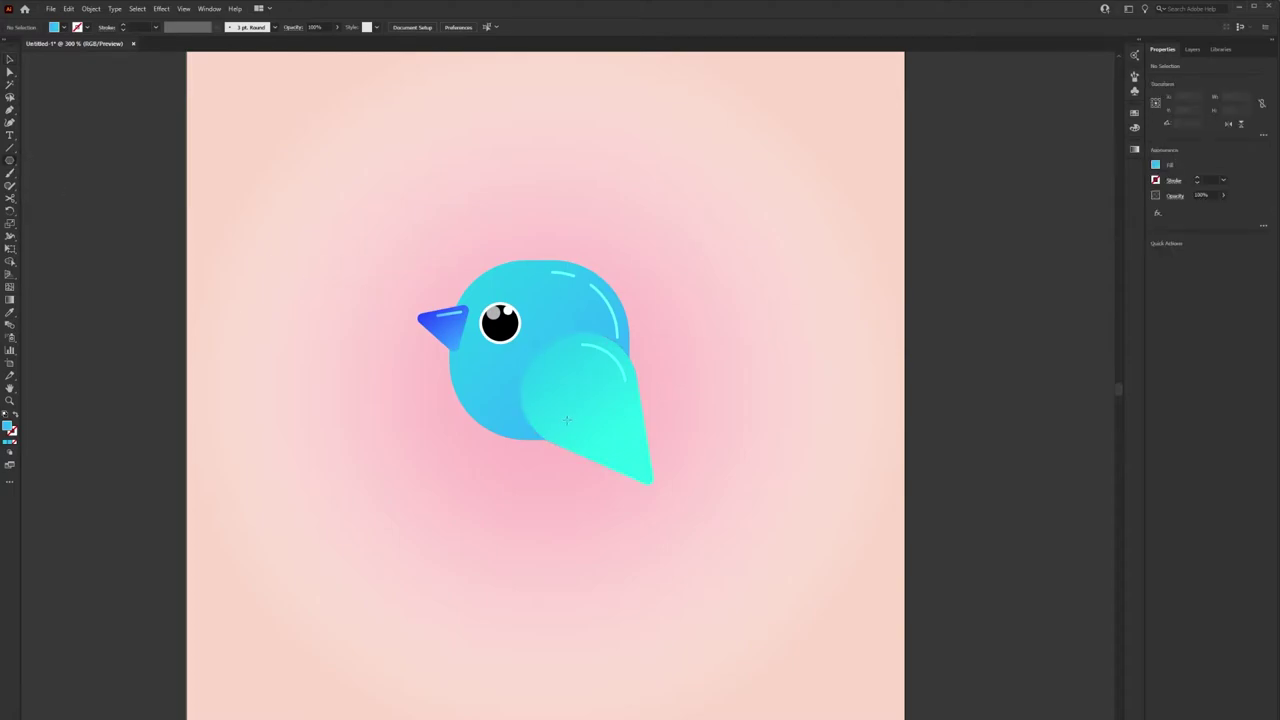
pyautogui.click(705, 425)
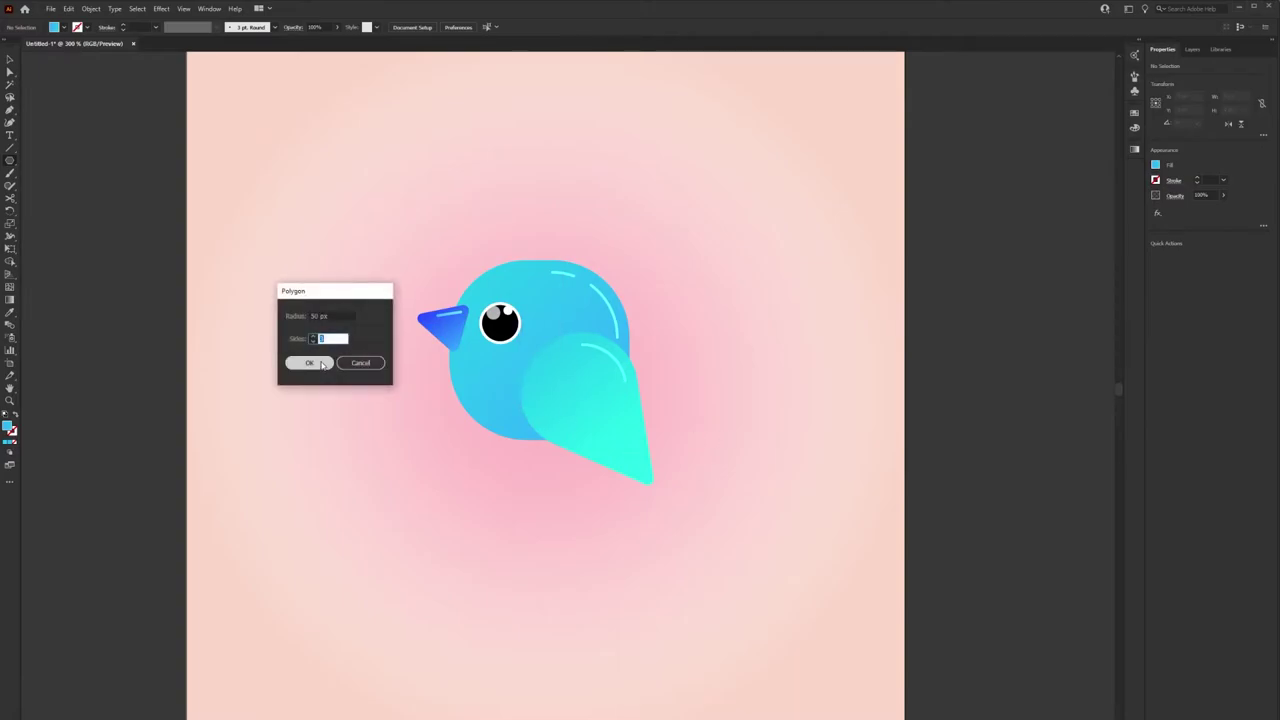
pyautogui.press('Return')
pyautogui.moveTo(813, 299); pyautogui.dragTo(860, 428)
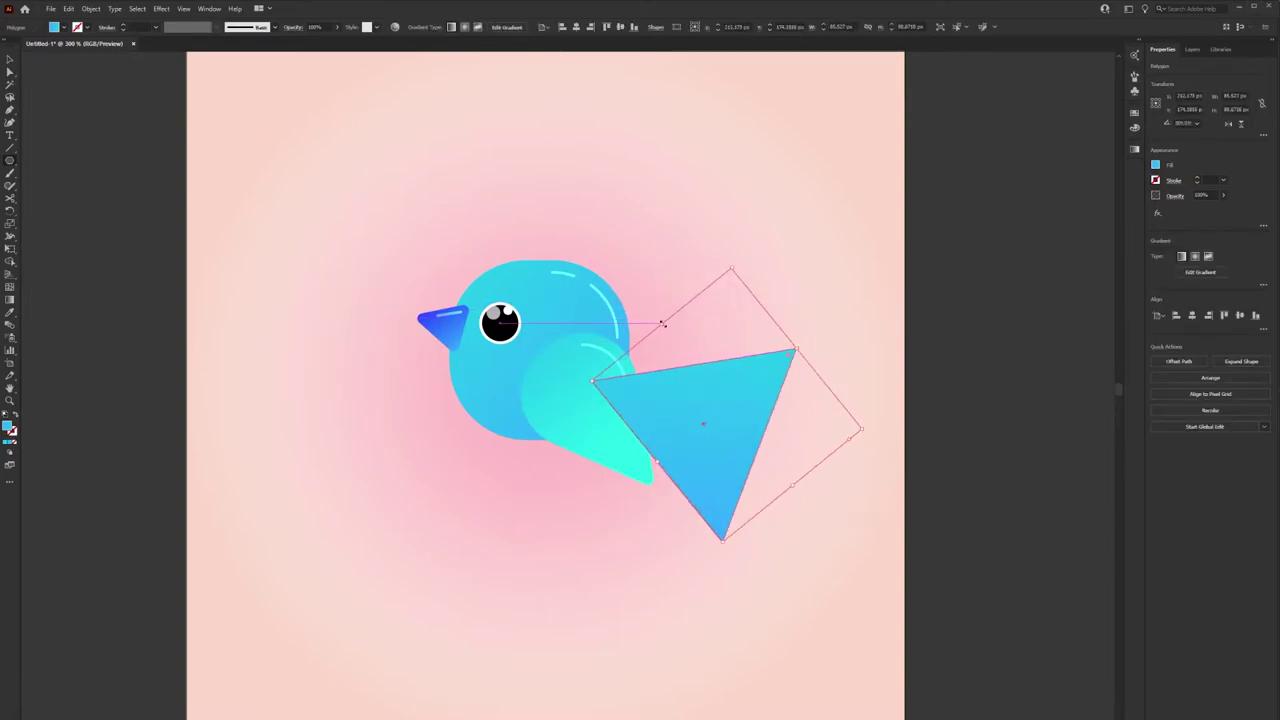
pyautogui.moveTo(658, 326)
pyautogui.mouseDown()
pyautogui.moveTo(757, 440)
pyautogui.moveTo(785, 347)
pyautogui.moveTo(743, 345)
pyautogui.mouseUp()
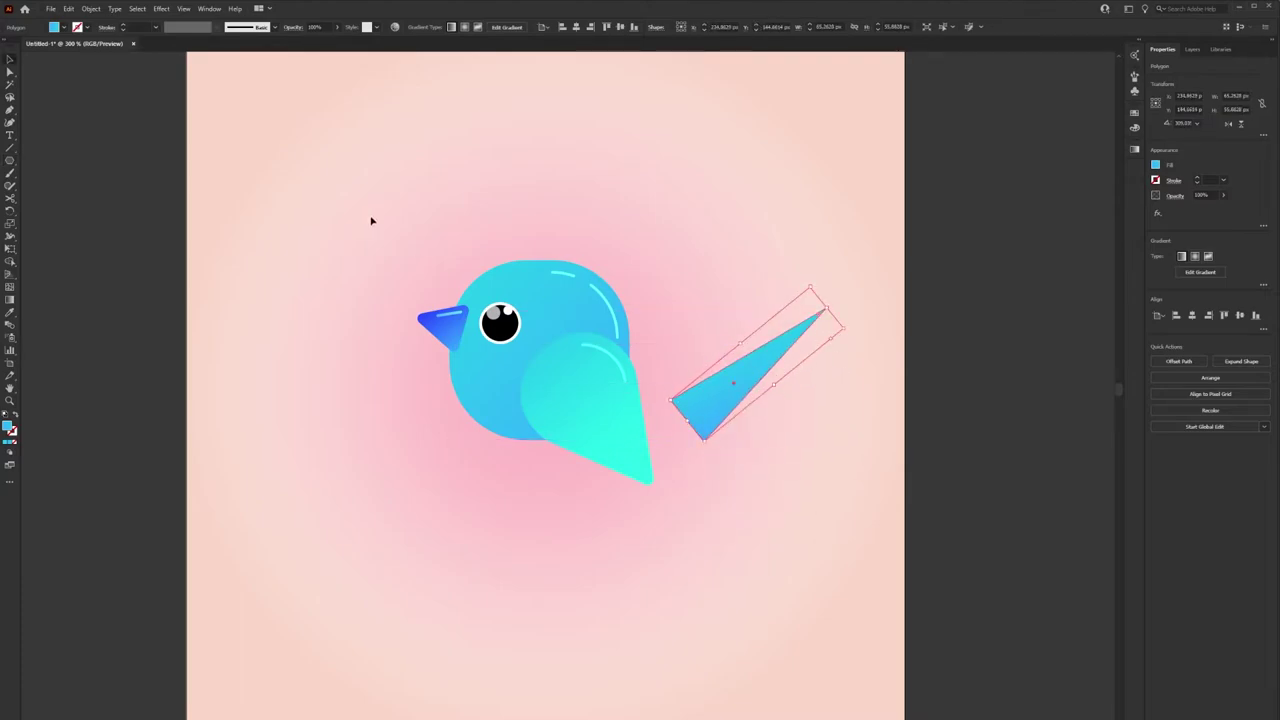
# - Slightly round the sliver's corners, stretch it longer, and pull its tip up-right
pyautogui.click(11, 73)
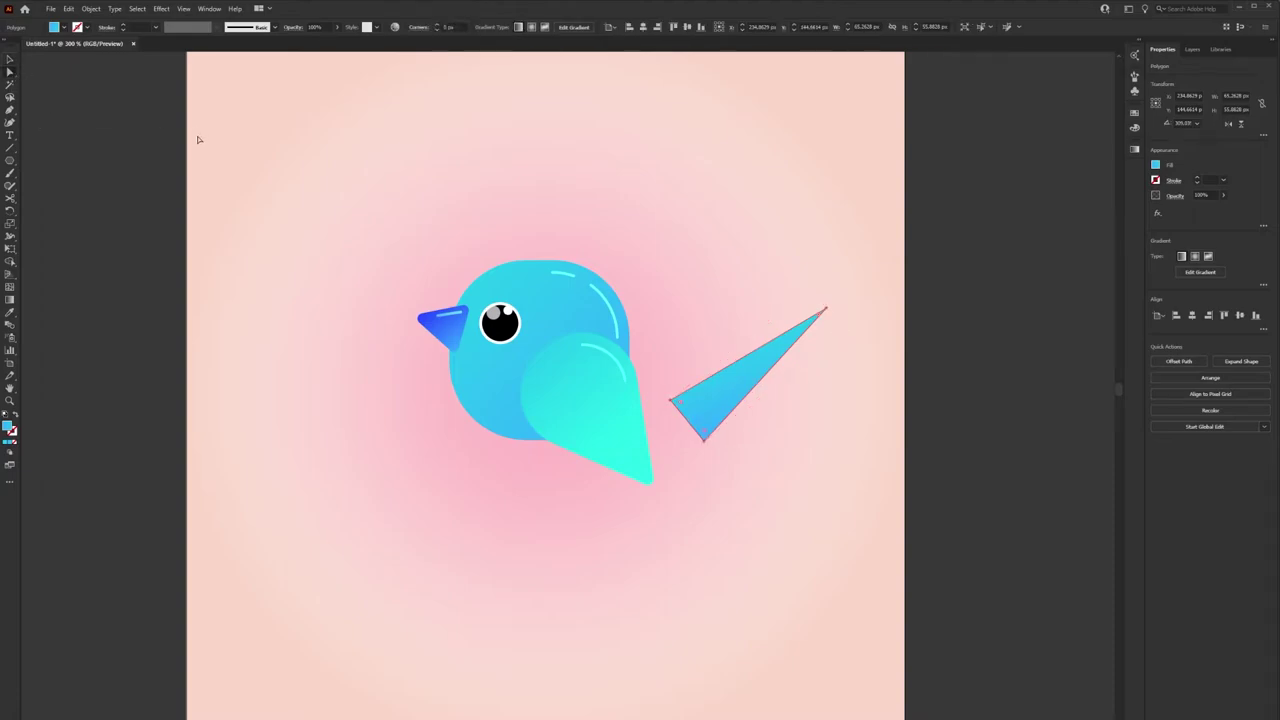
pyautogui.press('v')
pyautogui.click(9, 73)
pyautogui.moveTo(683, 406); pyautogui.dragTo(681, 404)
pyautogui.press('v')
pyautogui.moveTo(797, 330); pyautogui.dragTo(850, 288)
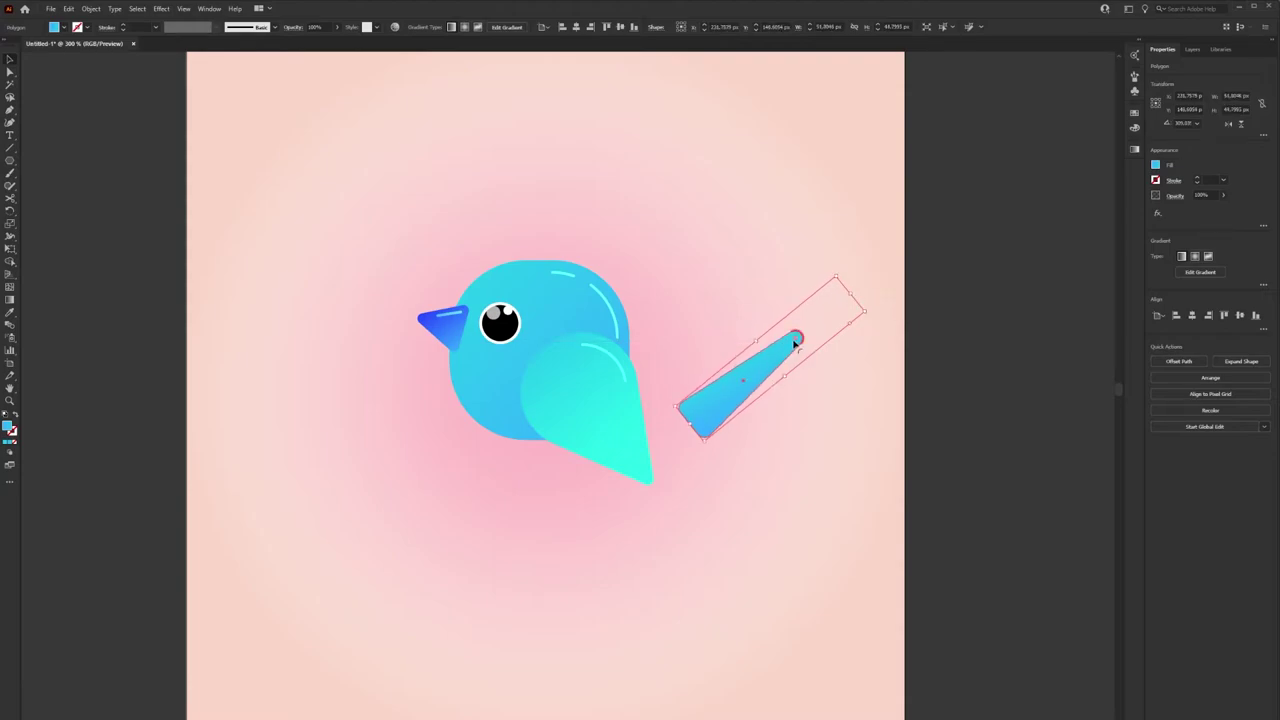
pyautogui.press('a')
pyautogui.moveTo(797, 338); pyautogui.dragTo(825, 317)
pyautogui.click(842, 368)
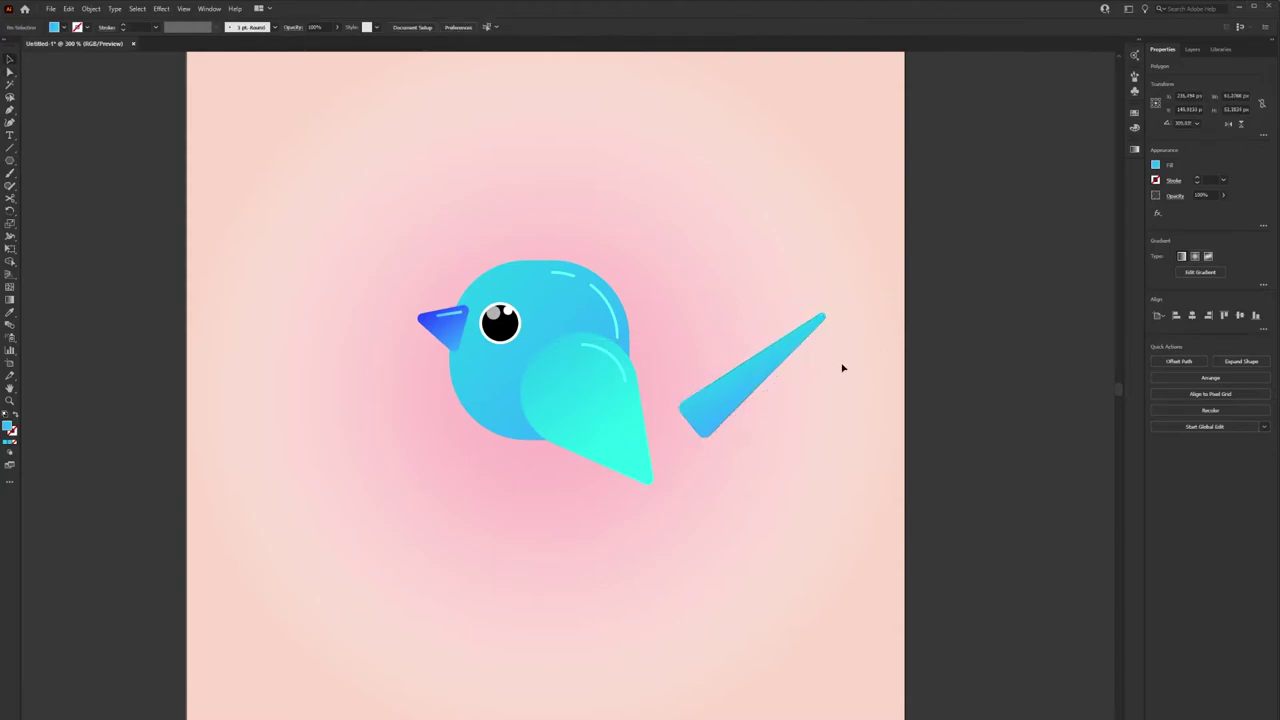
# - Give the feather a gradient with a teal left stop and a blue right stop
pyautogui.click(726, 404)
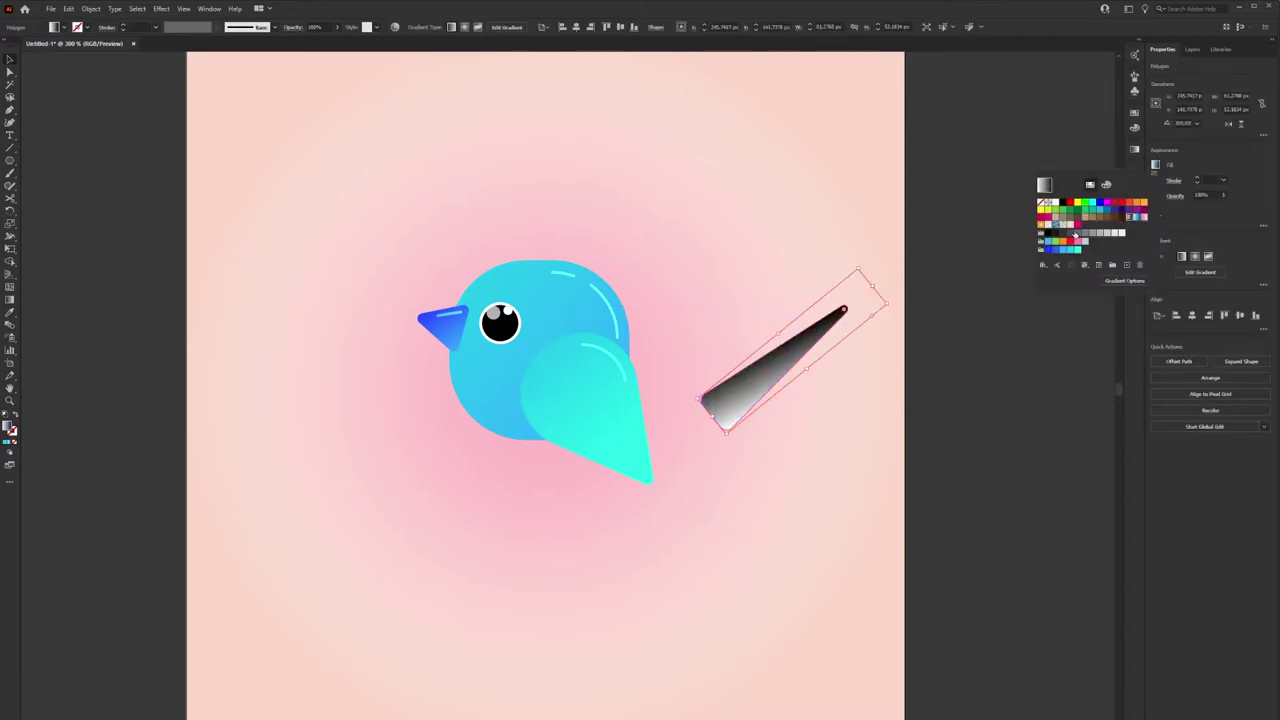
pyautogui.click(1124, 266)
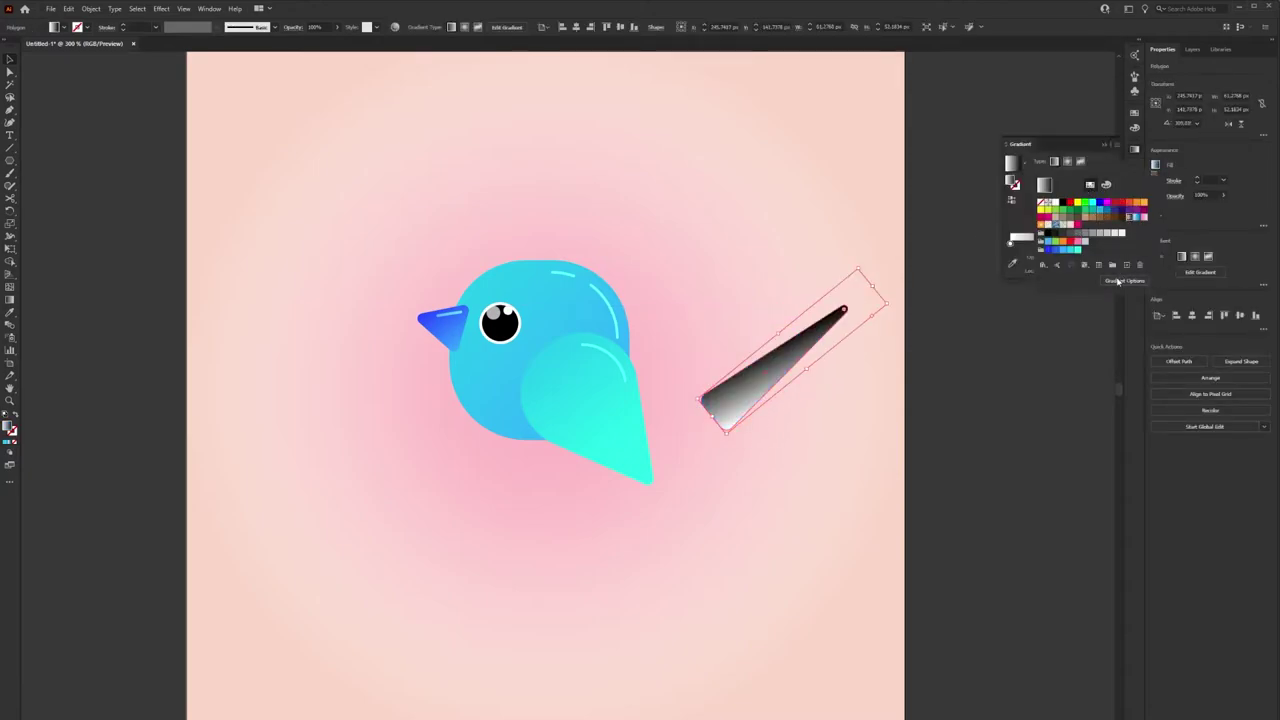
pyautogui.click(1151, 180)
pyautogui.doubleClick(1010, 242)
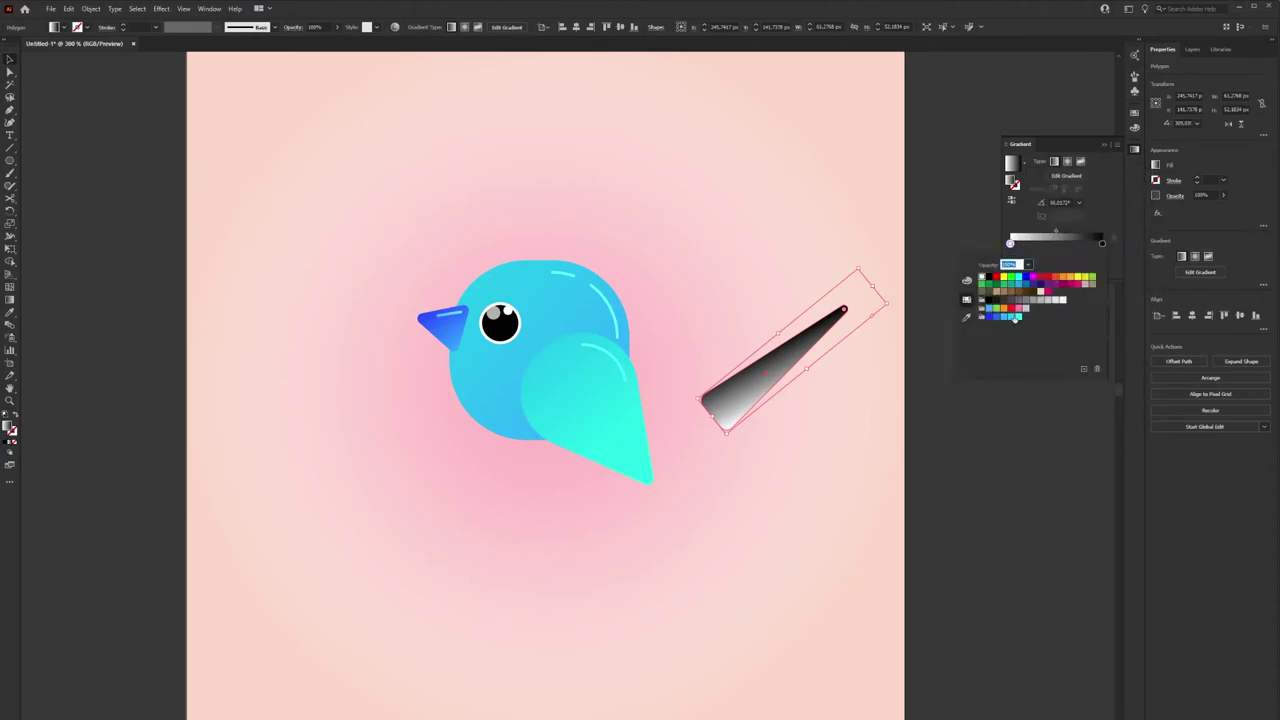
pyautogui.click(1019, 317)
pyautogui.doubleClick(1101, 243)
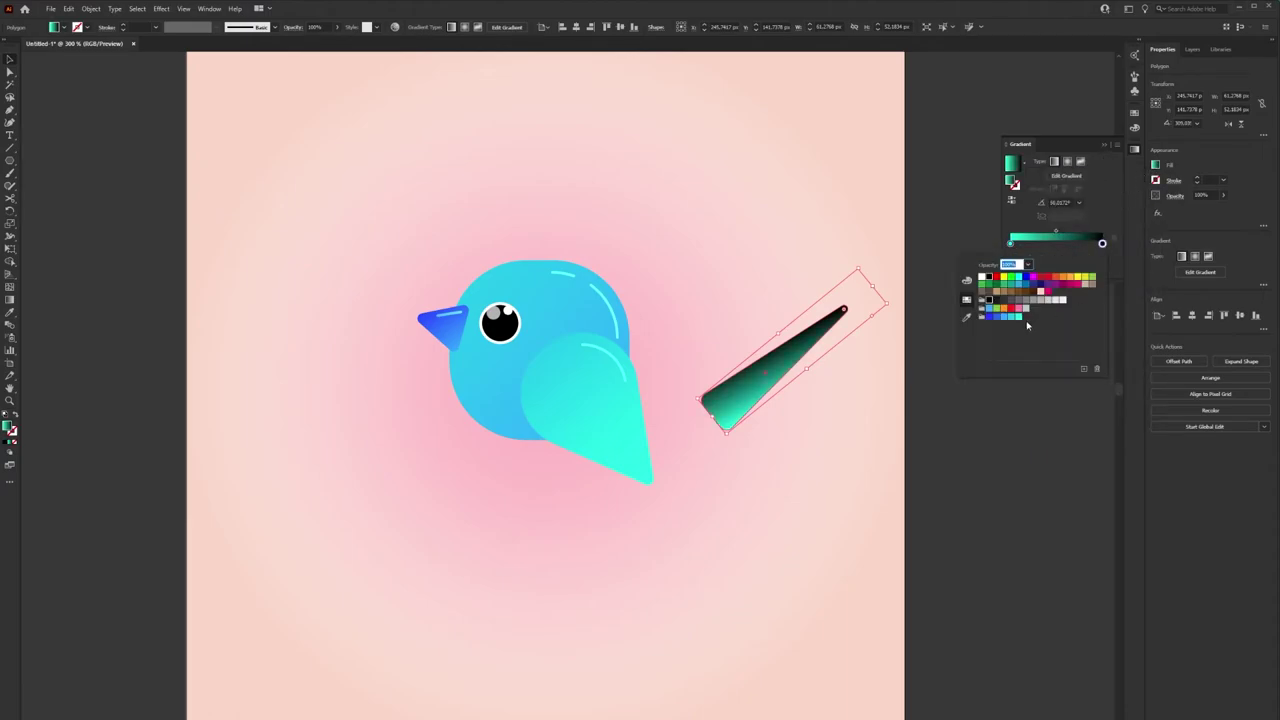
pyautogui.click(1000, 320)
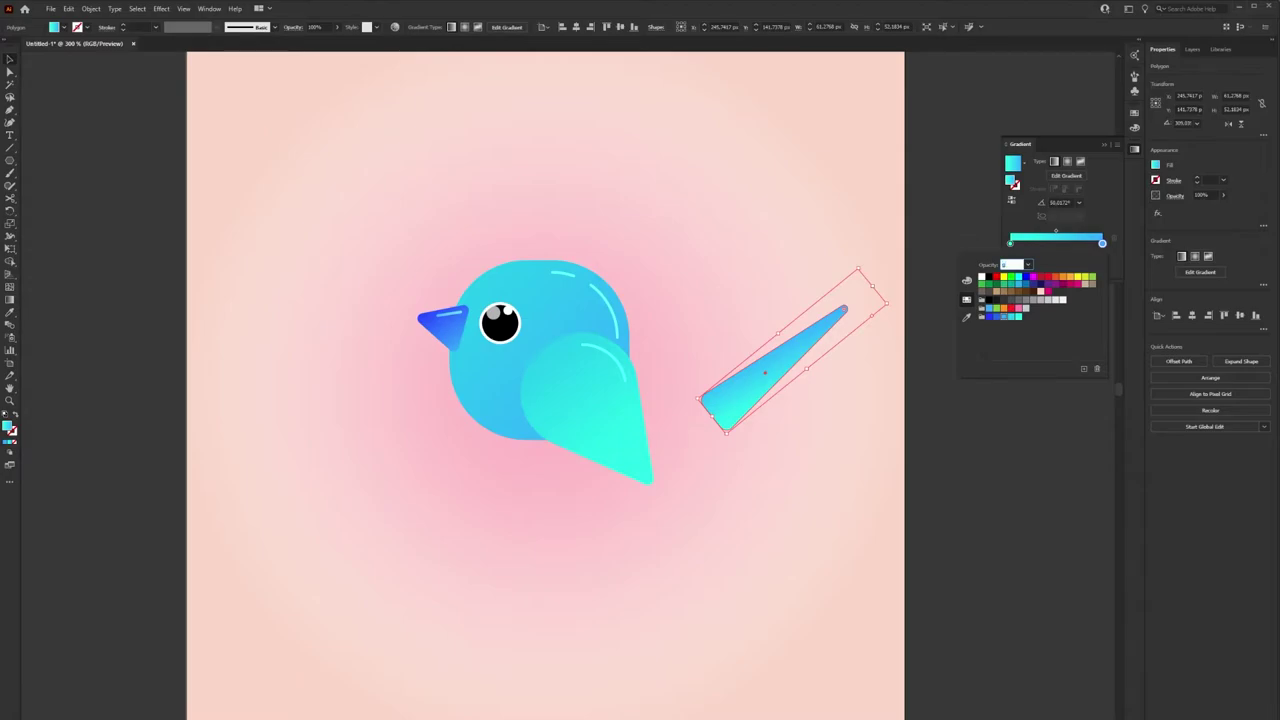
pyautogui.press('Escape')
# - Run the gradient along the feather's length and move the feather up-left toward the bird
pyautogui.press('g')
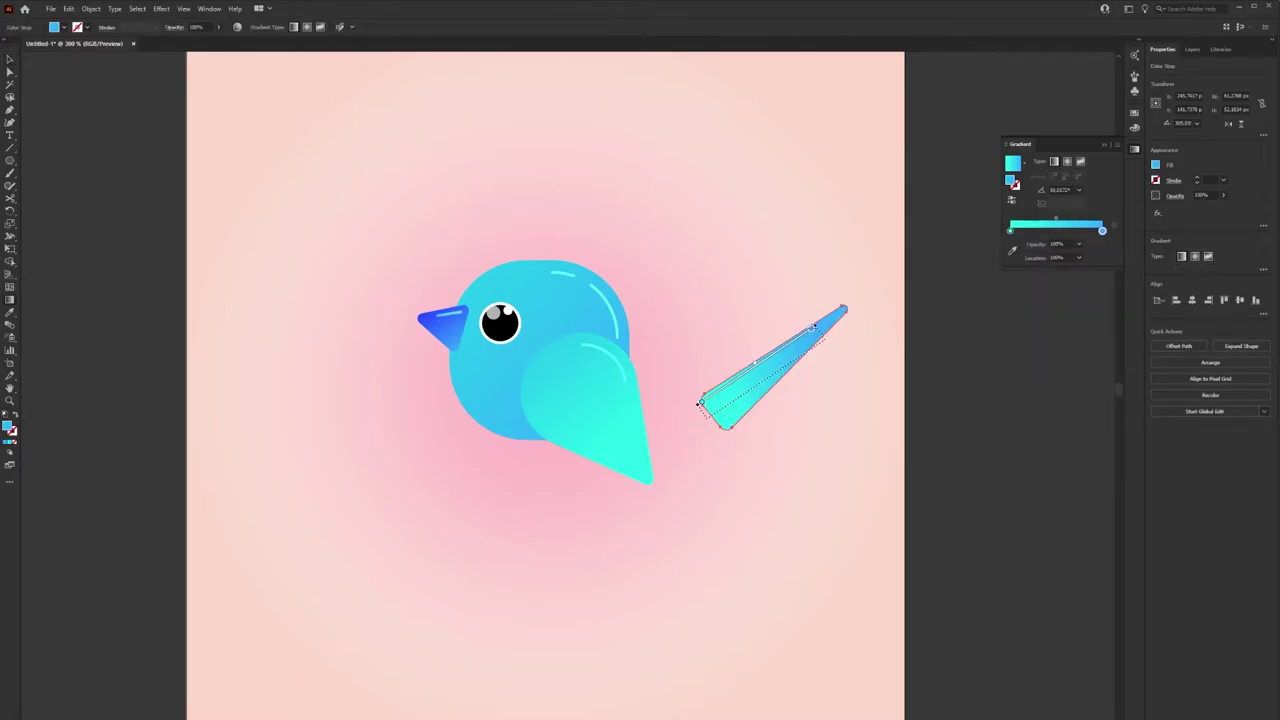
pyautogui.moveTo(707, 417); pyautogui.dragTo(852, 307)
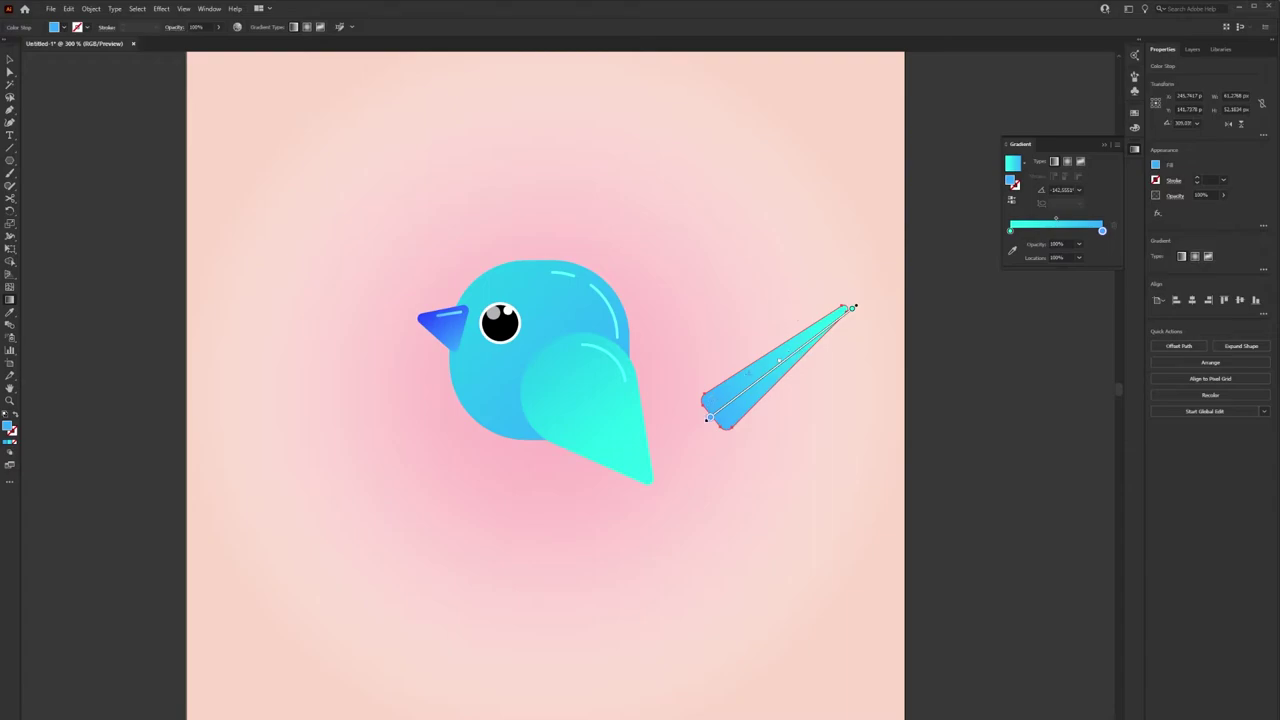
pyautogui.press('v')
pyautogui.moveTo(757, 383); pyautogui.dragTo(731, 370)
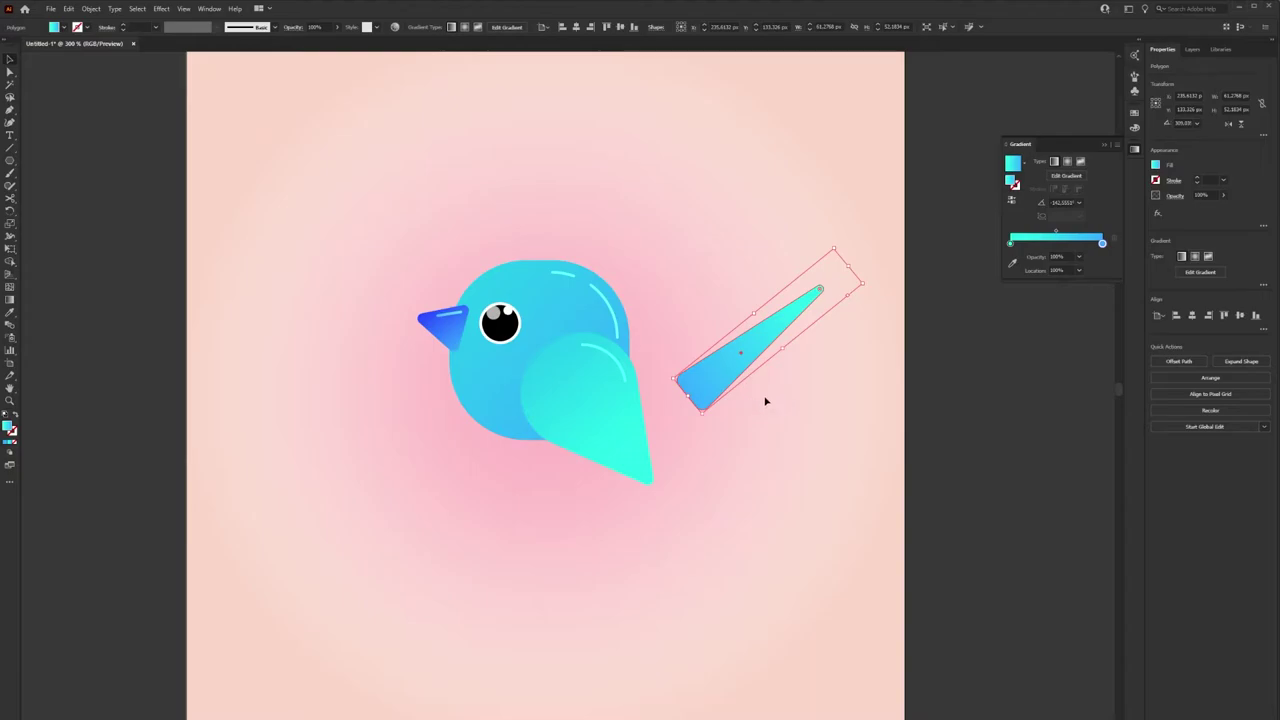
# - Apply an Arc warp effect to the feather with a reduced bend
pyautogui.click(164, 11)
pyautogui.moveTo(210, 145)
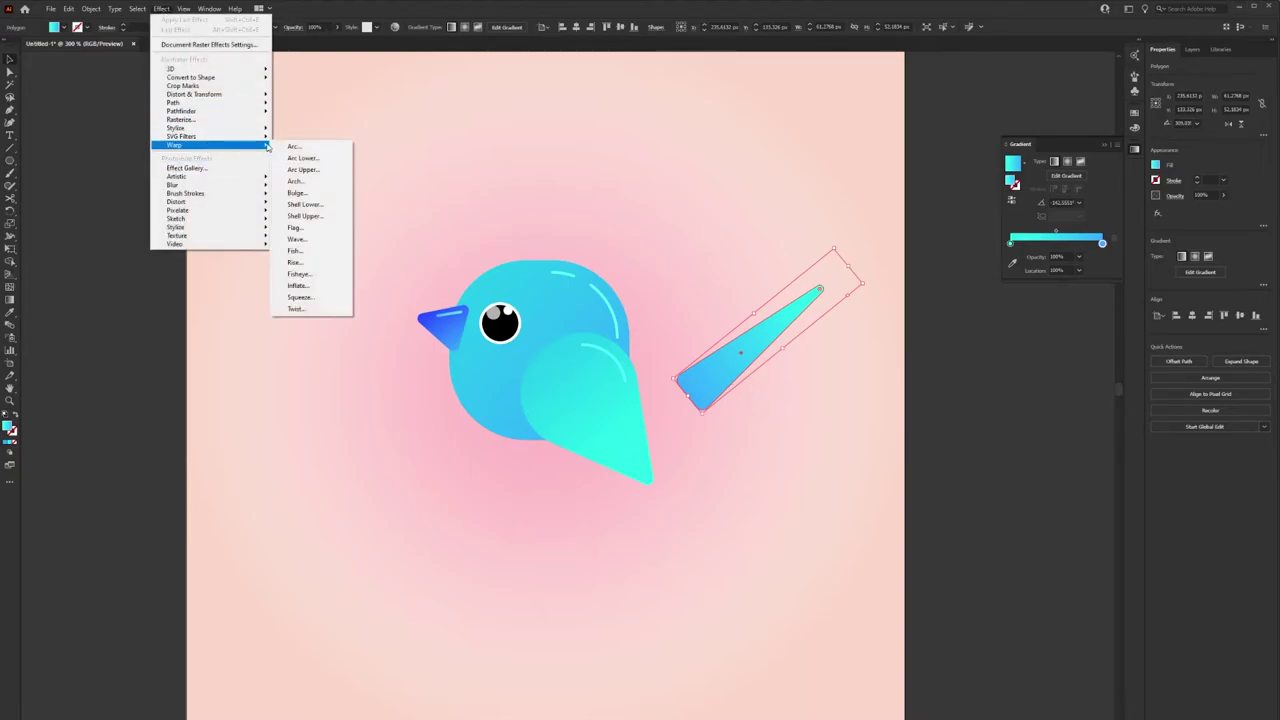
pyautogui.click(294, 146)
pyautogui.moveTo(543, 267); pyautogui.dragTo(513, 128)
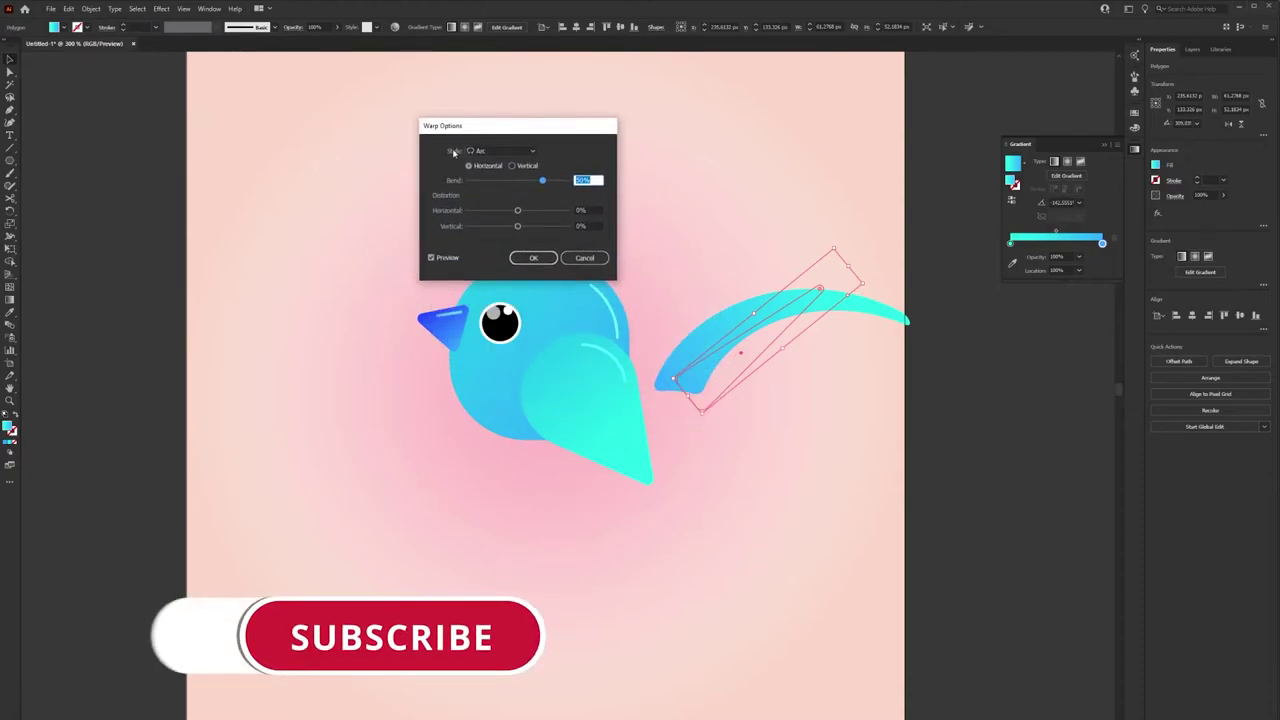
pyautogui.moveTo(542, 180); pyautogui.dragTo(494, 211)
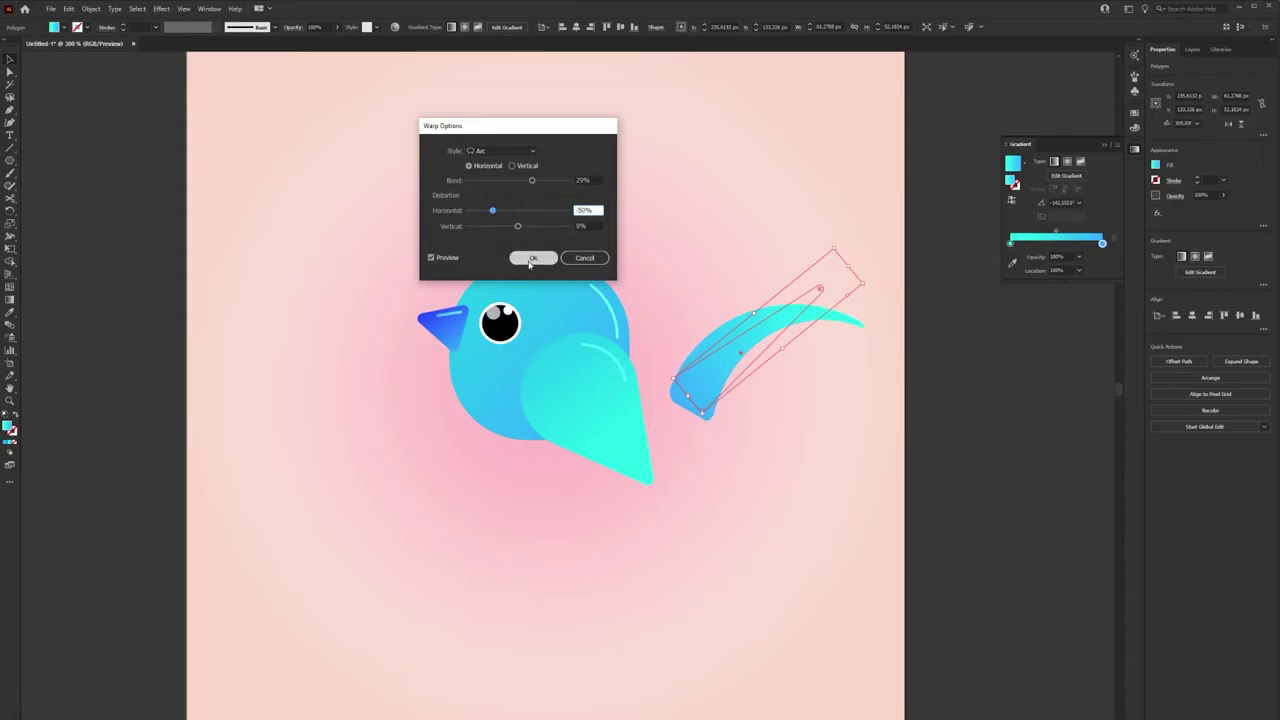
pyautogui.click(529, 260)
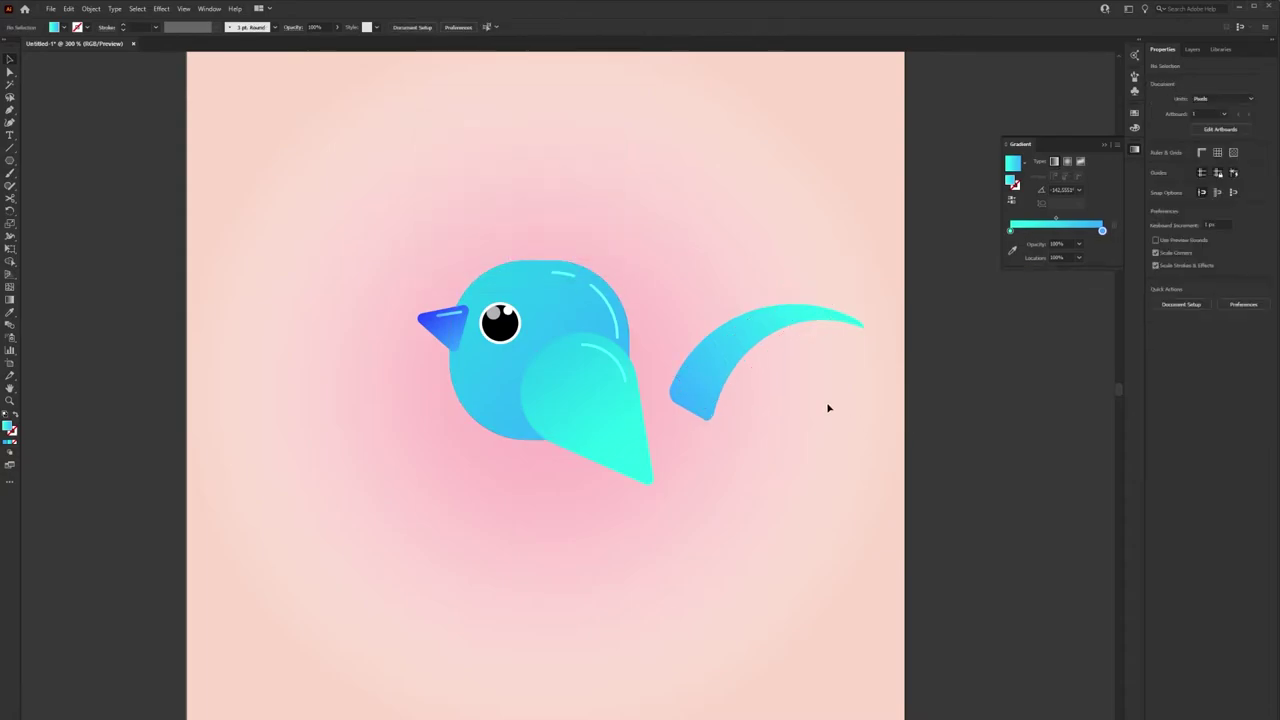
# - Narrow the warped feather and expand its appearance into a plain path
pyautogui.moveTo(783, 349); pyautogui.dragTo(760, 343)
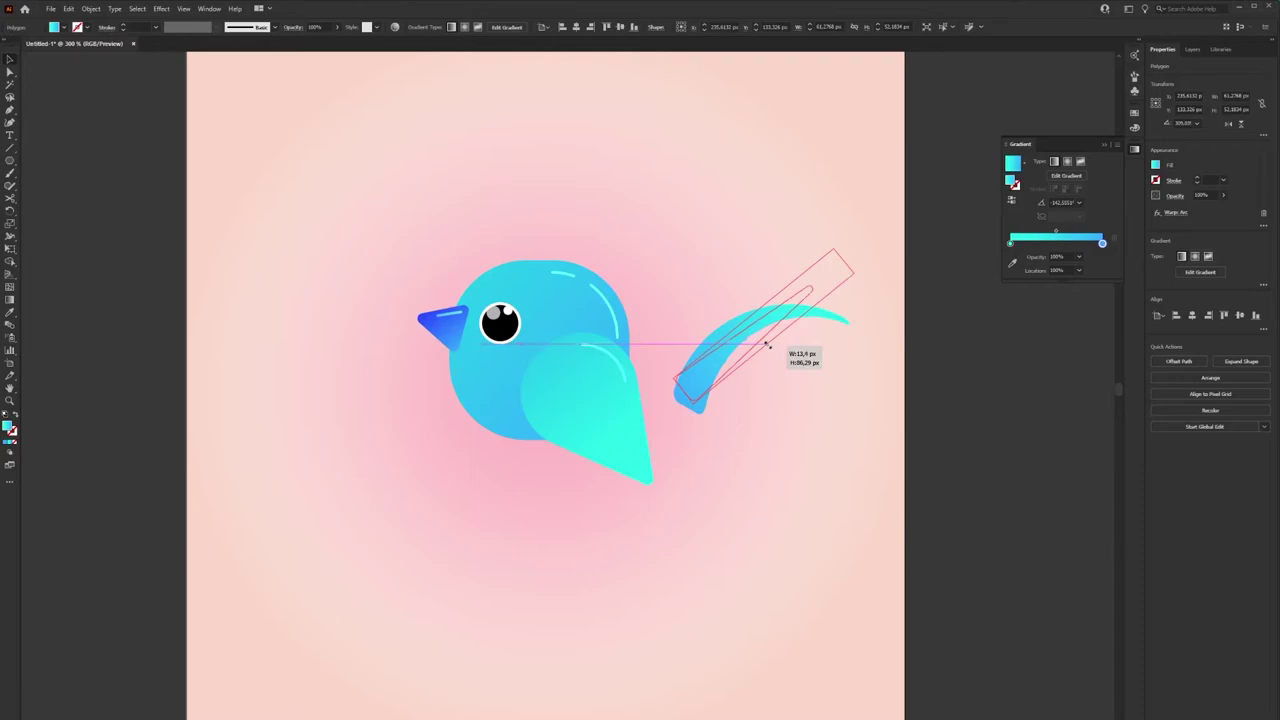
pyautogui.click(790, 372)
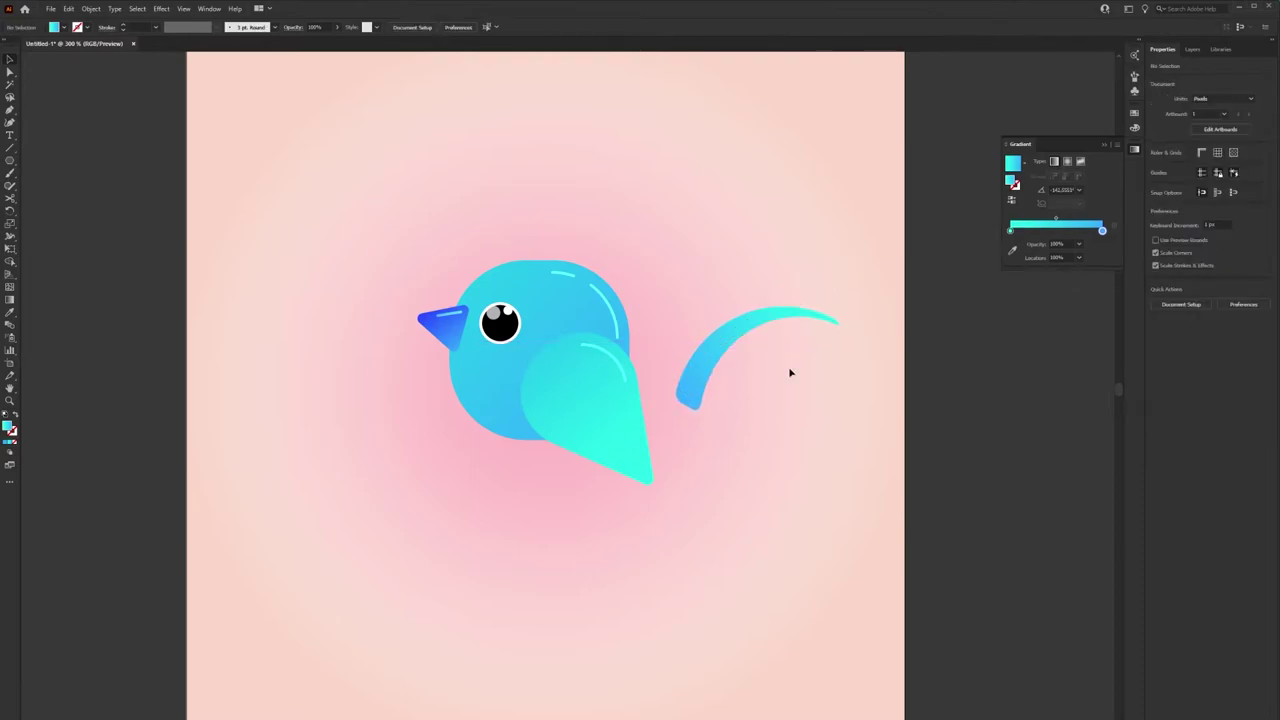
pyautogui.hotkey('ctrl', 'z')
pyautogui.click(787, 376)
pyautogui.hotkey('ctrl', 'z')
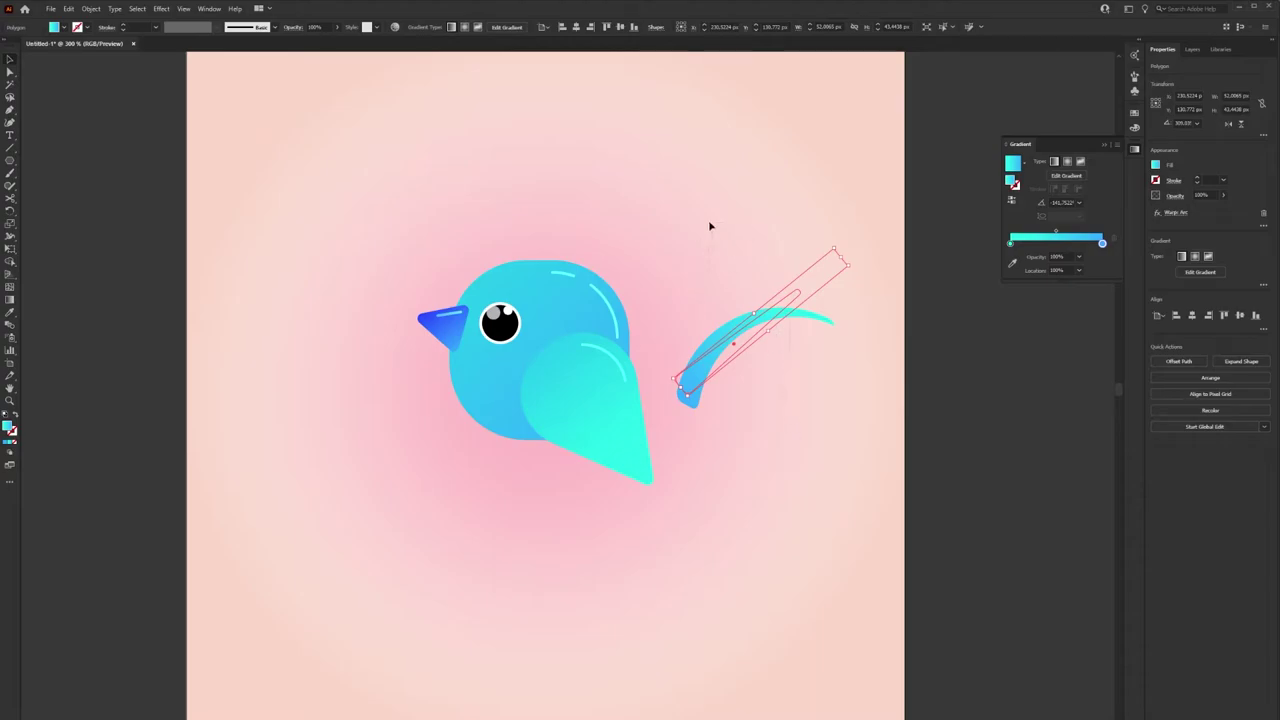
pyautogui.click(91, 9)
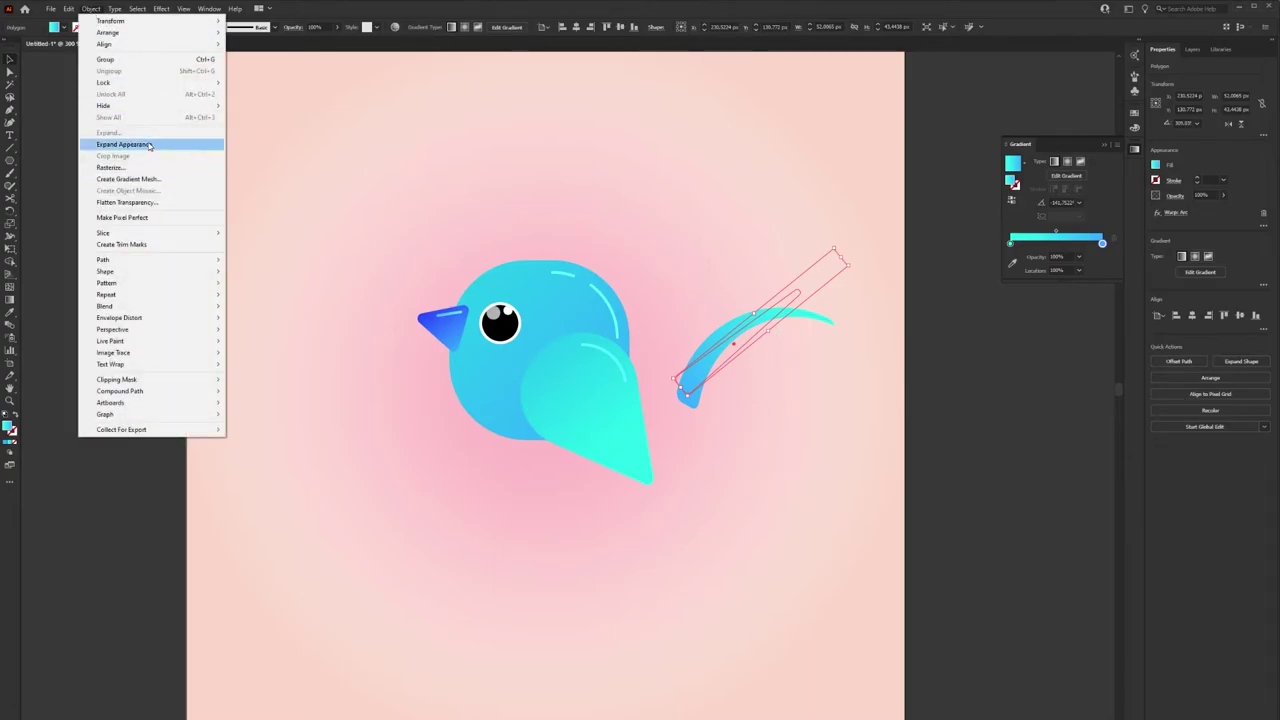
pyautogui.click(112, 145)
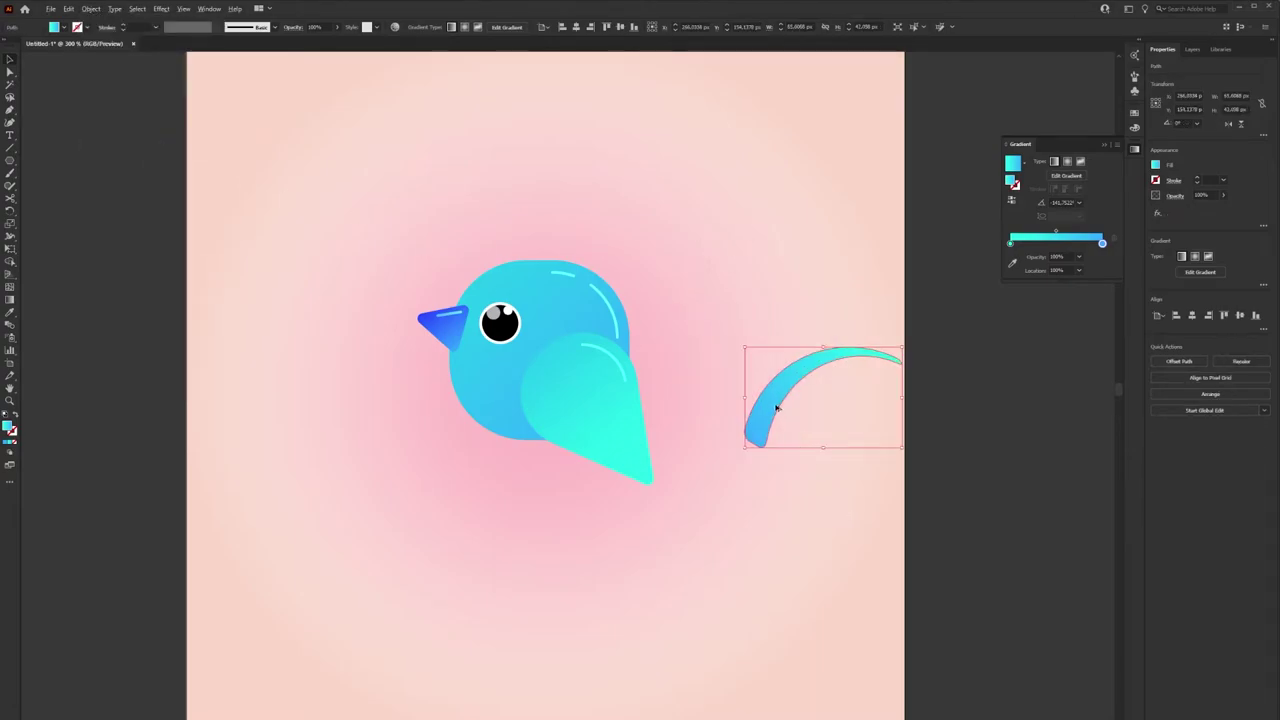
# - Duplicate the tail arc into a stack and move the second-lowest copy onto the bottom arc
pyautogui.moveTo(776, 407)
pyautogui.mouseDown()
pyautogui.moveTo(740, 315)
pyautogui.moveTo(685, 272)
pyautogui.mouseUp()
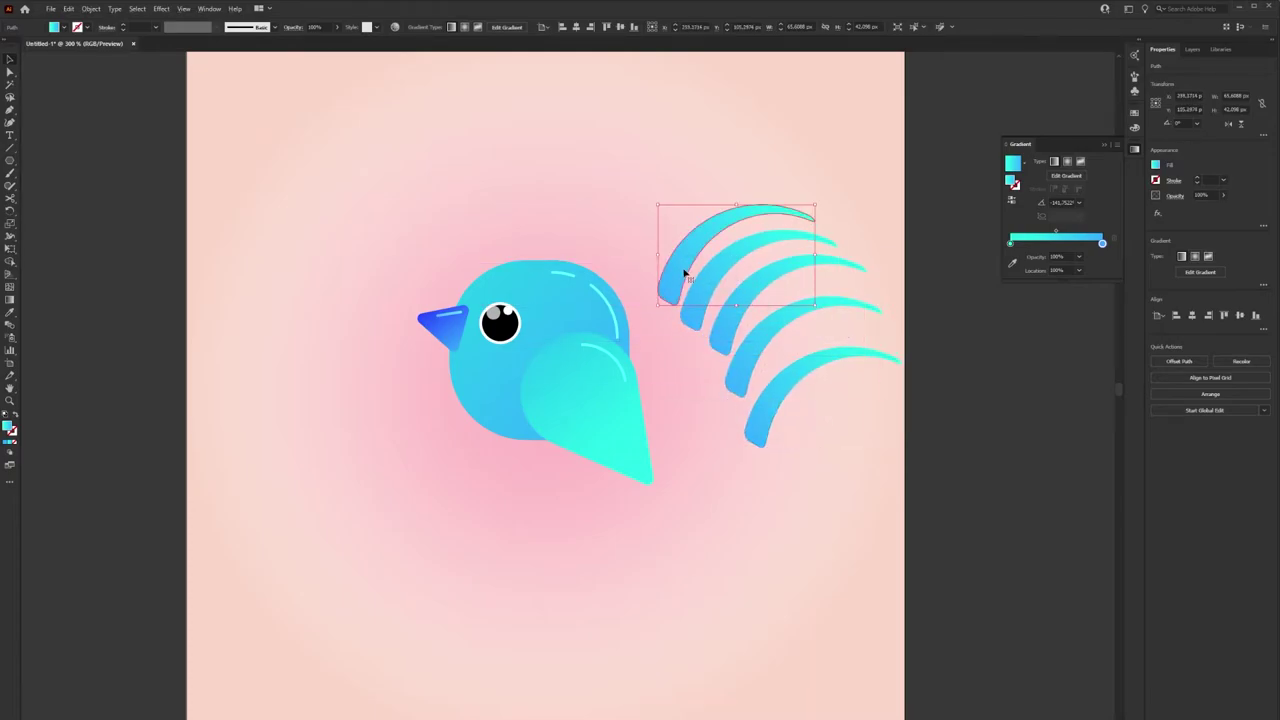
pyautogui.click(740, 370)
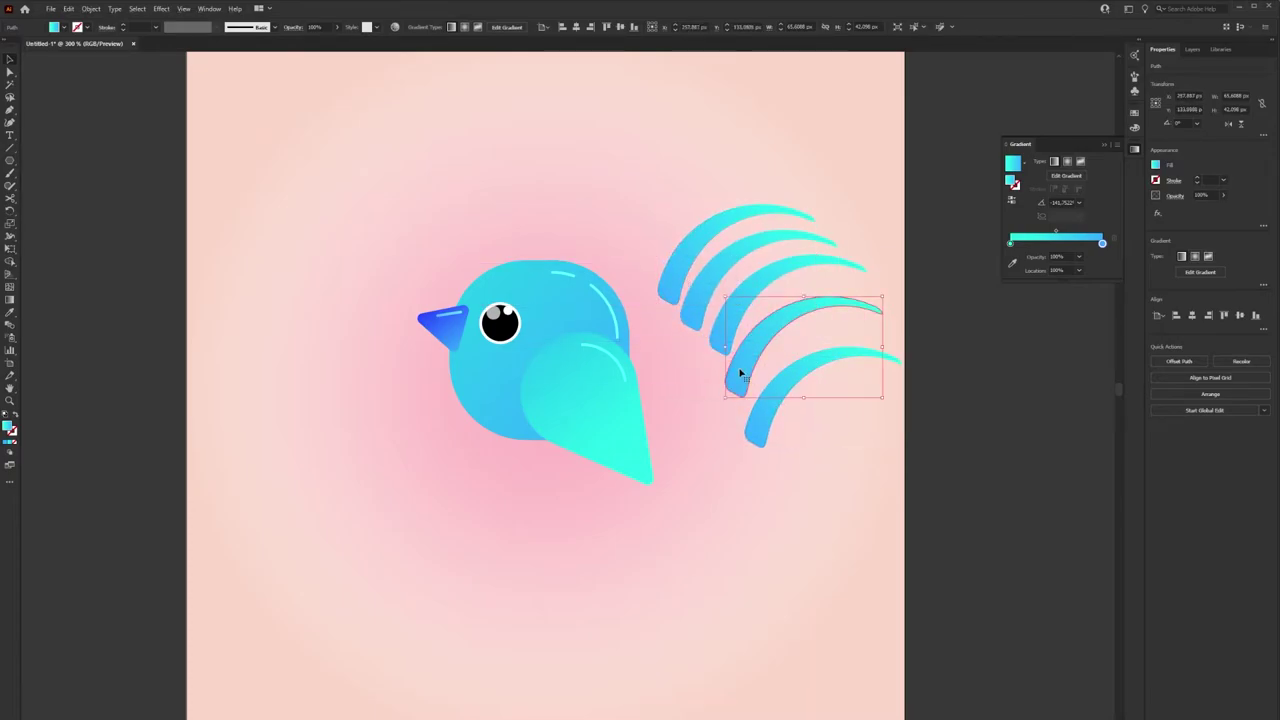
pyautogui.moveTo(740, 373); pyautogui.dragTo(794, 353)
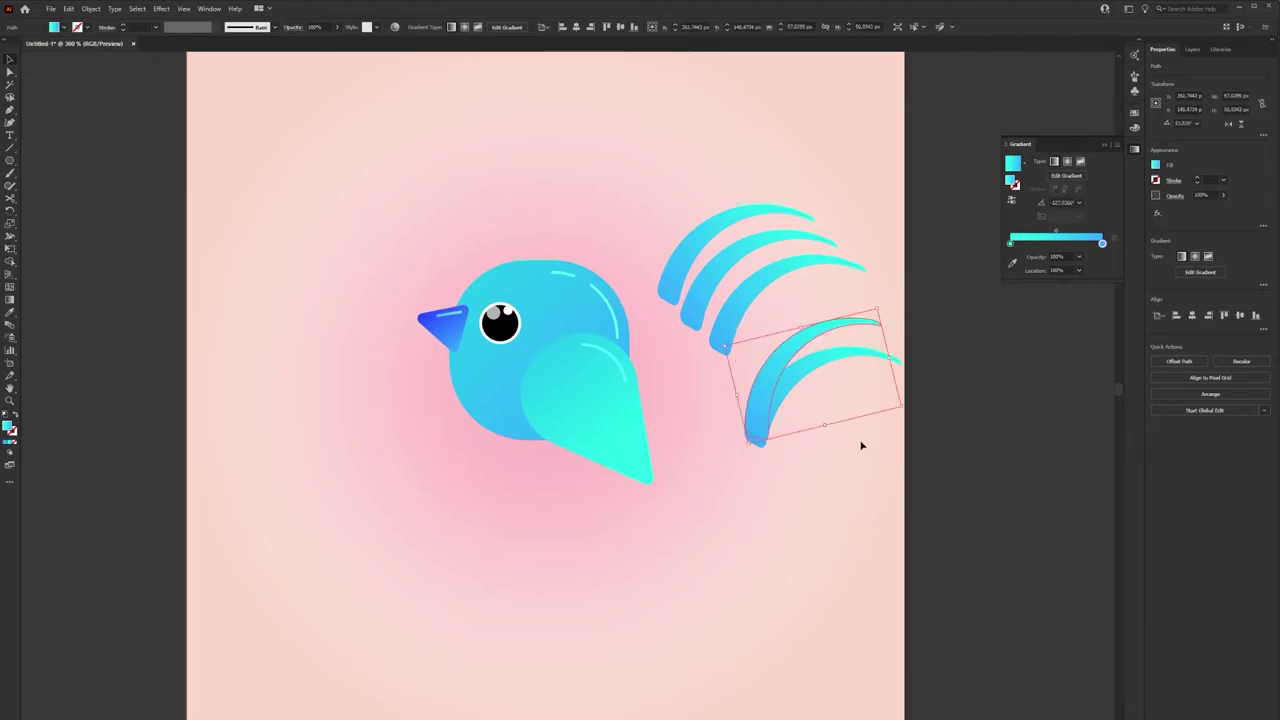
pyautogui.rightClick(785, 362)
pyautogui.moveTo(811, 551)
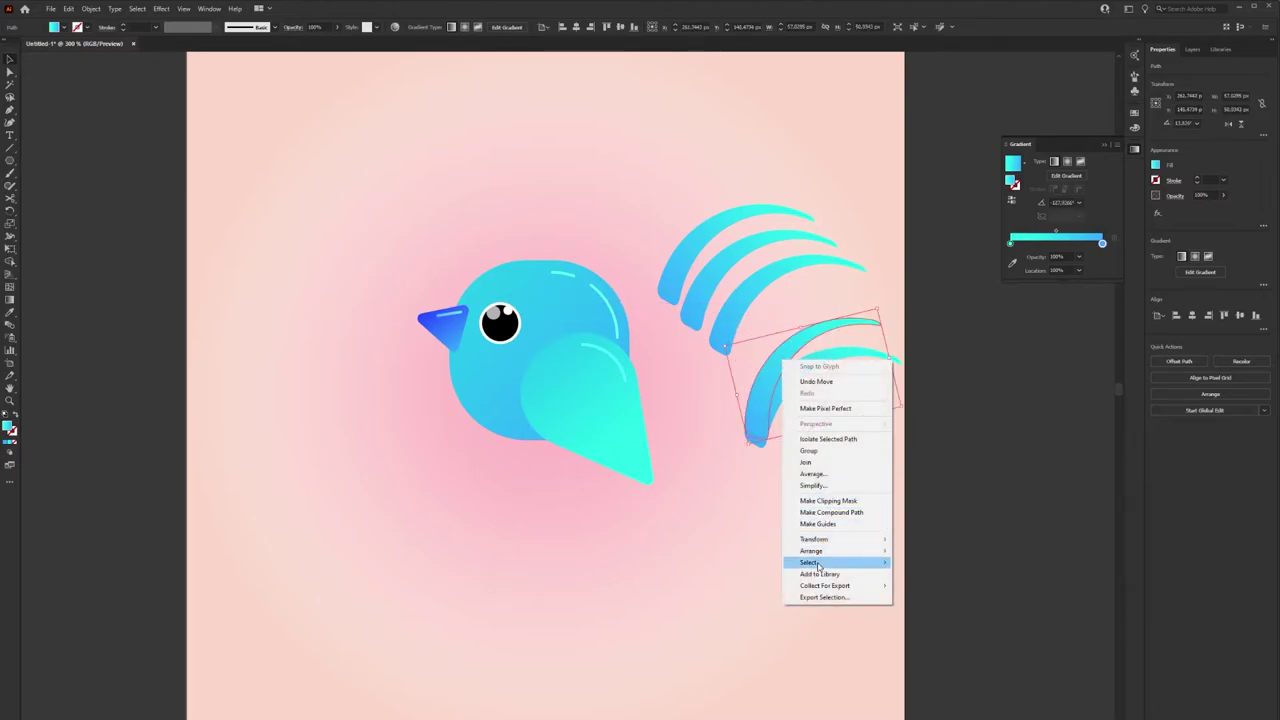
pyautogui.click(910, 551)
# - Move the third arc down, rotate it into the fan, and send it to the back
pyautogui.click(823, 514)
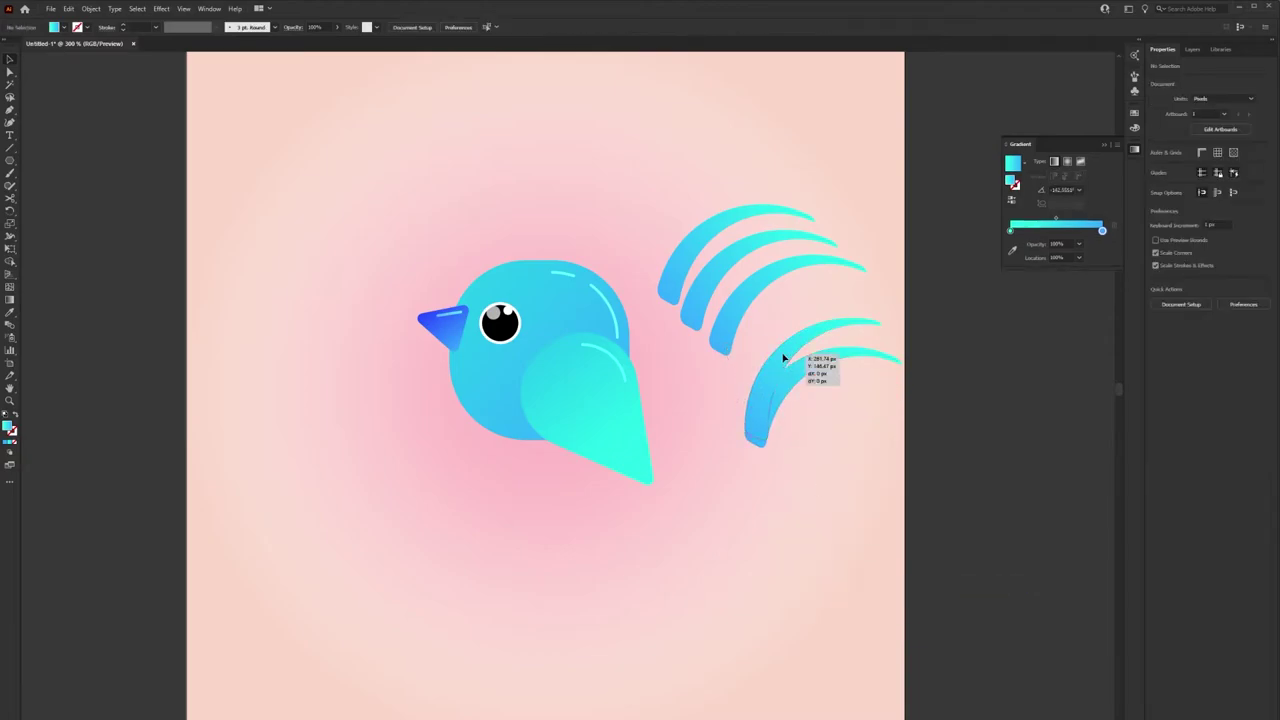
pyautogui.moveTo(747, 310); pyautogui.dragTo(760, 345)
pyautogui.moveTo(877, 285)
pyautogui.mouseDown()
pyautogui.moveTo(866, 305)
pyautogui.moveTo(857, 289)
pyautogui.mouseUp()
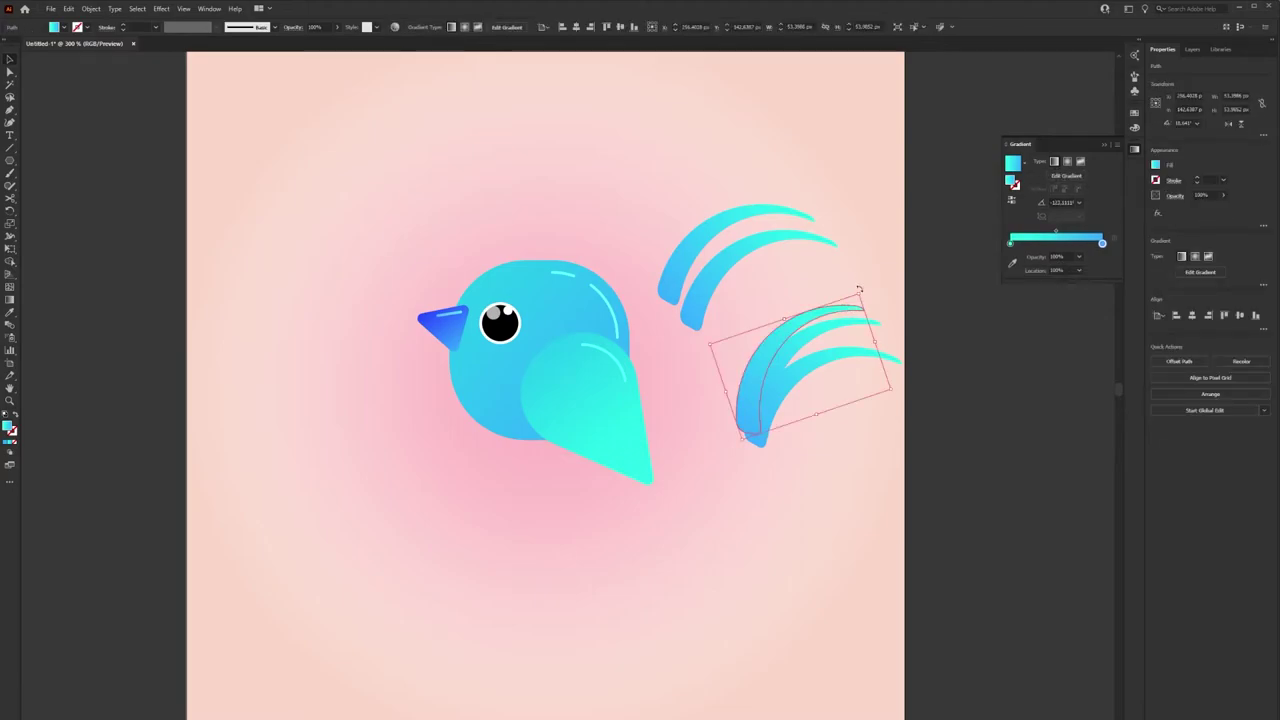
pyautogui.moveTo(780, 340); pyautogui.dragTo(767, 335)
pyautogui.rightClick(770, 335)
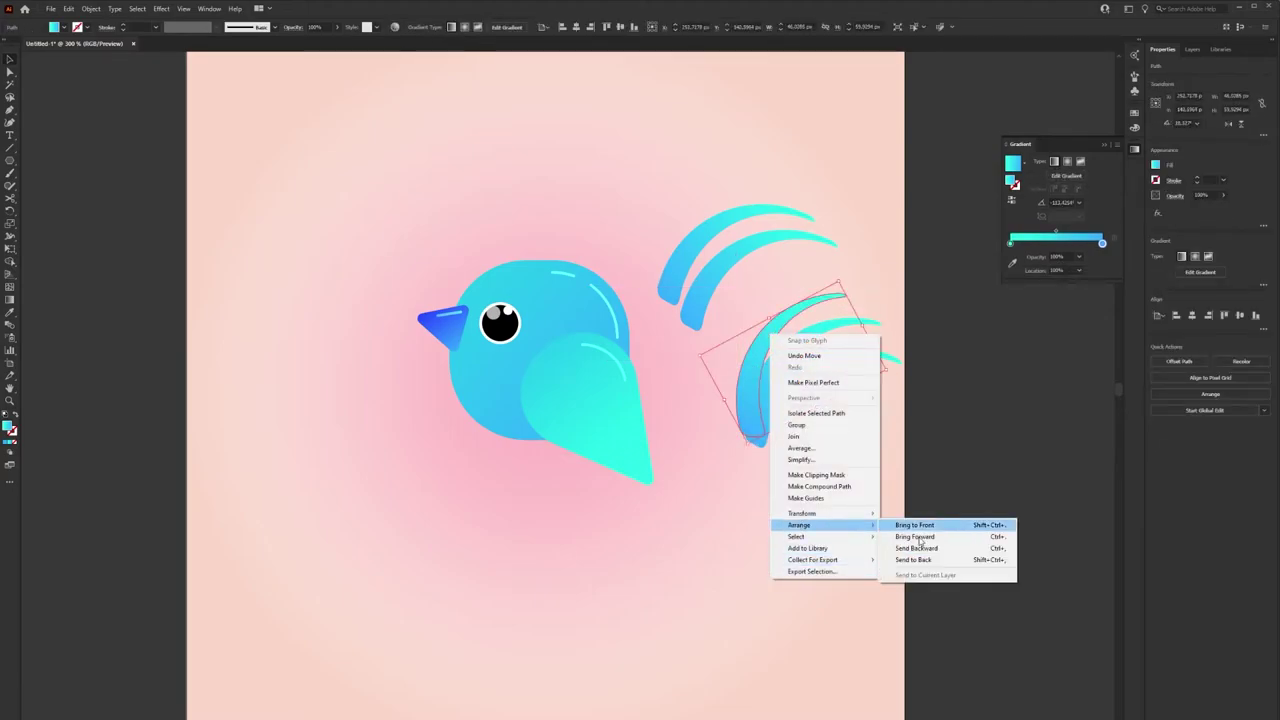
pyautogui.click(900, 563)
pyautogui.click(786, 506)
# - Re-angle the lower-left arc's gradient across its curve
pyautogui.click(760, 340)
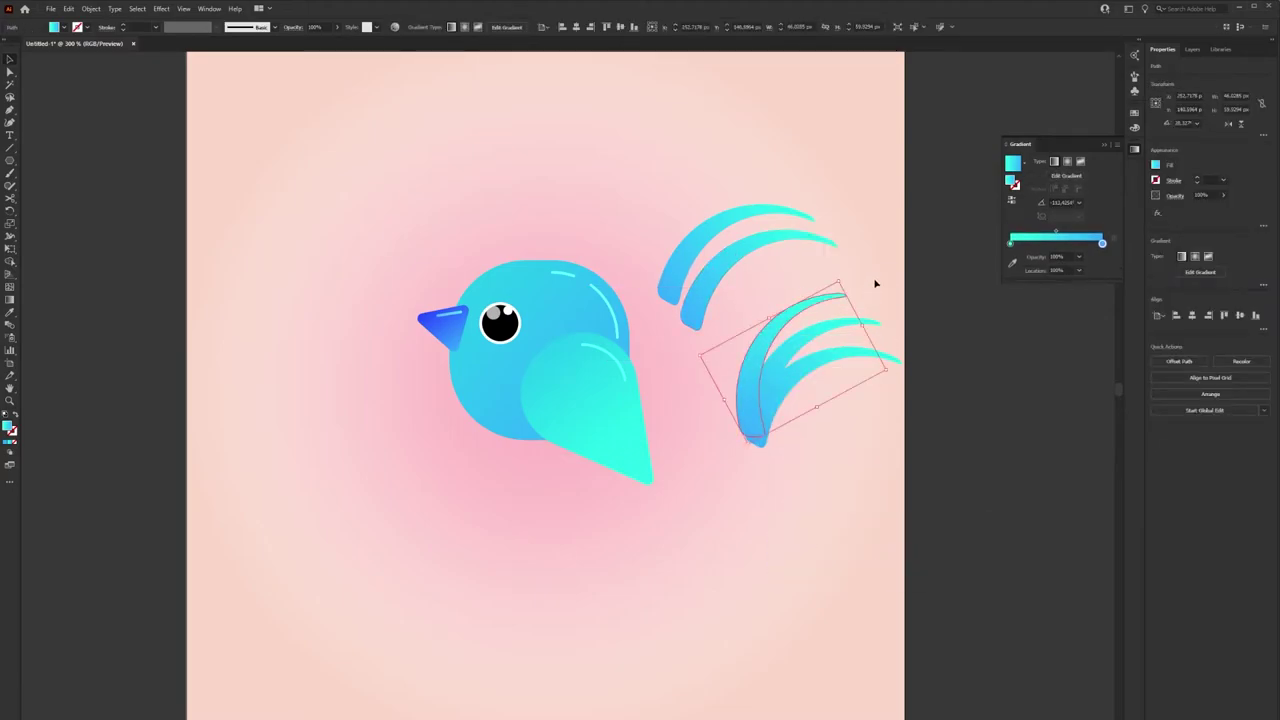
pyautogui.press('g')
pyautogui.moveTo(817, 276); pyautogui.dragTo(745, 441)
# - Set the feather's bottom gradient stop to a darker blue and nudge the feather up-left
pyautogui.doubleClick(747, 440)
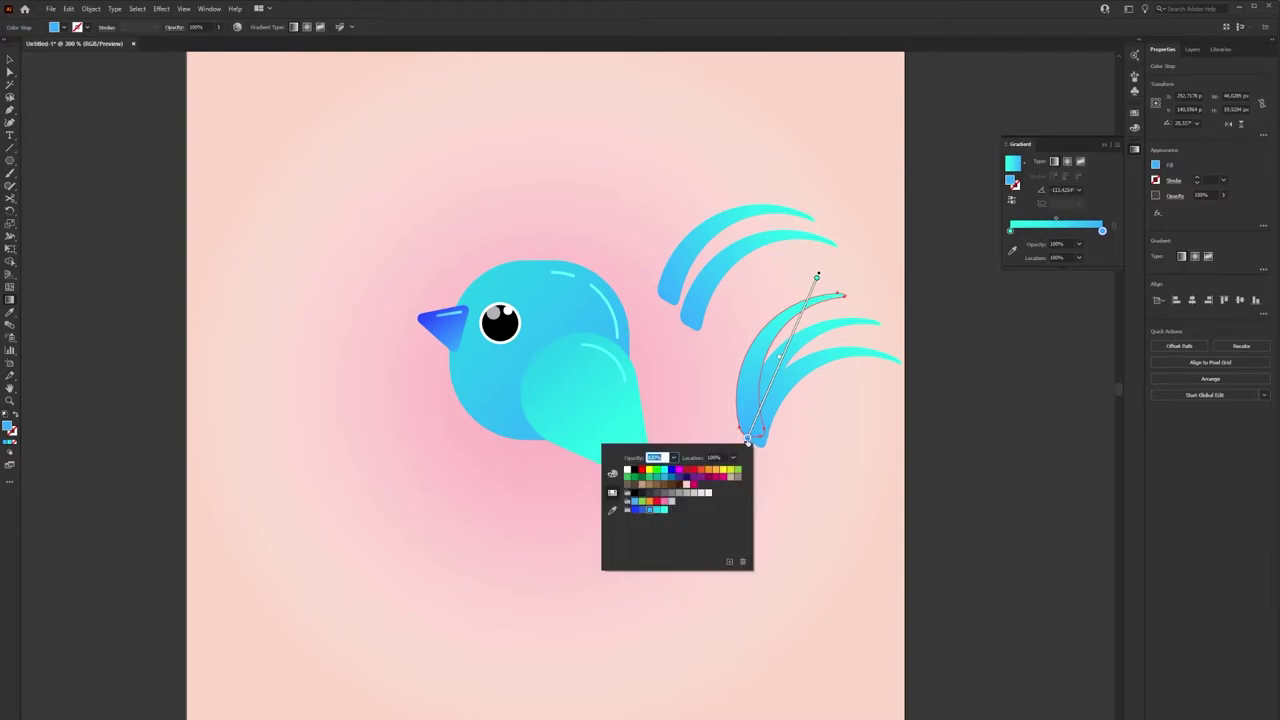
pyautogui.click(644, 511)
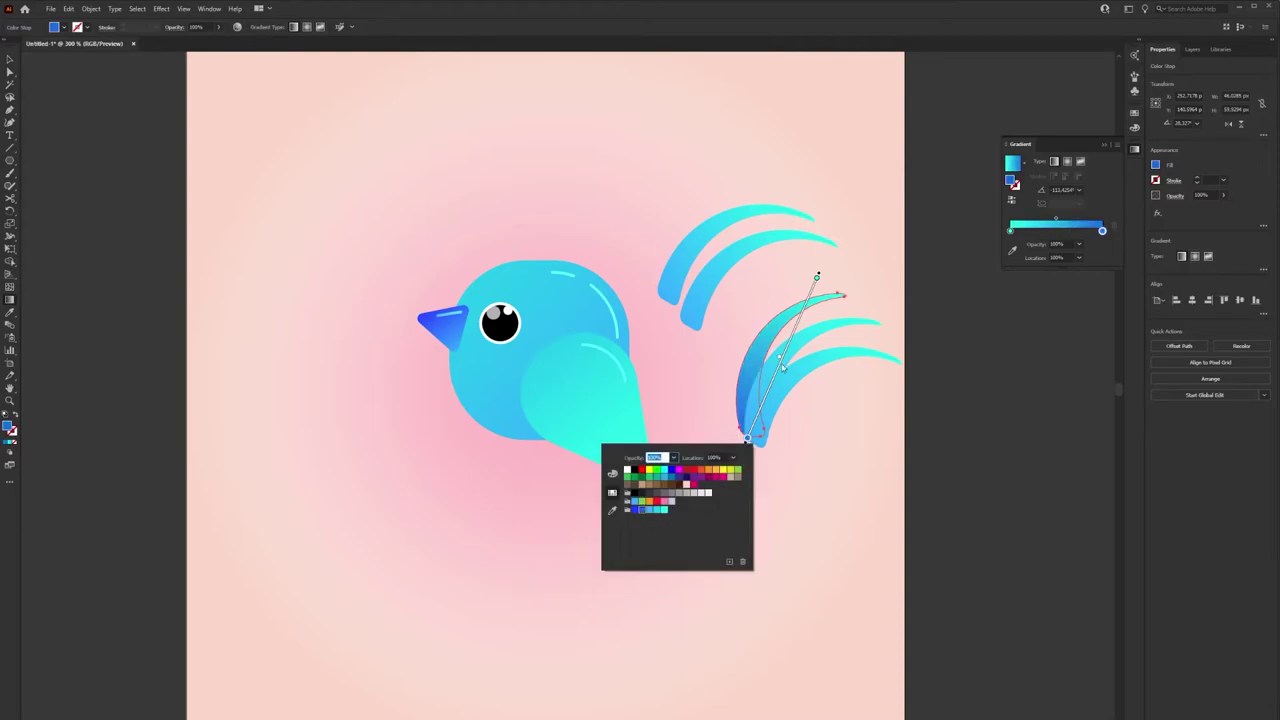
pyautogui.click(663, 510)
pyautogui.click(643, 510)
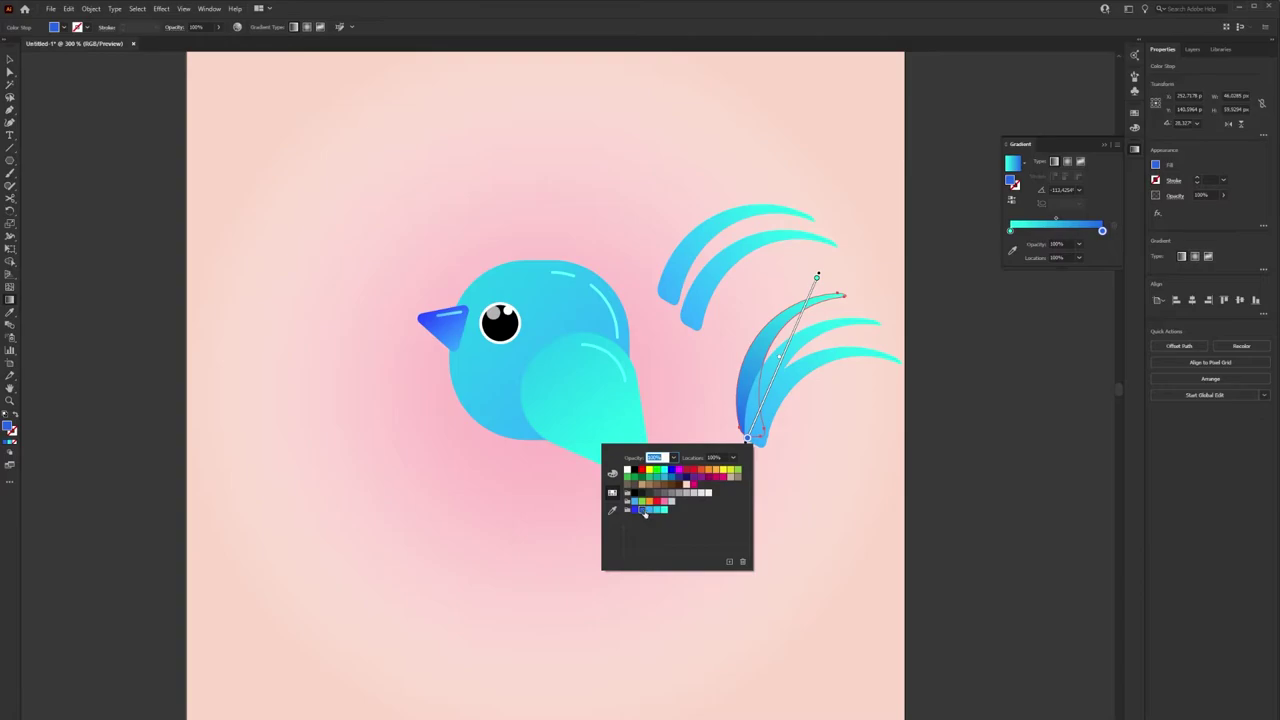
pyautogui.click(778, 362)
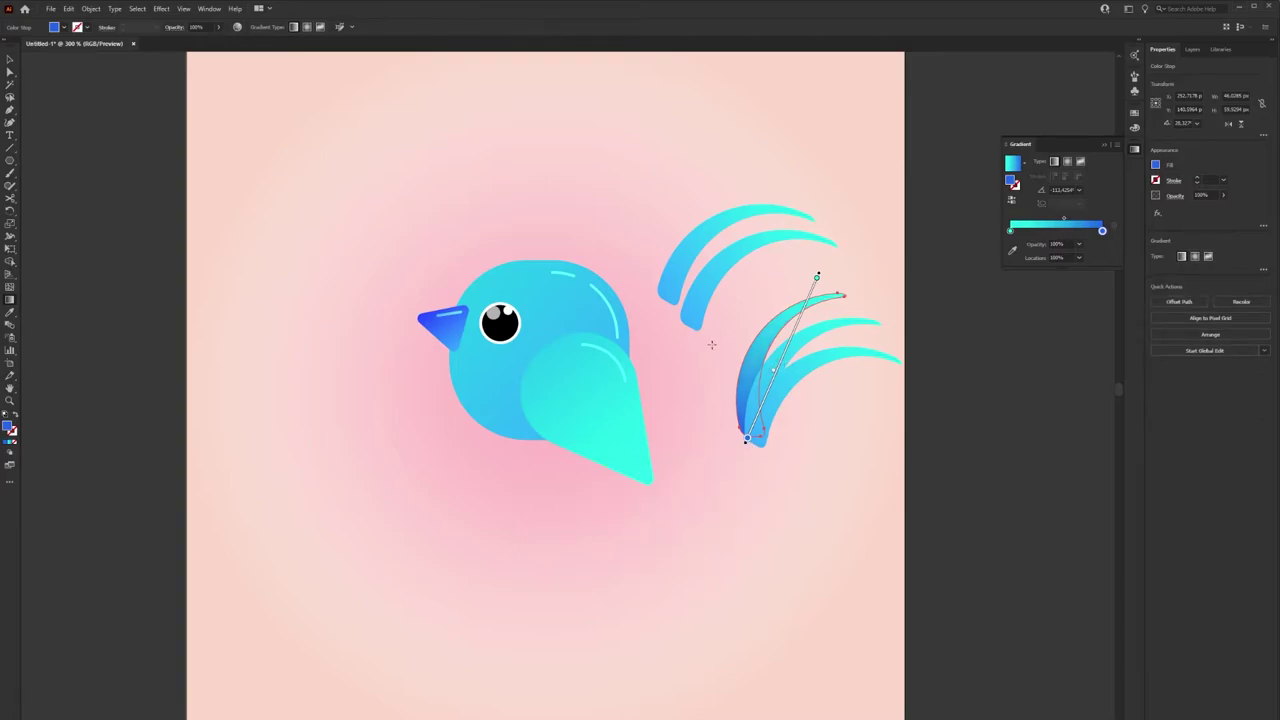
pyautogui.press('v')
pyautogui.moveTo(741, 393); pyautogui.dragTo(727, 358)
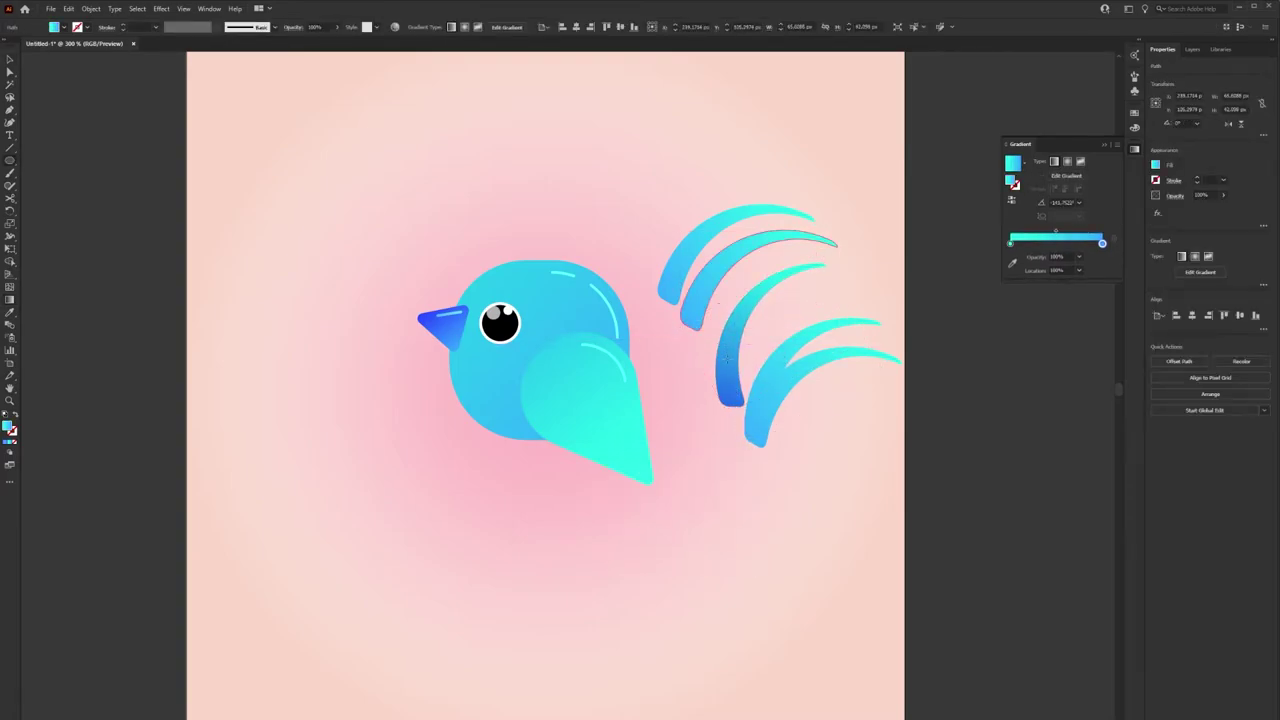
pyautogui.press('Return')
pyautogui.press('Return')
# - Copy the dark-blue gradient onto the other feathers and re-angle each one's gradient
pyautogui.click(733, 348)
pyautogui.keyDown('ctrl'); pyautogui.click(695, 255); pyautogui.keyUp('ctrl')
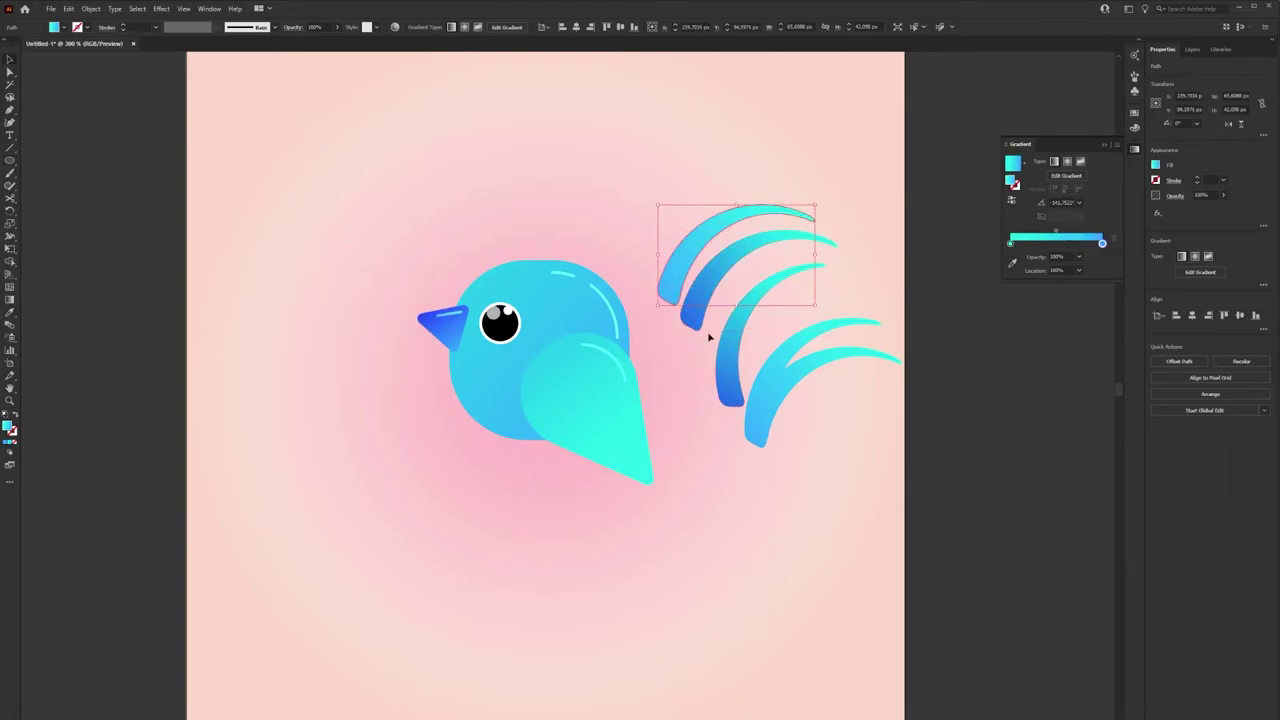
pyautogui.click(743, 357)
pyautogui.keyDown('ctrl'); pyautogui.click(702, 305); pyautogui.keyUp('ctrl')
pyautogui.keyDown('ctrl'); pyautogui.click(702, 305); pyautogui.keyUp('ctrl')
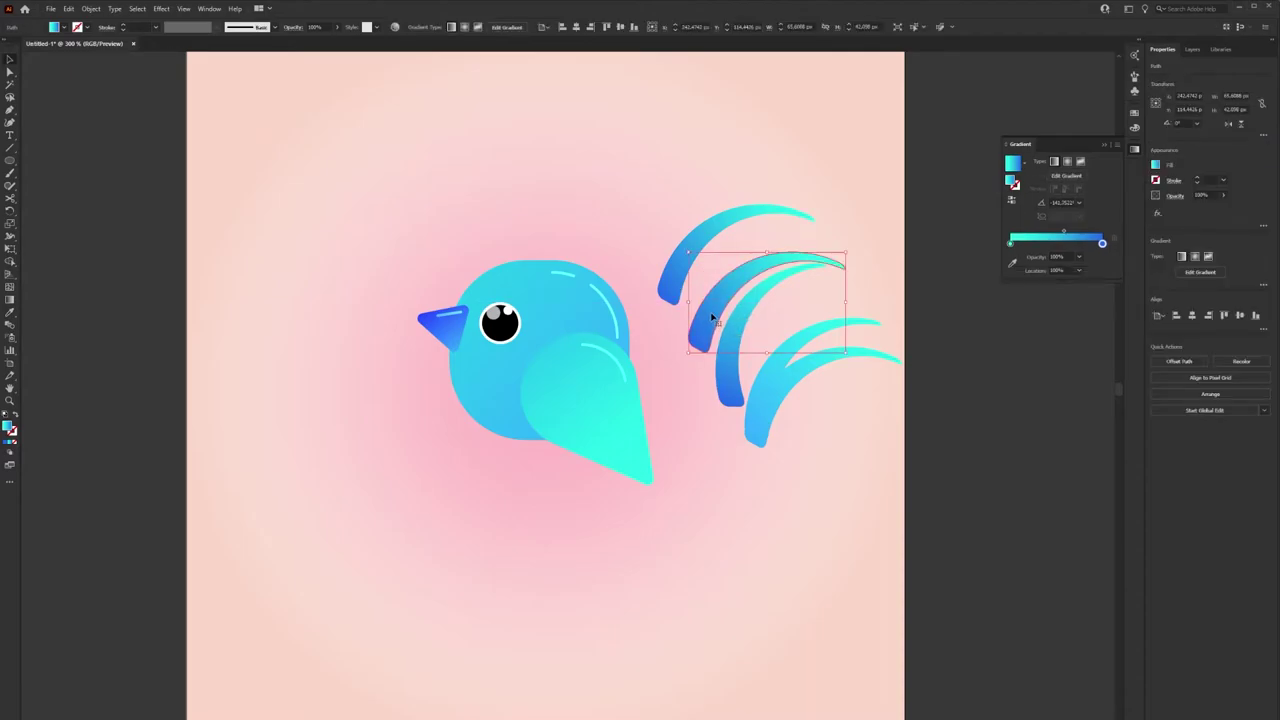
pyautogui.press('g')
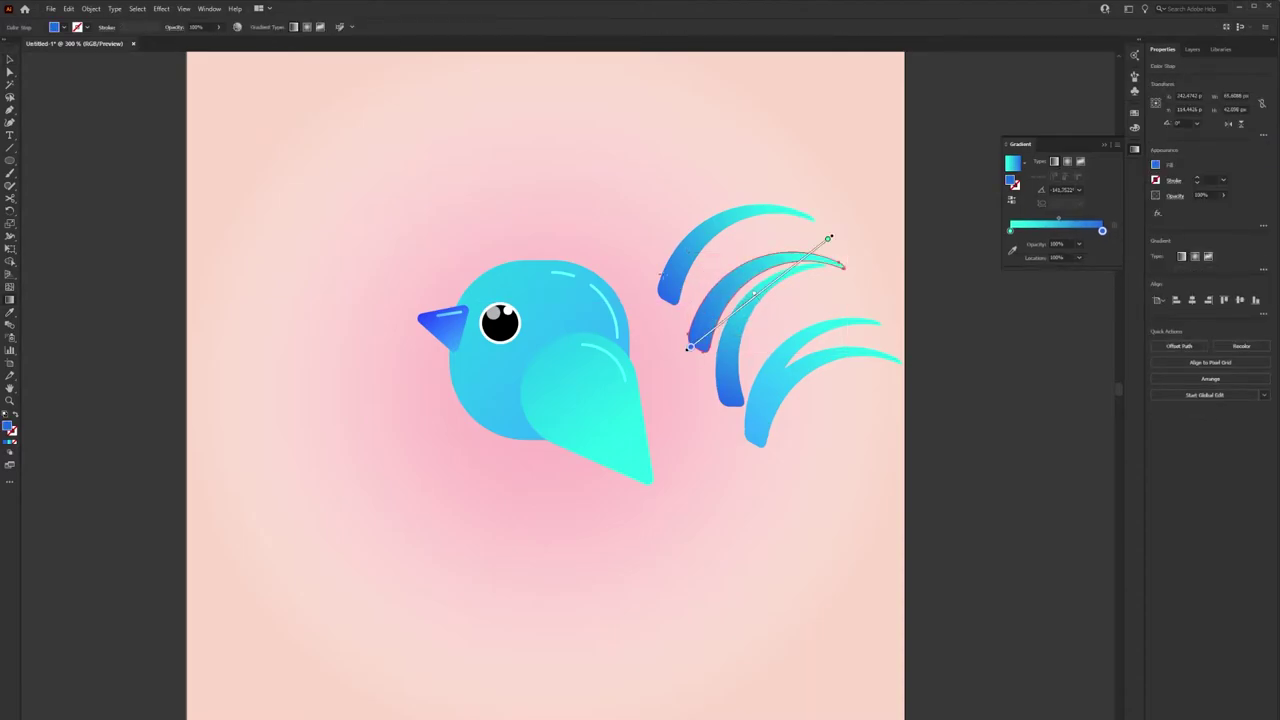
pyautogui.keyDown('ctrl'); pyautogui.click(697, 263); pyautogui.keyUp('ctrl')
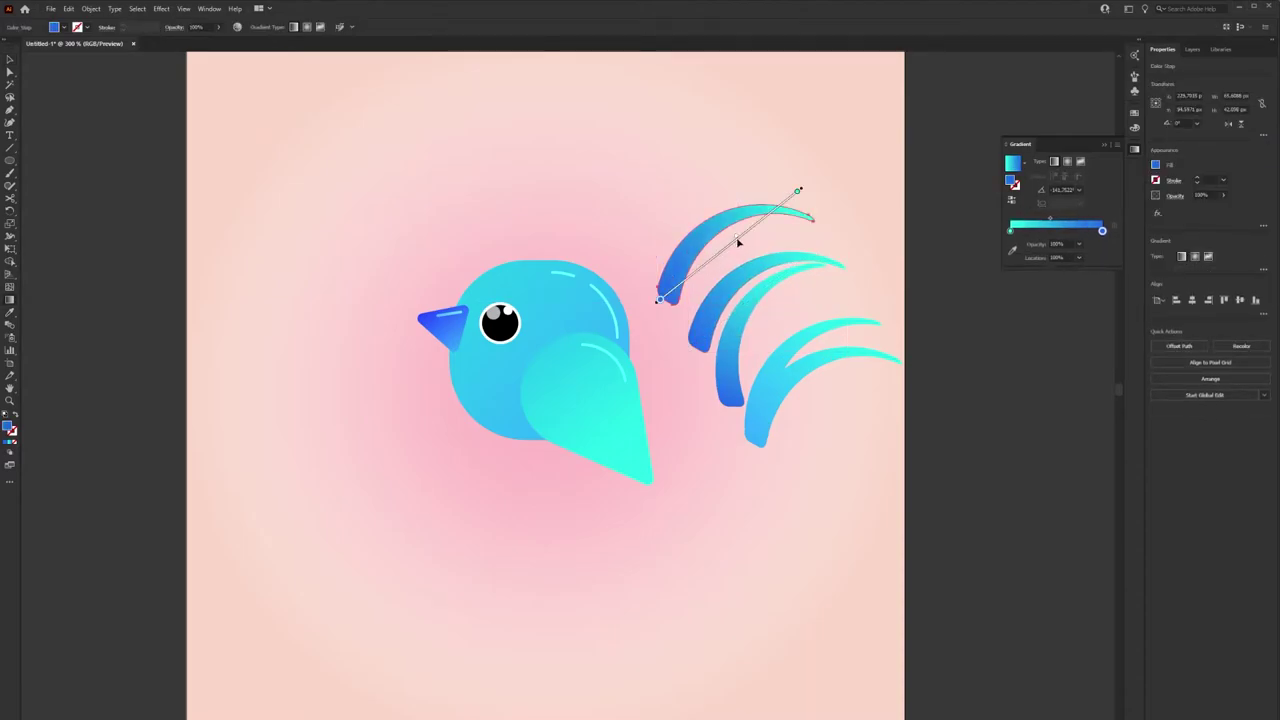
pyautogui.keyDown('ctrl'); pyautogui.click(703, 286); pyautogui.keyUp('ctrl')
pyautogui.keyDown('ctrl'); pyautogui.click(728, 363); pyautogui.keyUp('ctrl')
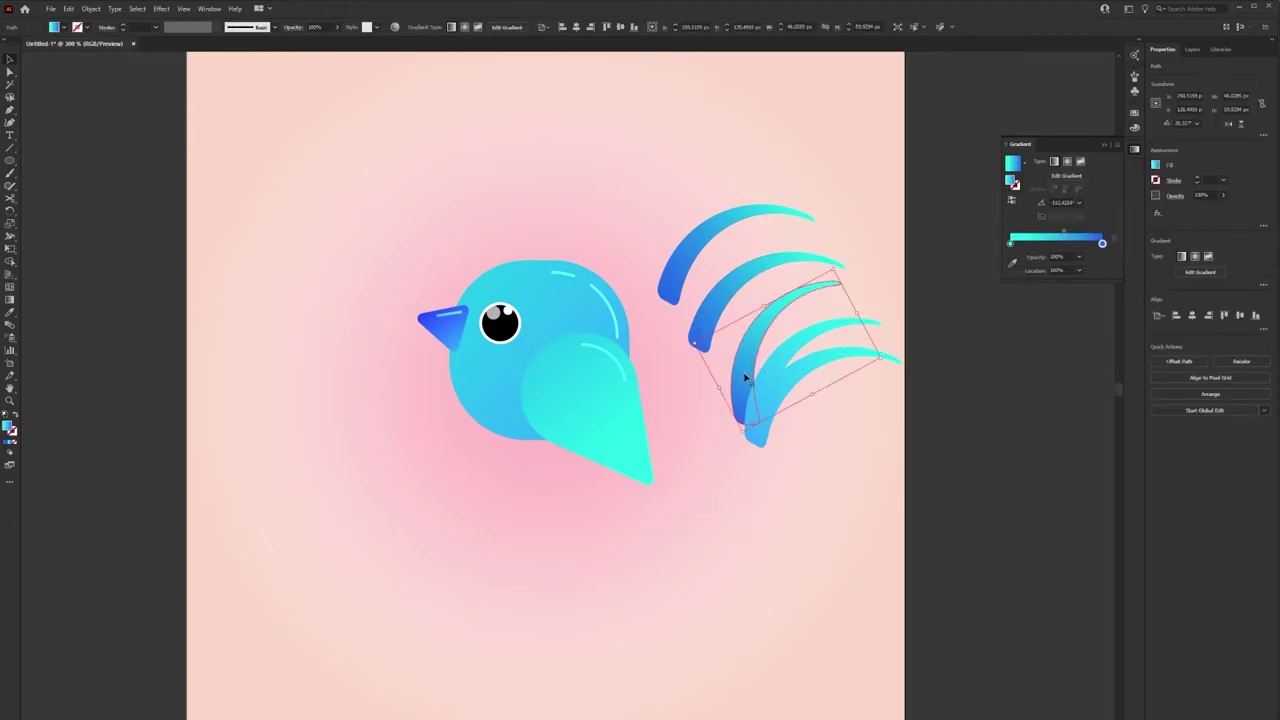
# - Move the third feather into the lower cluster and send it behind the others
pyautogui.moveTo(745, 378); pyautogui.dragTo(747, 355)
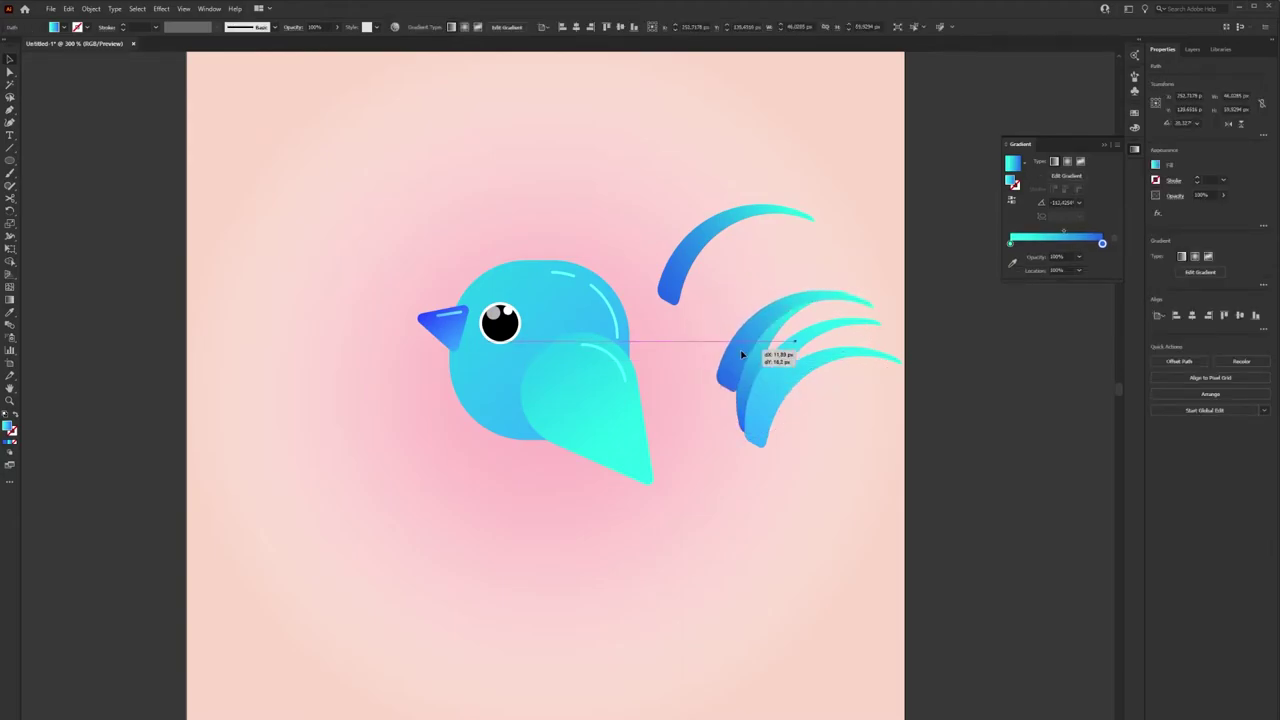
pyautogui.rightClick(747, 353)
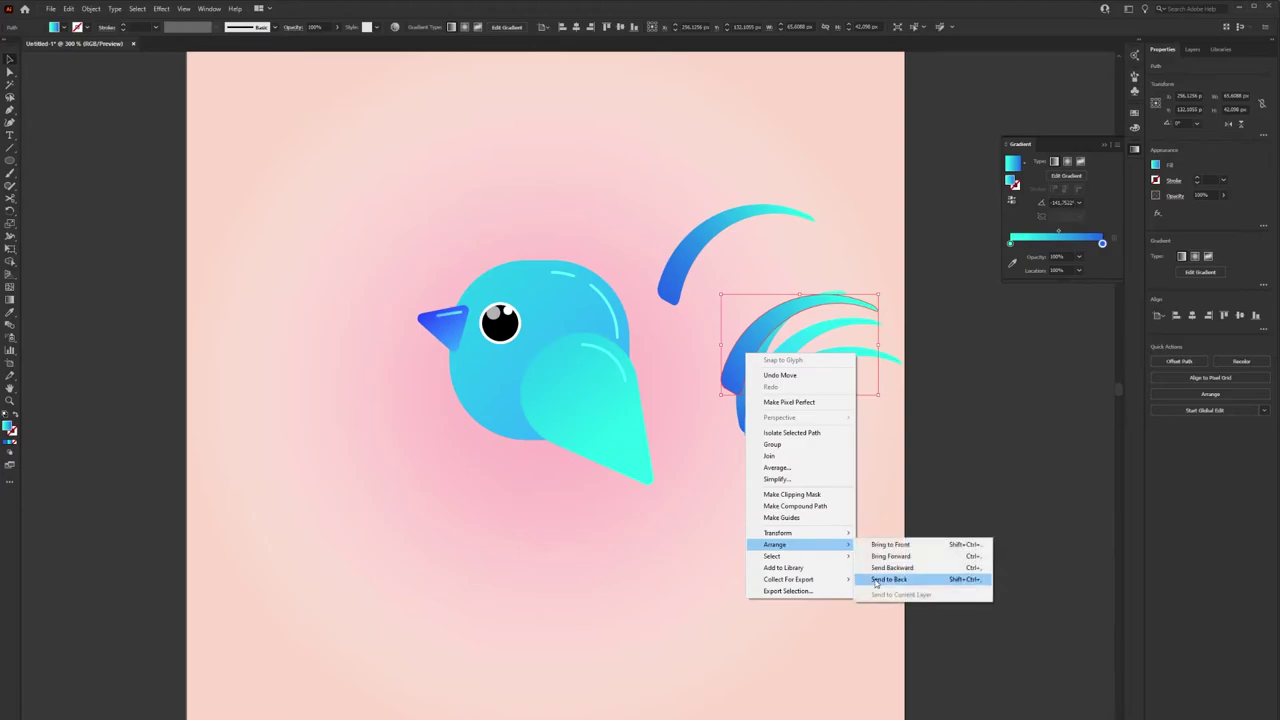
pyautogui.click(900, 580)
pyautogui.moveTo(727, 375)
pyautogui.mouseDown()
pyautogui.moveTo(688, 361)
pyautogui.moveTo(740, 410)
pyautogui.moveTo(893, 318)
pyautogui.moveTo(823, 294)
pyautogui.mouseUp()
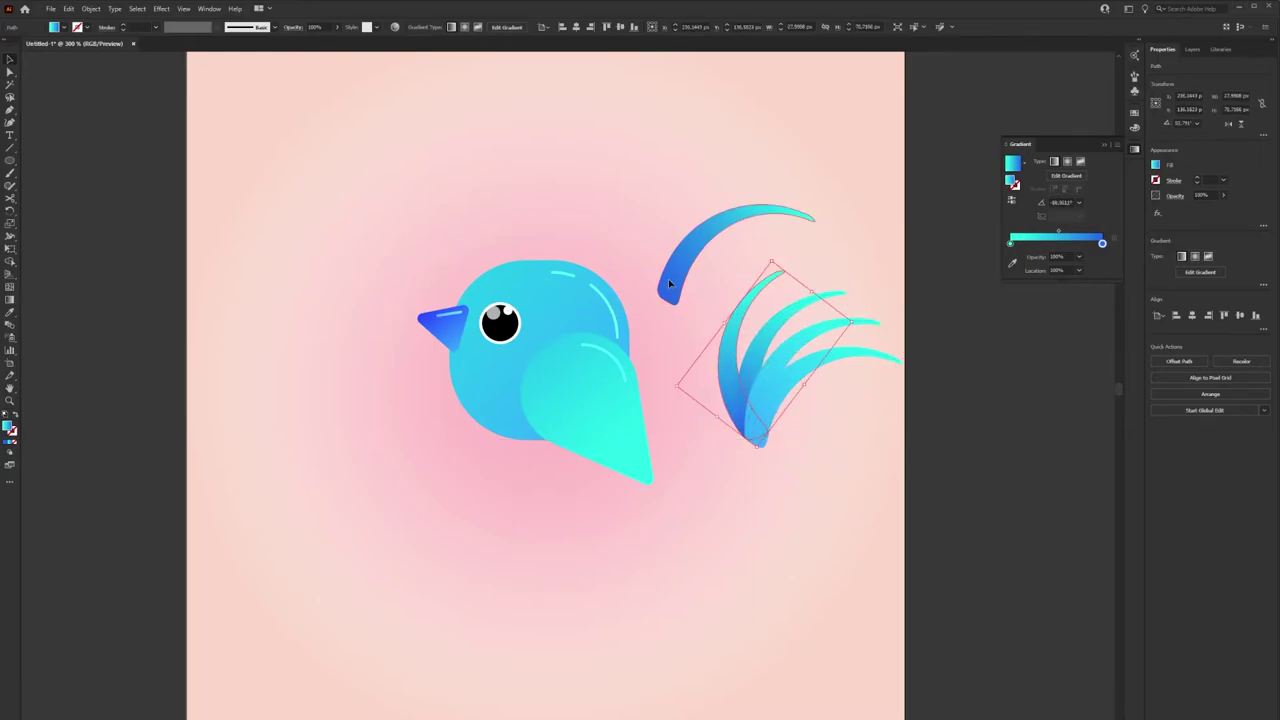
# - Rotate the upper arc feather into the bottom of the tail and send it to the back
pyautogui.moveTo(703, 348); pyautogui.dragTo(740, 400)
pyautogui.moveTo(845, 300)
pyautogui.mouseDown()
pyautogui.moveTo(786, 357)
pyautogui.moveTo(749, 371)
pyautogui.moveTo(730, 348)
pyautogui.moveTo(745, 405)
pyautogui.mouseUp()
pyautogui.moveTo(855, 395); pyautogui.dragTo(914, 430)
pyautogui.rightClick(780, 407)
pyautogui.moveTo(810, 599)
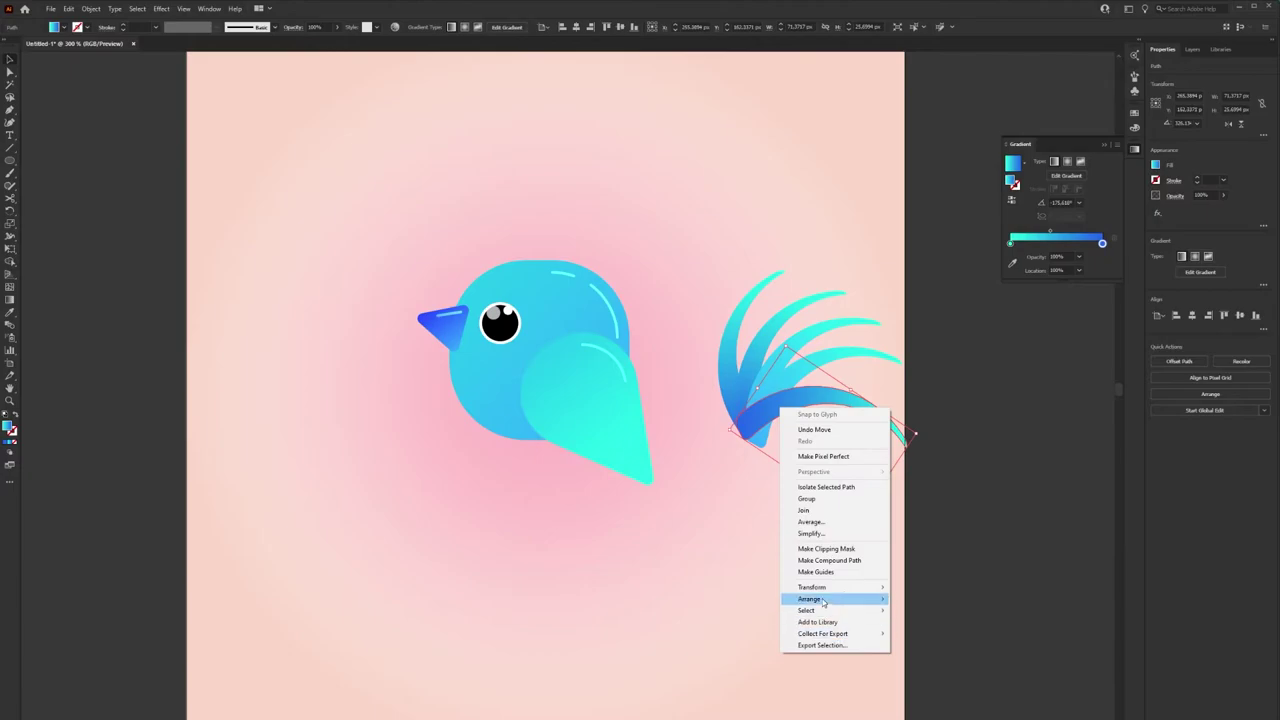
pyautogui.click(923, 633)
pyautogui.click(792, 602)
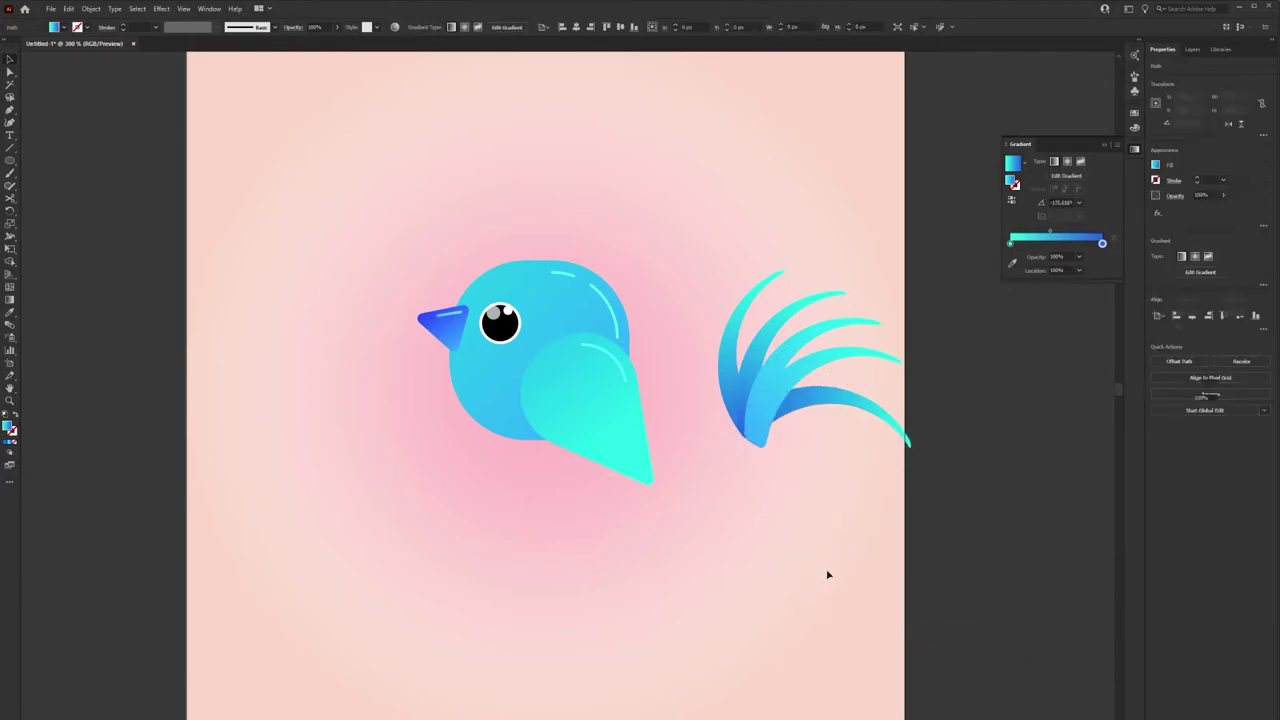
# - Shift the whole tail cluster about 33 px left toward the body
pyautogui.moveTo(829, 574); pyautogui.dragTo(705, 262)
pyautogui.moveTo(719, 359)
pyautogui.mouseDown()
pyautogui.moveTo(686, 359)
pyautogui.moveTo(686, 331)
pyautogui.mouseUp()
pyautogui.click(811, 600)
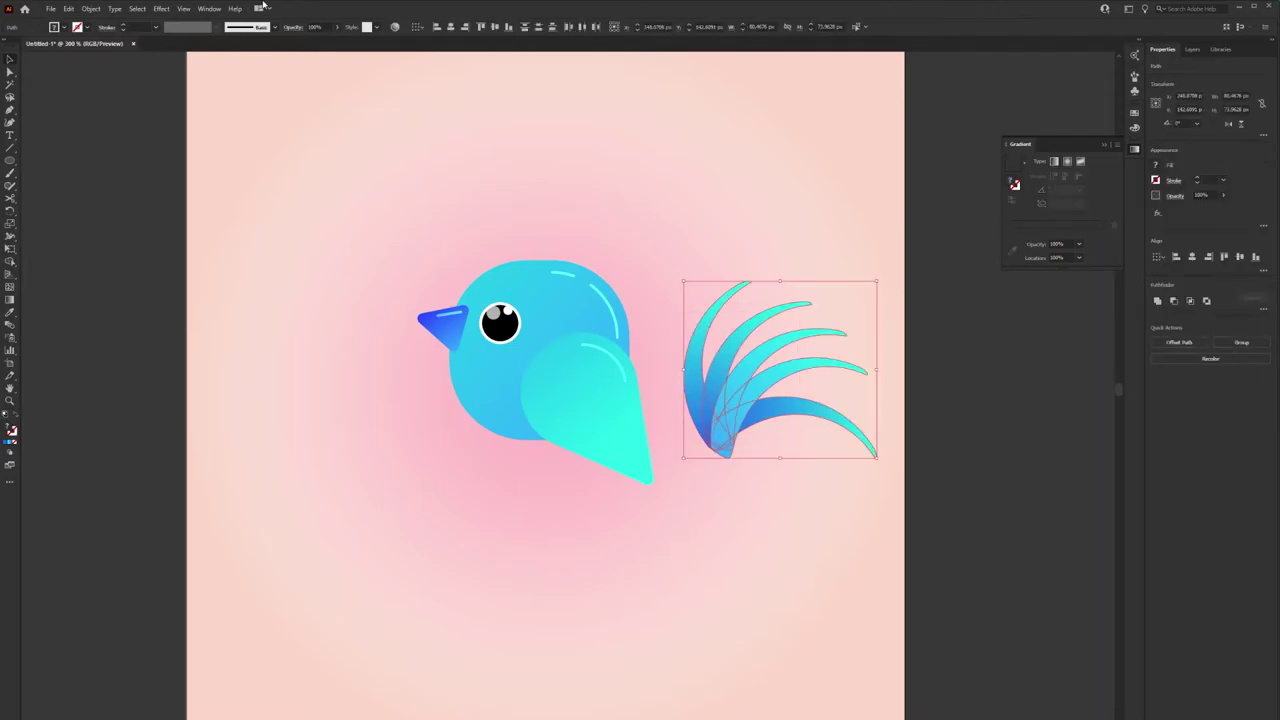
# - Add a drop shadow to the tail with 1 px X and Y offsets and 1 px blur
pyautogui.click(161, 8)
pyautogui.moveTo(176, 128)
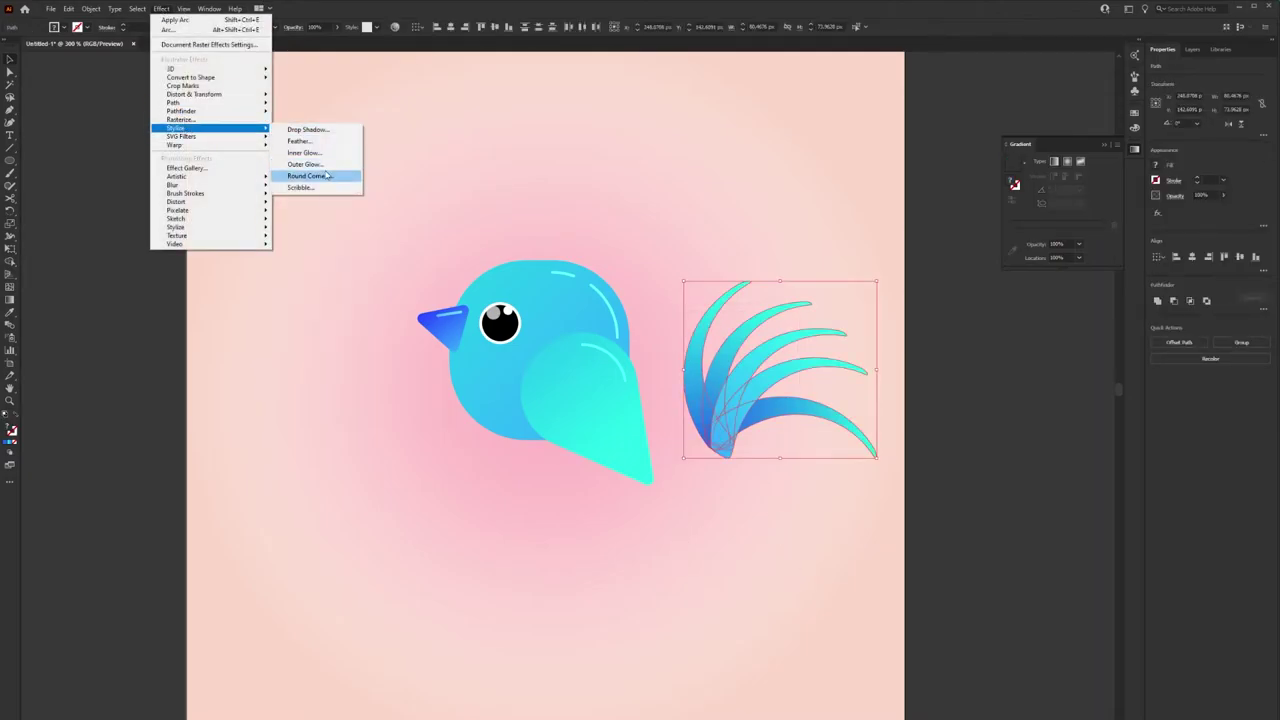
pyautogui.click(307, 129)
pyautogui.moveTo(240, 223)
pyautogui.mouseDown()
pyautogui.moveTo(574, 109)
pyautogui.moveTo(555, 309)
pyautogui.mouseUp()
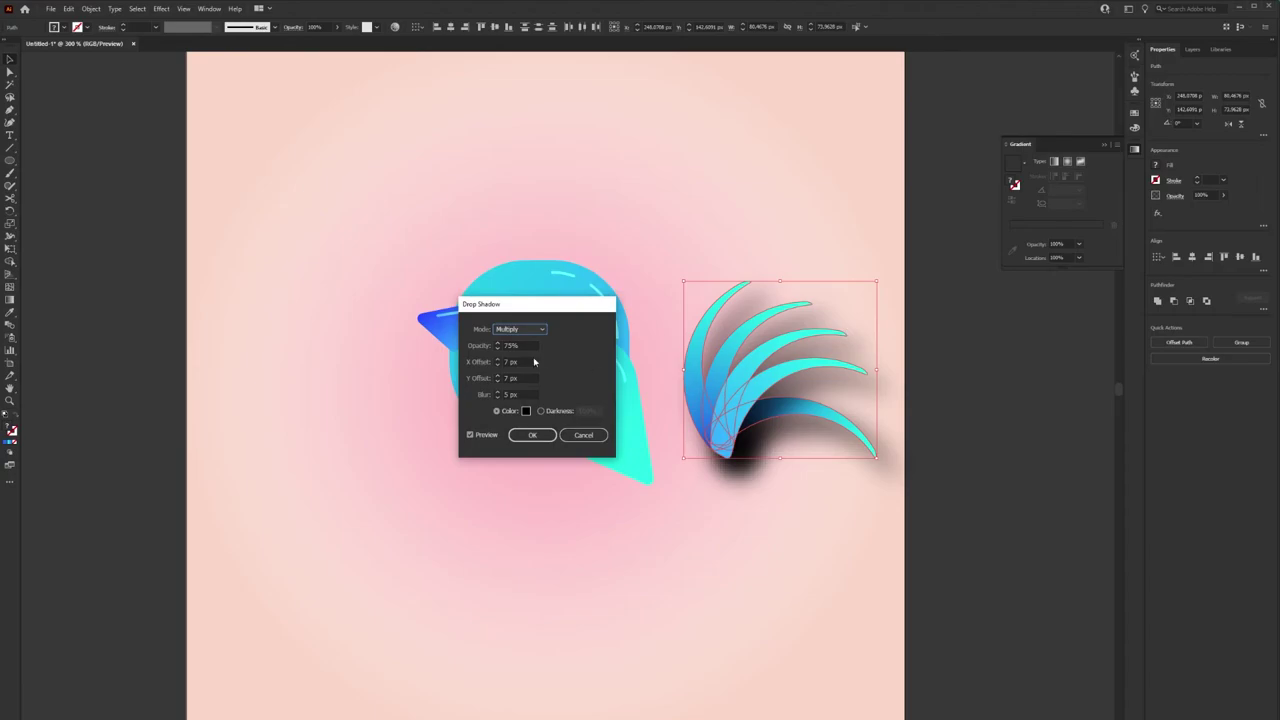
pyautogui.doubleClick(529, 358)
pyautogui.write('1')
pyautogui.press('Tab')
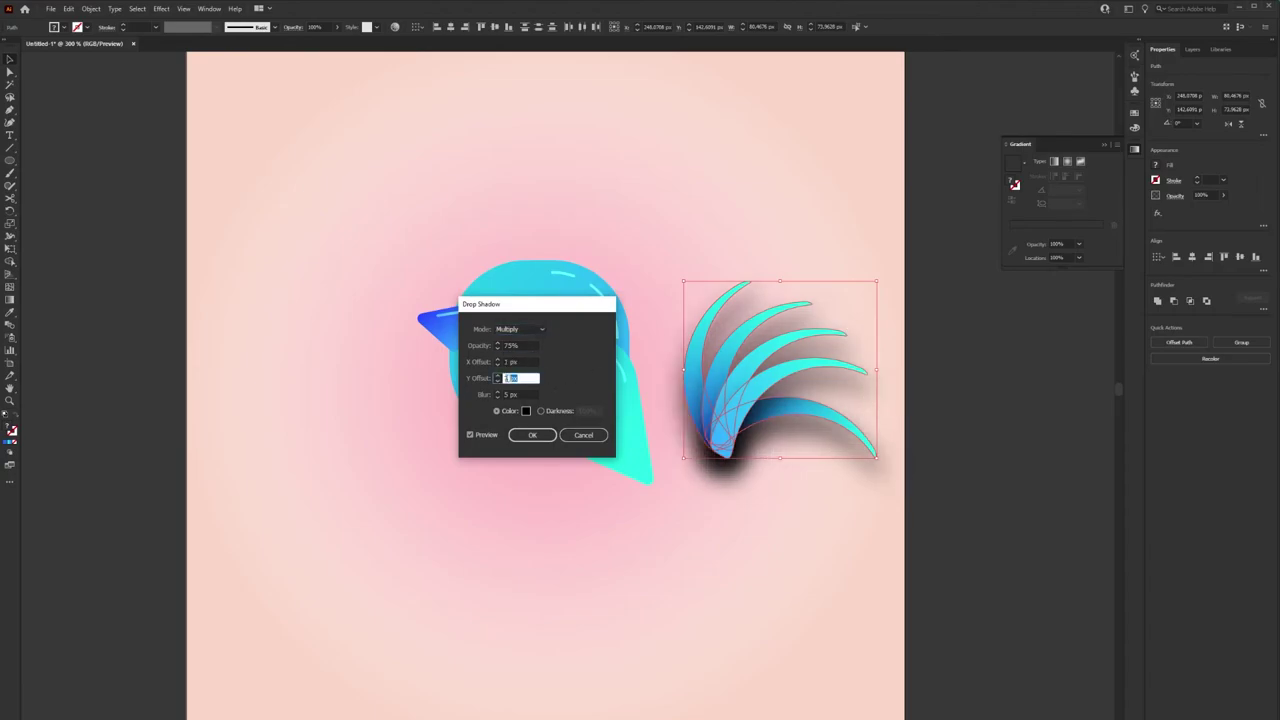
pyautogui.write('1')
pyautogui.press('Tab')
pyautogui.write('1')
pyautogui.click(525, 377)
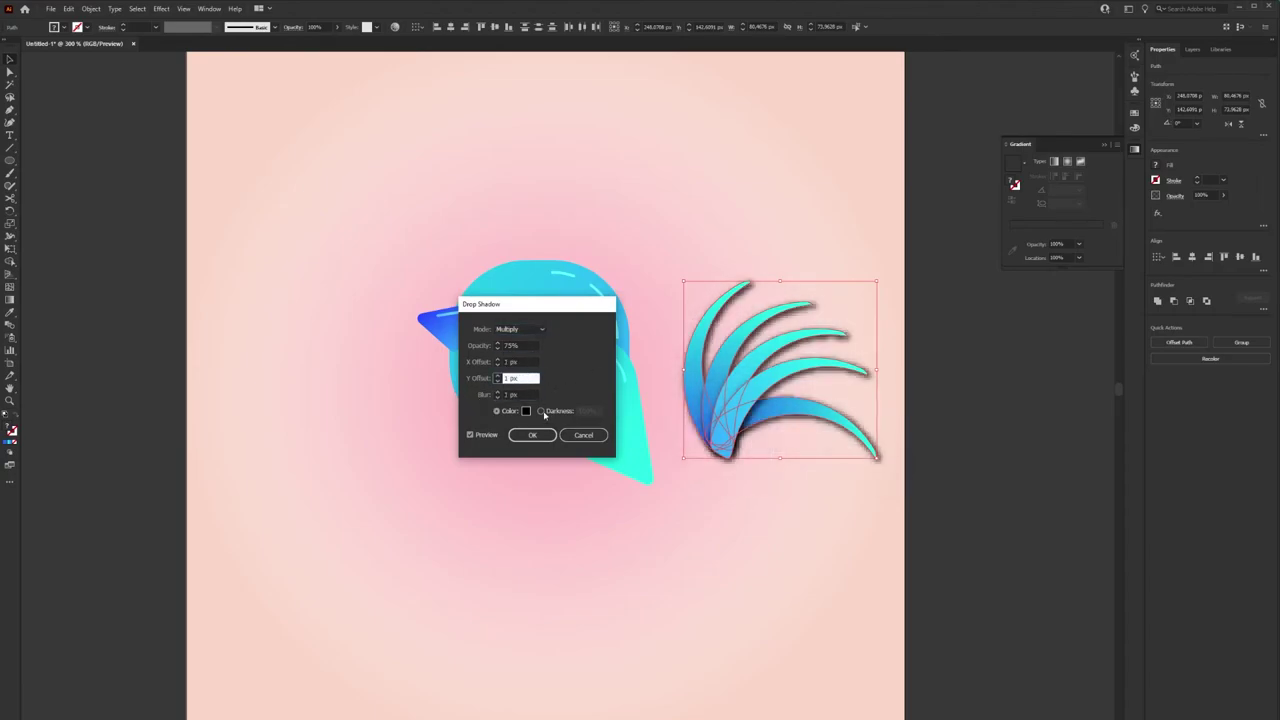
pyautogui.moveTo(528, 309); pyautogui.dragTo(502, 285)
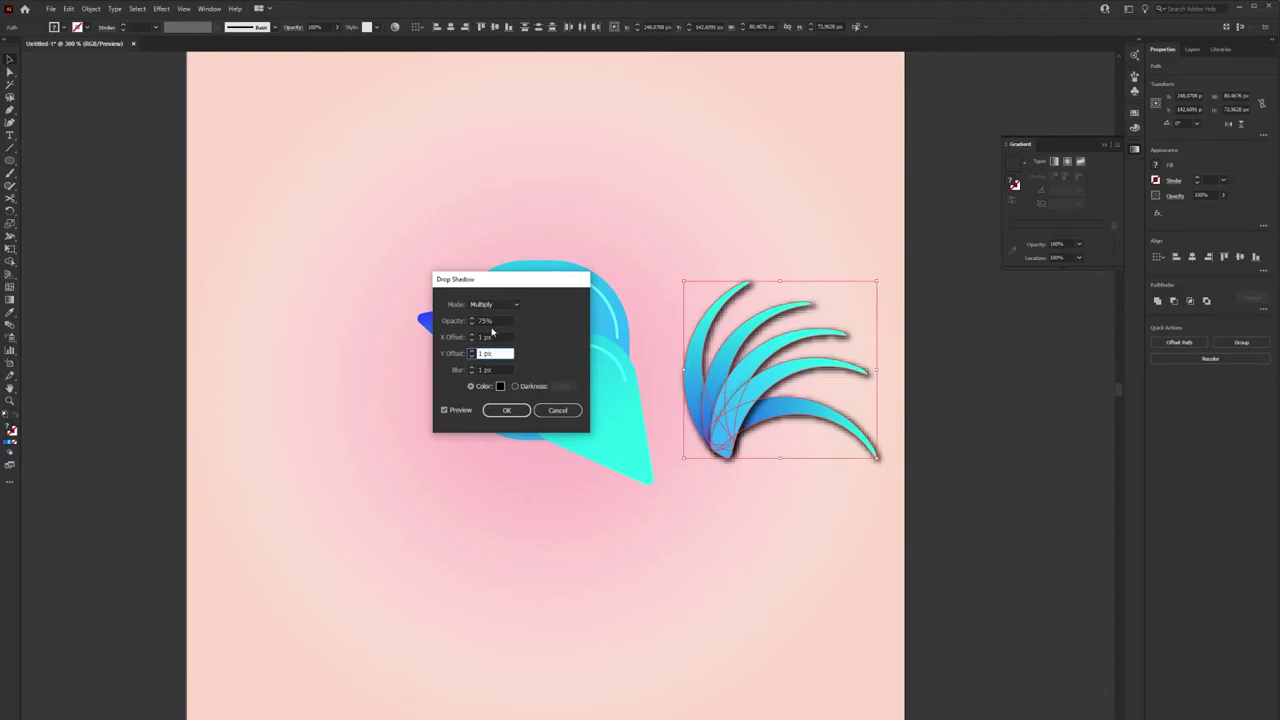
pyautogui.click(505, 410)
pyautogui.click(757, 471)
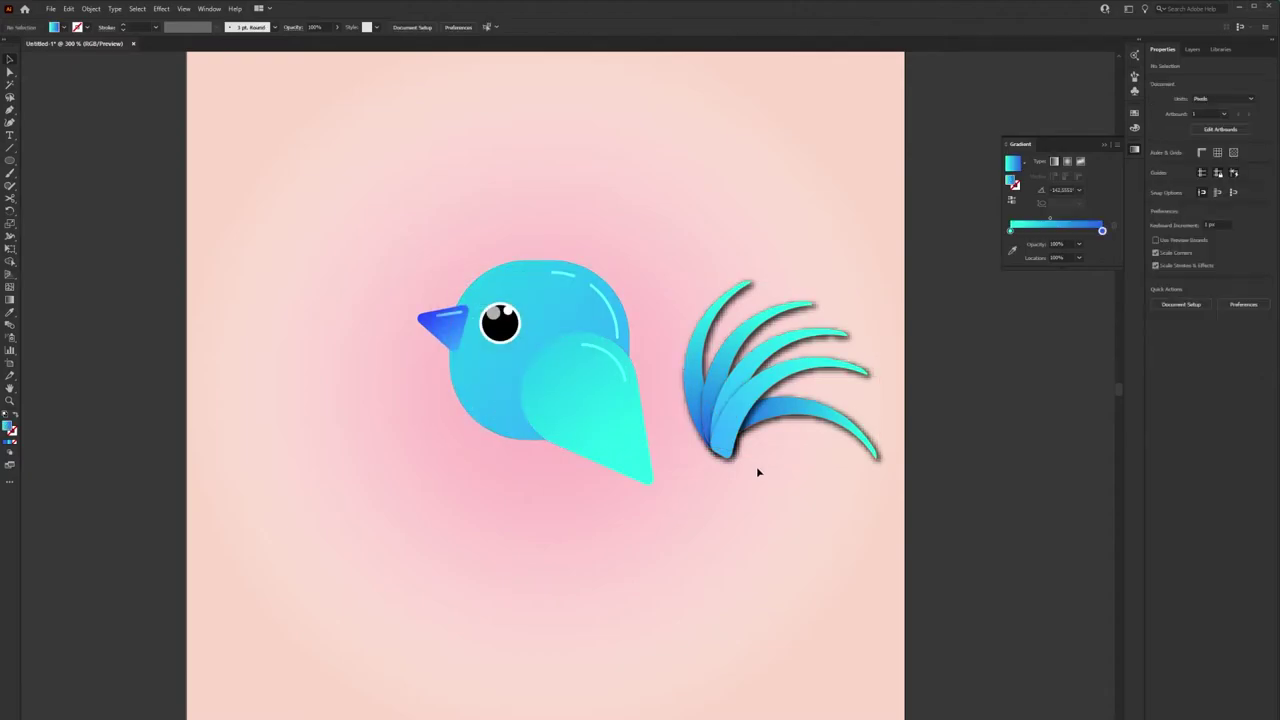
# - Raise Document Raster Effects resolution to High (300 ppi)
pyautogui.click(161, 9)
pyautogui.click(176, 48)
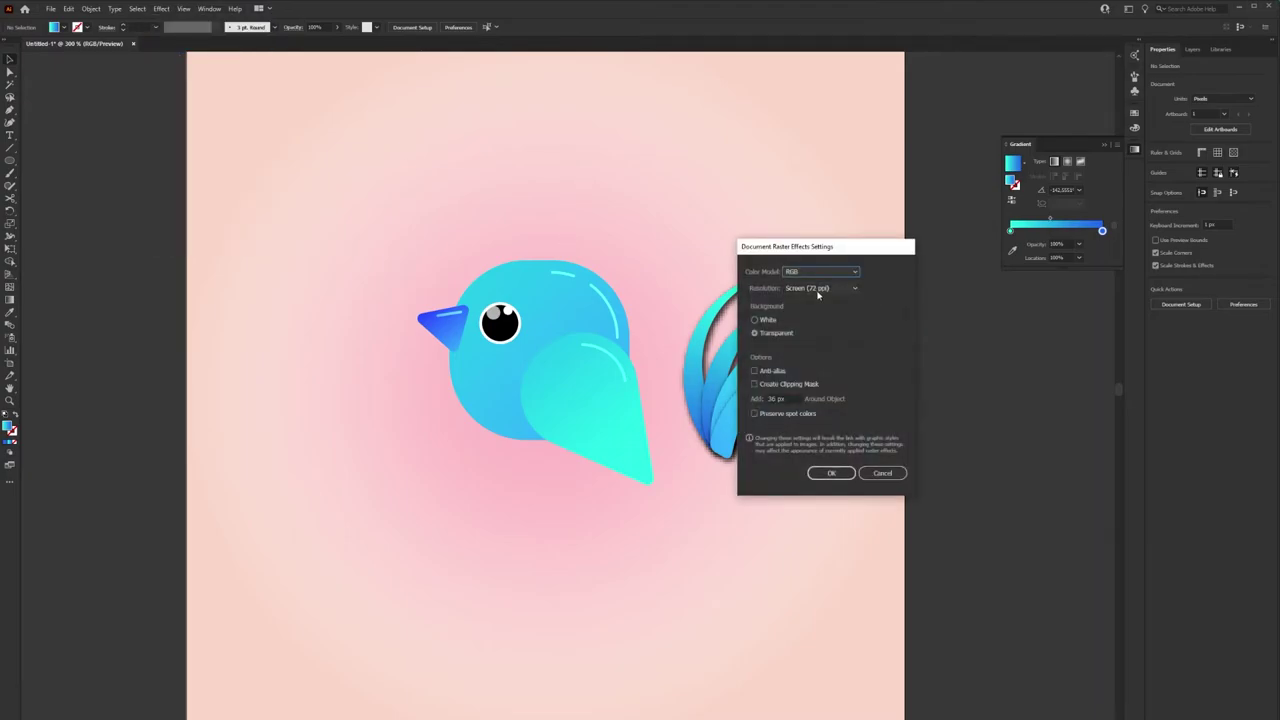
pyautogui.click(818, 290)
pyautogui.click(818, 322)
pyautogui.click(832, 474)
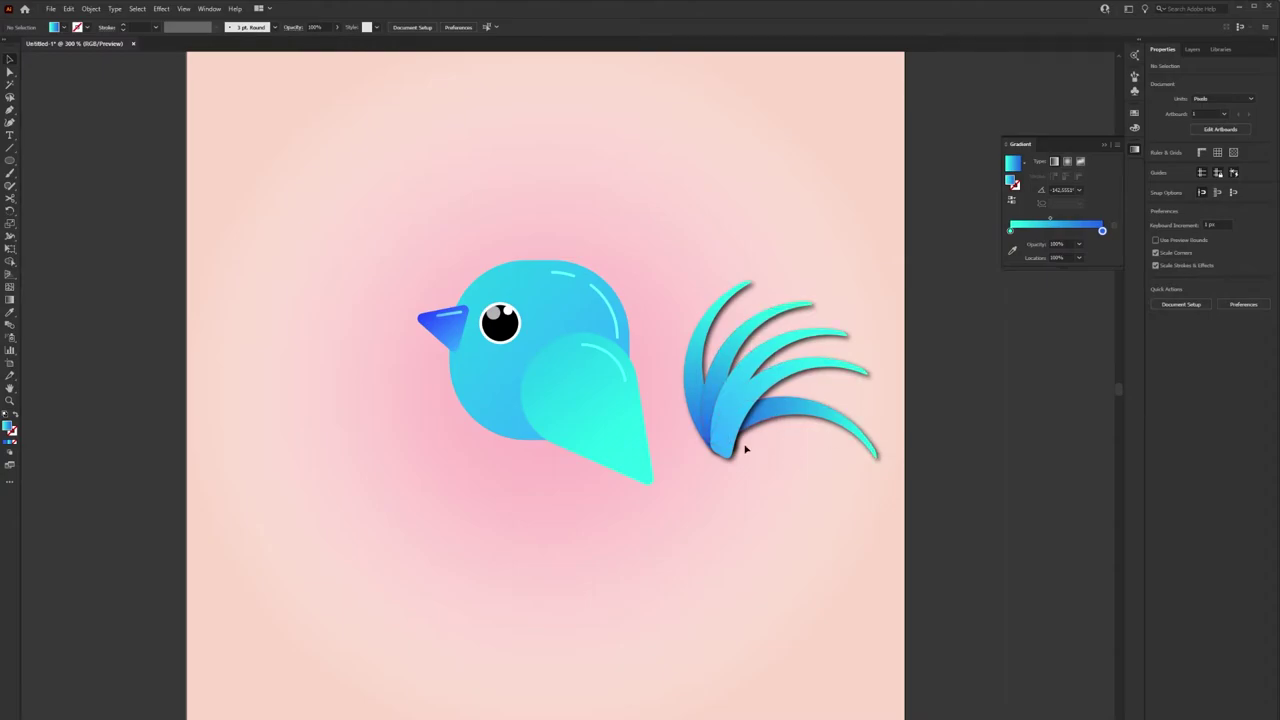
pyautogui.click(693, 279)
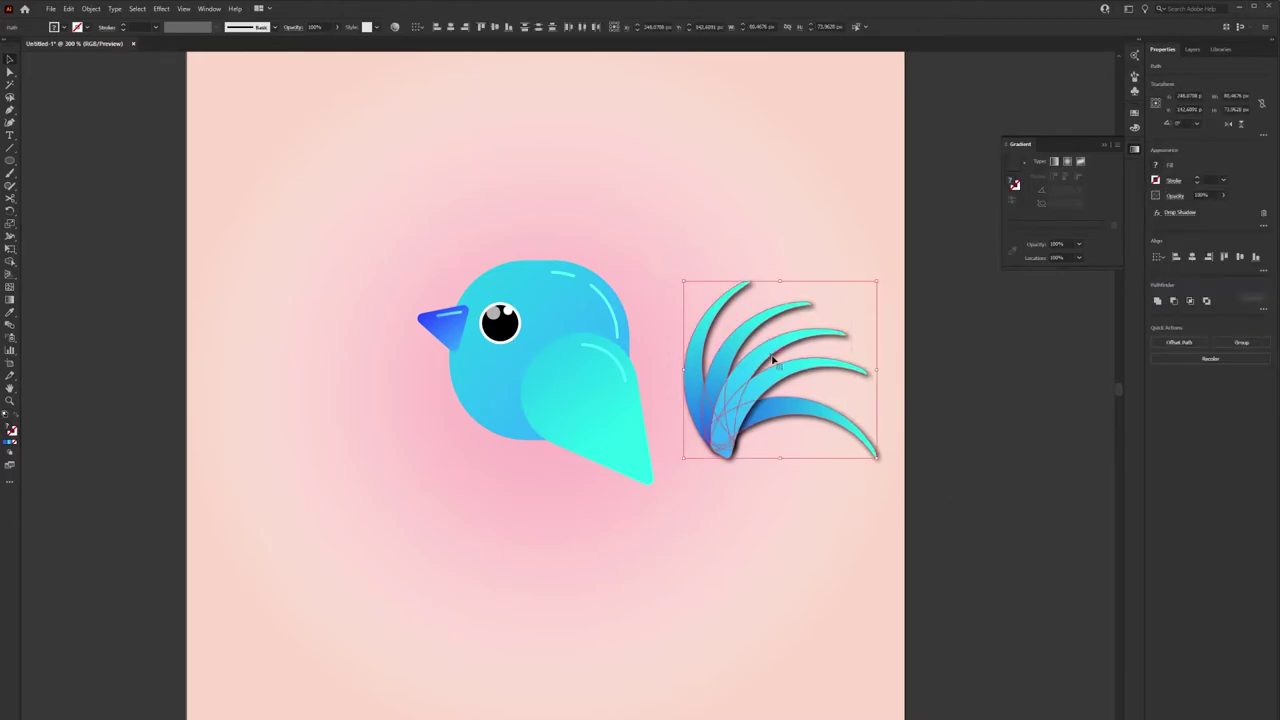
# - Select only the tail feathers and group them
pyautogui.click(1180, 212)
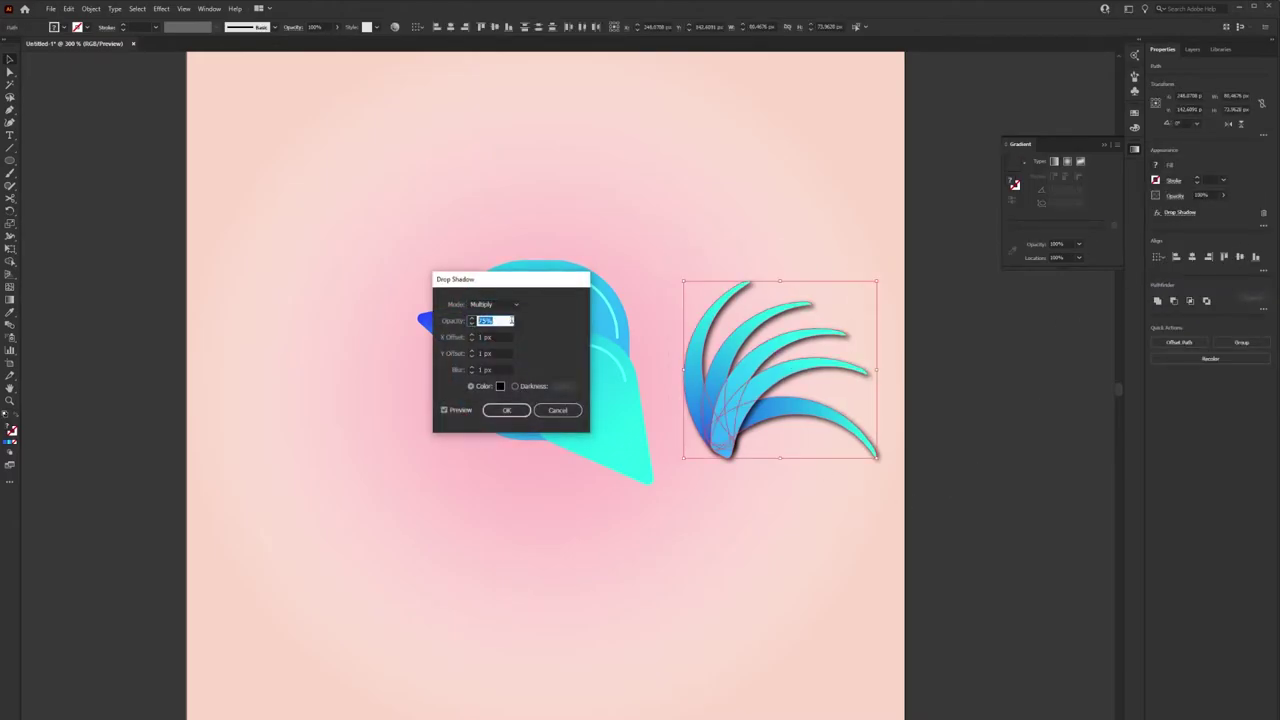
pyautogui.press('Return')
pyautogui.click(814, 567)
pyautogui.hotkey('ctrl', 'a')
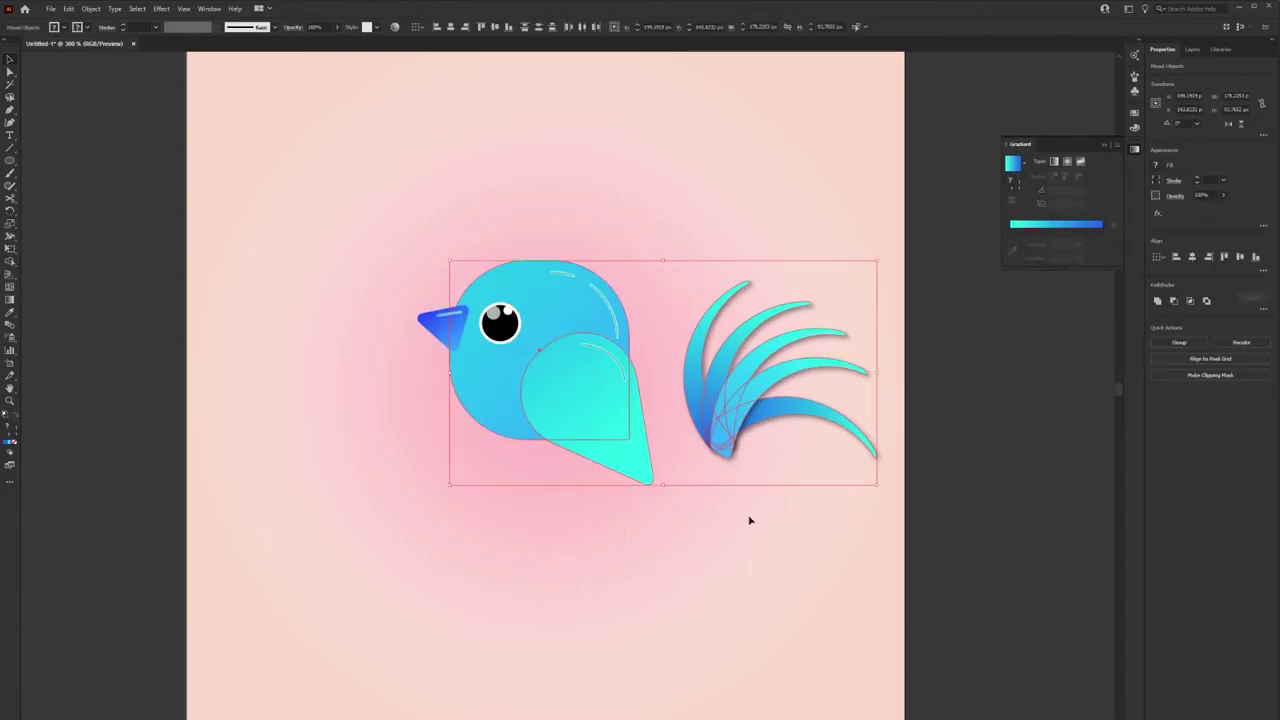
pyautogui.click(749, 520)
pyautogui.click(689, 298)
pyautogui.rightClick(731, 381)
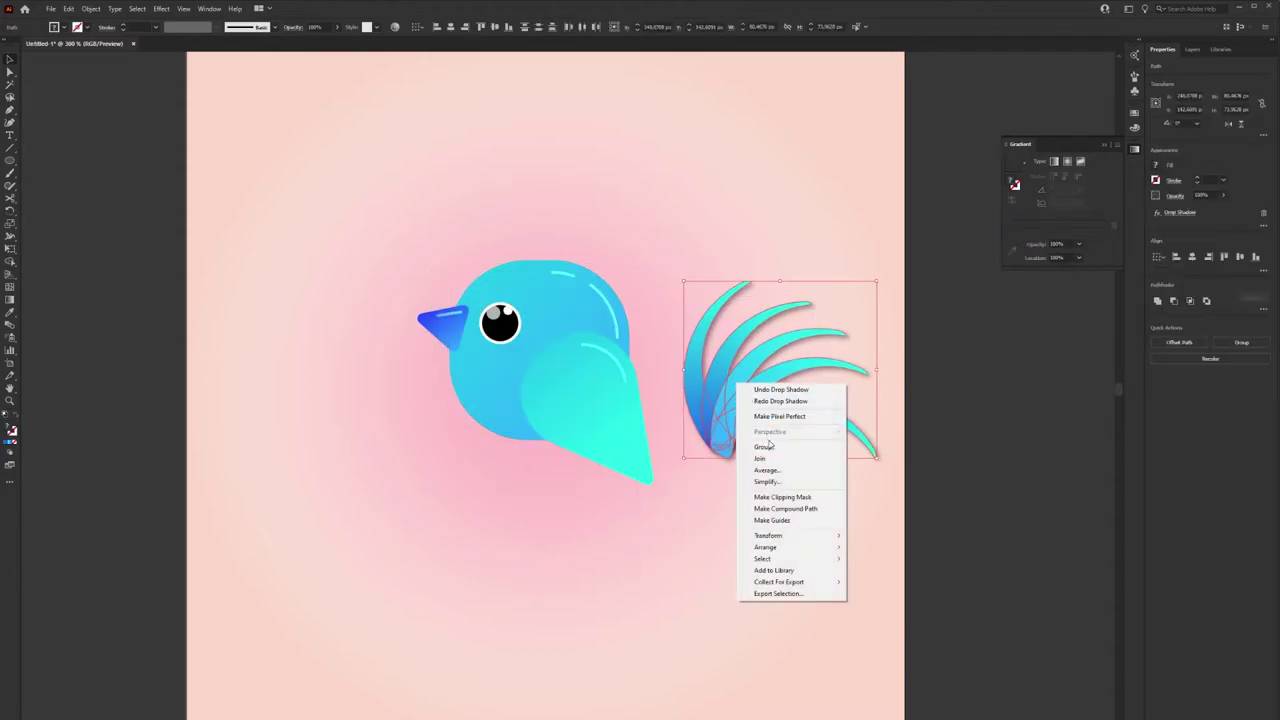
pyautogui.click(745, 446)
# - Move the tail group onto the bird's back, rotating it slightly
pyautogui.hotkey('ctrl', 'shift', 'a')
pyautogui.moveTo(733, 411); pyautogui.dragTo(643, 391)
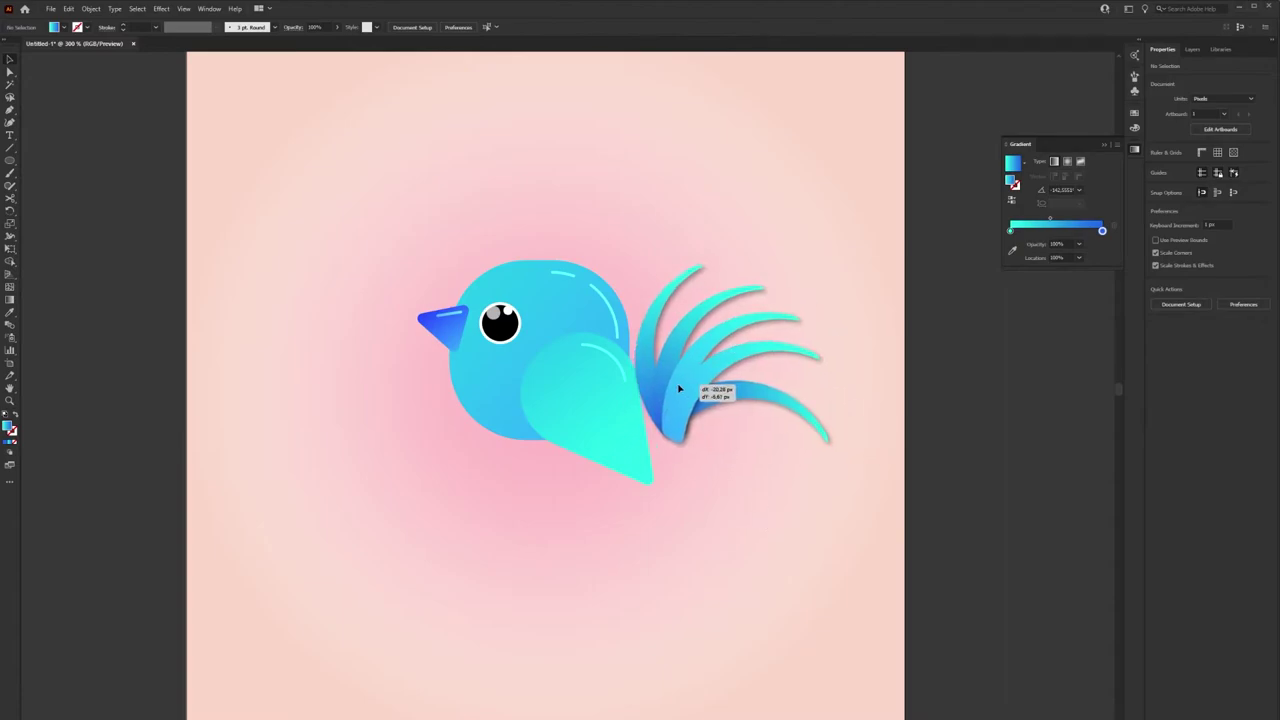
pyautogui.moveTo(785, 262); pyautogui.dragTo(787, 264)
pyautogui.moveTo(614, 380); pyautogui.dragTo(644, 385)
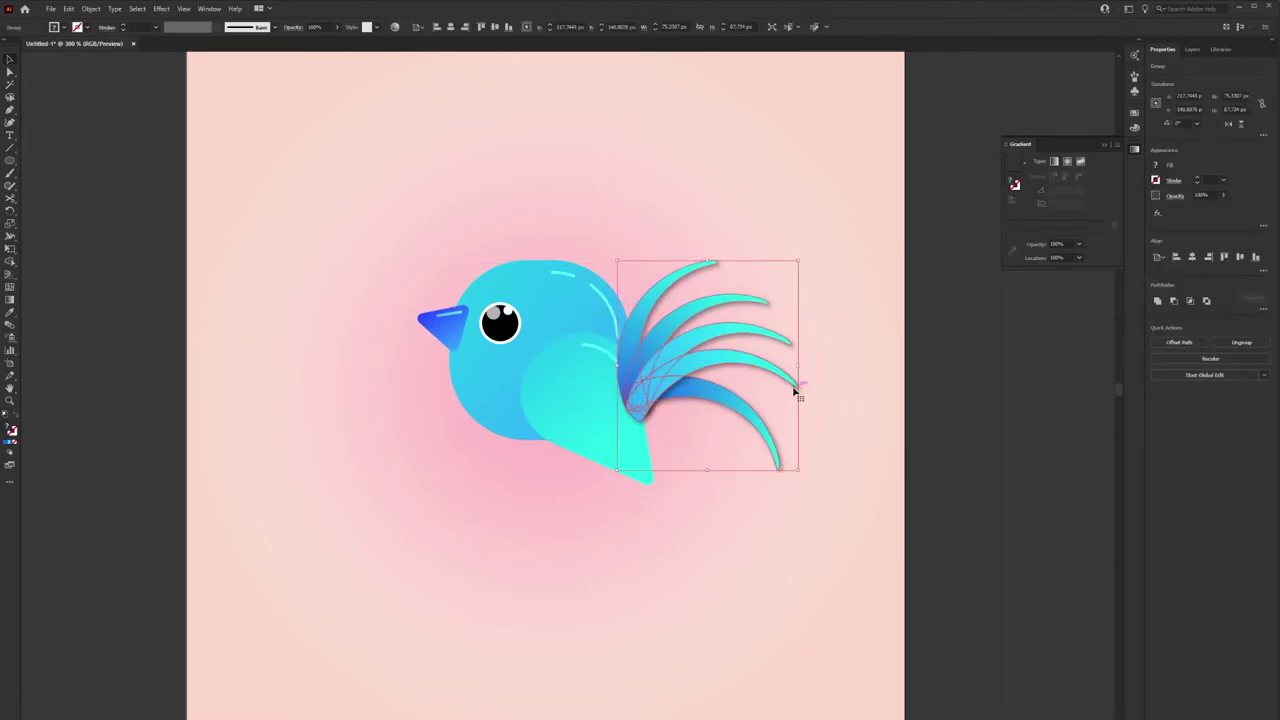
pyautogui.click(751, 491)
pyautogui.moveTo(682, 409)
pyautogui.mouseDown()
pyautogui.moveTo(746, 409)
pyautogui.moveTo(726, 367)
pyautogui.moveTo(664, 352)
pyautogui.mouseUp()
# - Send the tail group behind the body and nudge it slightly right and down
pyautogui.rightClick(663, 352)
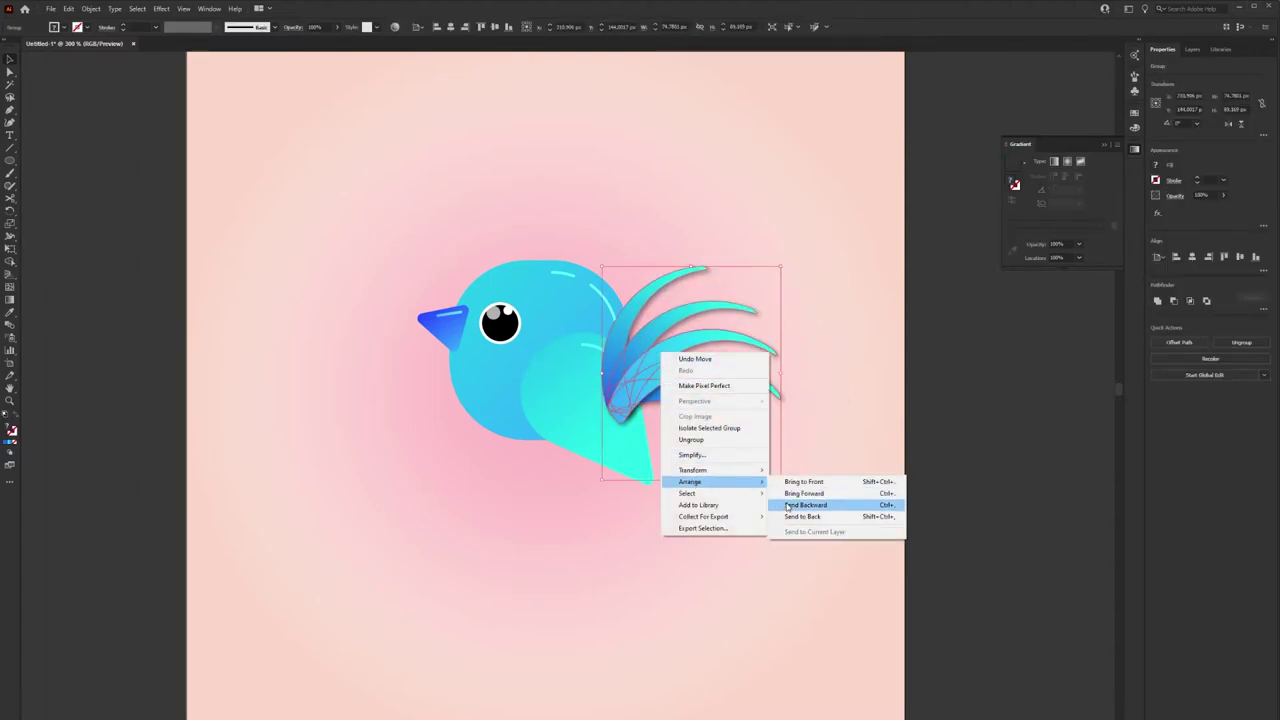
pyautogui.click(802, 516)
pyautogui.click(766, 520)
pyautogui.click(686, 374)
pyautogui.click(712, 397)
pyautogui.click(712, 397)
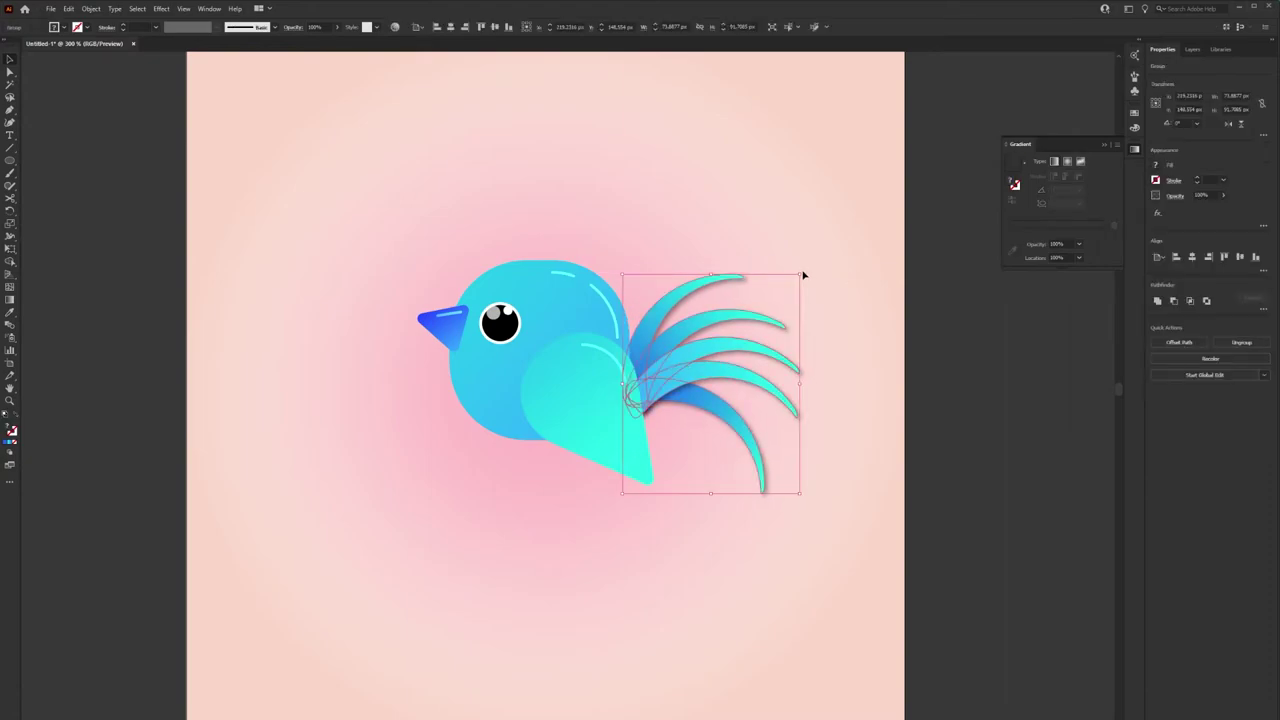
pyautogui.moveTo(678, 344); pyautogui.dragTo(693, 350)
pyautogui.click(830, 443)
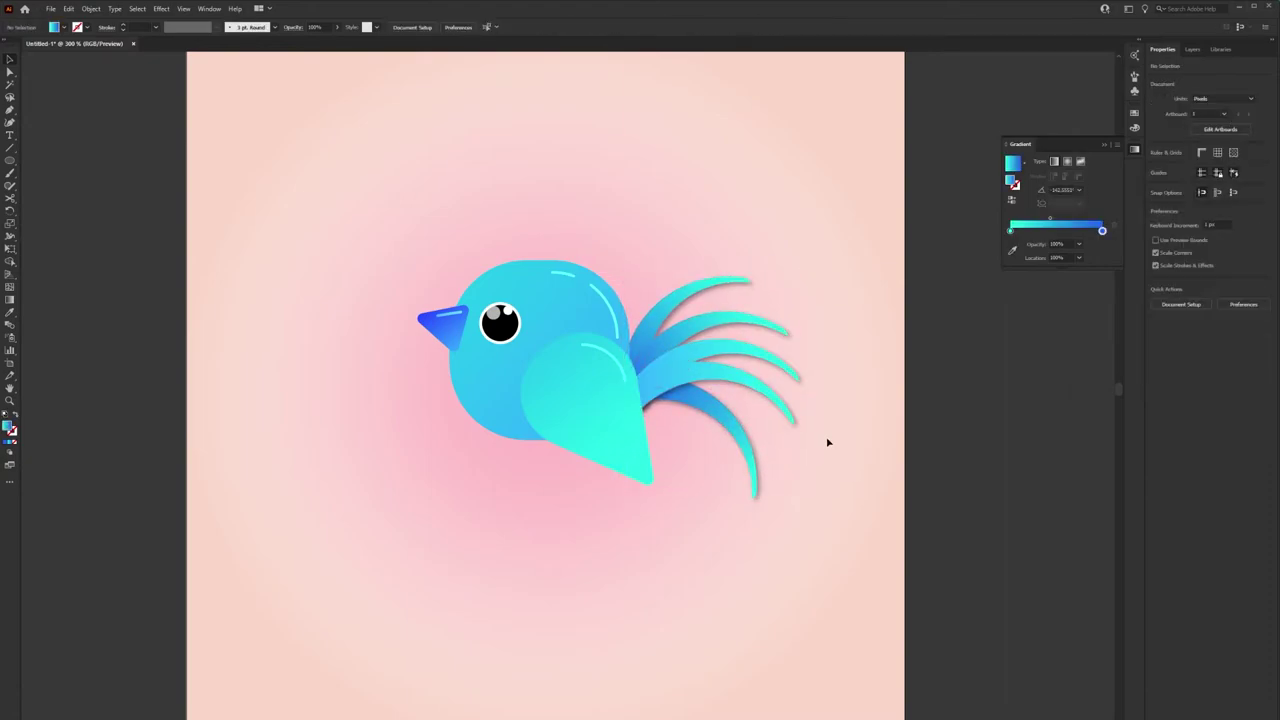
pyautogui.click(706, 366)
pyautogui.click(883, 451)
# - Apply a drop shadow to the wing, body and beak together
pyautogui.click(610, 438)
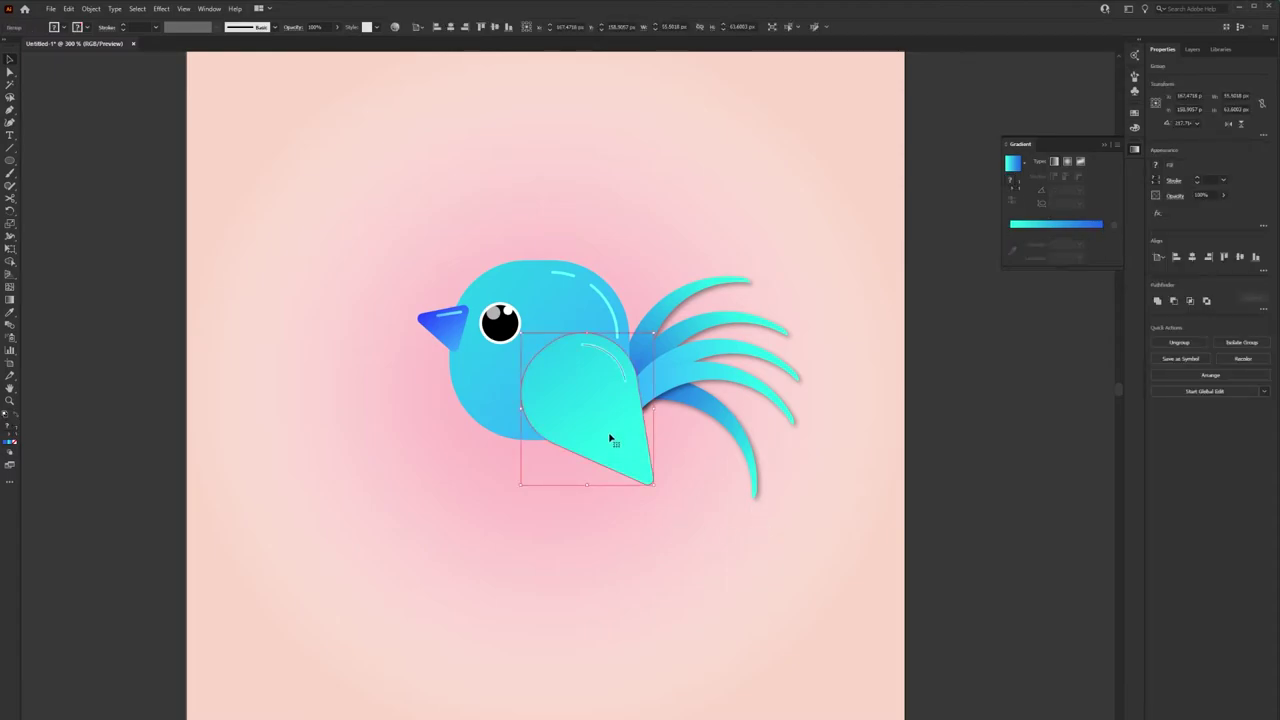
pyautogui.keyDown('shift'); pyautogui.click(485, 390); pyautogui.keyUp('shift')
pyautogui.keyDown('shift'); pyautogui.click(432, 322); pyautogui.keyUp('shift')
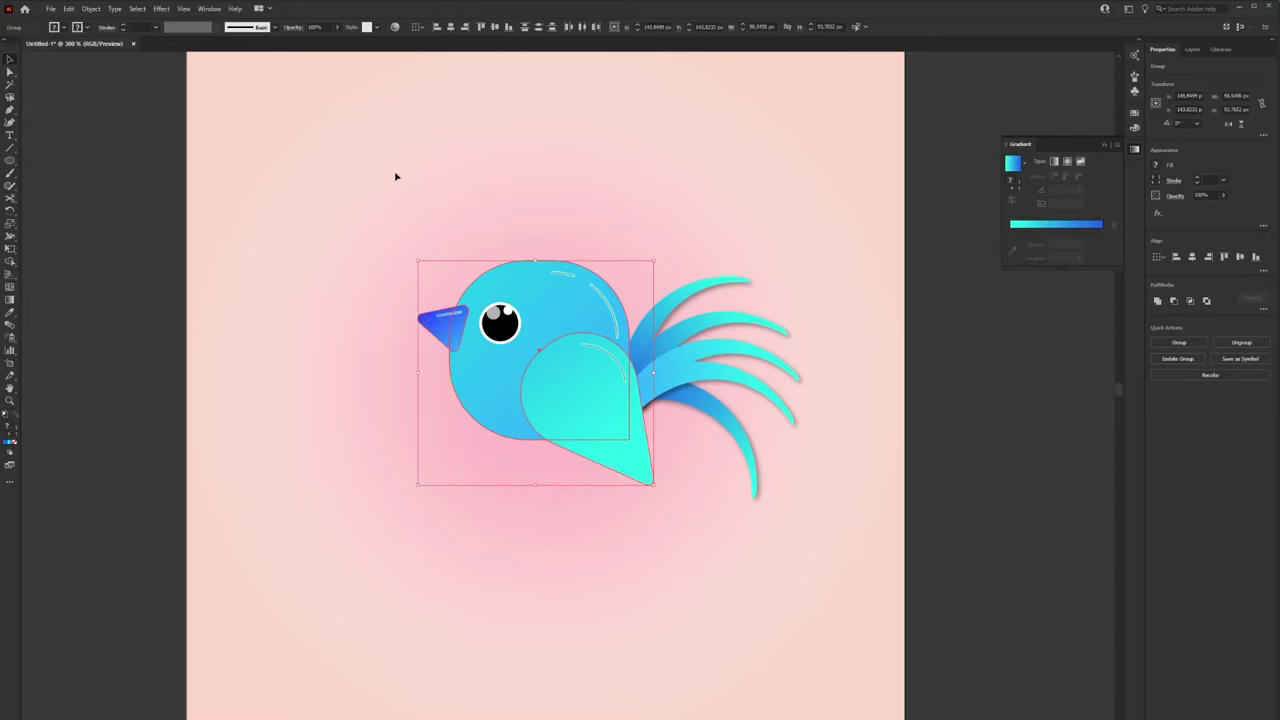
pyautogui.click(161, 8)
pyautogui.moveTo(176, 128)
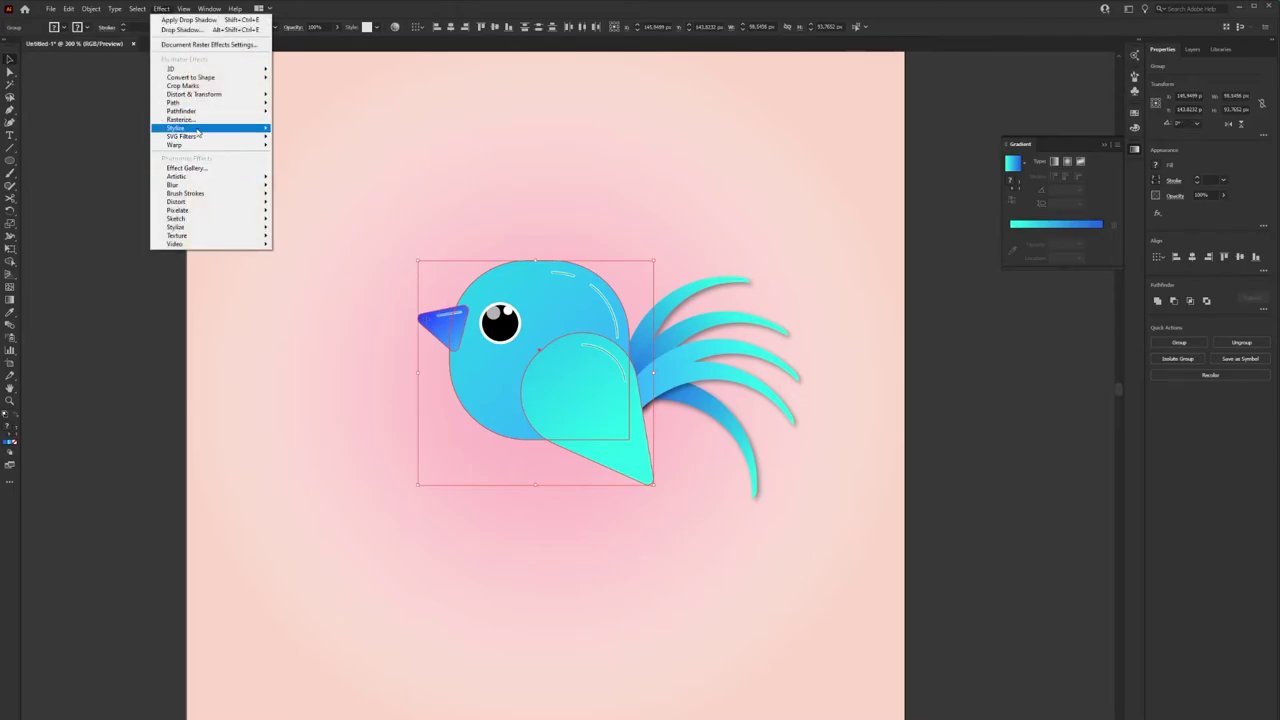
pyautogui.click(291, 130)
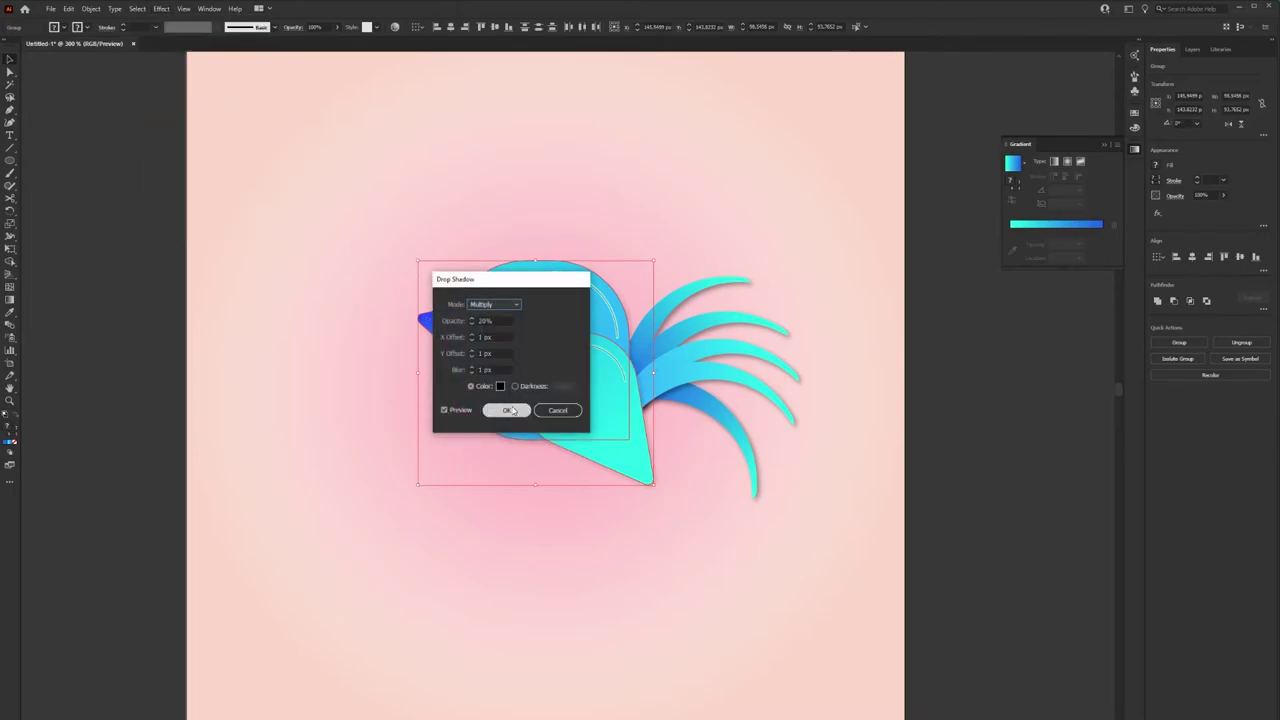
pyautogui.click(510, 411)
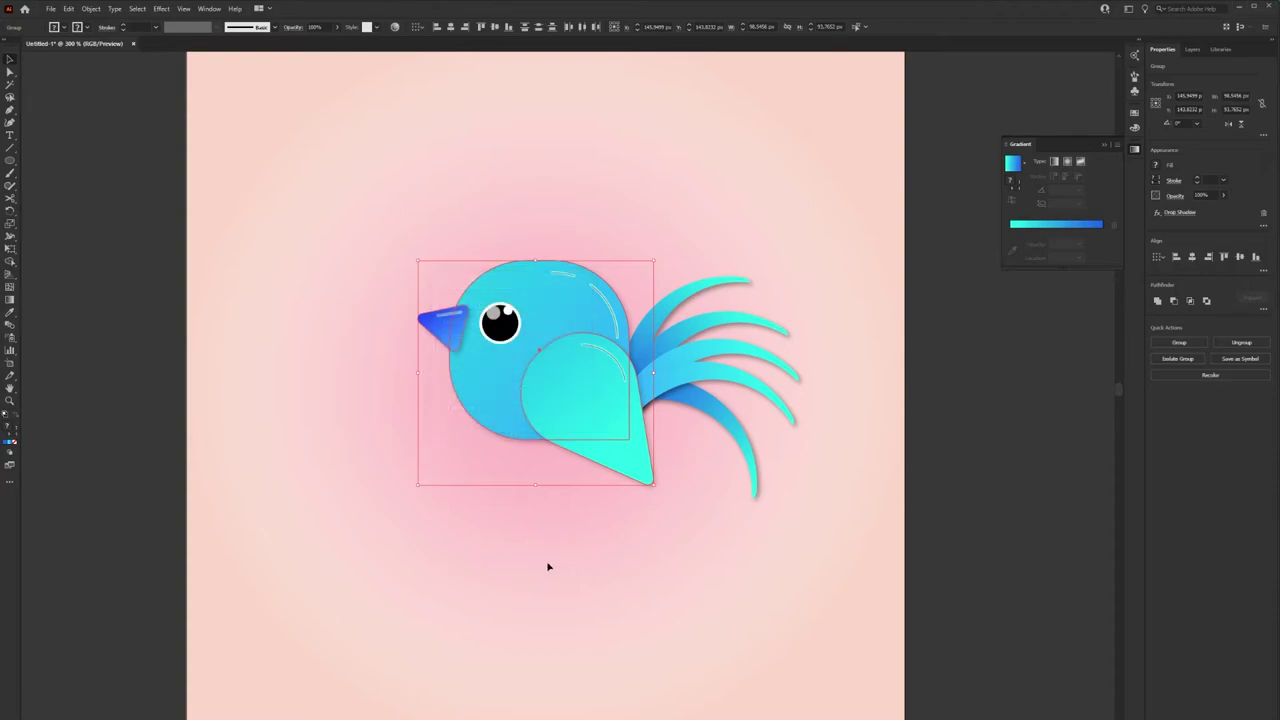
# - Change the wing's shadow to -2 px X, 2 px Y offset; nudge the eye lower-left
pyautogui.click(626, 437)
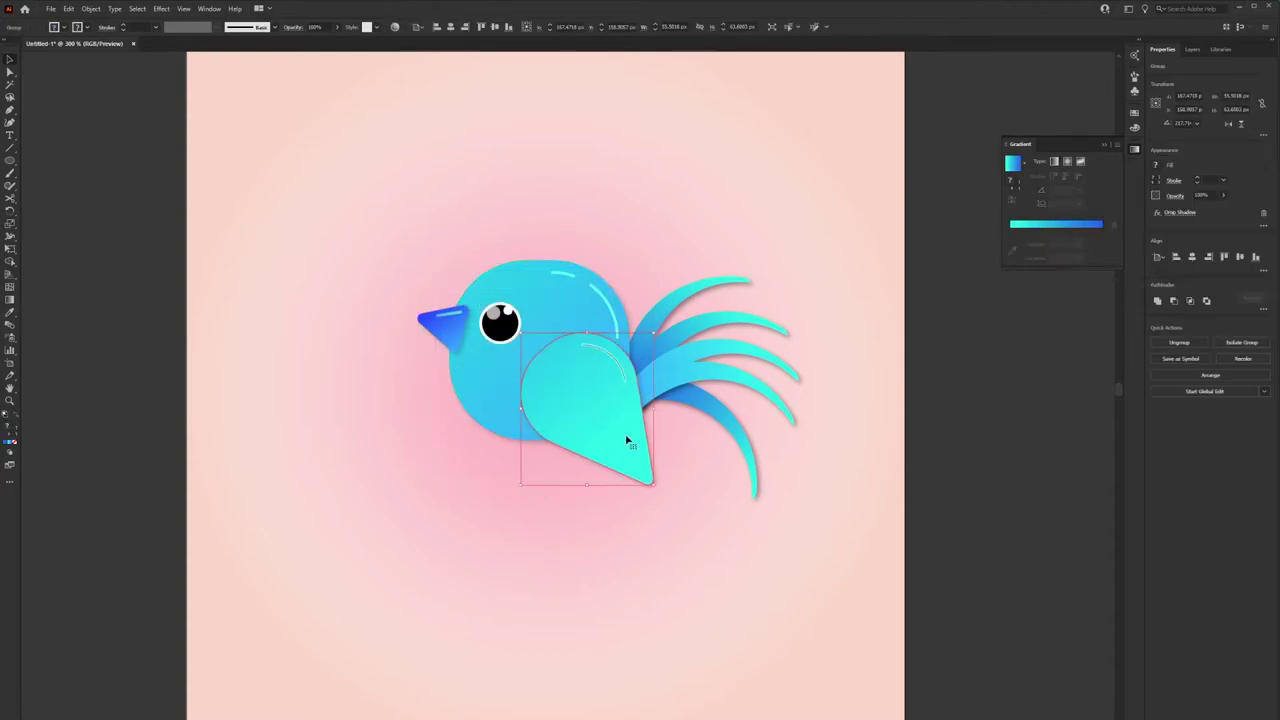
pyautogui.click(1176, 214)
pyautogui.moveTo(484, 272); pyautogui.dragTo(298, 228)
pyautogui.click(305, 286)
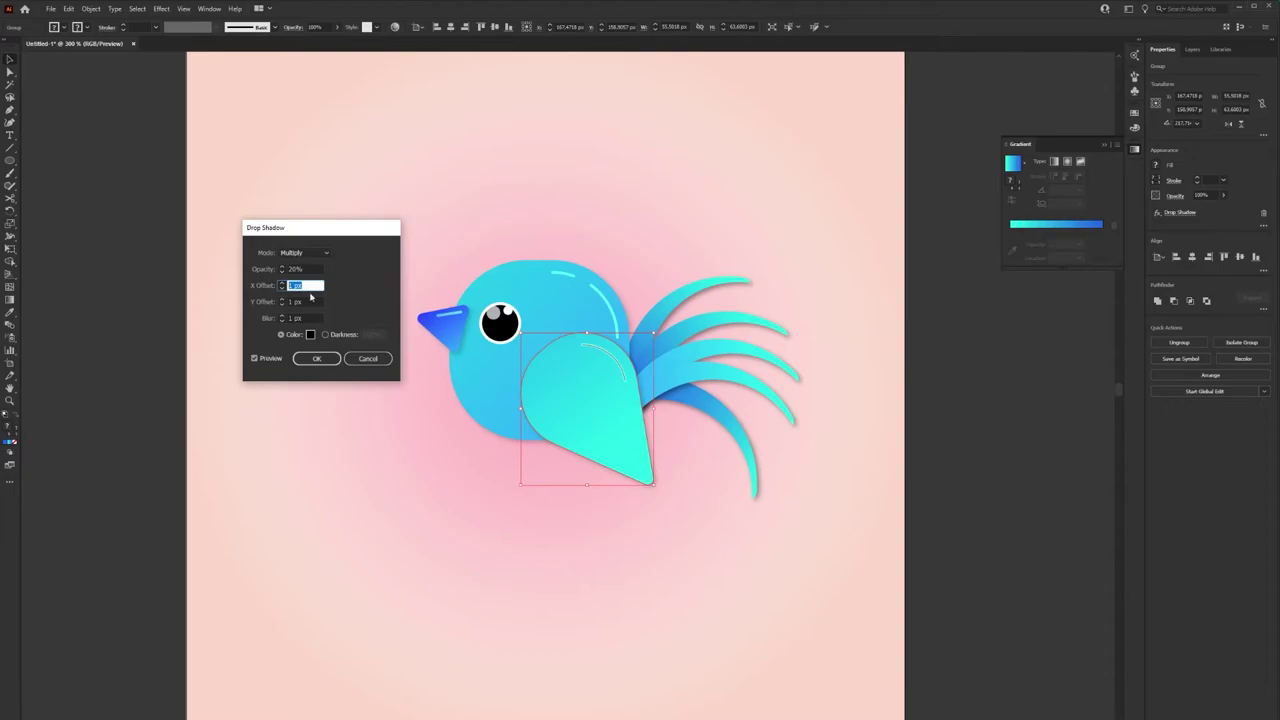
pyautogui.press('Tab')
pyautogui.hotkey('shift', 'Tab')
pyautogui.press('Tab')
pyautogui.write('2')
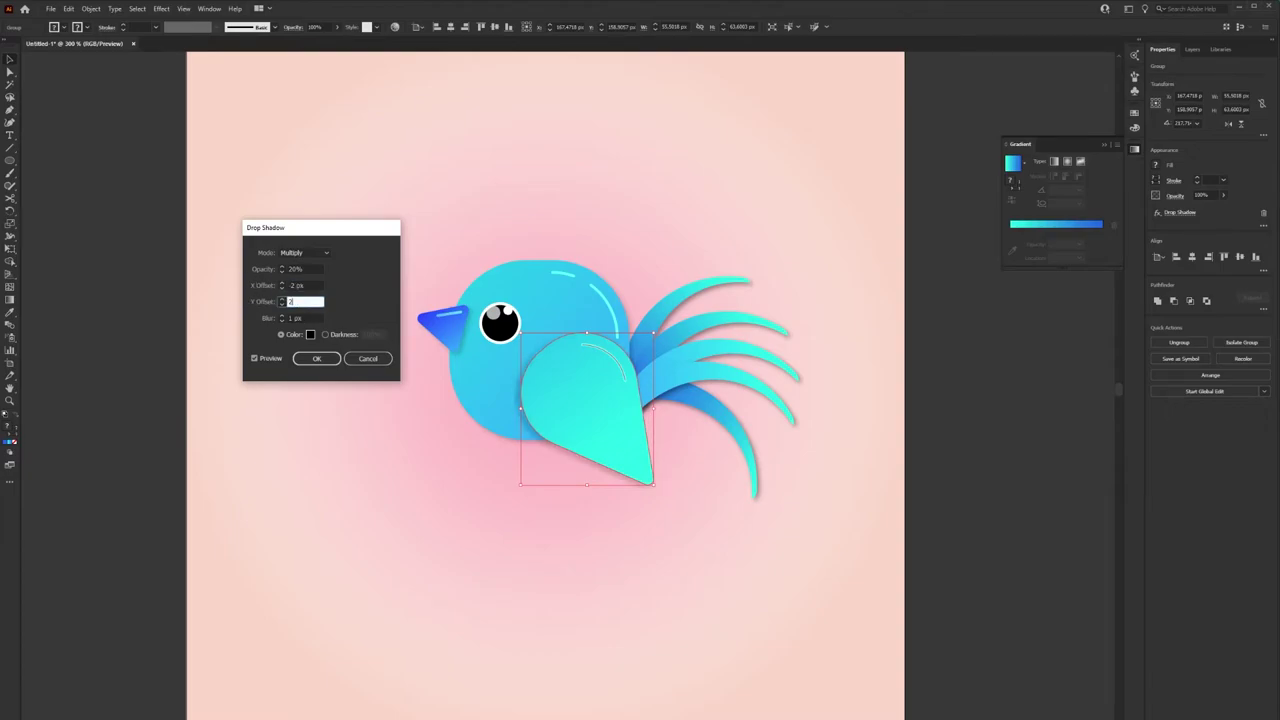
pyautogui.hotkey('shift', 'Tab')
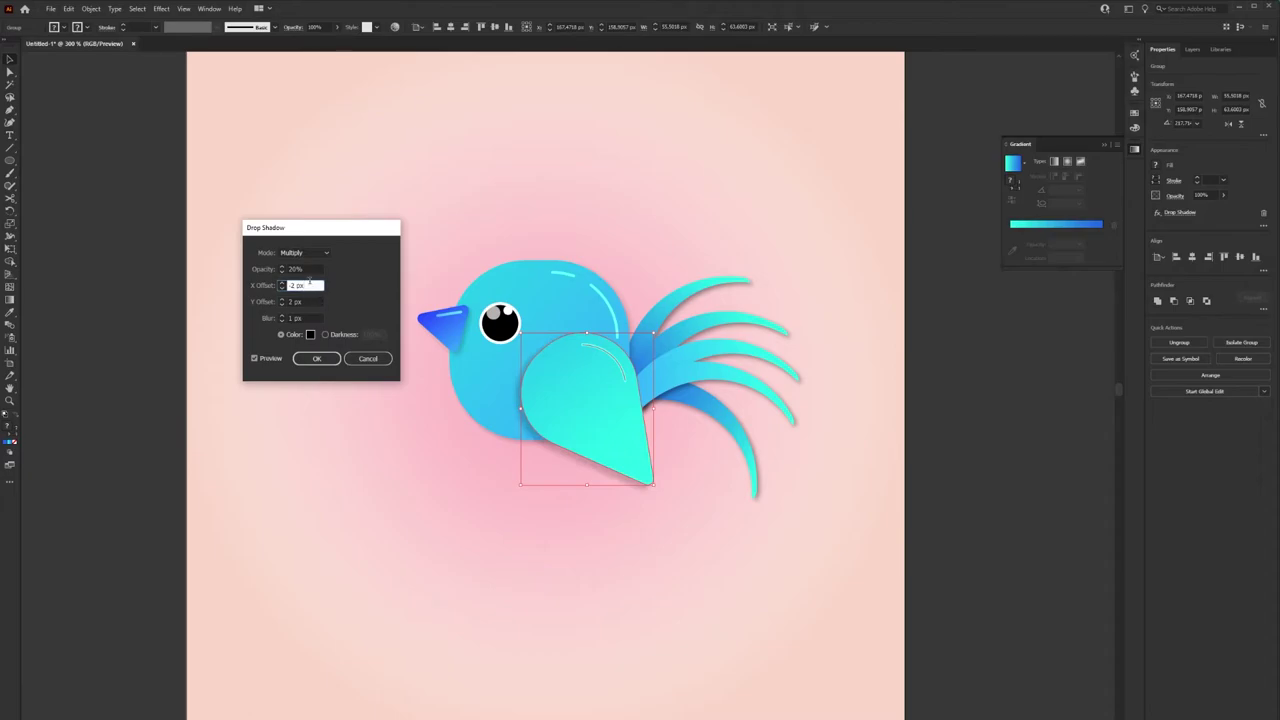
pyautogui.press('Tab')
pyautogui.press('Tab')
pyautogui.click(306, 269)
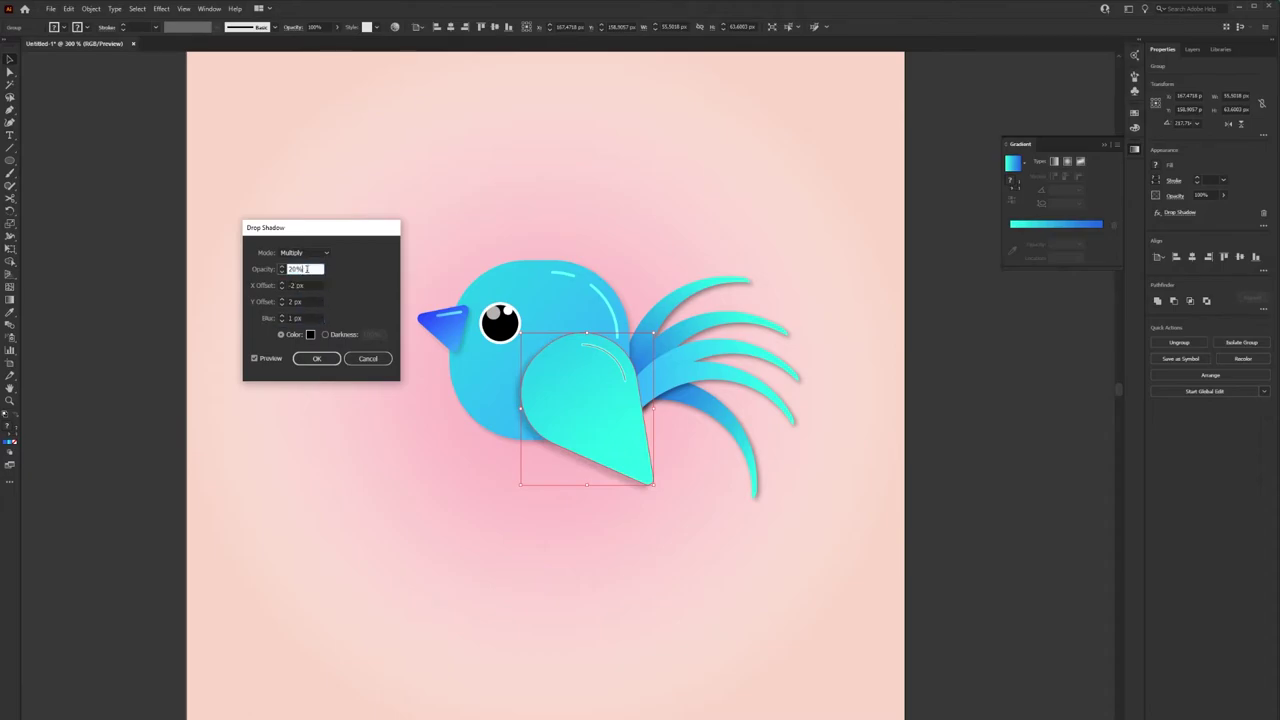
pyautogui.write('40')
pyautogui.click(316, 358)
pyautogui.click(394, 523)
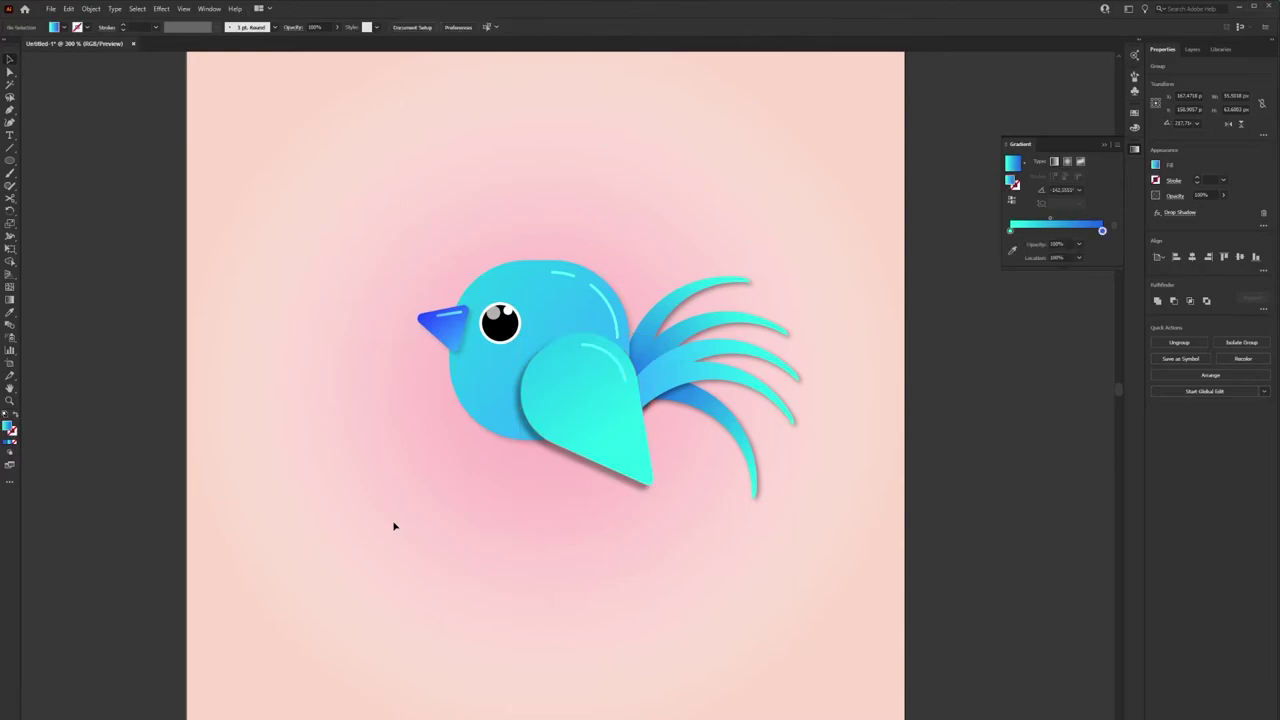
pyautogui.moveTo(504, 342); pyautogui.dragTo(500, 347)
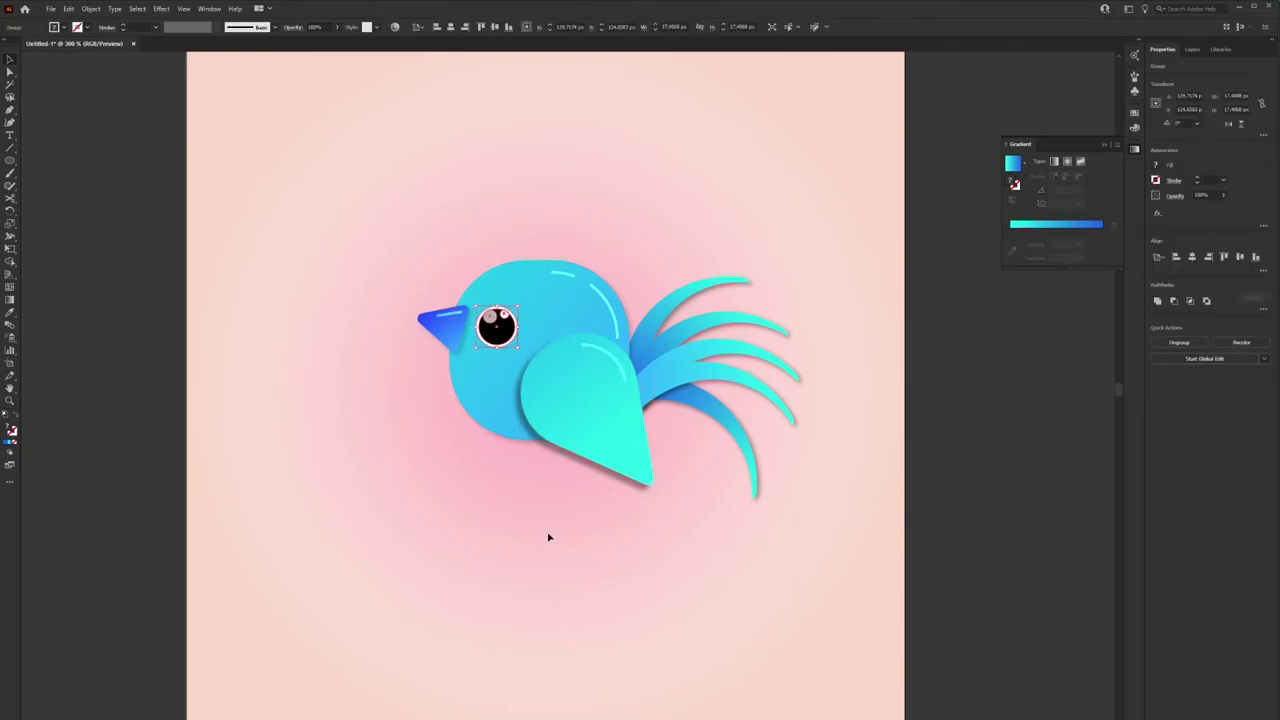
# - With fill set to None, pen a leg path: start, knee, foot and a left toe anchor
pyautogui.click(552, 518)
pyautogui.press('/')
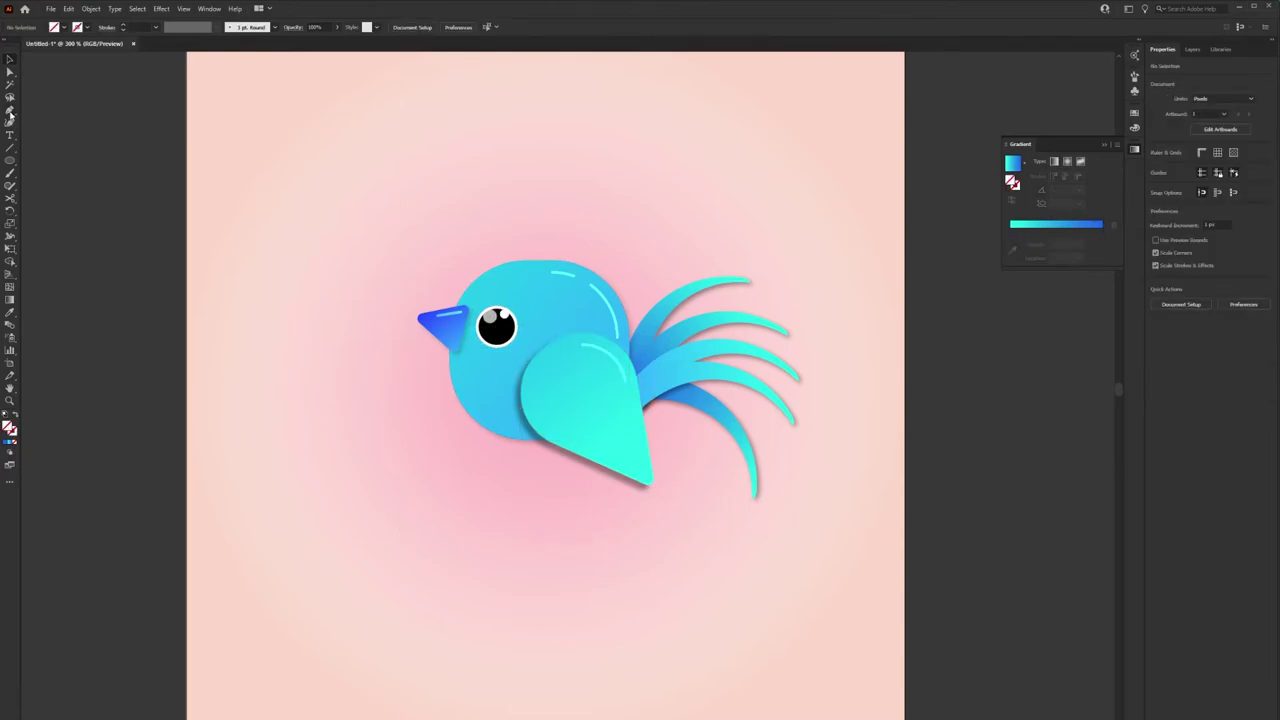
pyautogui.click(10, 111)
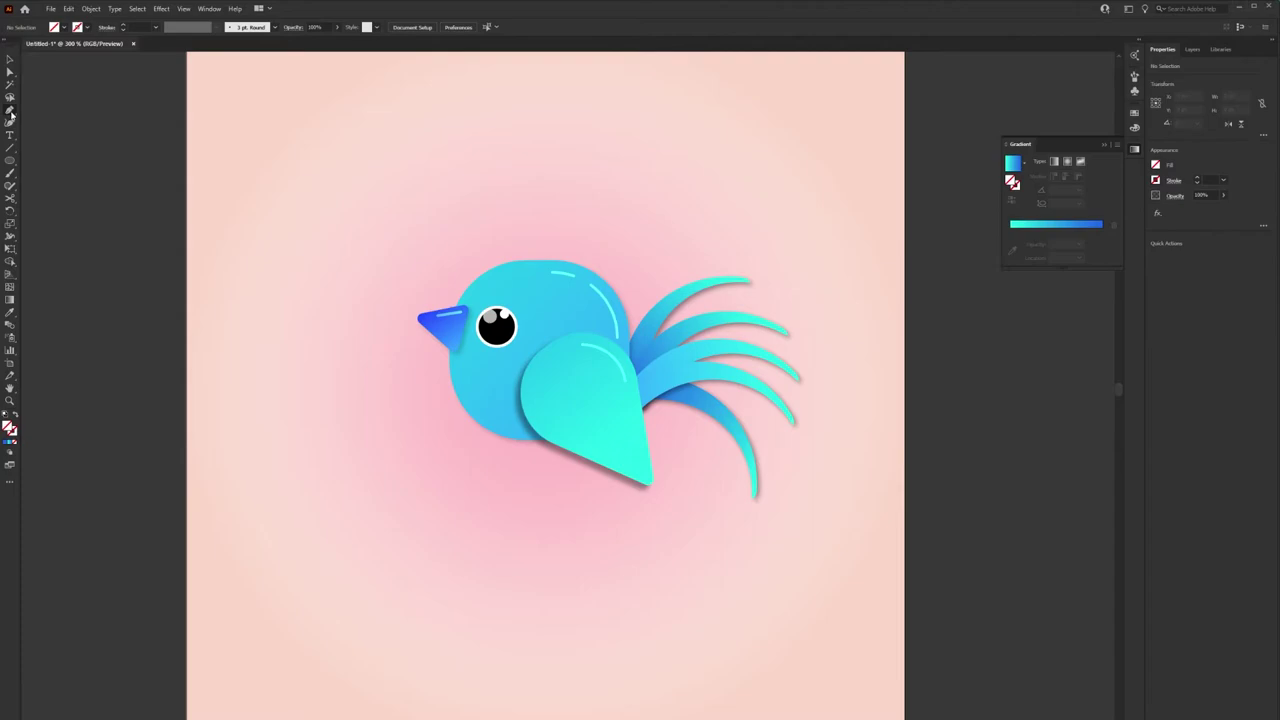
pyautogui.click(360, 437)
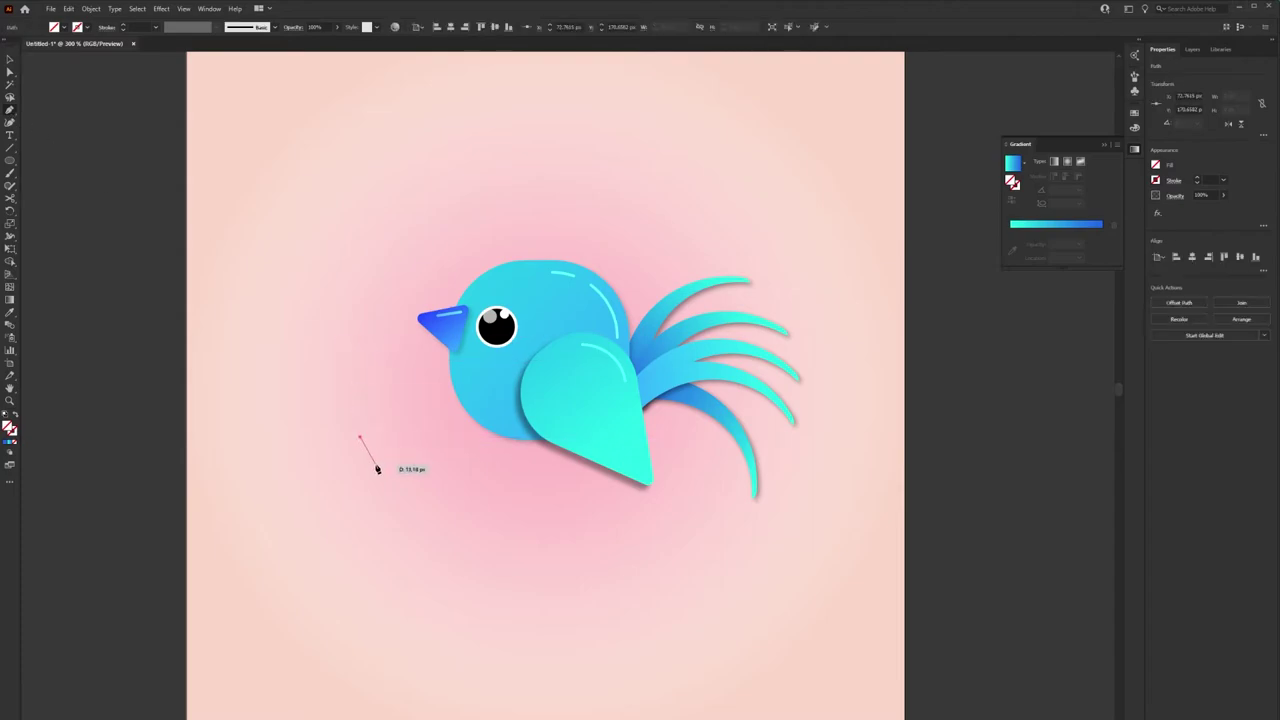
pyautogui.click(375, 463)
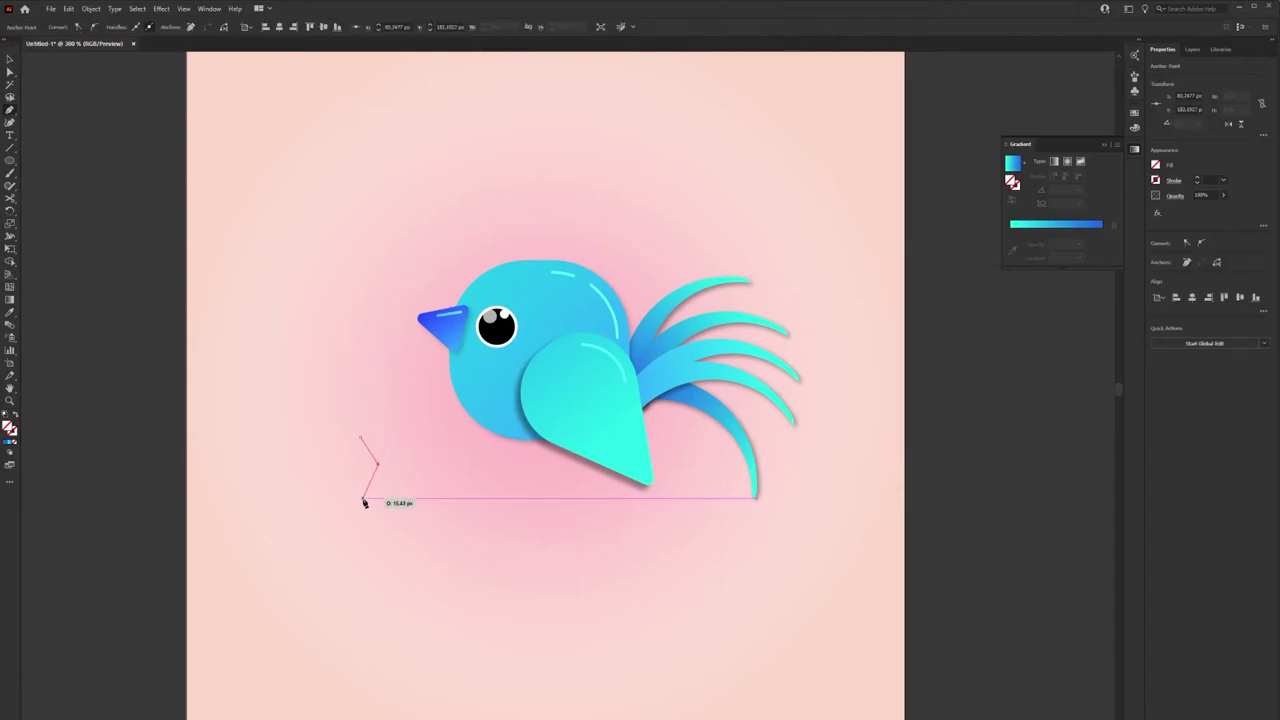
pyautogui.click(362, 497)
pyautogui.click(335, 498)
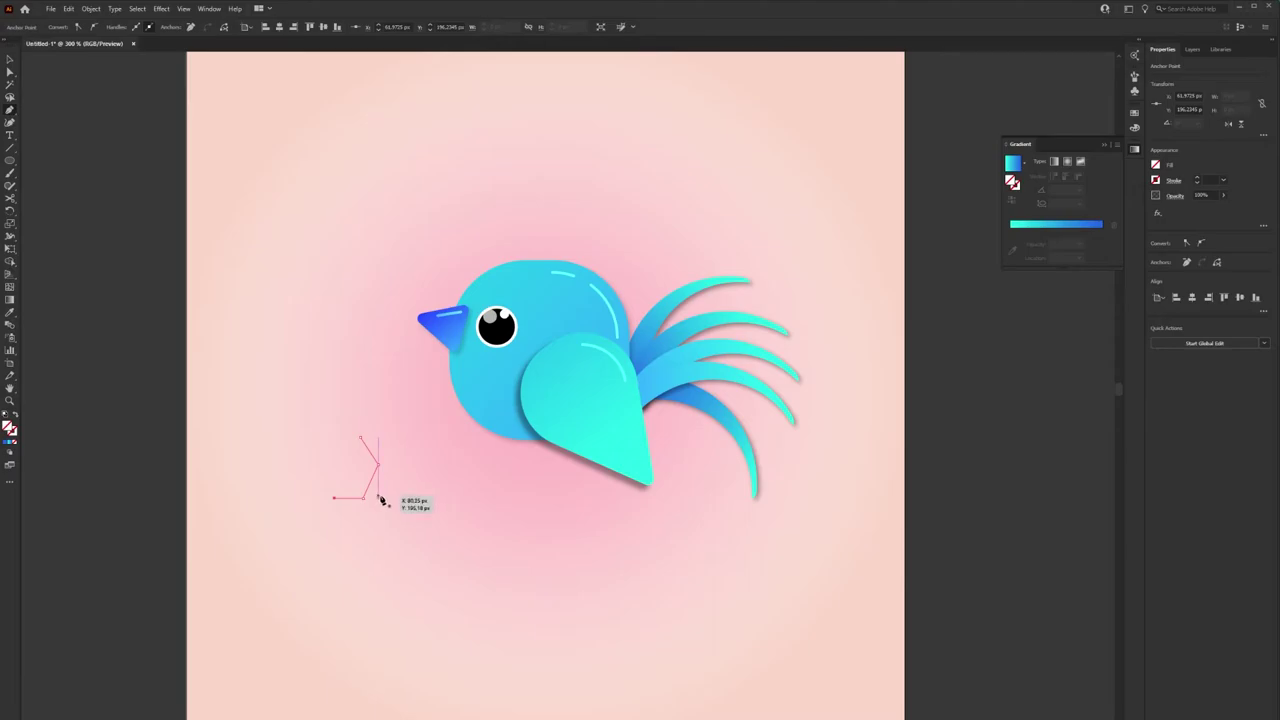
# - Draw a toe segment on the leg and give the leg path a white stroke
pyautogui.click(362, 500)
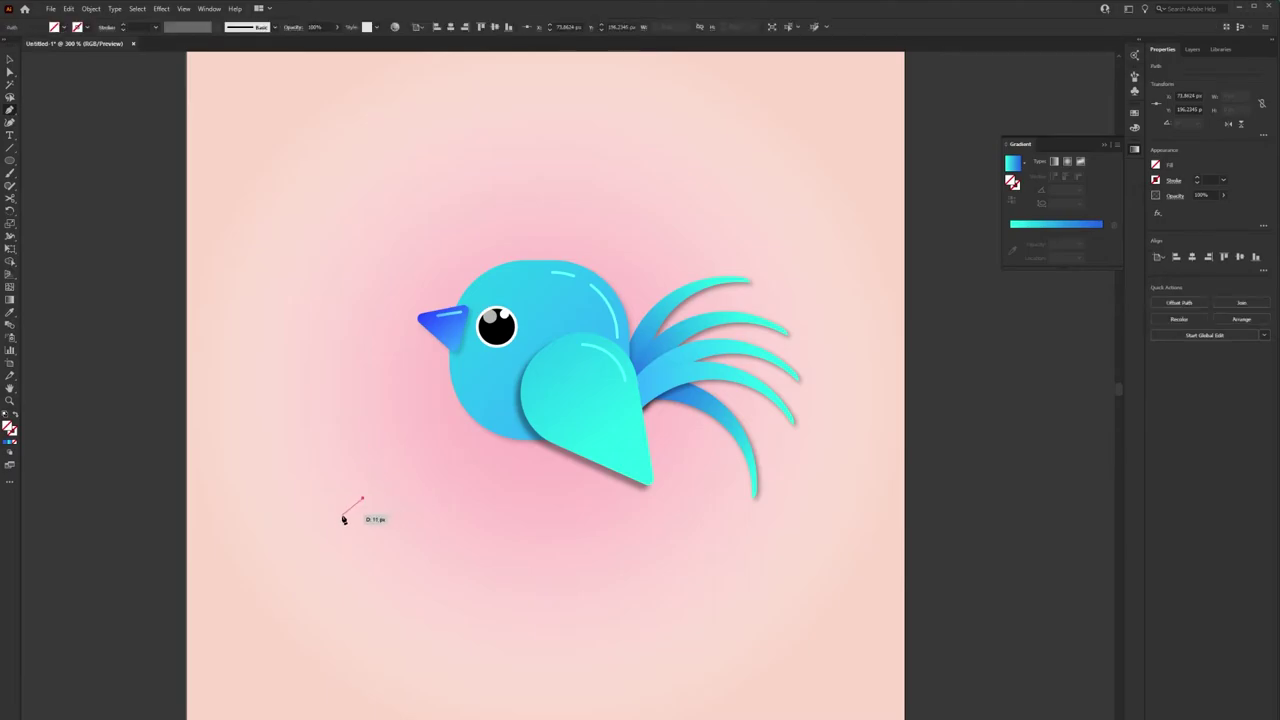
pyautogui.click(345, 517)
pyautogui.press('v')
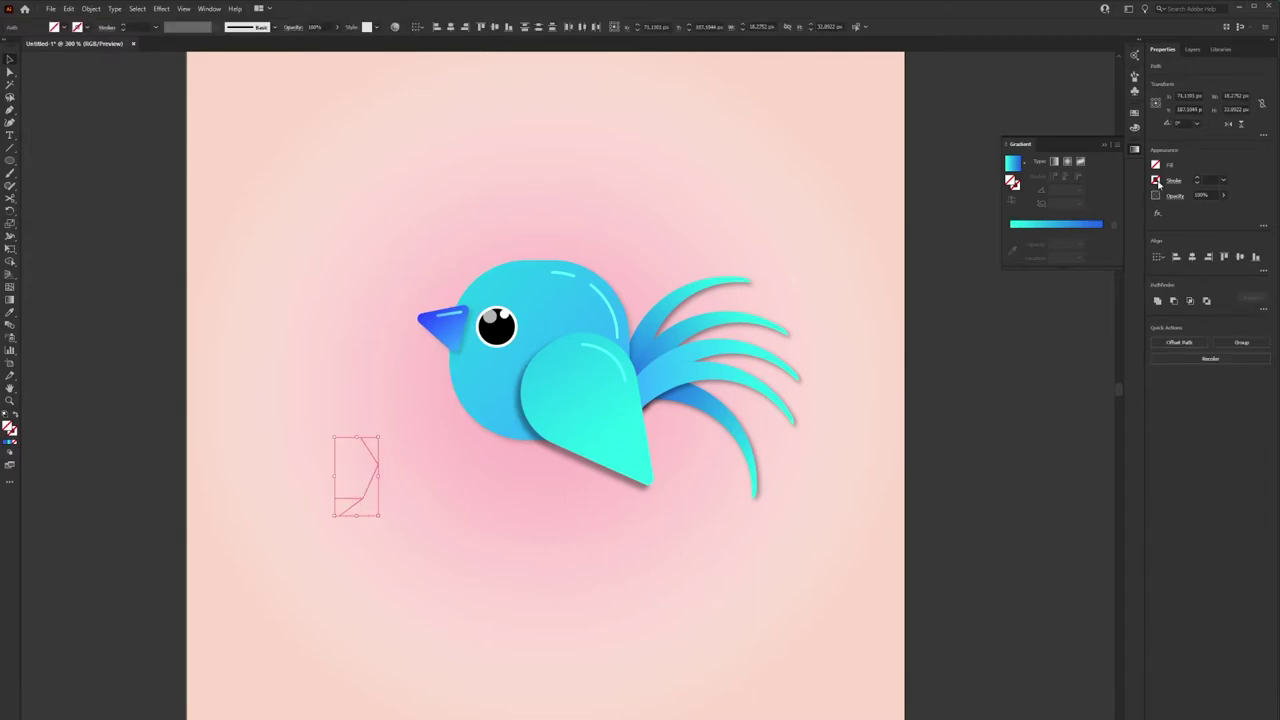
pyautogui.click(1157, 181)
pyautogui.click(1048, 203)
pyautogui.click(1018, 416)
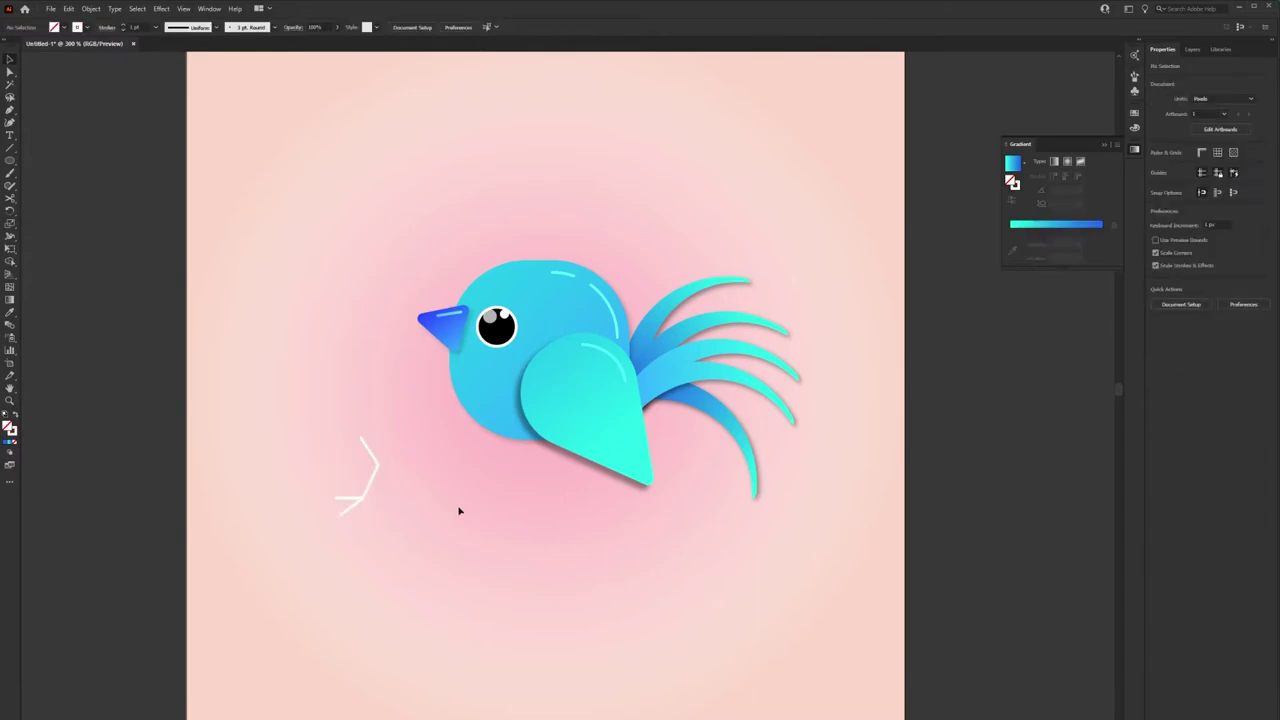
# - Extend the bottom toe further to the right with the Pen tool
pyautogui.press('p')
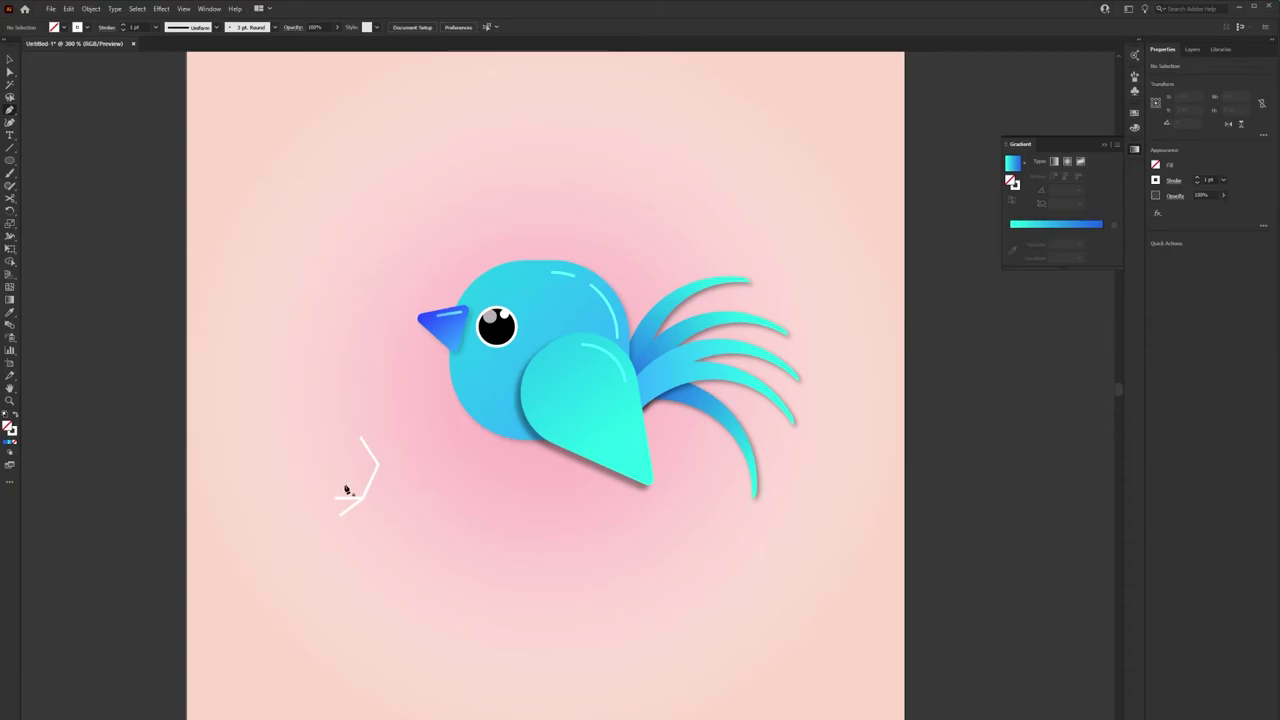
pyautogui.click(360, 497)
pyautogui.click(362, 498)
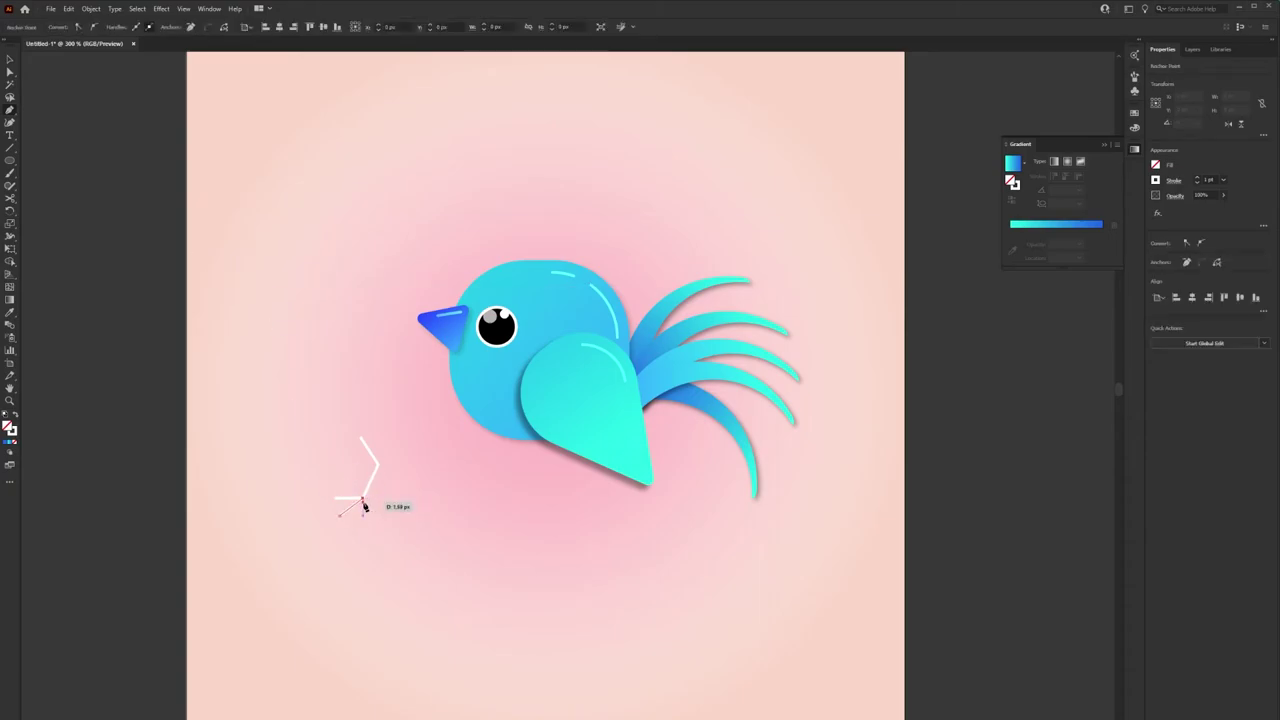
pyautogui.click(381, 499)
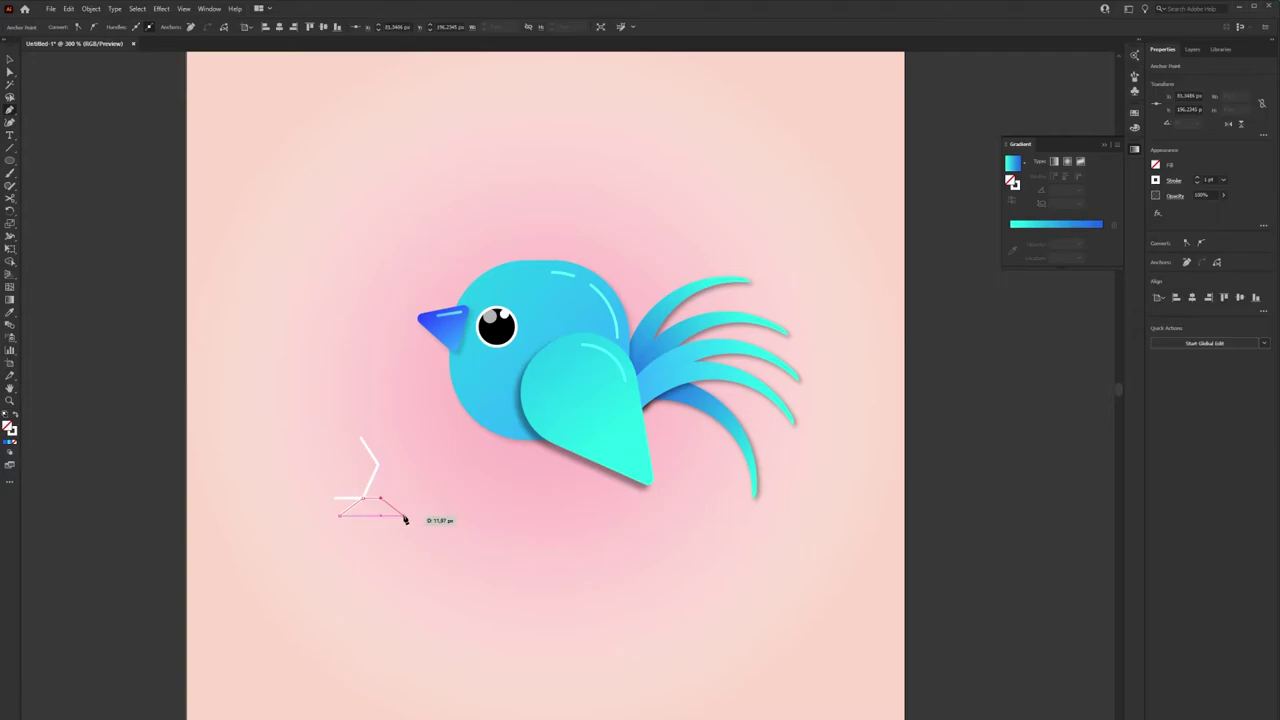
pyautogui.keyDown('ctrl'); pyautogui.click(395, 516); pyautogui.keyUp('ctrl')
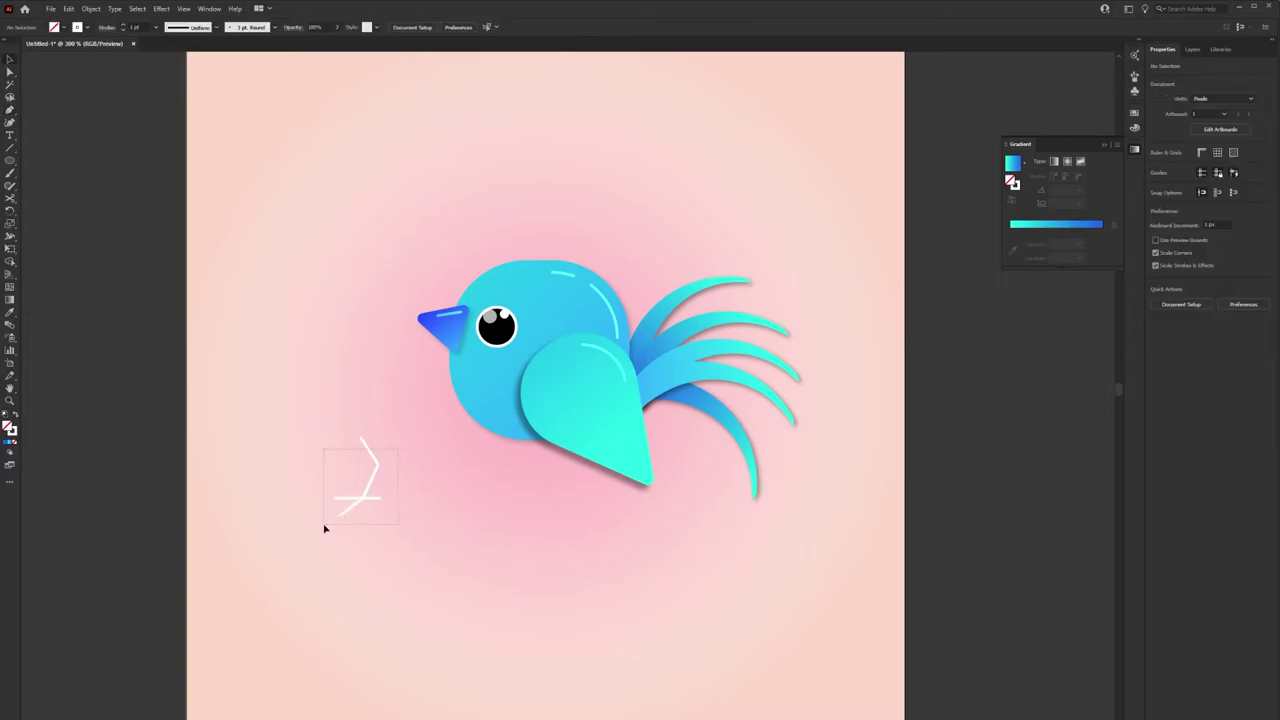
# - Give the leg strokes Round Cap ends in the Stroke panel
pyautogui.moveTo(324, 528); pyautogui.dragTo(325, 527)
pyautogui.click(1166, 181)
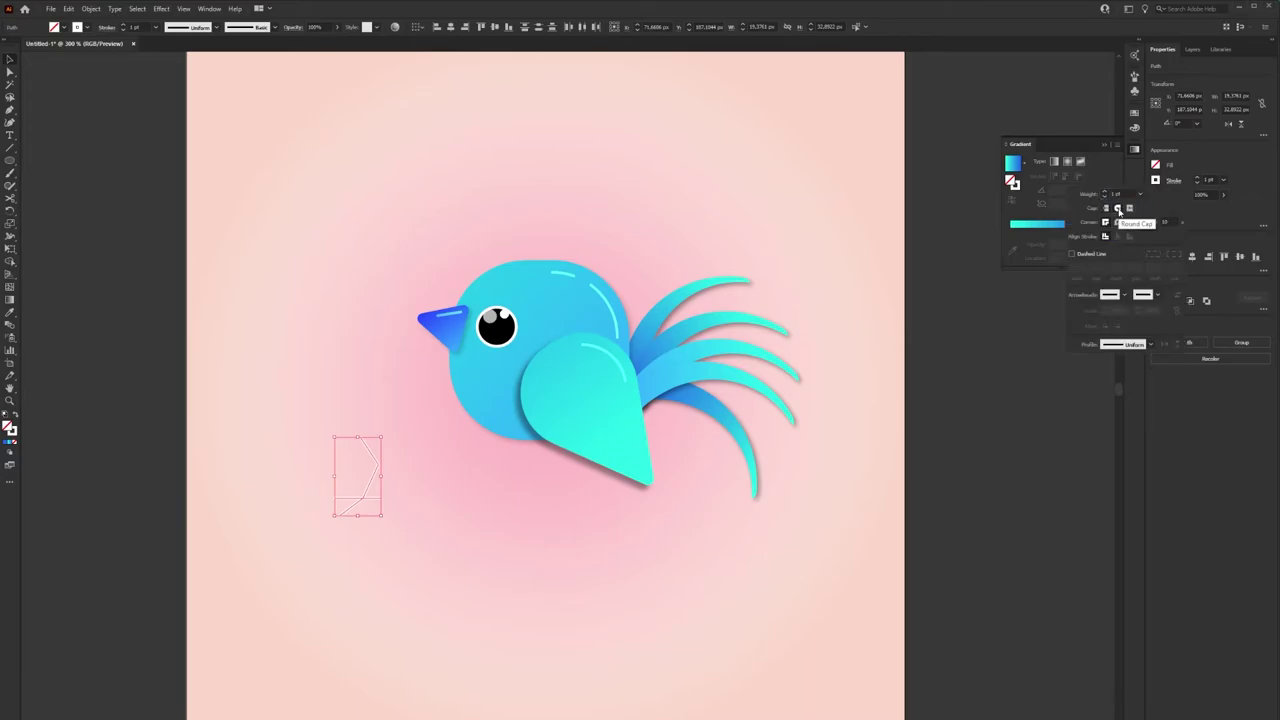
pyautogui.click(1118, 208)
pyautogui.click(555, 511)
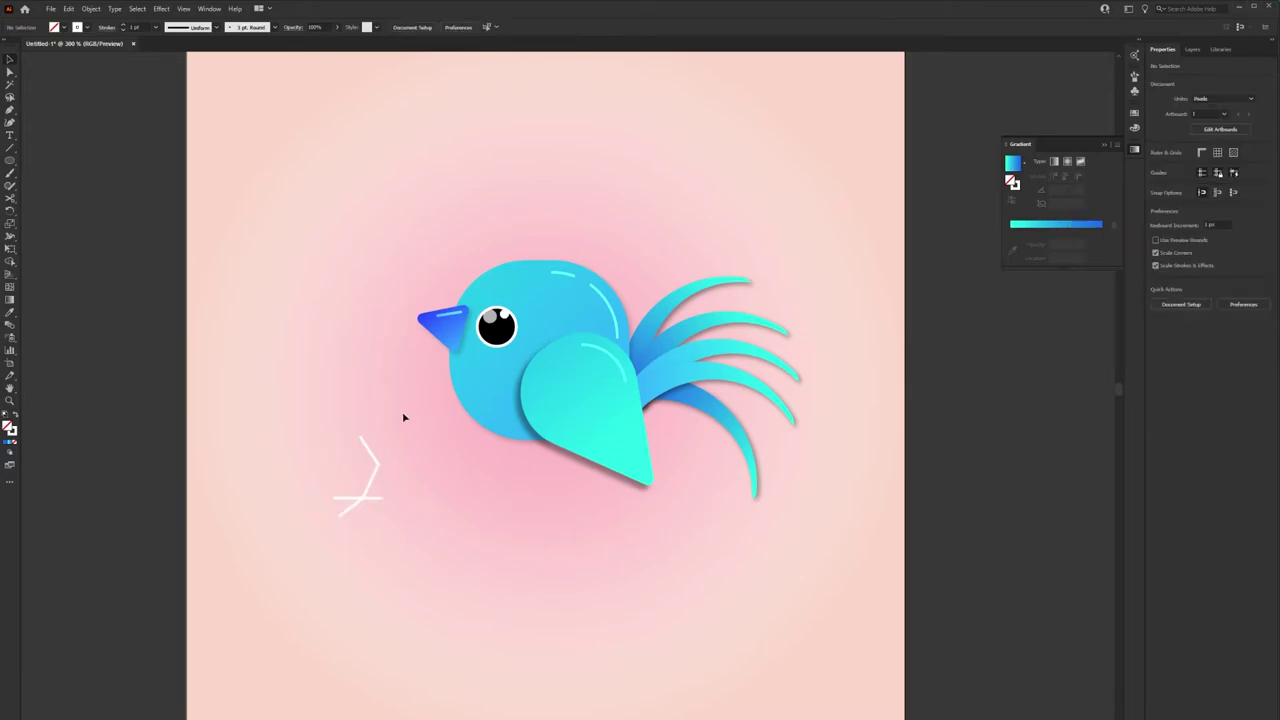
pyautogui.scroll(1, 390, 466)
# - Zoom in and set the white leg's stroke weight to 2 pt
pyautogui.scroll(1, 385, 470)
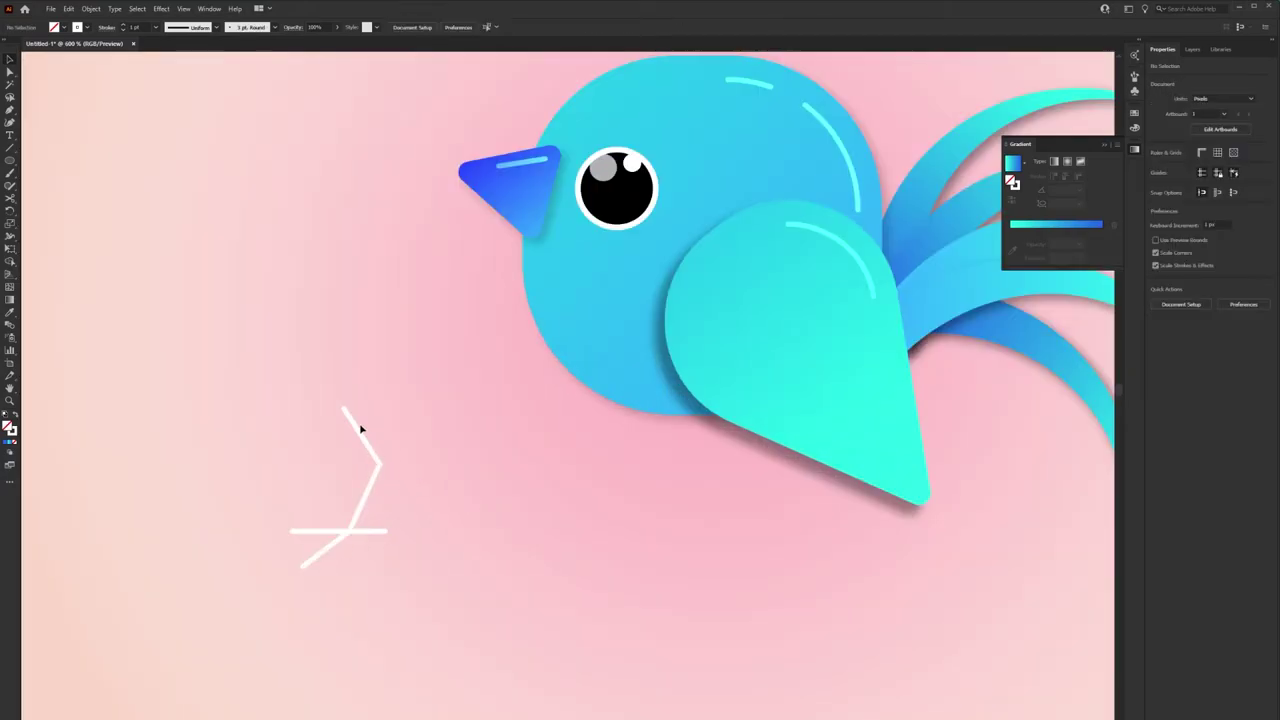
pyautogui.hscroll(3, 330, 400)
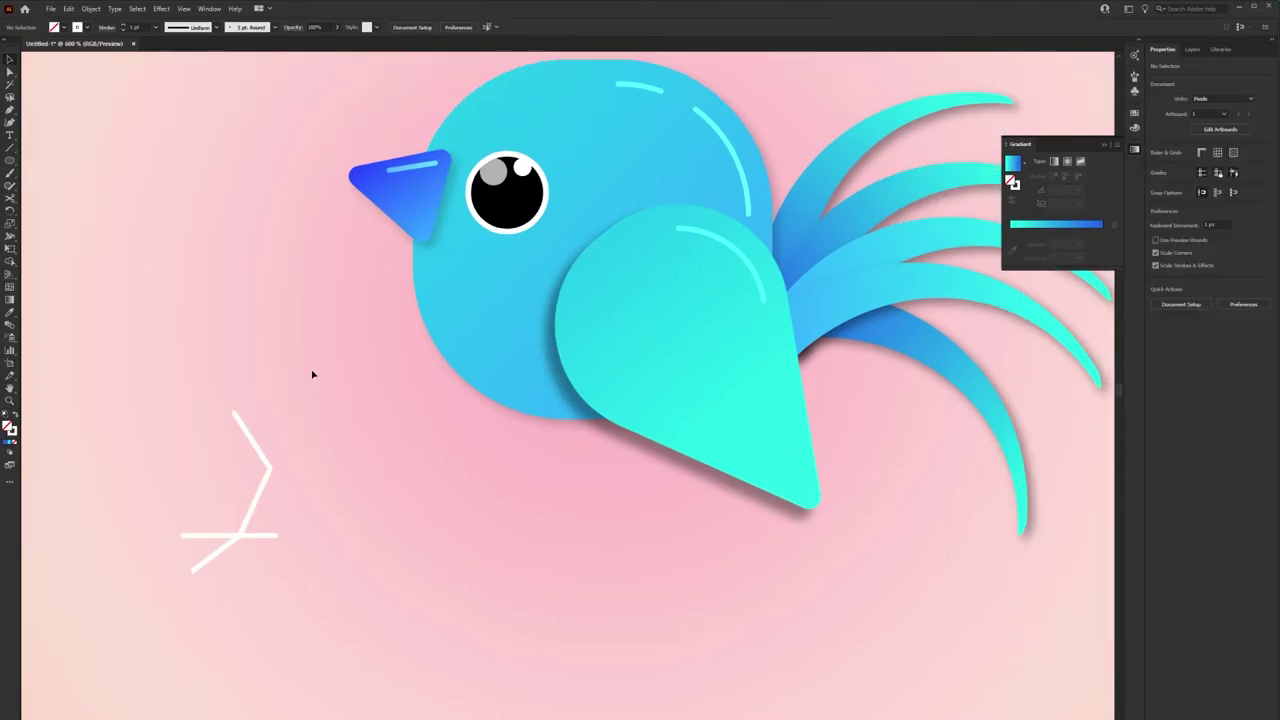
pyautogui.click(230, 535)
pyautogui.click(165, 361)
pyautogui.moveTo(190, 439); pyautogui.dragTo(108, 597)
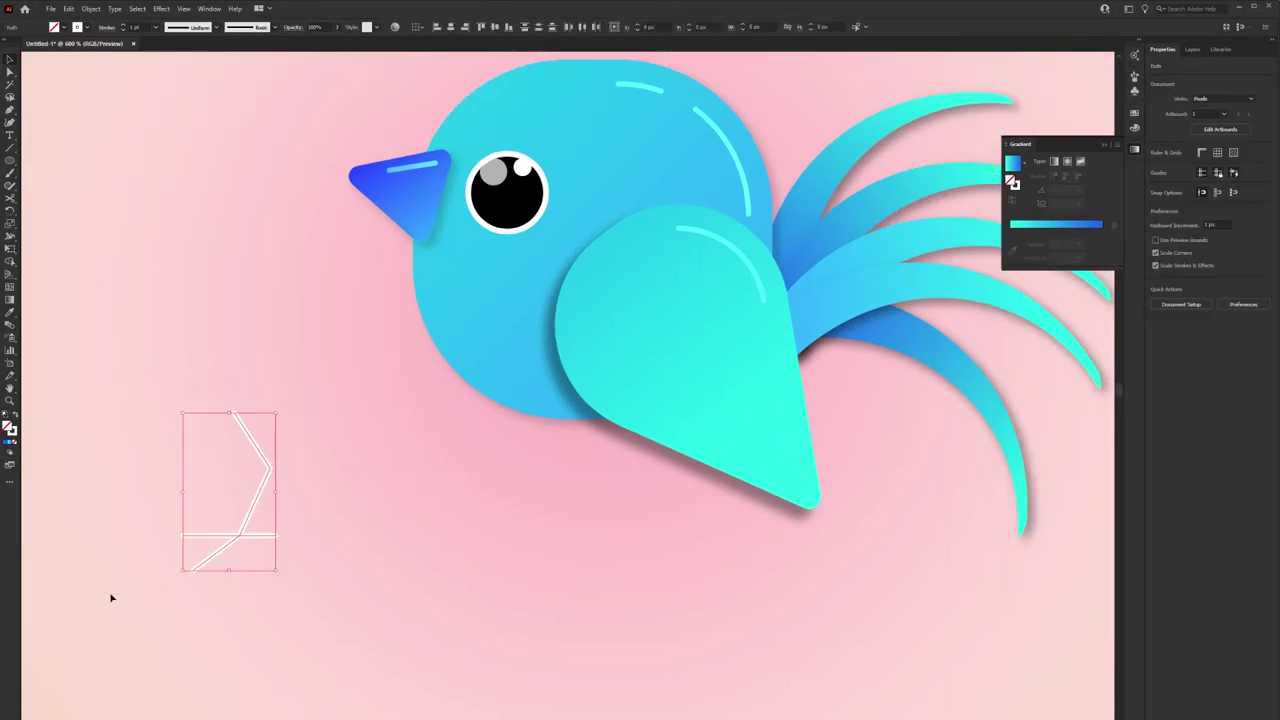
pyautogui.click(1213, 179)
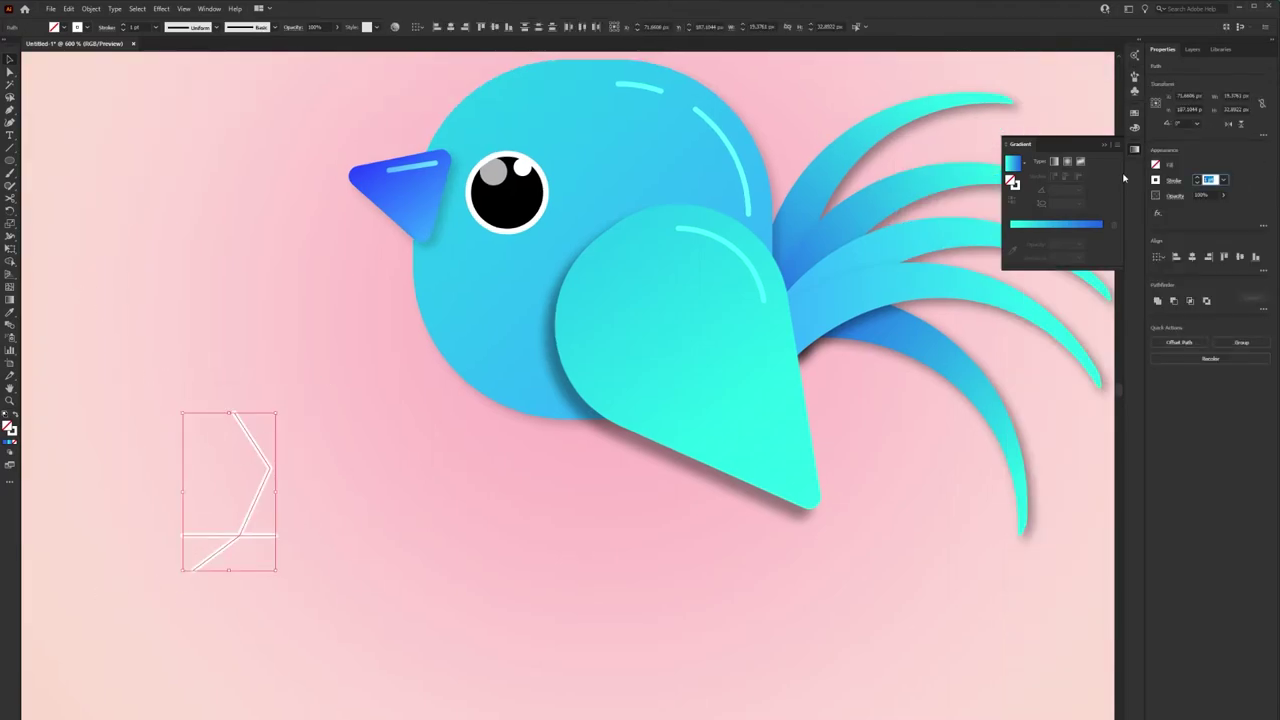
pyautogui.write('2')
pyautogui.press('Return')
pyautogui.click(454, 463)
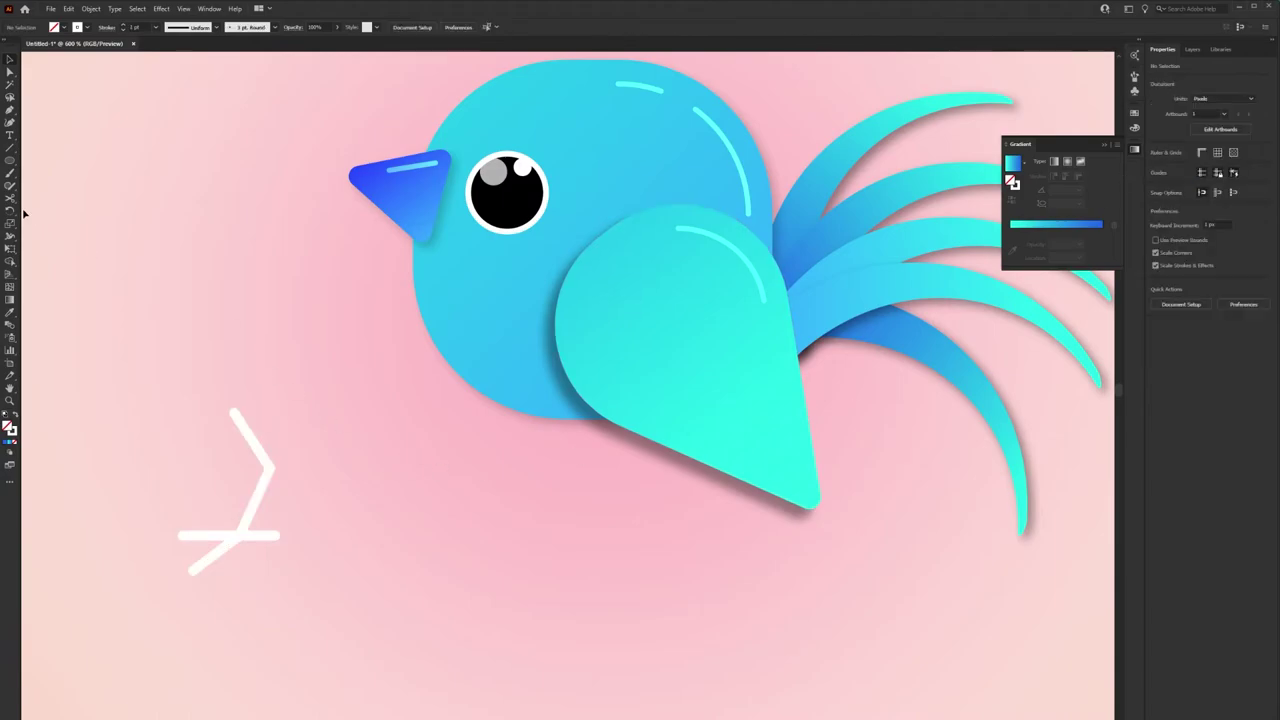
# - Widen the leg's top end into a rounded blob with the Width tool
pyautogui.click(259, 449)
pyautogui.click(10, 234)
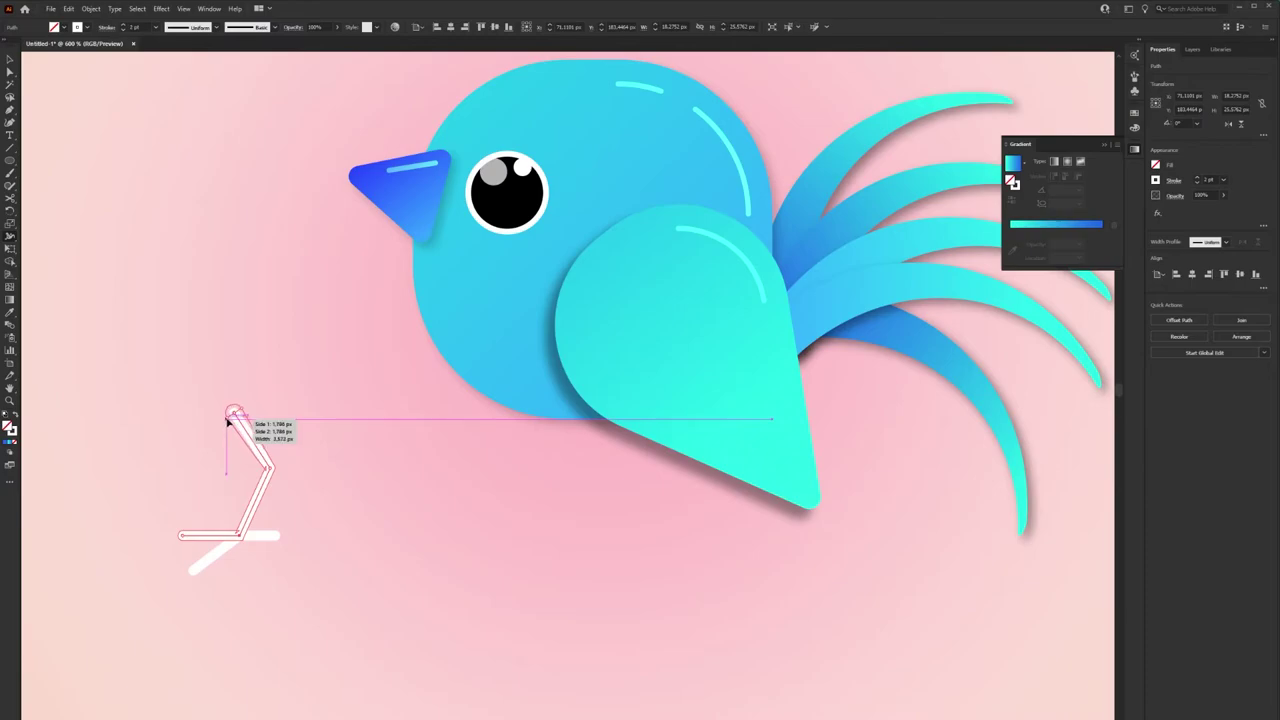
pyautogui.moveTo(233, 413); pyautogui.dragTo(222, 404)
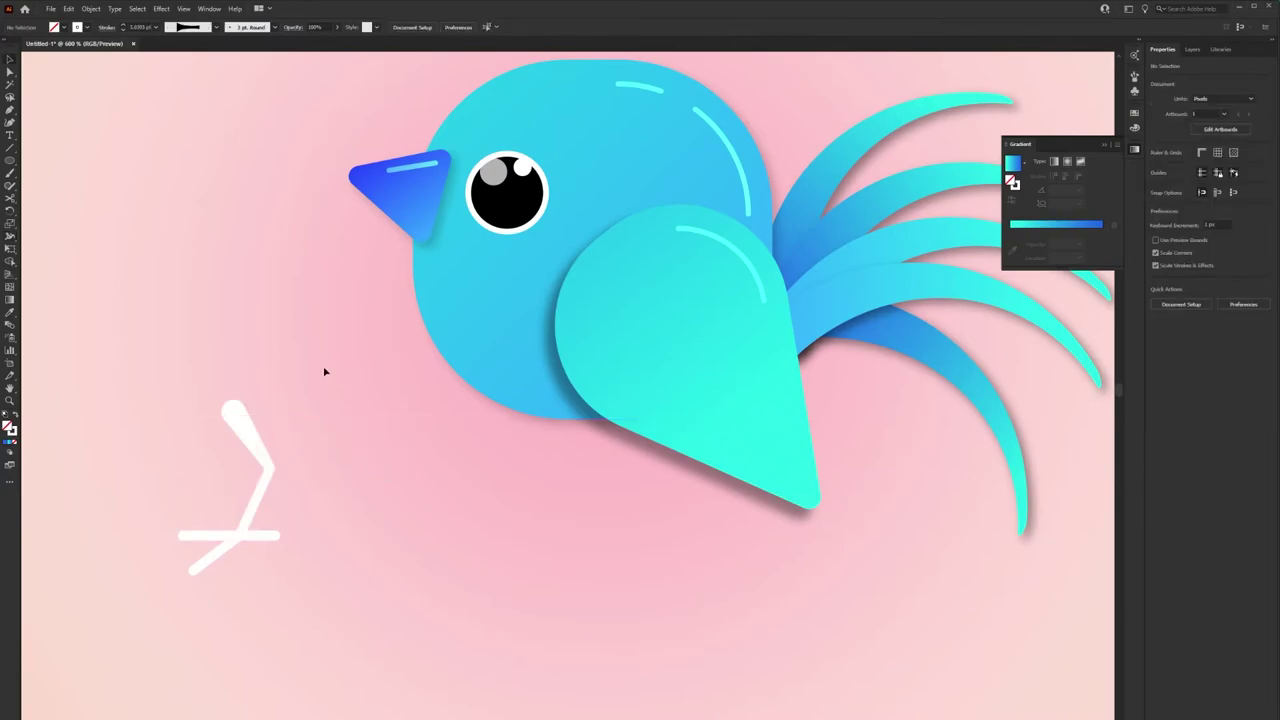
pyautogui.scroll(-2, 305, 438)
# - Move the leg under the bird's body and scale it down
pyautogui.moveTo(277, 429); pyautogui.dragTo(445, 422)
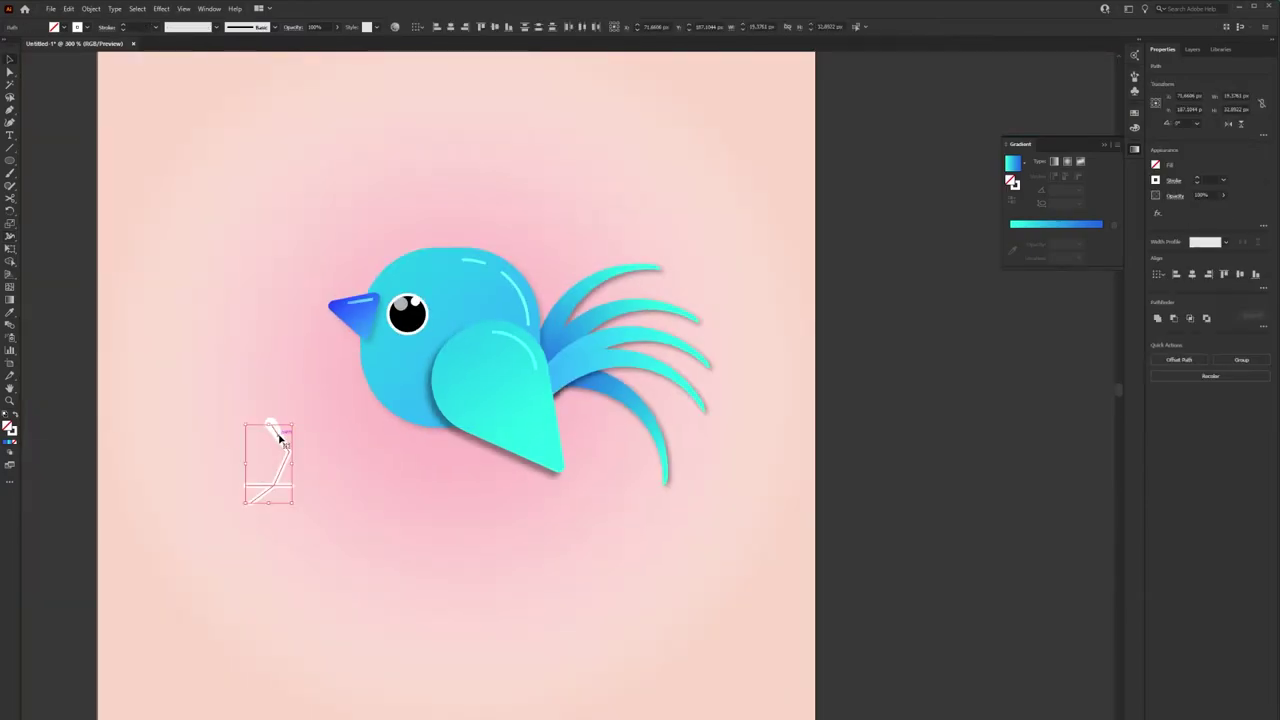
pyautogui.moveTo(467, 498)
pyautogui.mouseDown()
pyautogui.moveTo(443, 436)
pyautogui.moveTo(283, 448)
pyautogui.mouseUp()
pyautogui.scroll(2, 293, 444)
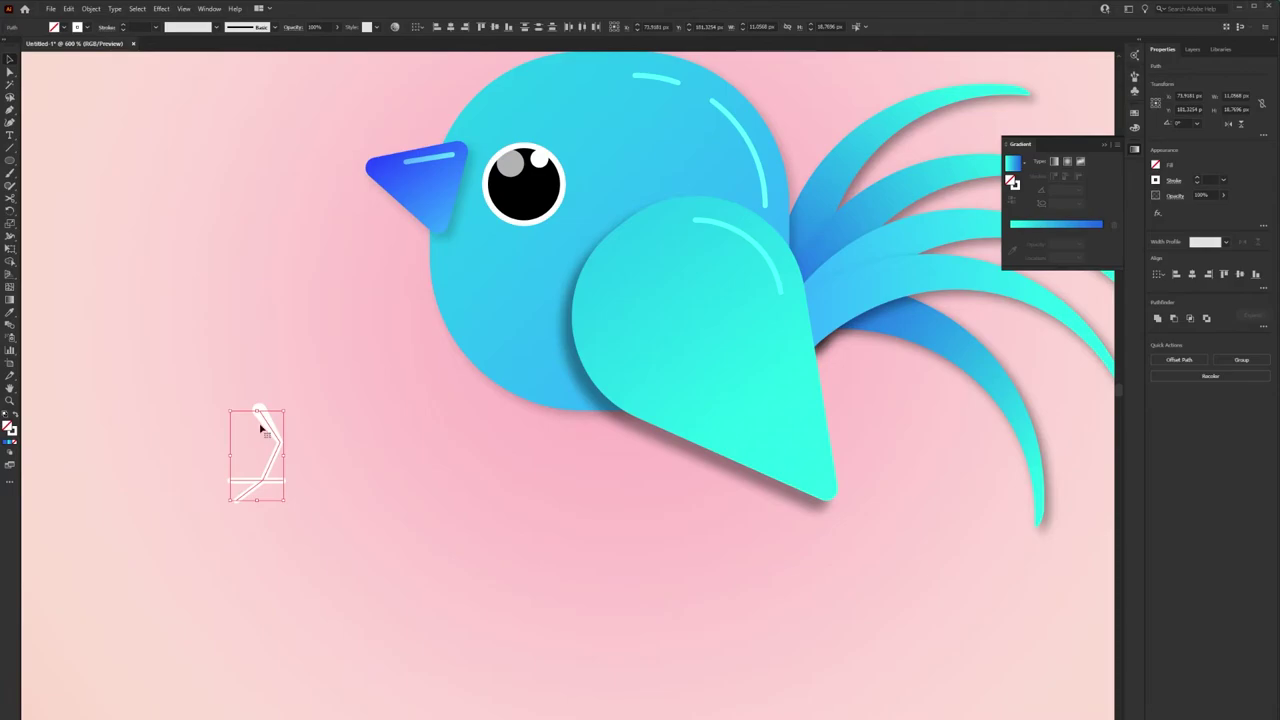
# - Outline and expand the leg stroke, merging its pieces into one shape
pyautogui.click(100, 8)
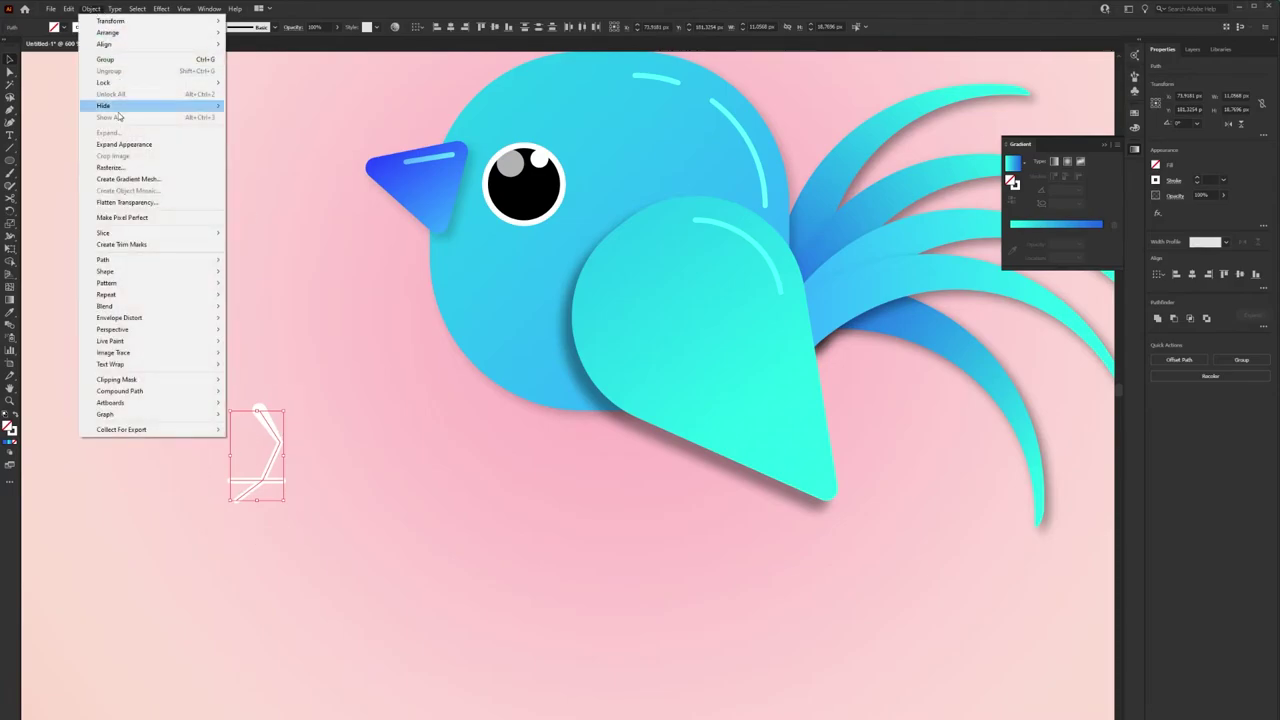
pyautogui.click(114, 148)
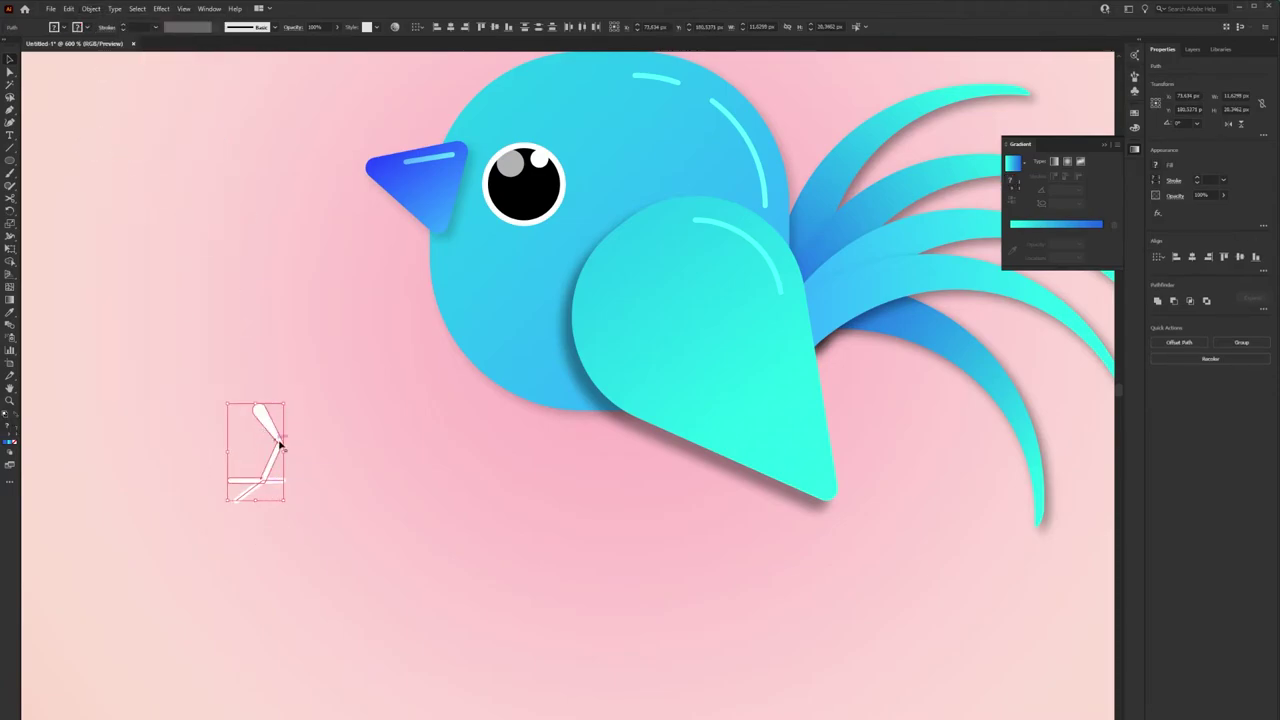
pyautogui.click(91, 8)
pyautogui.click(112, 134)
pyautogui.click(1157, 302)
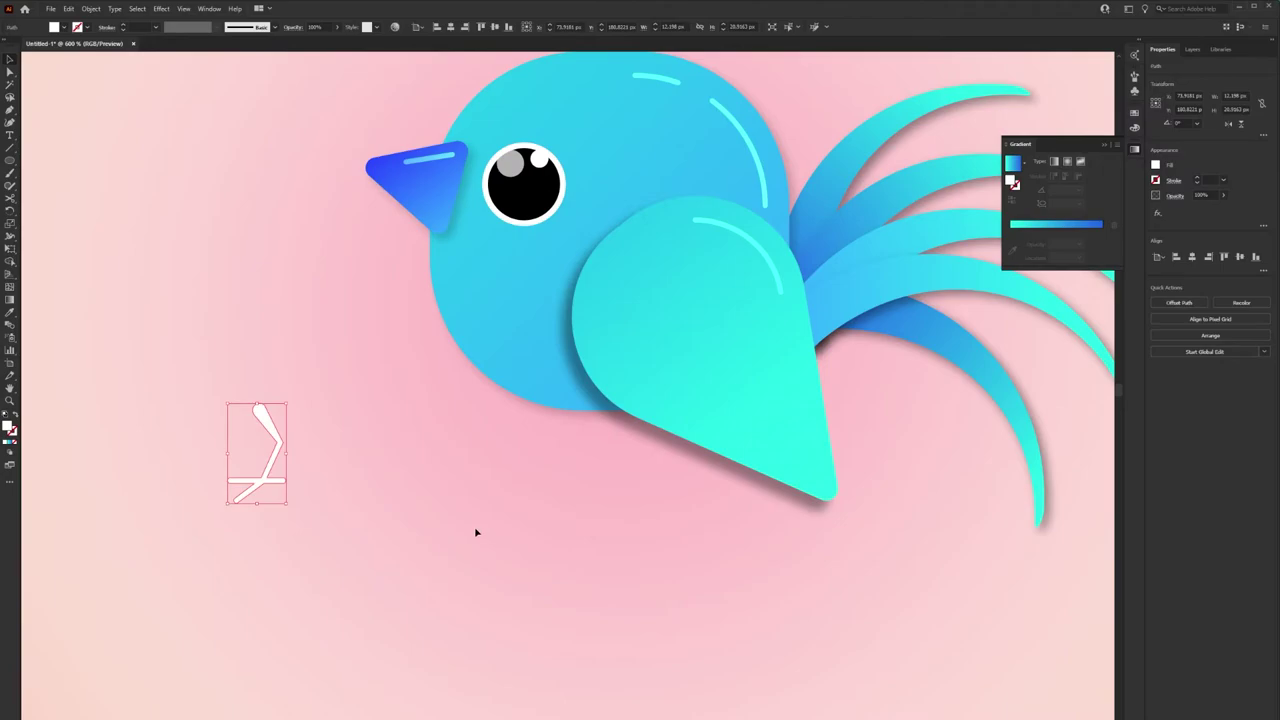
pyautogui.click(477, 531)
# - Fill the leg black, place it under the wing, and duplicate a slightly smaller second leg
pyautogui.moveTo(276, 428)
pyautogui.mouseDown()
pyautogui.moveTo(430, 382)
pyautogui.moveTo(609, 434)
pyautogui.mouseUp()
pyautogui.click(1157, 165)
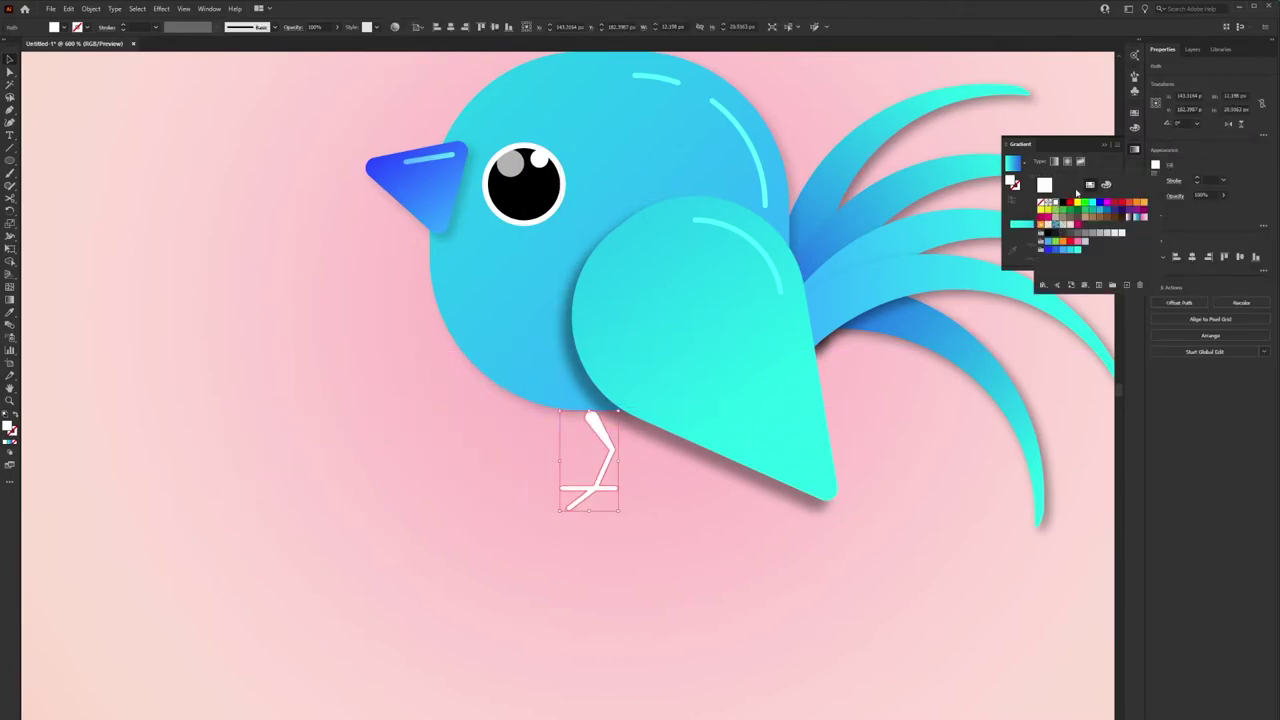
pyautogui.click(1062, 206)
pyautogui.moveTo(617, 452); pyautogui.dragTo(647, 440)
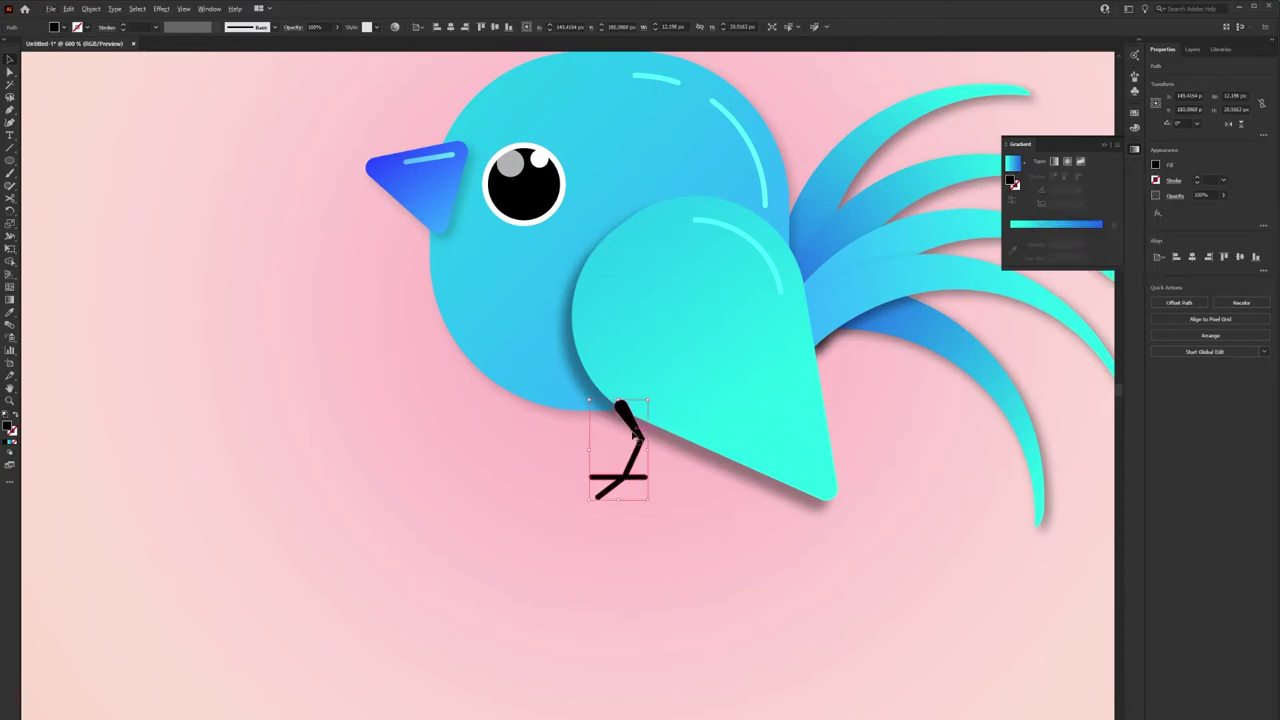
pyautogui.moveTo(633, 424); pyautogui.dragTo(592, 398)
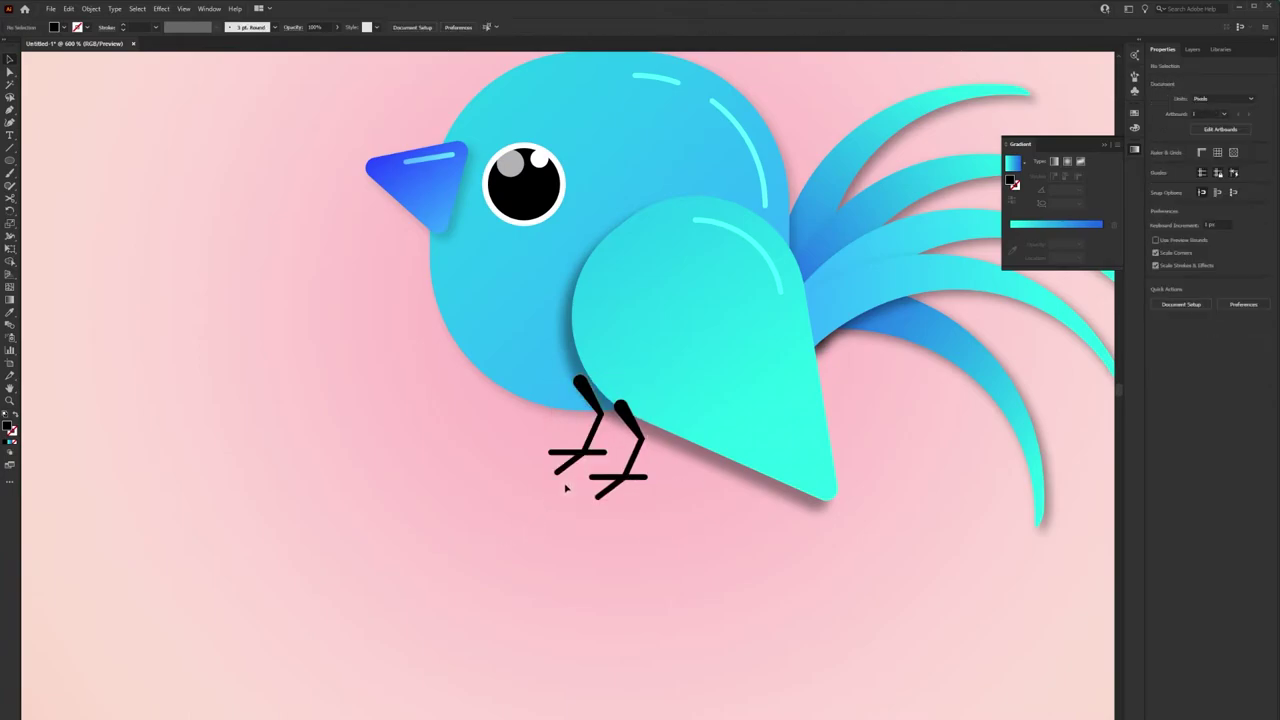
pyautogui.moveTo(549, 477); pyautogui.dragTo(557, 462)
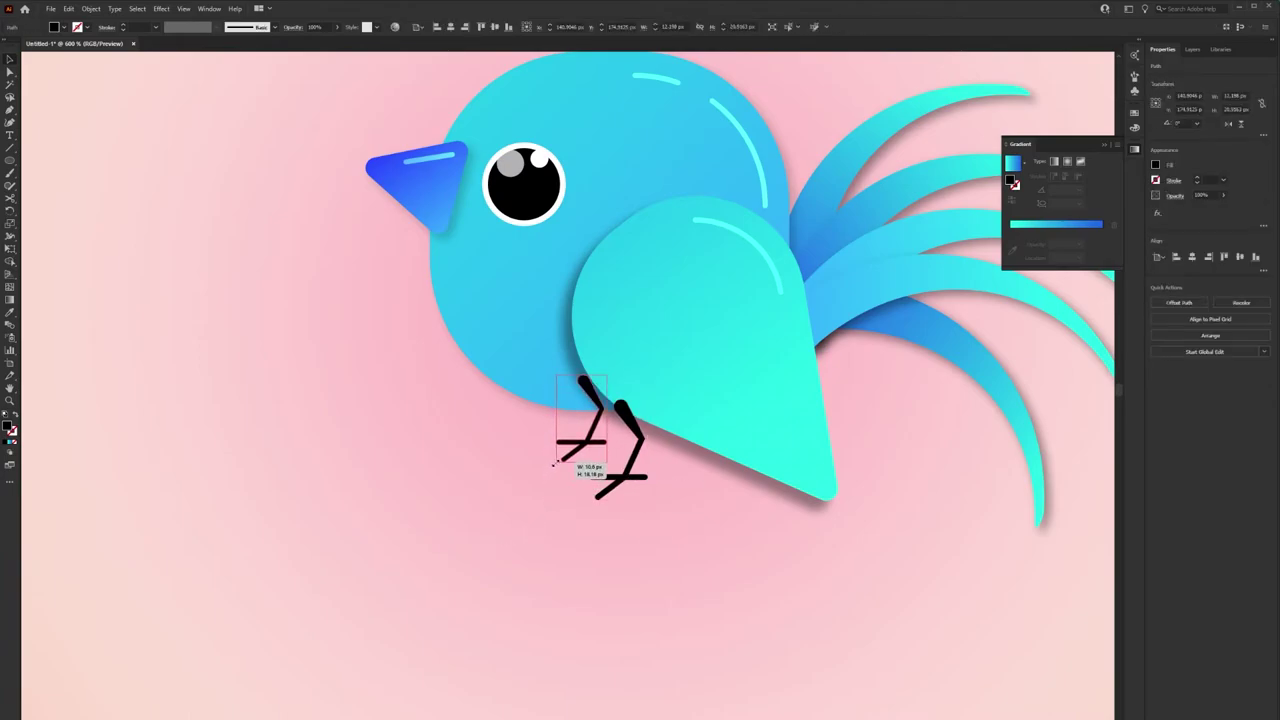
# - Send both legs to the back behind the bird's body and zoom out to view the bird
pyautogui.keyDown('shift'); pyautogui.click(625, 477); pyautogui.keyUp('shift')
pyautogui.rightClick(593, 442)
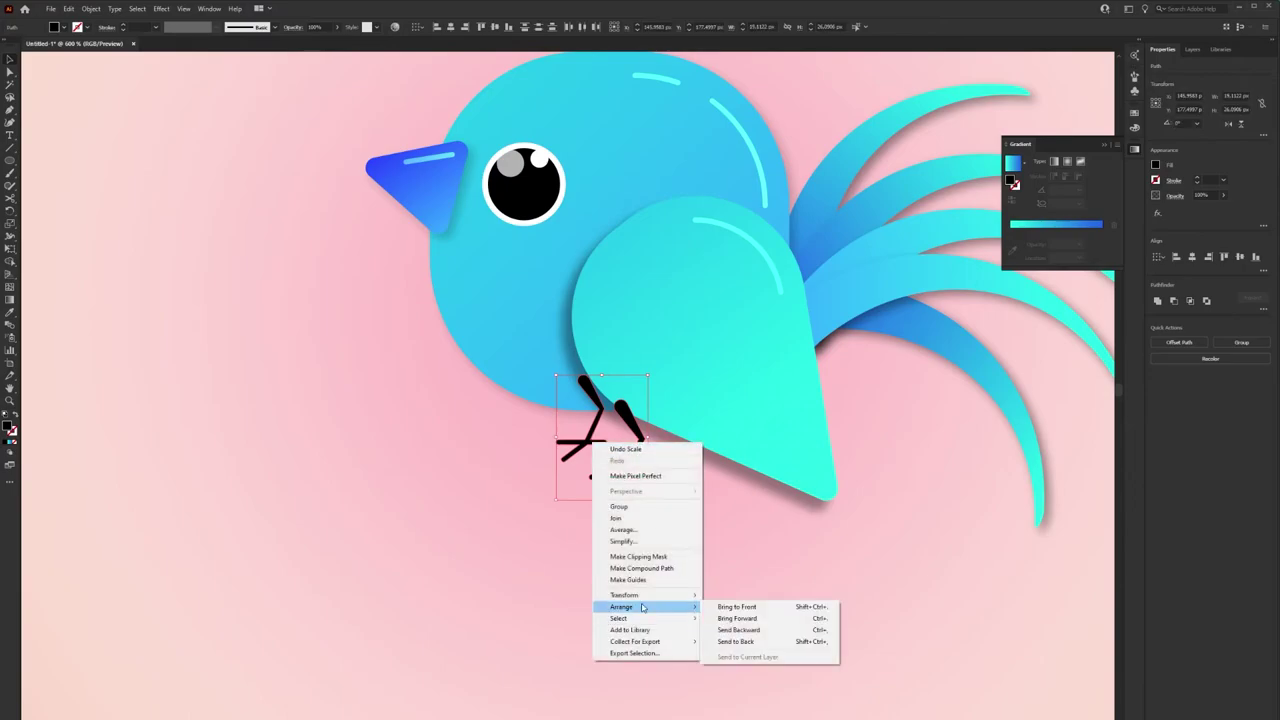
pyautogui.click(730, 641)
pyautogui.scroll(-1, 662, 605)
pyautogui.scroll(-1, 675, 592)
pyautogui.scroll(3, 675, 592)
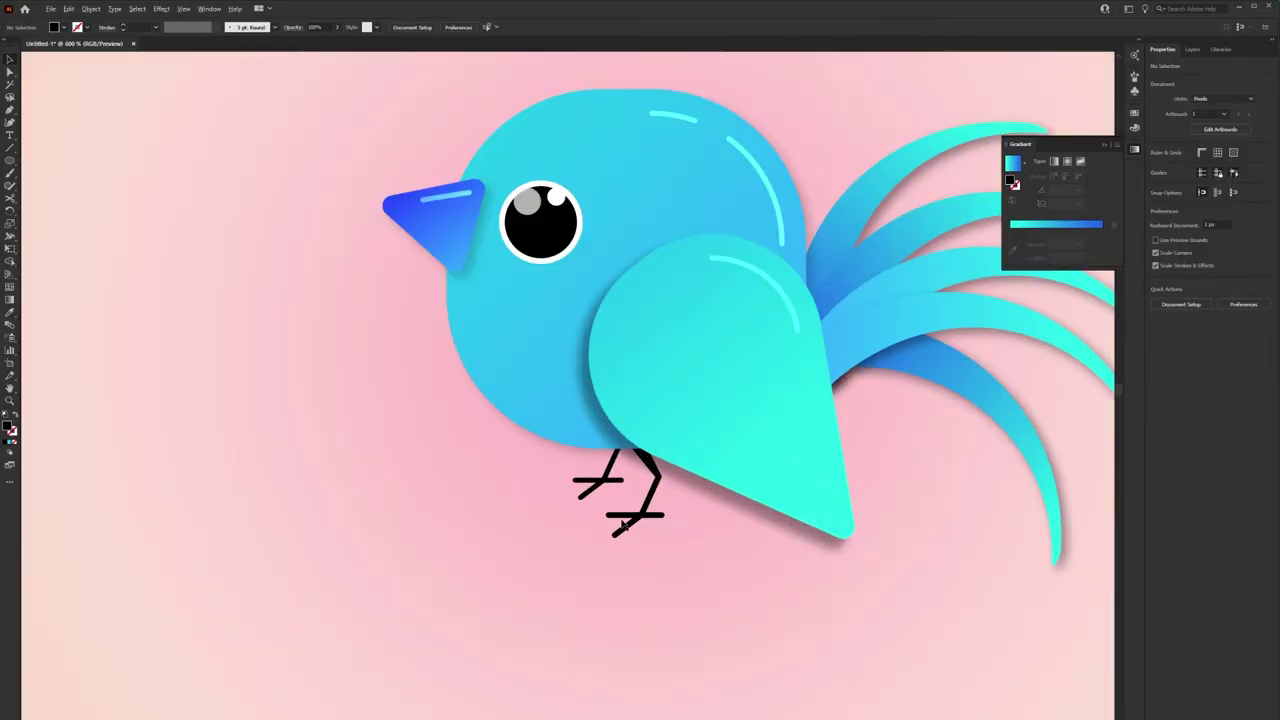
pyautogui.moveTo(563, 443); pyautogui.dragTo(657, 528)
pyautogui.scroll(-1, 702, 606)
pyautogui.scroll(-1, 702, 606)
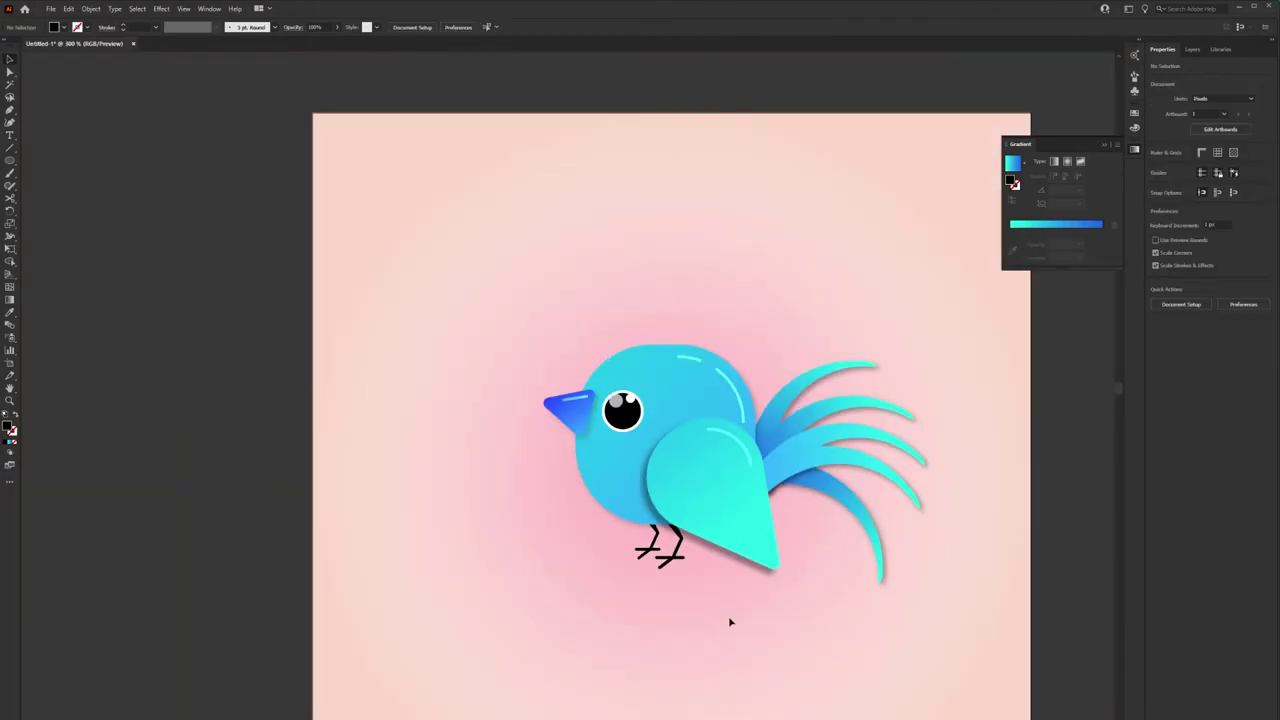
pyautogui.hscroll(2, 657, 586)
pyautogui.hscroll(1, 649, 557)
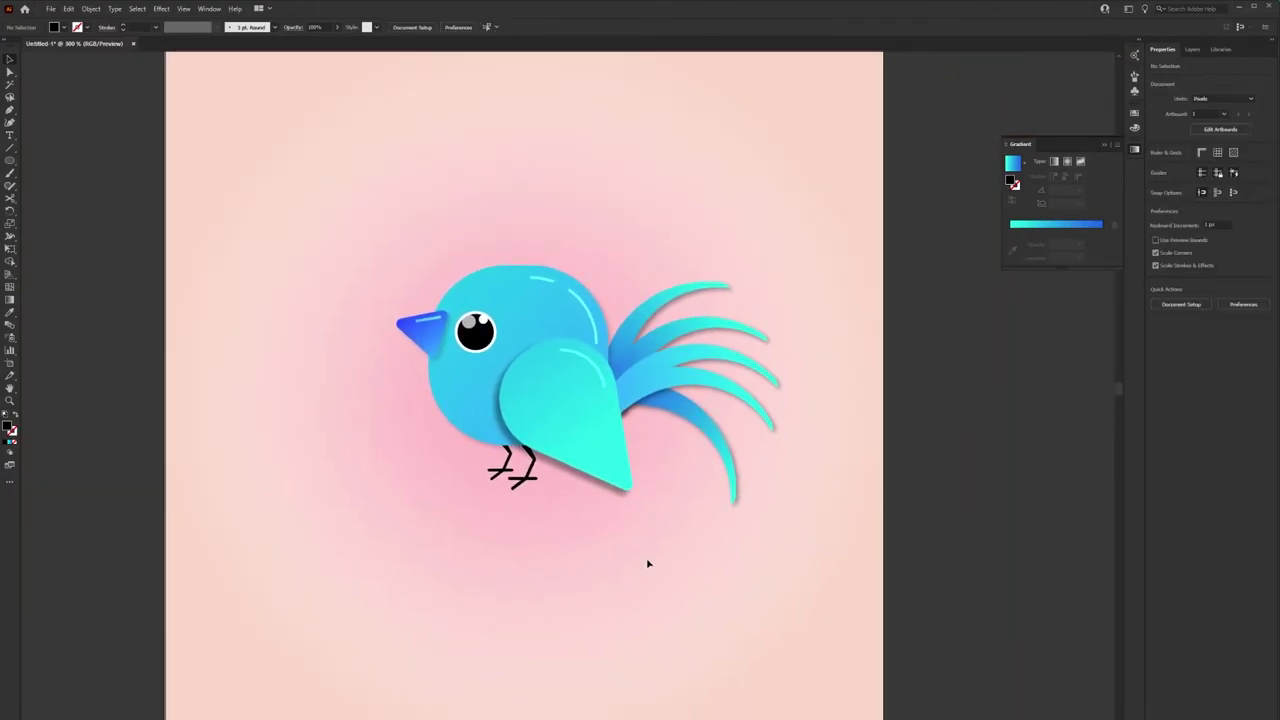
# - Draw a flat black ellipse under the feet and apply a 20 px Gaussian Blur
pyautogui.click(9, 161)
pyautogui.moveTo(435, 469); pyautogui.dragTo(662, 503)
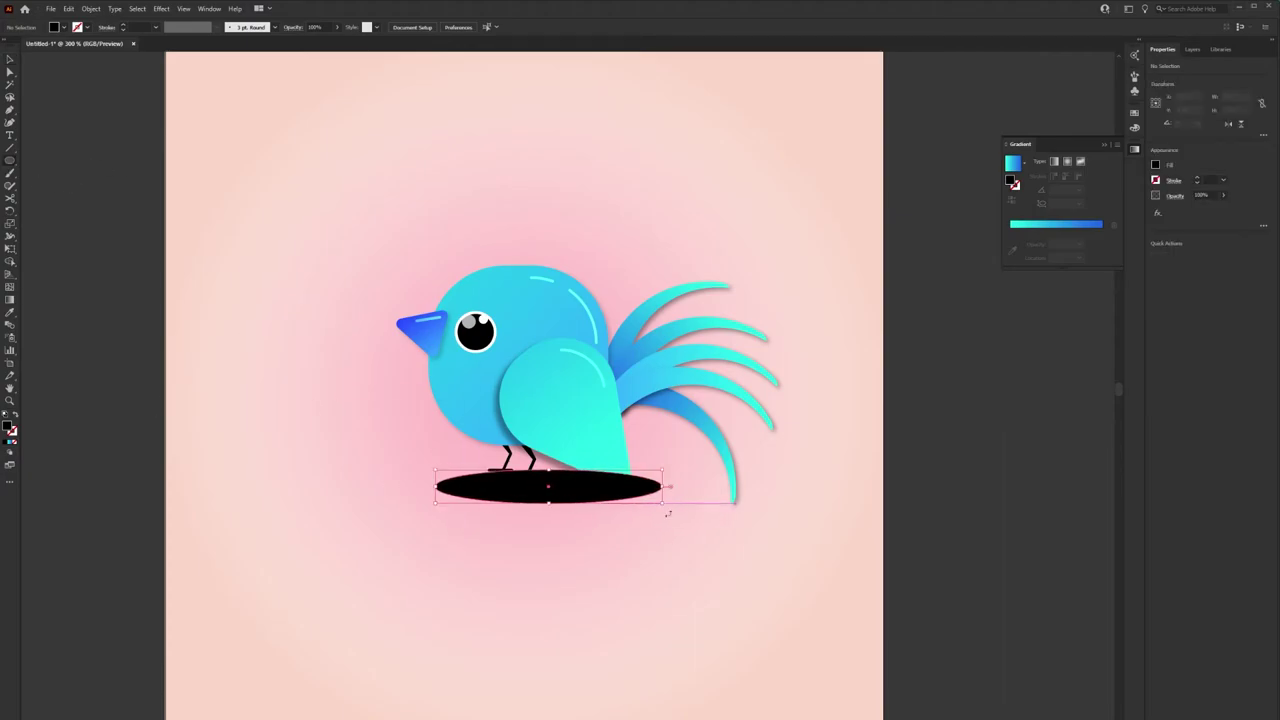
pyautogui.moveTo(548, 490); pyautogui.dragTo(534, 484)
pyautogui.click(161, 8)
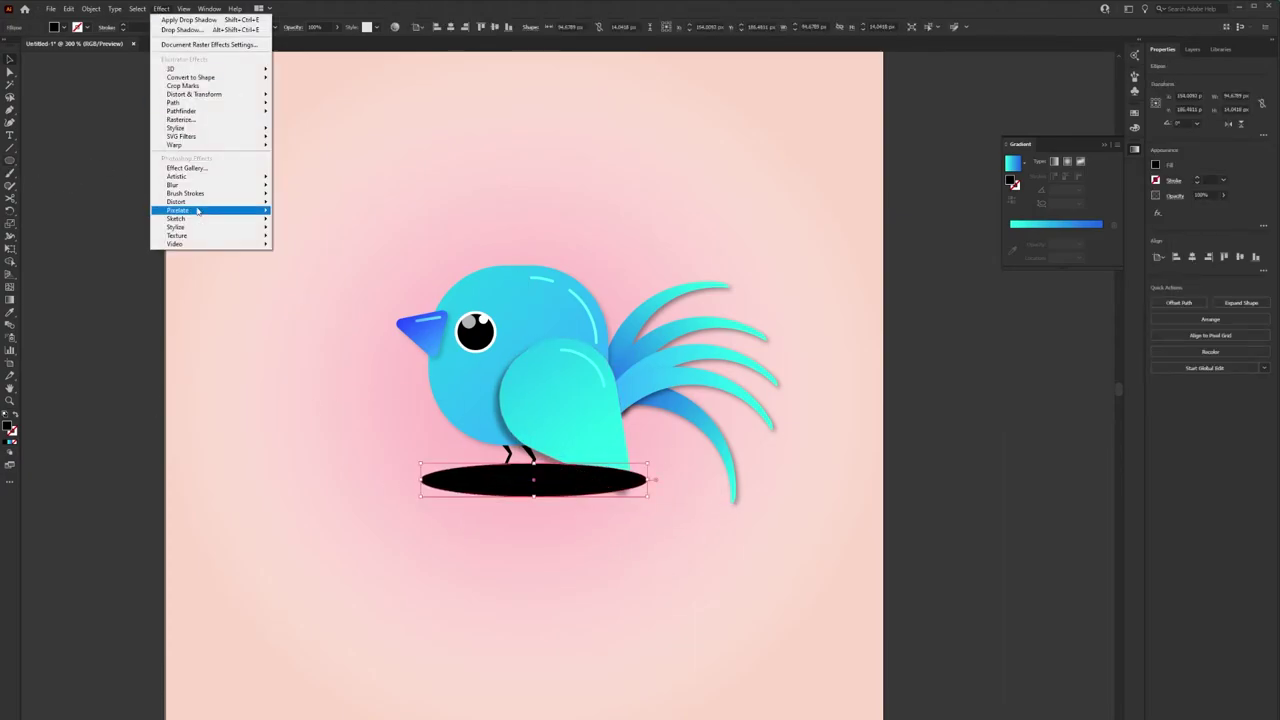
pyautogui.click(310, 187)
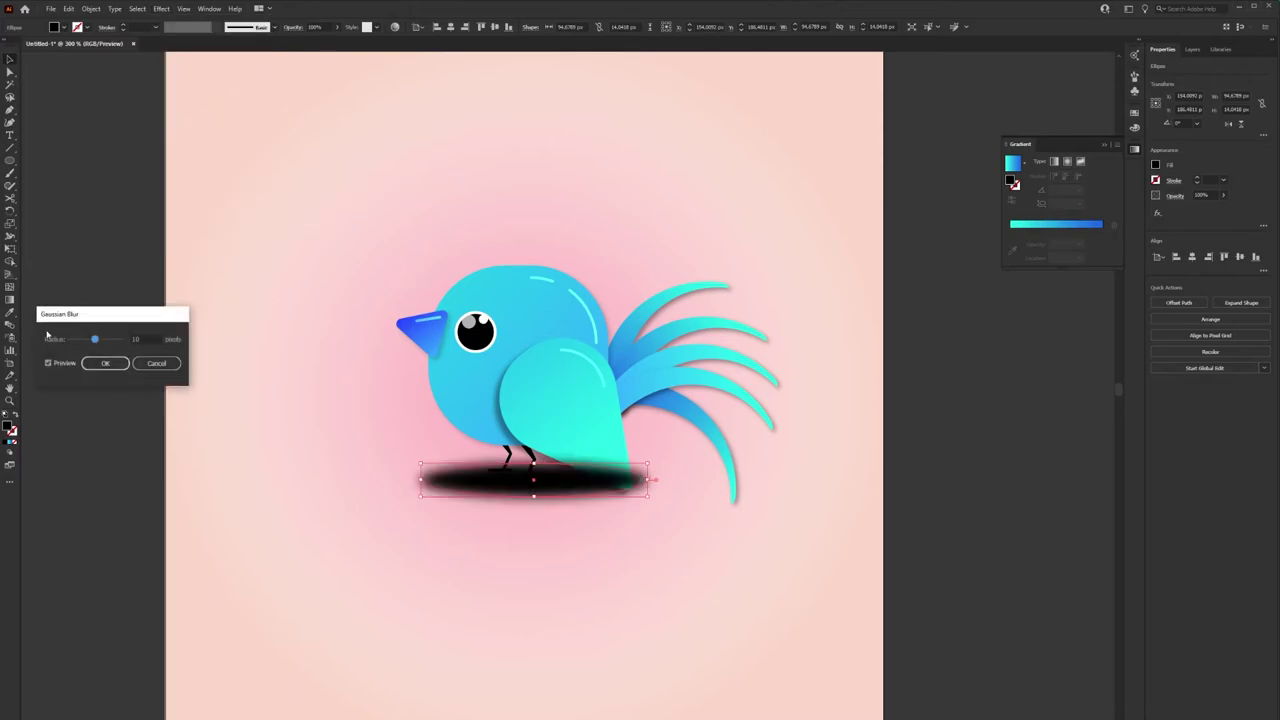
pyautogui.doubleClick(152, 338)
pyautogui.write('20')
pyautogui.press('Return')
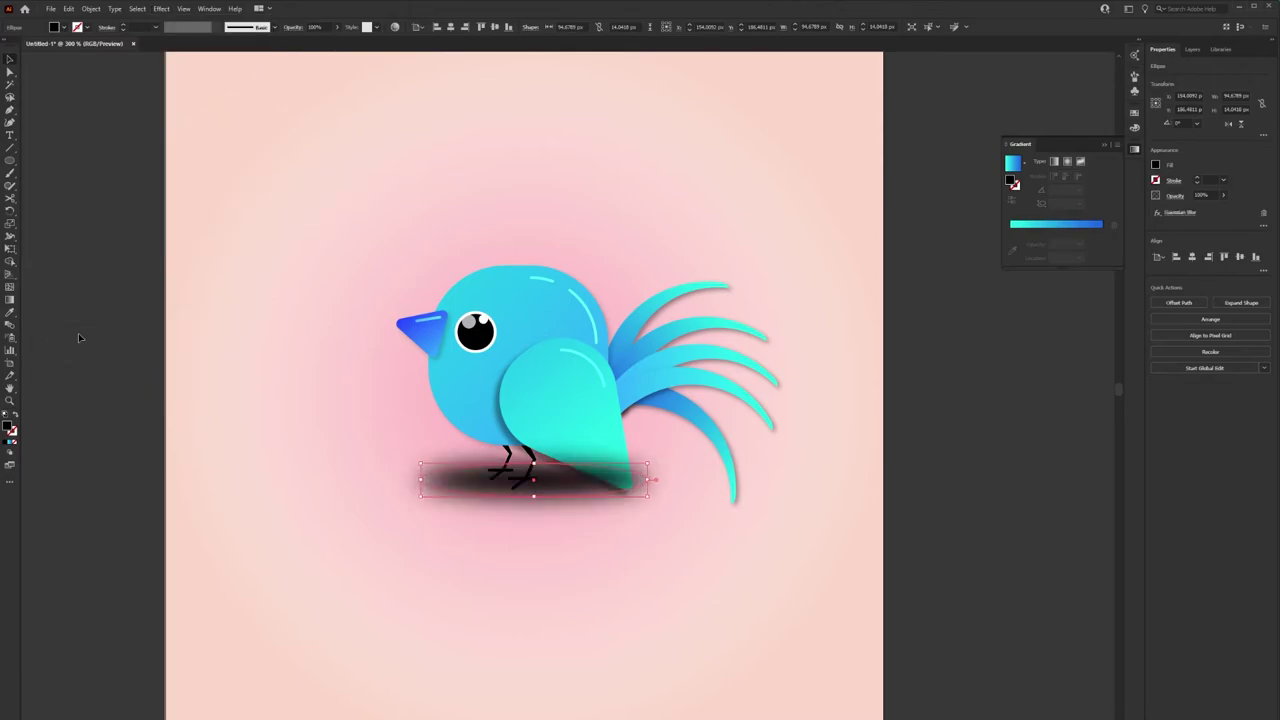
pyautogui.moveTo(491, 487); pyautogui.dragTo(475, 492)
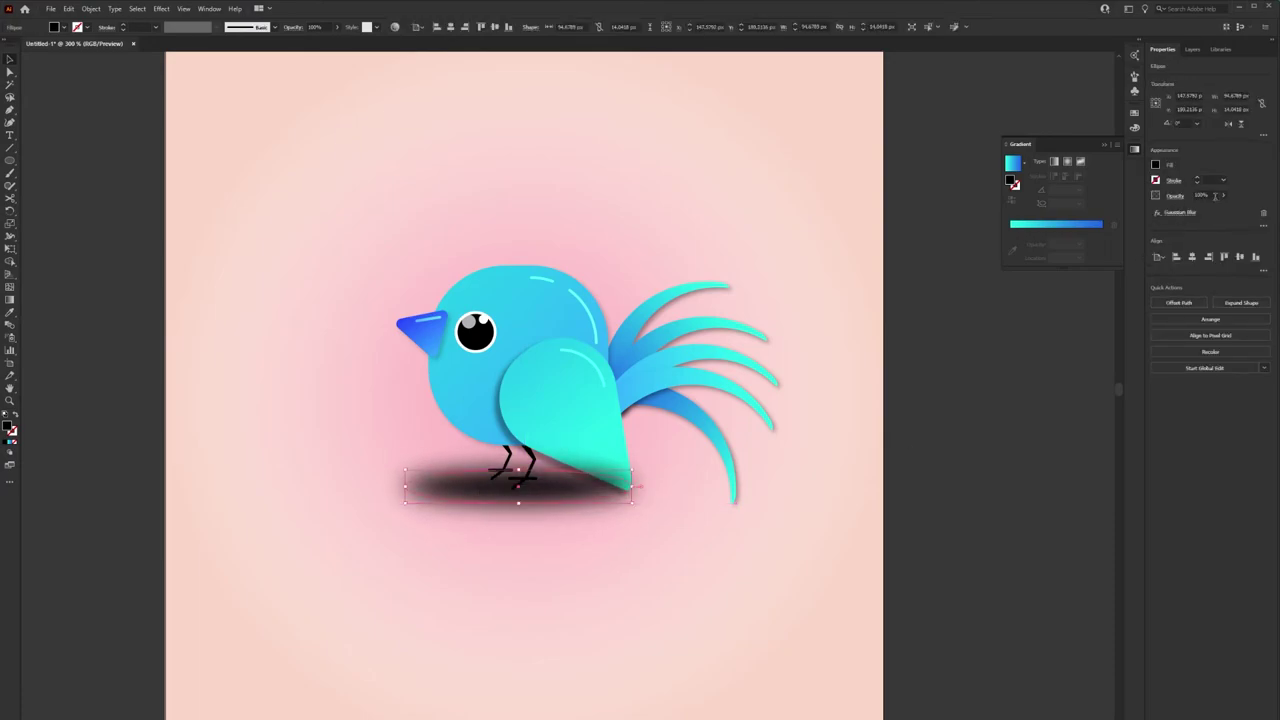
# - Set the shadow to 50% opacity and send it backward behind the bird's body
pyautogui.click(1213, 195)
pyautogui.write('50')
pyautogui.press('Return')
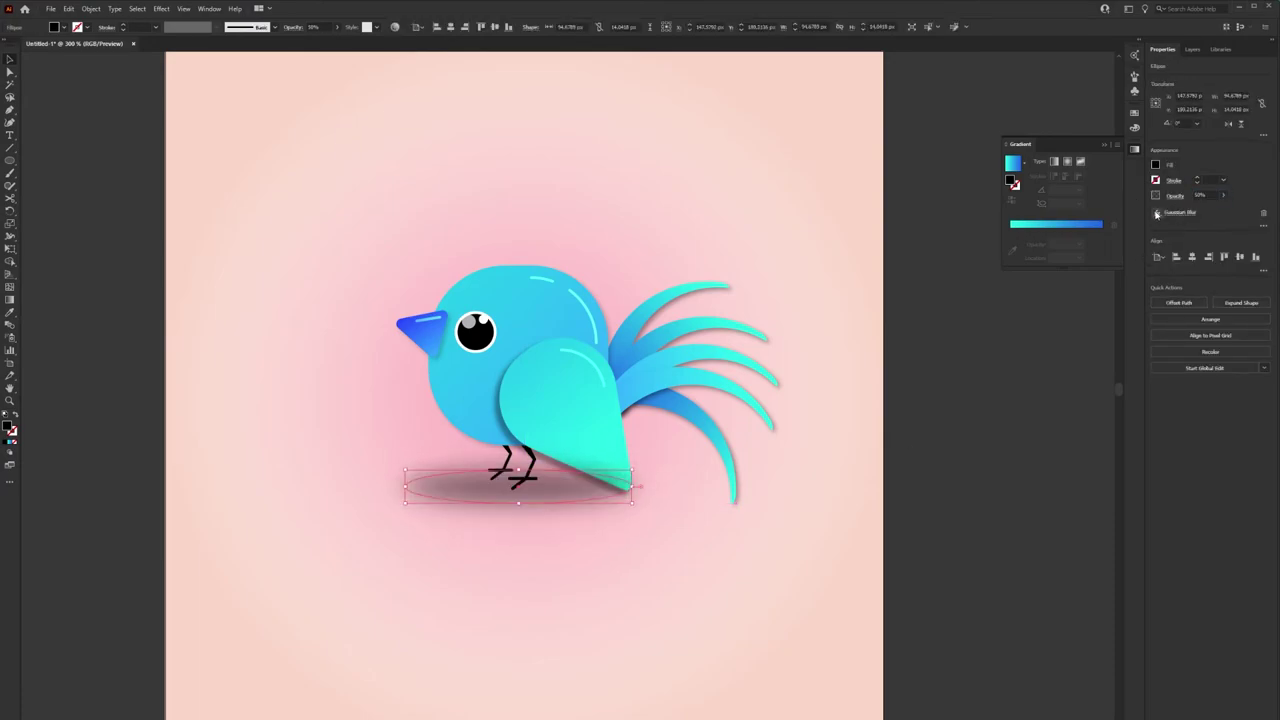
pyautogui.rightClick(573, 483)
pyautogui.moveTo(604, 673)
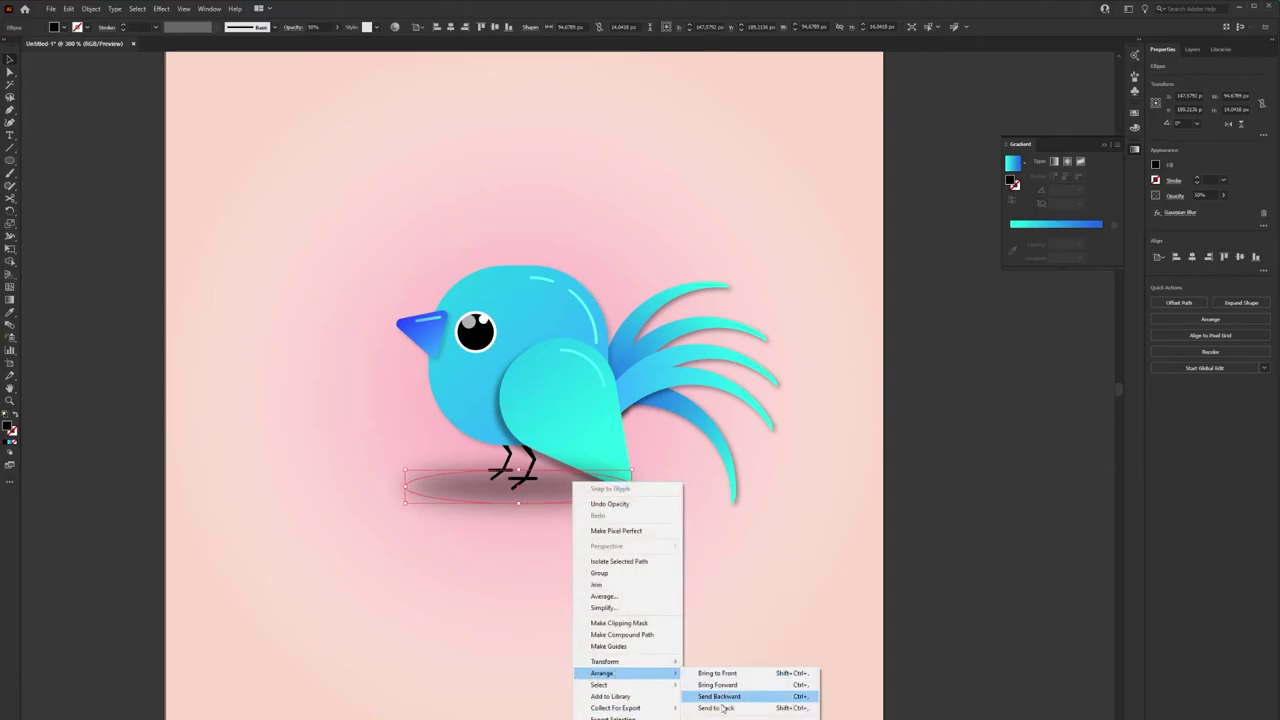
pyautogui.click(740, 706)
pyautogui.click(666, 611)
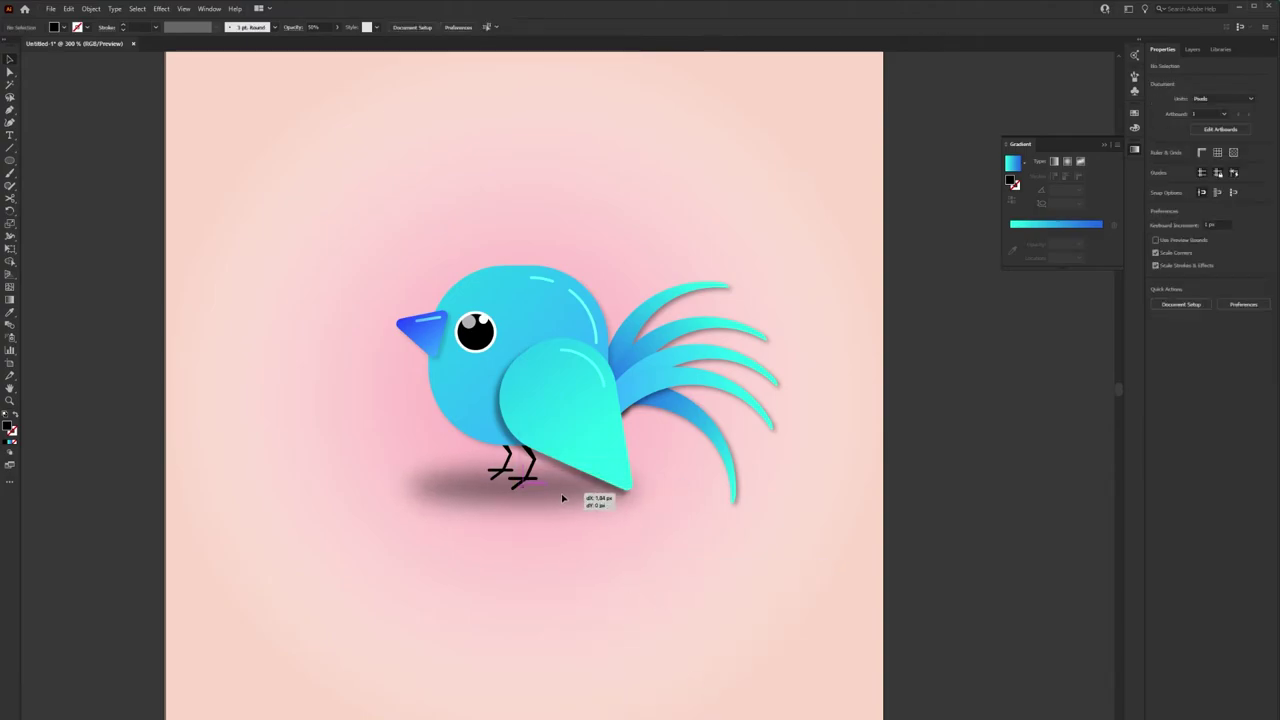
# - Reposition the blurred shadow slightly left so it sits under the feet
pyautogui.click(523, 491)
pyautogui.scroll(-1, 580, 586)
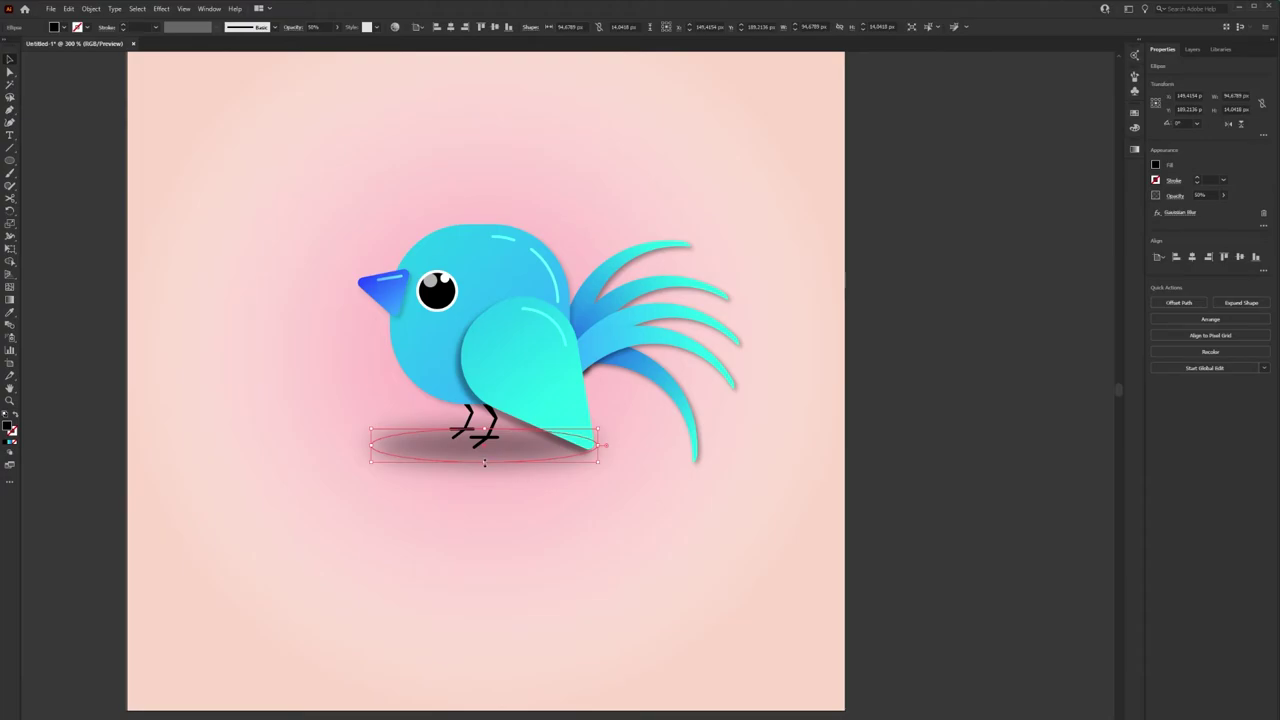
pyautogui.click(551, 517)
pyautogui.moveTo(520, 466)
pyautogui.mouseDown()
pyautogui.moveTo(514, 456)
pyautogui.moveTo(500, 474)
pyautogui.mouseUp()
pyautogui.click(503, 523)
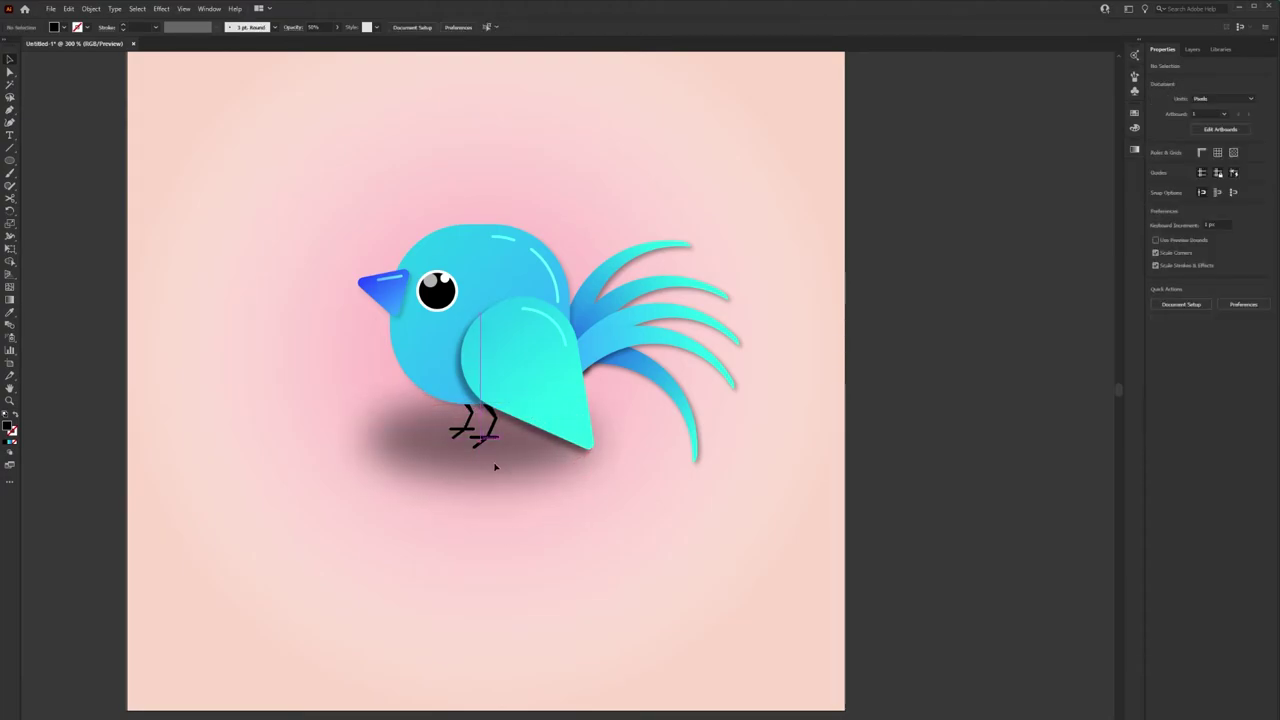
pyautogui.scroll(-3, 495, 467)
pyautogui.scroll(2, 665, 500)
pyautogui.click(545, 482)
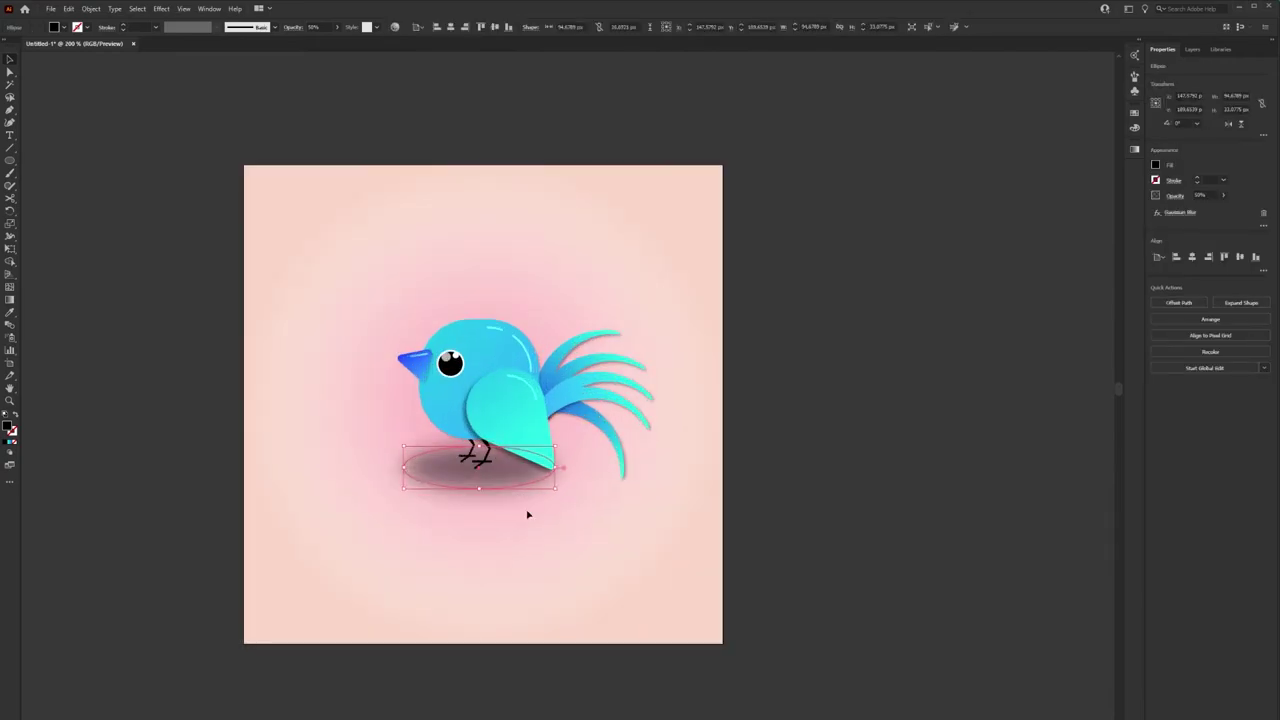
pyautogui.moveTo(520, 478); pyautogui.dragTo(500, 480)
pyautogui.click(618, 549)
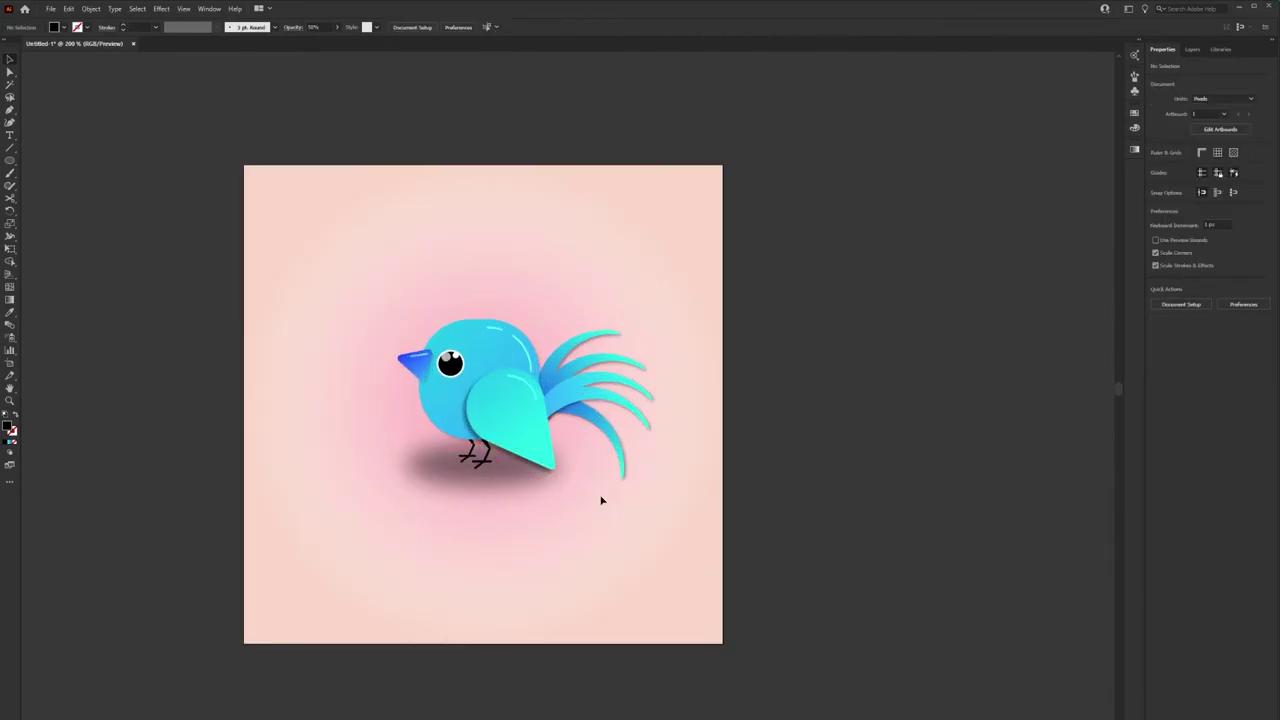
# - Enlarge the wing slightly and move it lower on the body
pyautogui.click(552, 466)
pyautogui.scroll(1, 553, 470)
pyautogui.moveTo(556, 484); pyautogui.dragTo(549, 474)
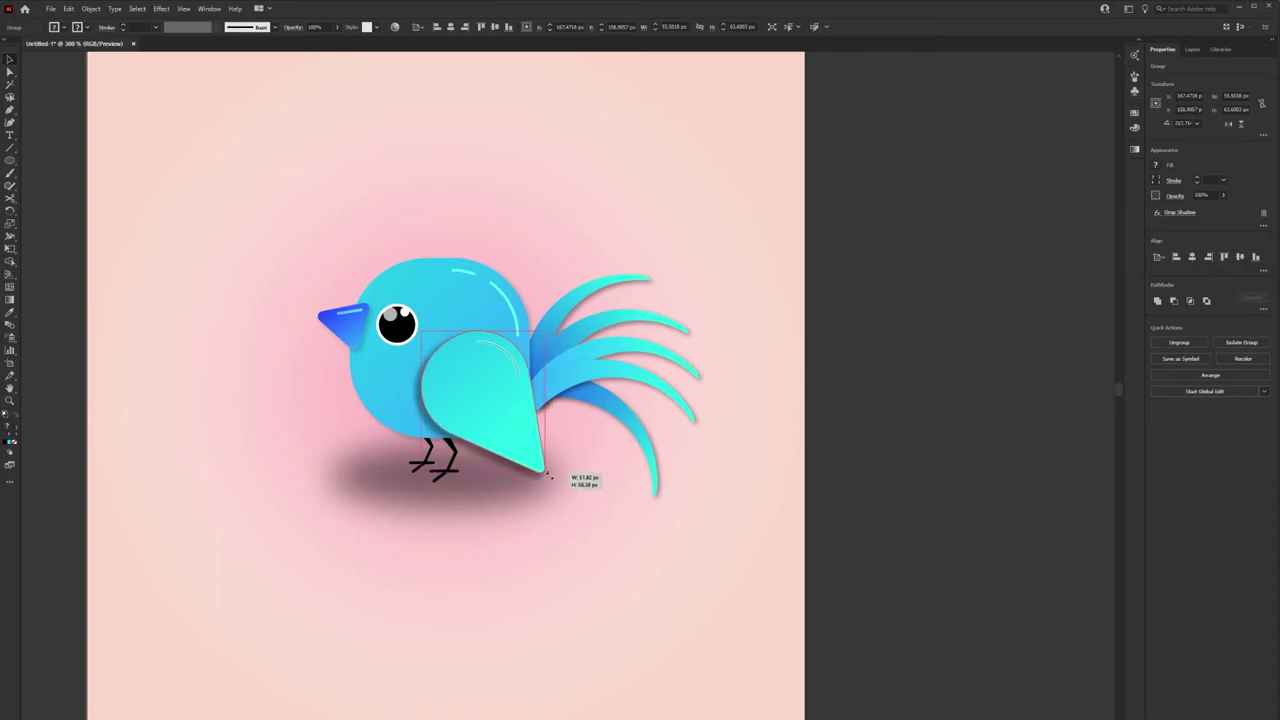
pyautogui.click(589, 531)
pyautogui.moveTo(497, 415); pyautogui.dragTo(499, 434)
pyautogui.click(523, 531)
pyautogui.scroll(-1, 597, 605)
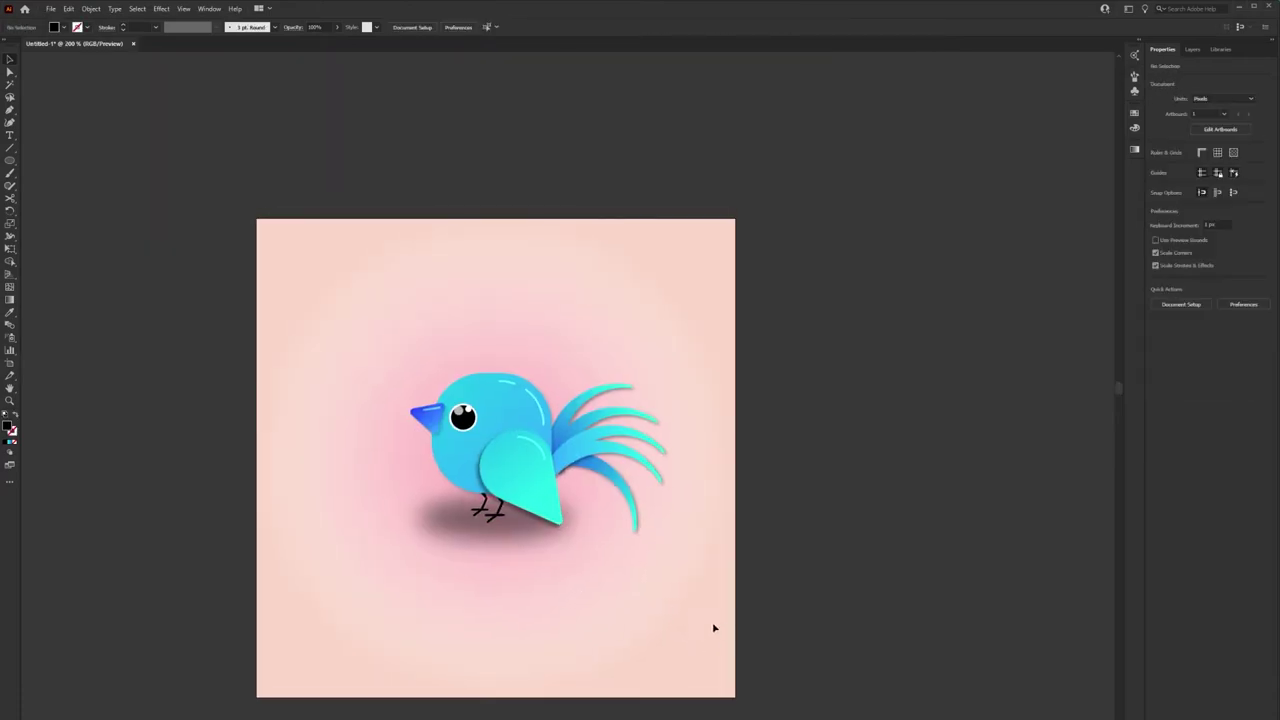
# - Select every part of the bird and group them together
pyautogui.moveTo(392, 370); pyautogui.dragTo(393, 371)
pyautogui.rightClick(508, 420)
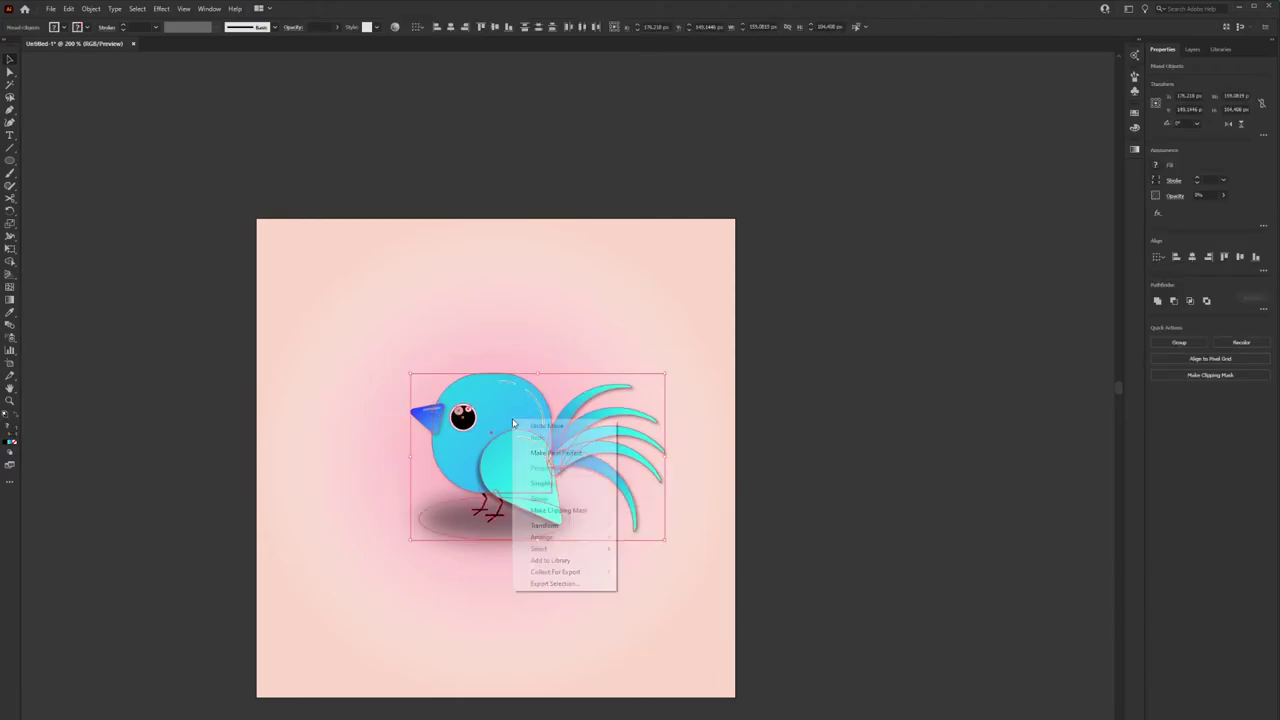
pyautogui.click(560, 506)
pyautogui.click(761, 491)
pyautogui.click(582, 449)
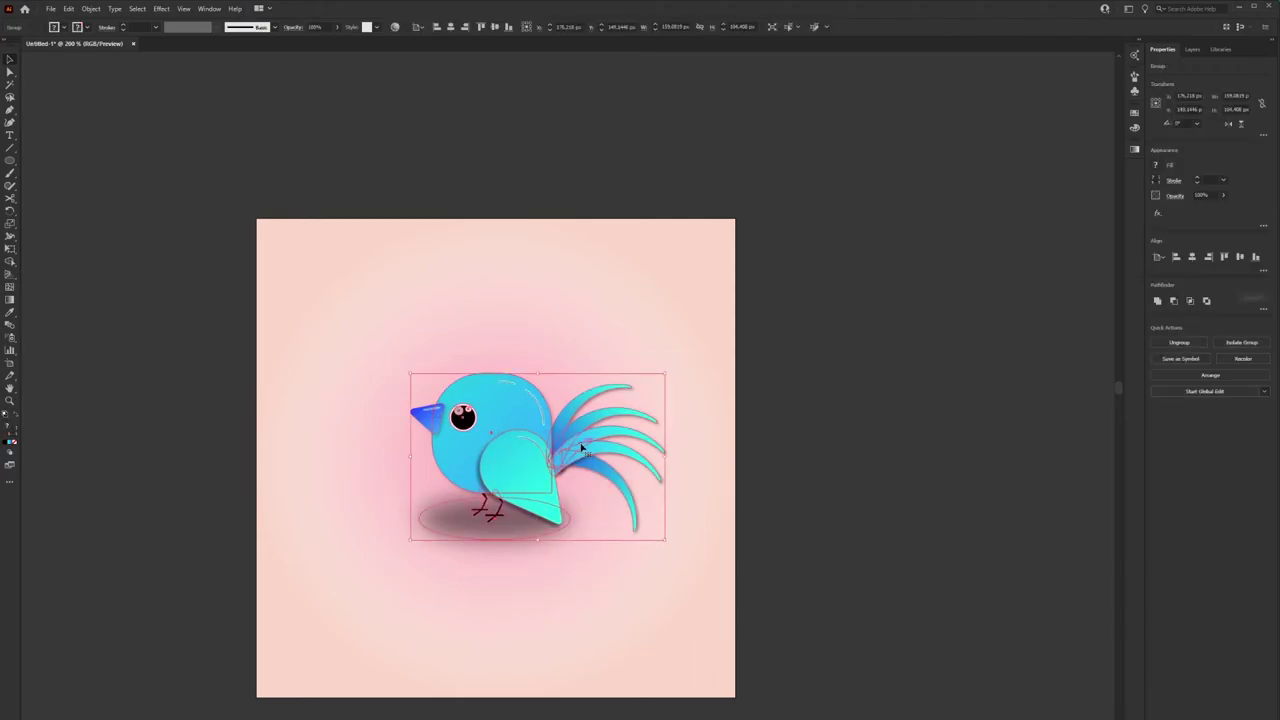
pyautogui.click(821, 420)
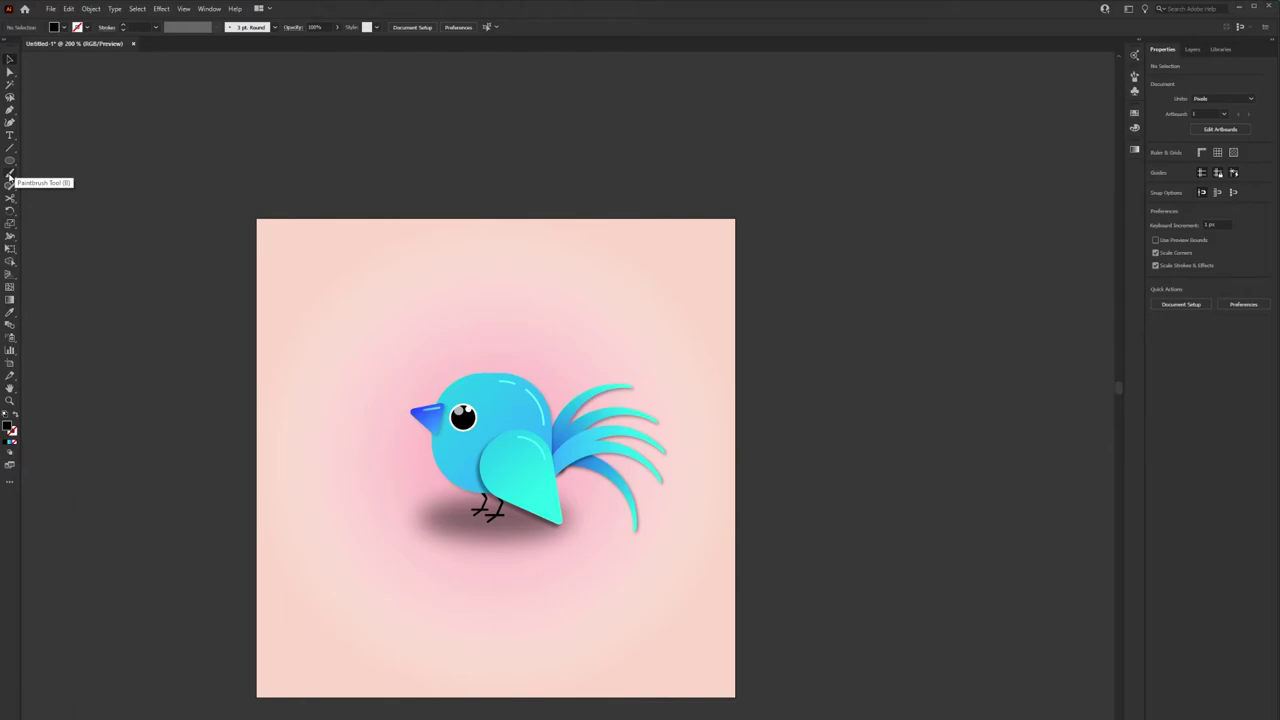
pyautogui.click(10, 174)
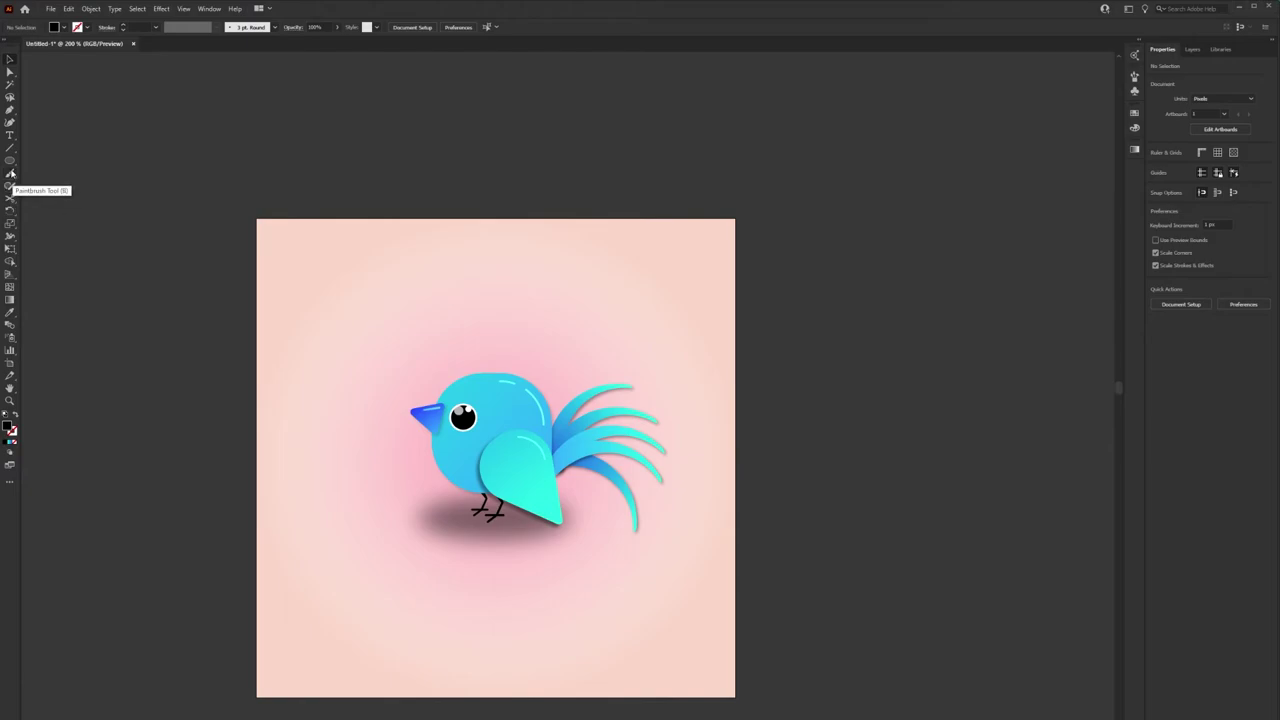
pyautogui.click(10, 174)
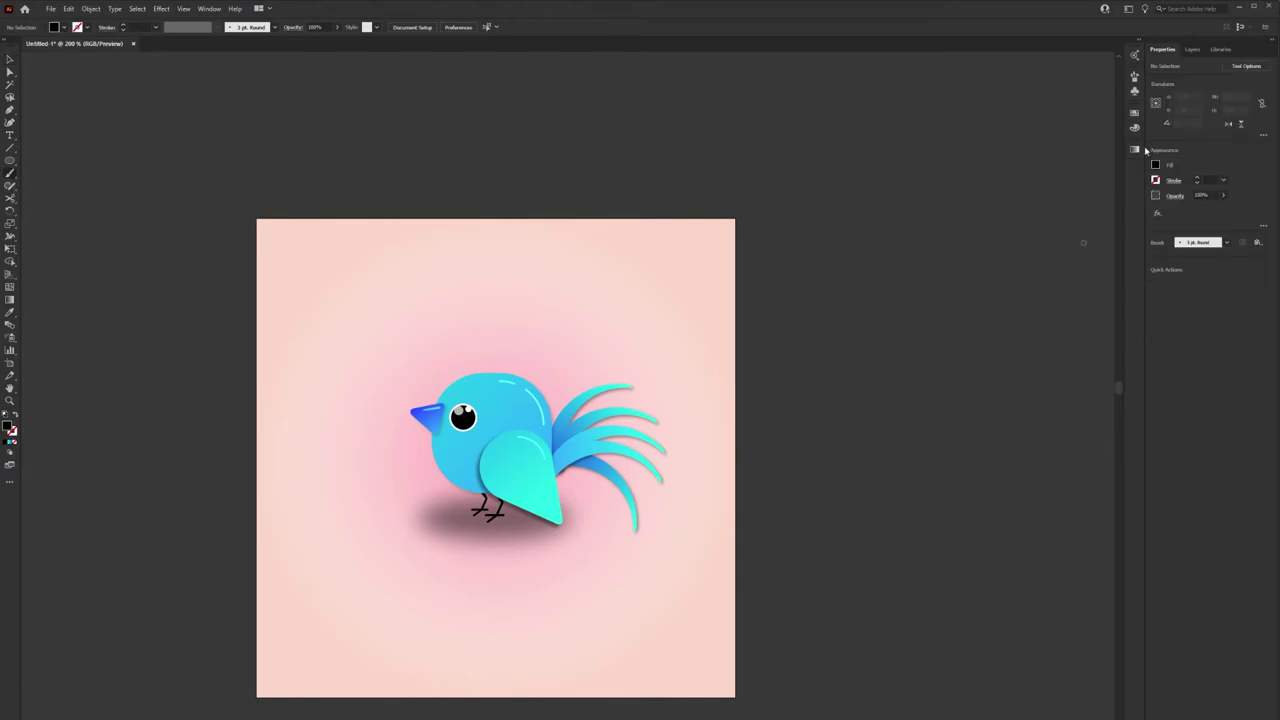
# - Paint a thick curving stroke above the bird with the Touch Calligraphic brush
pyautogui.click(1134, 76)
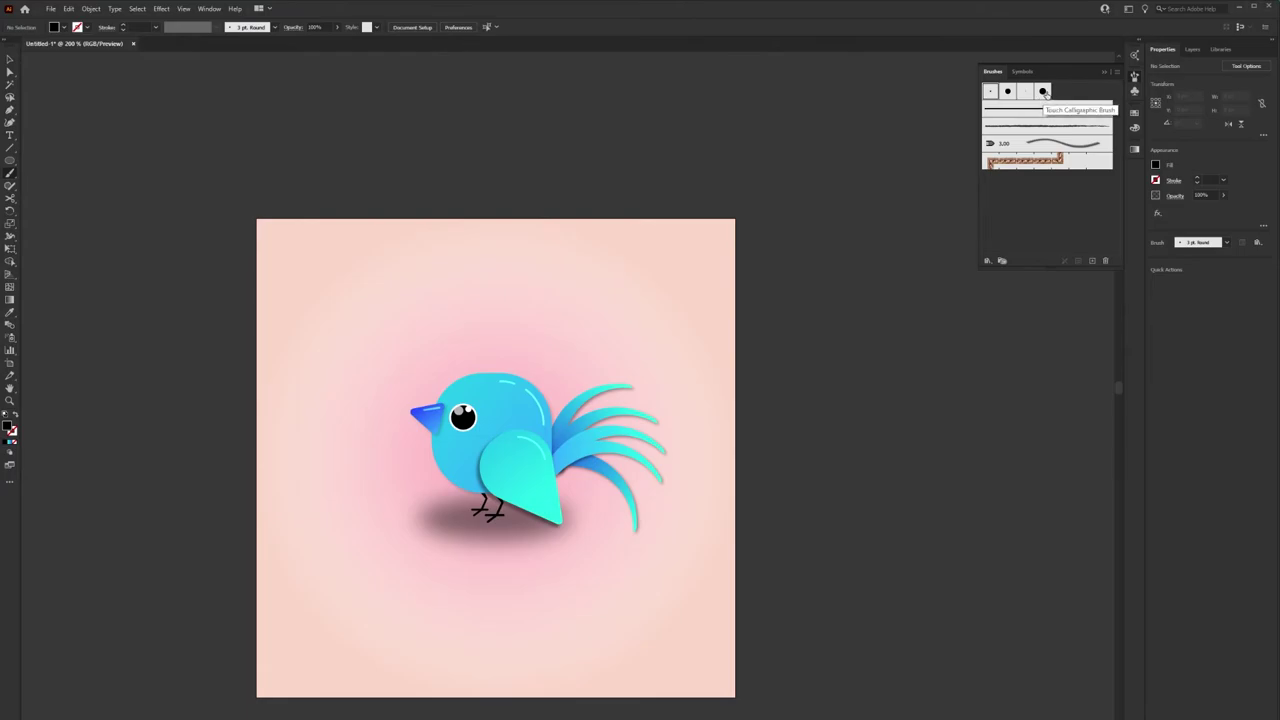
pyautogui.click(1044, 92)
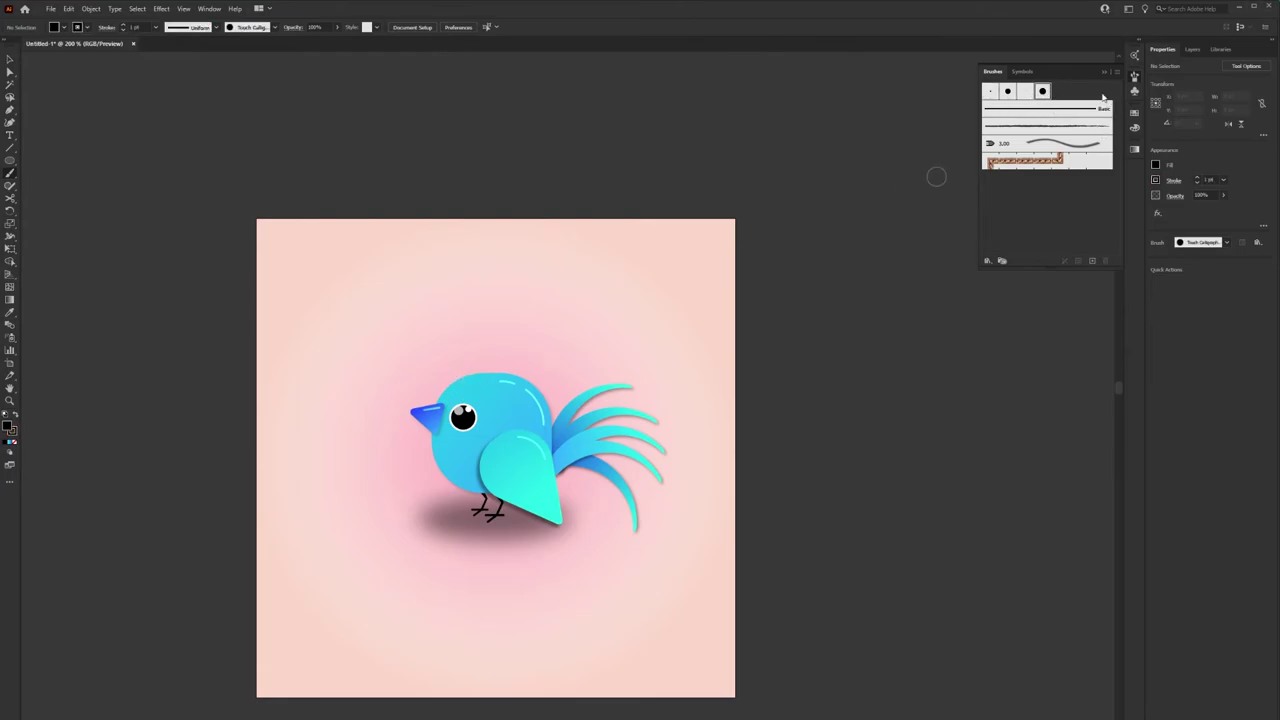
pyautogui.moveTo(463, 402)
pyautogui.mouseDown()
pyautogui.moveTo(502, 308)
pyautogui.moveTo(590, 256)
pyautogui.mouseUp()
pyautogui.hotkey('ctrl', 'z')
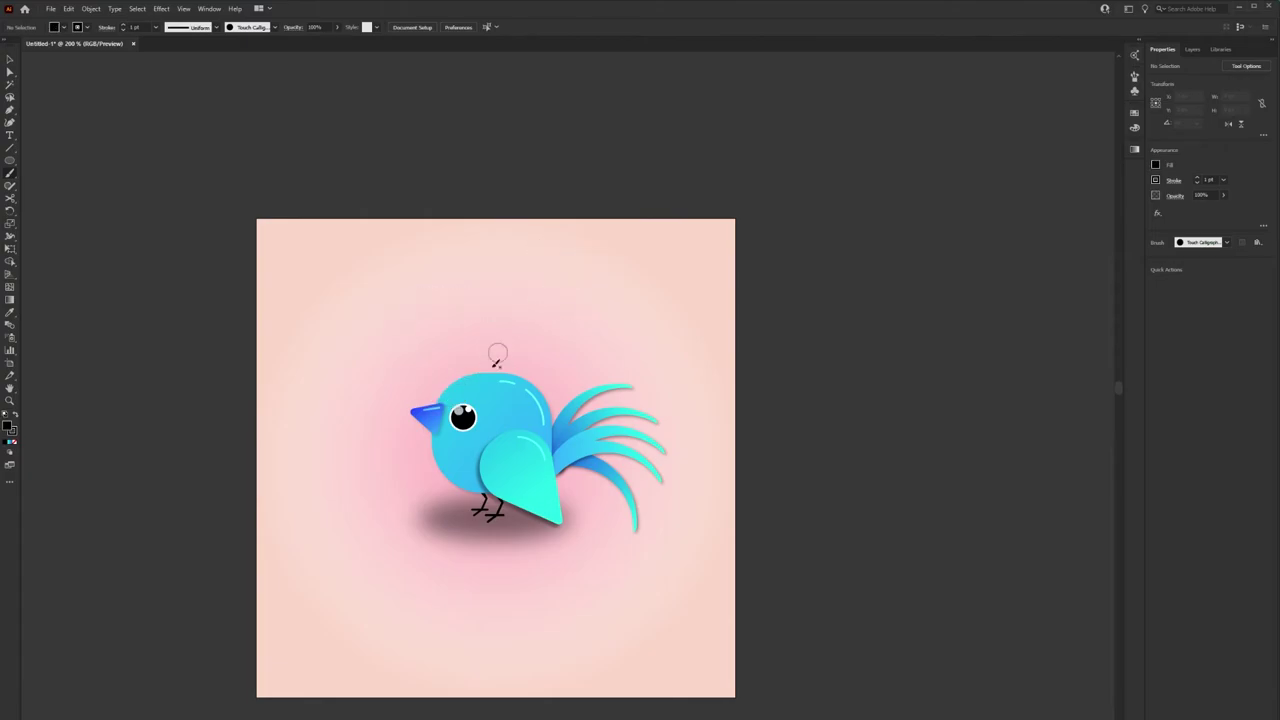
pyautogui.moveTo(442, 388)
pyautogui.mouseDown()
pyautogui.moveTo(452, 396)
pyautogui.moveTo(596, 280)
pyautogui.mouseUp()
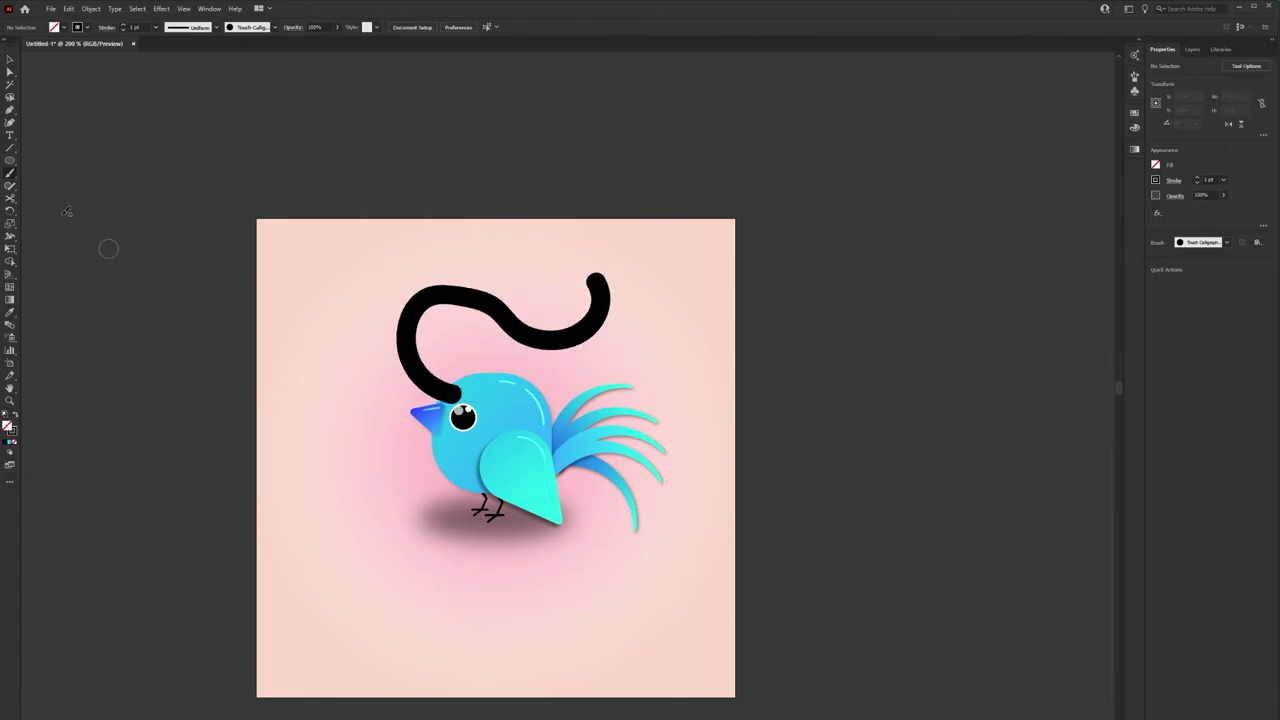
# - Confirm the Paintbrush settings and smooth the stroke's top-left curve with the Smooth tool
pyautogui.doubleClick(9, 176)
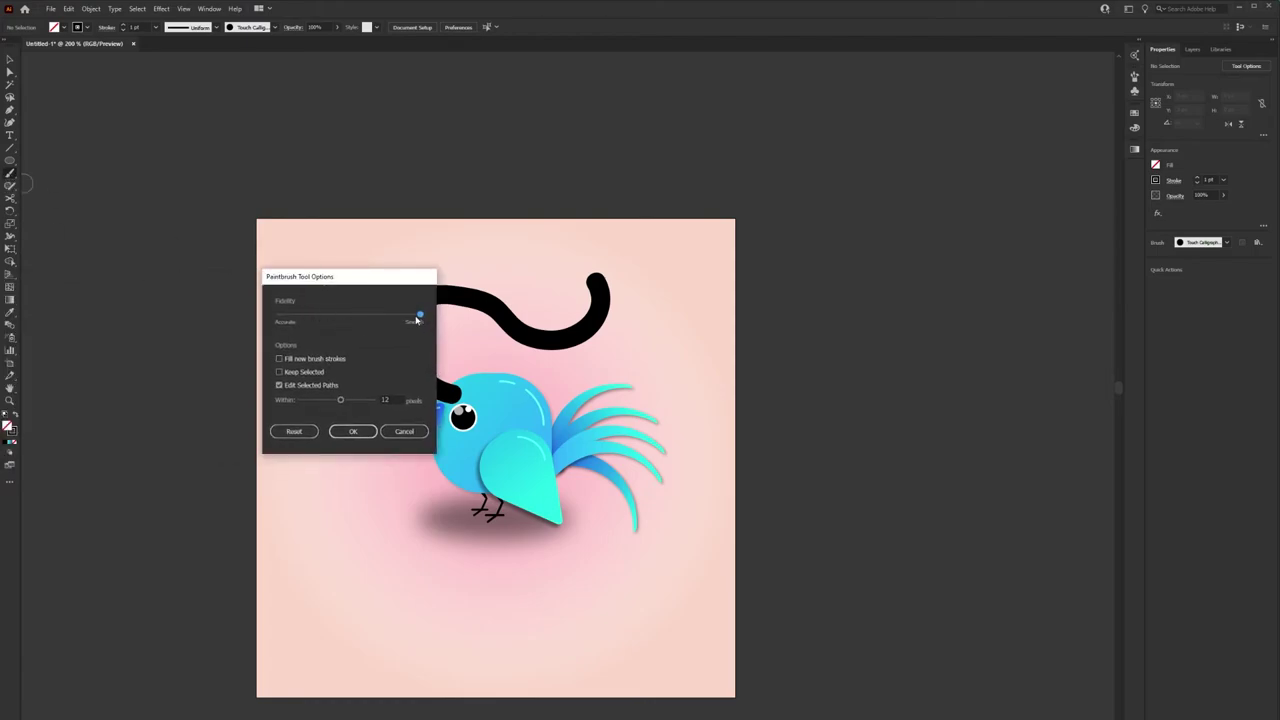
pyautogui.click(357, 433)
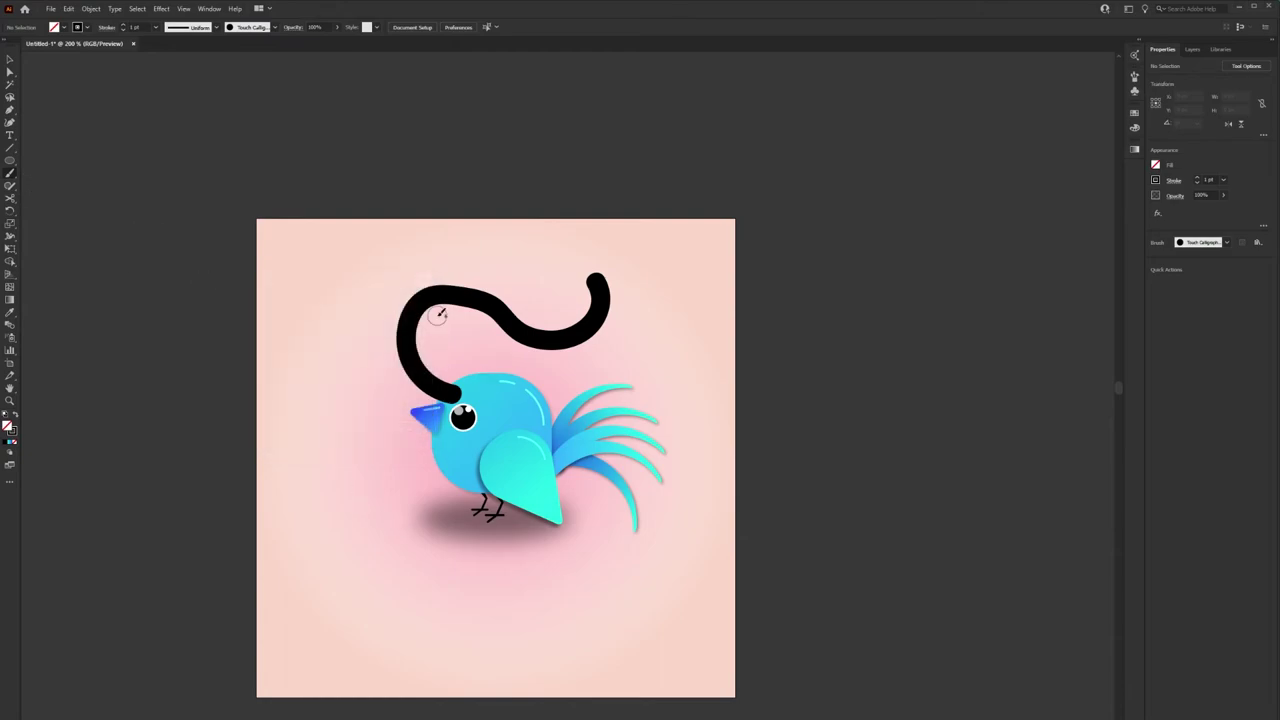
pyautogui.hotkey('ctrl', 'a')
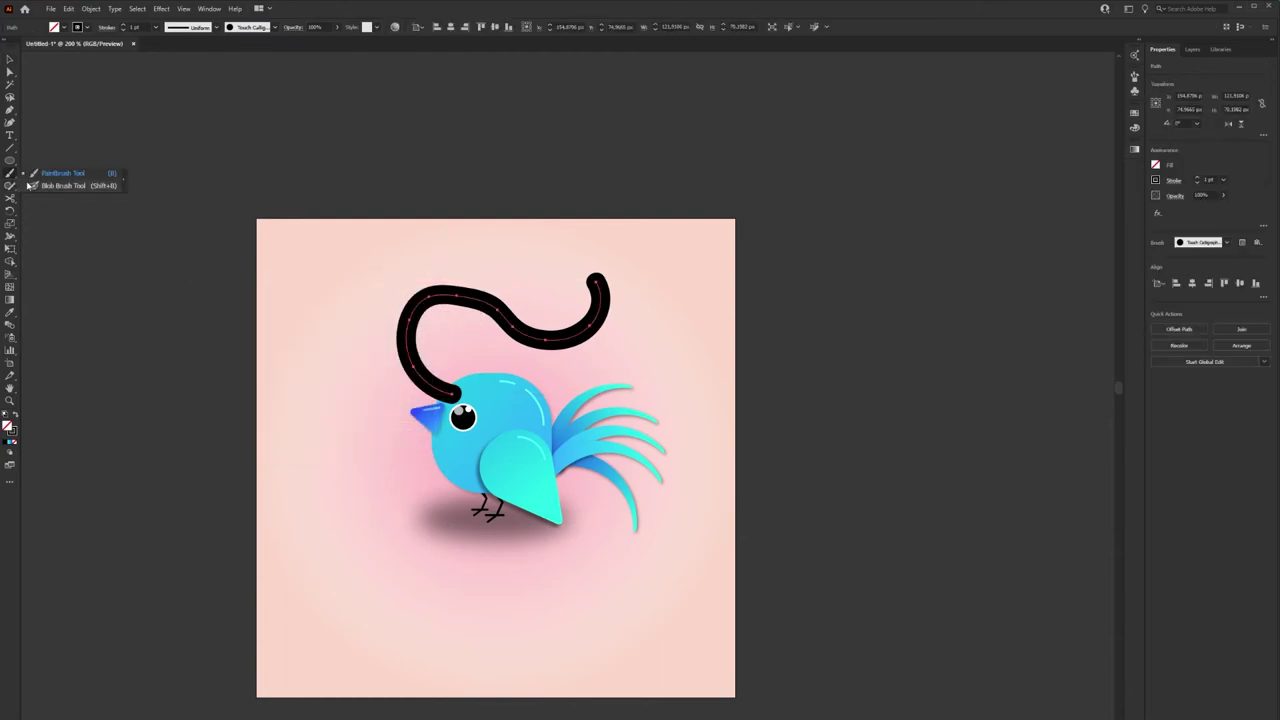
pyautogui.click(11, 187)
pyautogui.click(38, 216)
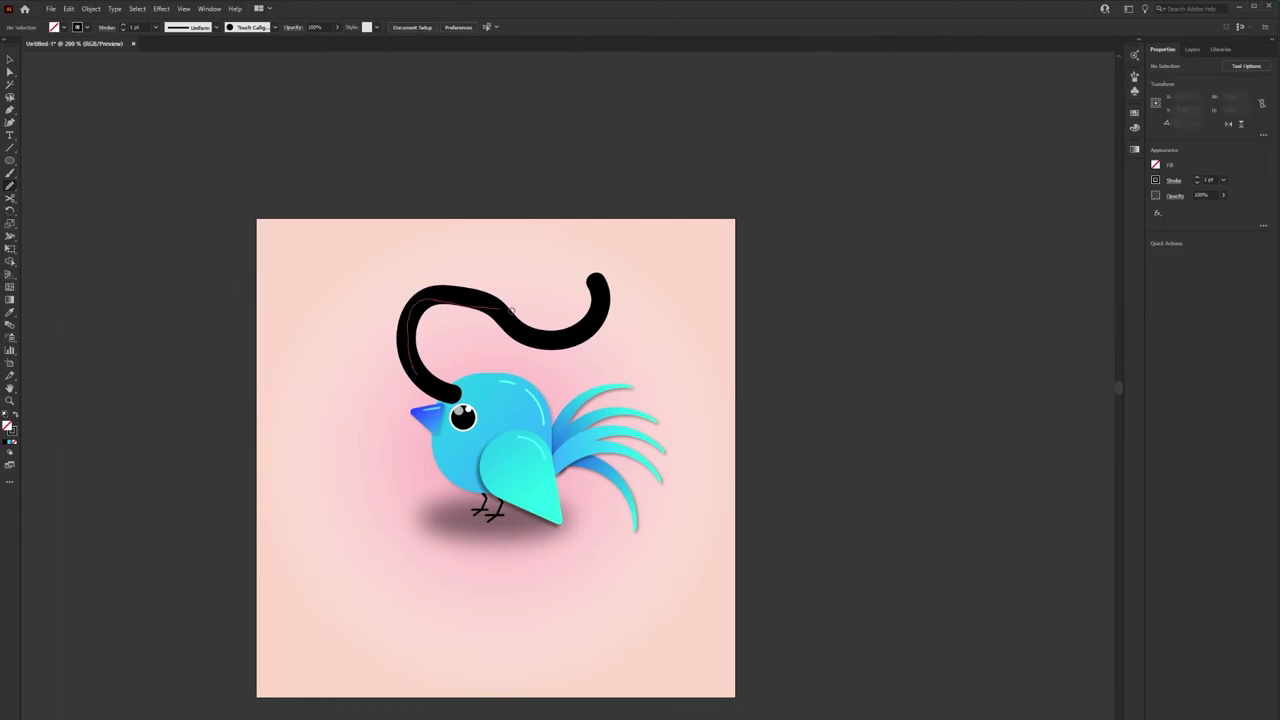
pyautogui.keyDown('ctrl'); pyautogui.click(413, 342); pyautogui.keyUp('ctrl')
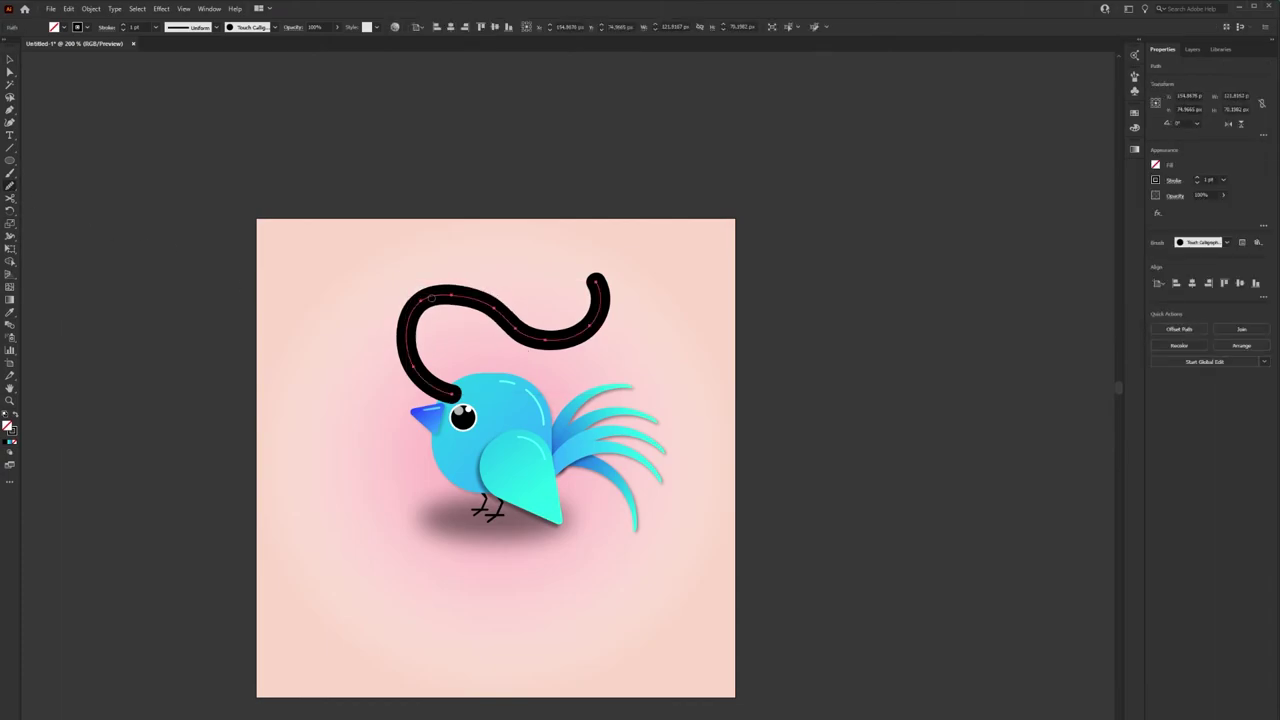
pyautogui.moveTo(469, 294); pyautogui.dragTo(426, 290)
pyautogui.press('v')
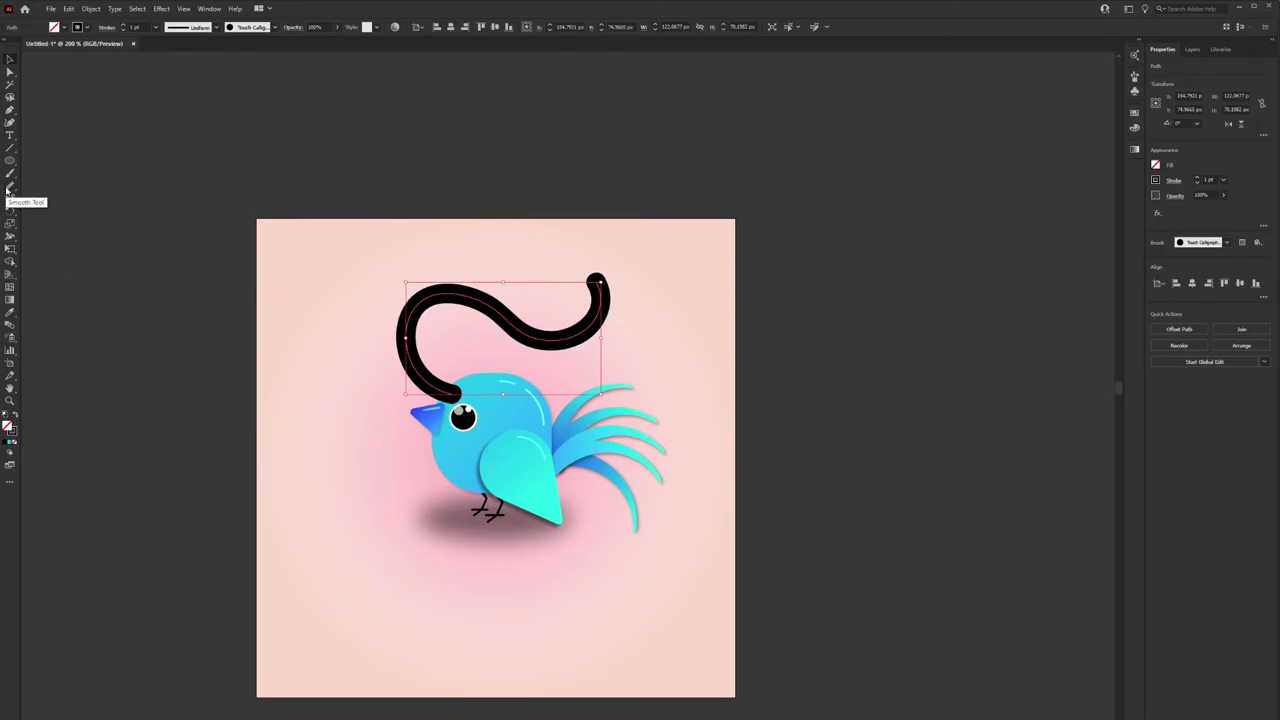
pyautogui.click(358, 537)
# - Paint a second black stroke from the wing down to the lower left
pyautogui.press('b')
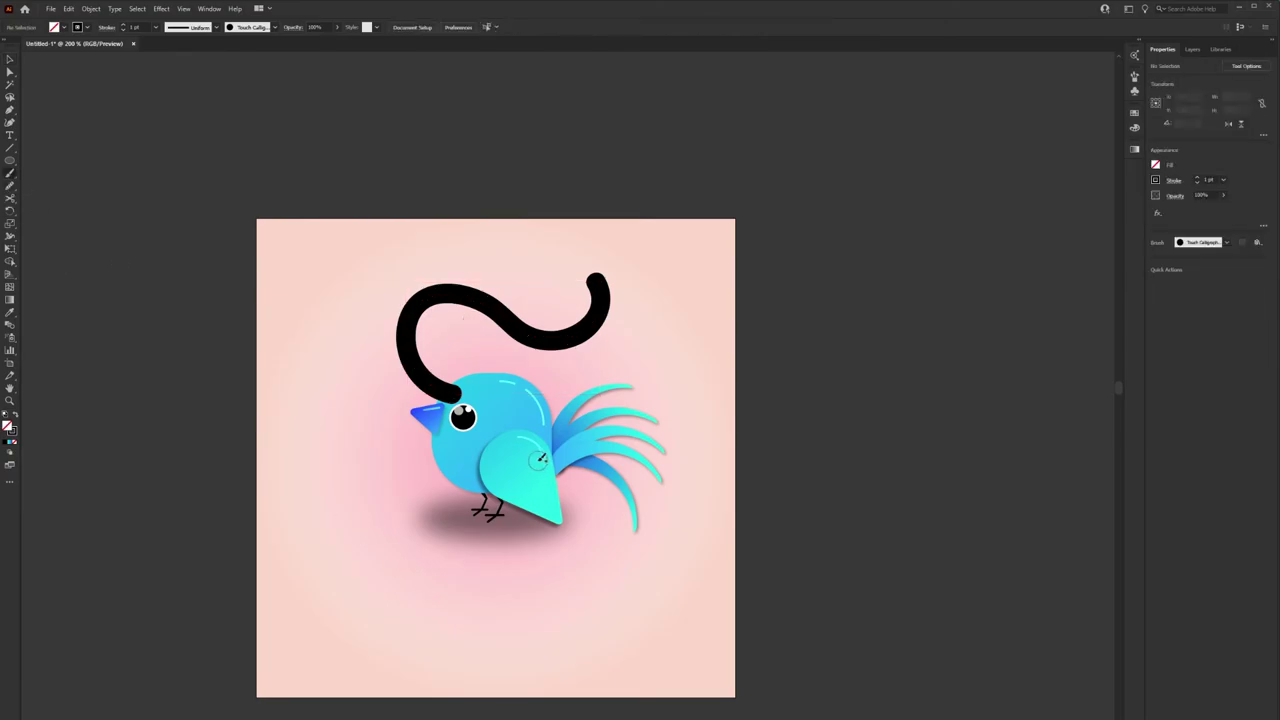
pyautogui.moveTo(538, 467); pyautogui.dragTo(392, 630)
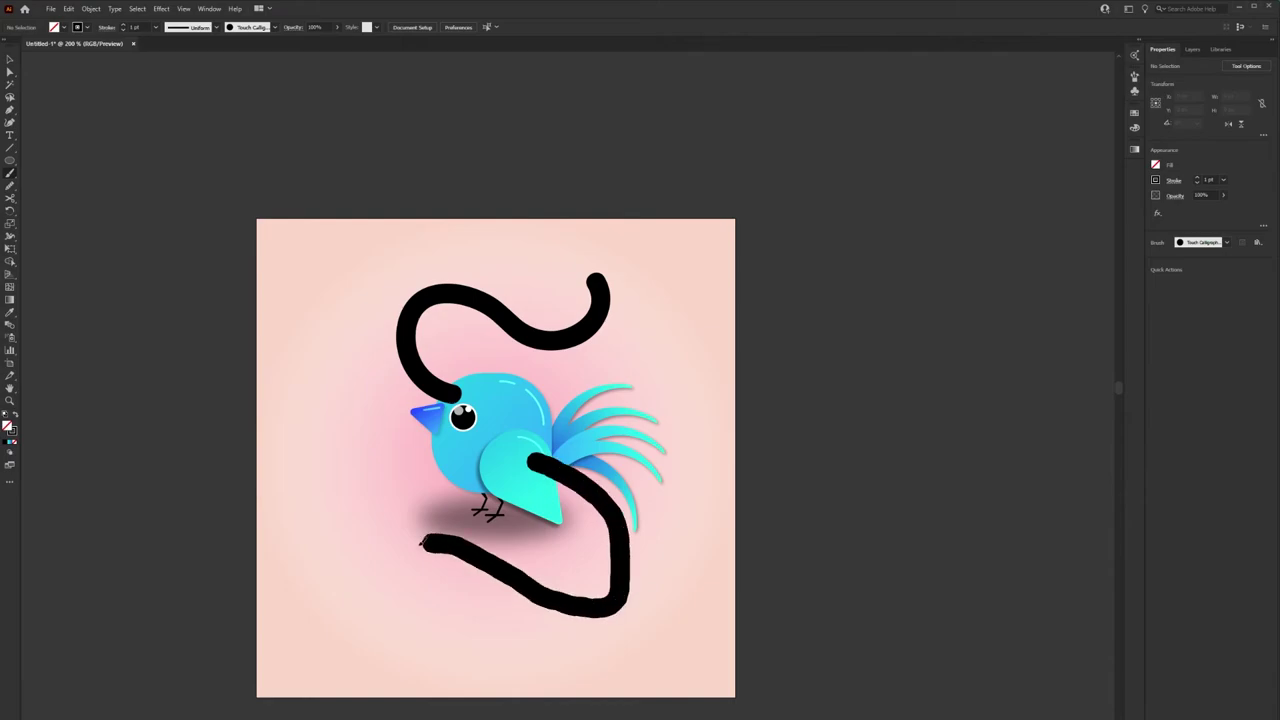
pyautogui.click(10, 185)
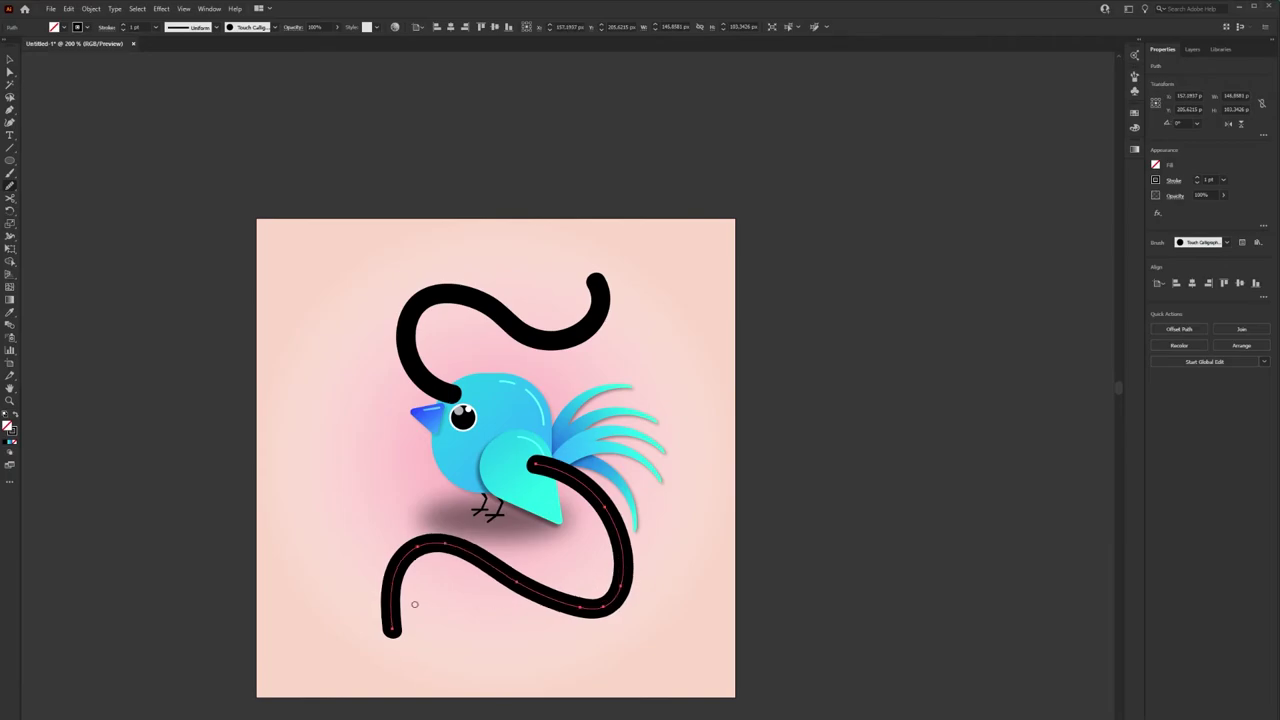
# - Expand the appearance of both black strokes into filled shapes
pyautogui.click(603, 654)
pyautogui.click(622, 585)
pyautogui.keyDown('shift'); pyautogui.click(567, 337); pyautogui.keyUp('shift')
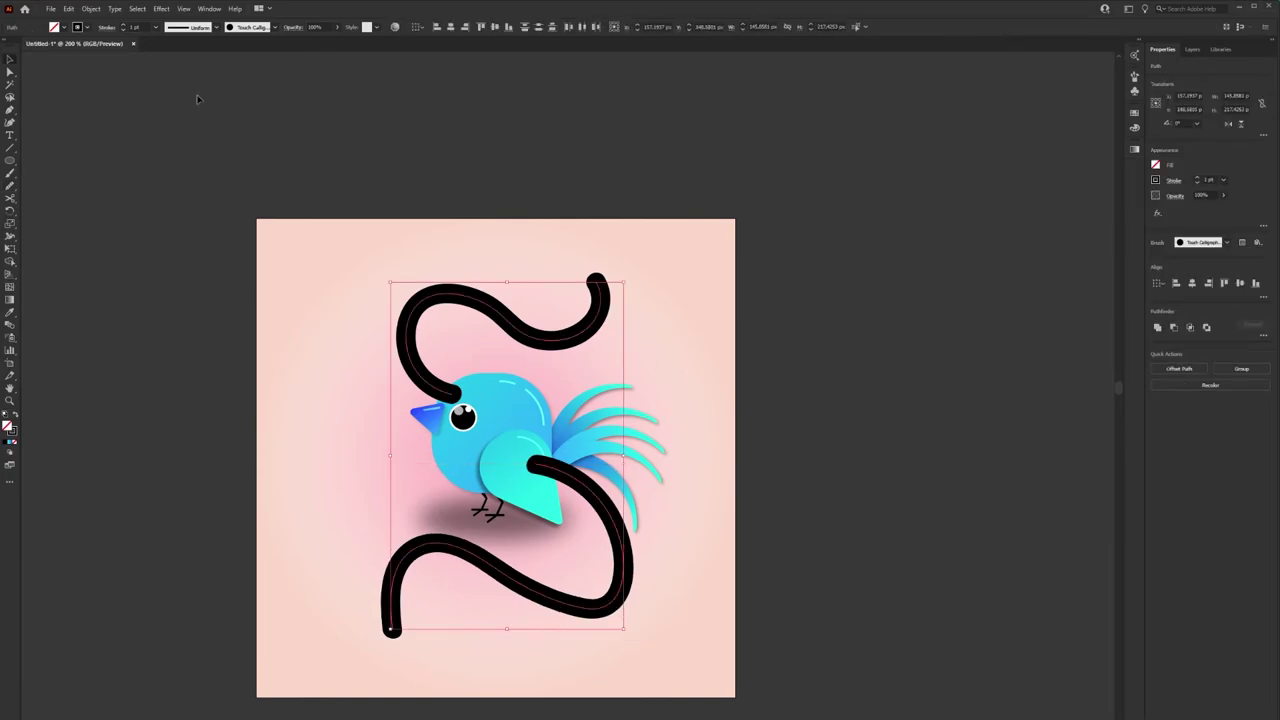
pyautogui.click(91, 8)
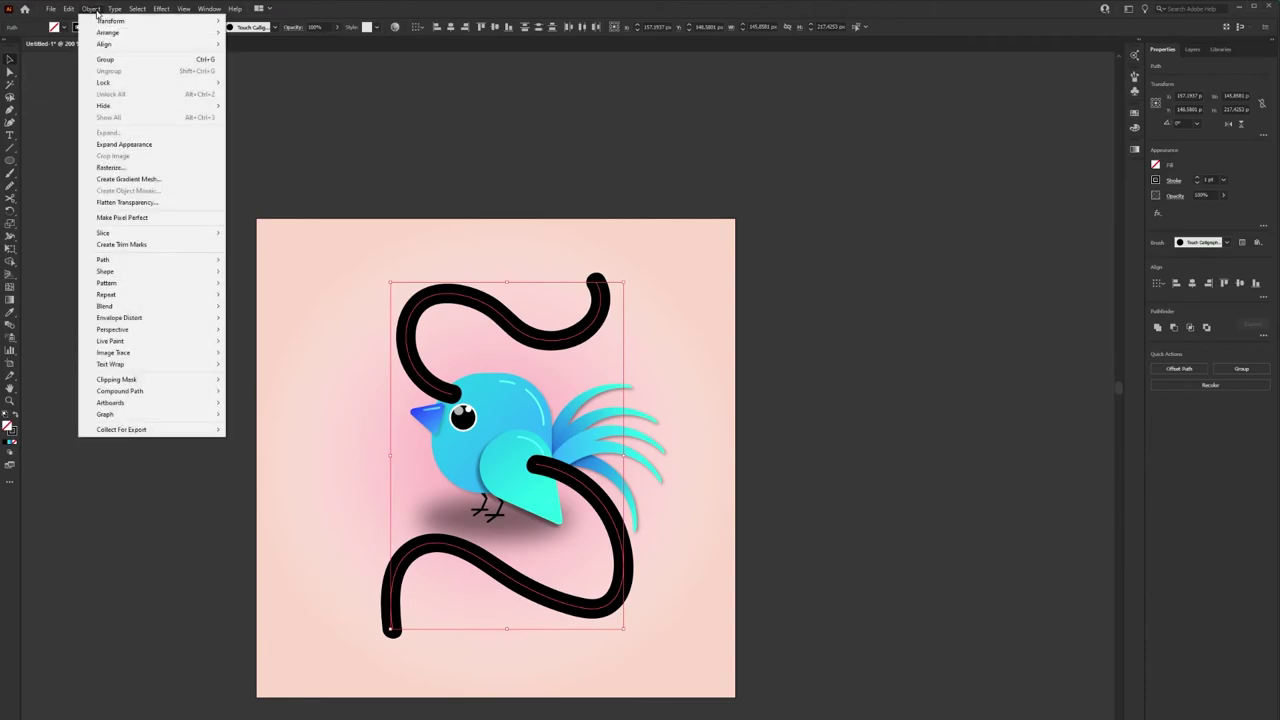
pyautogui.click(119, 144)
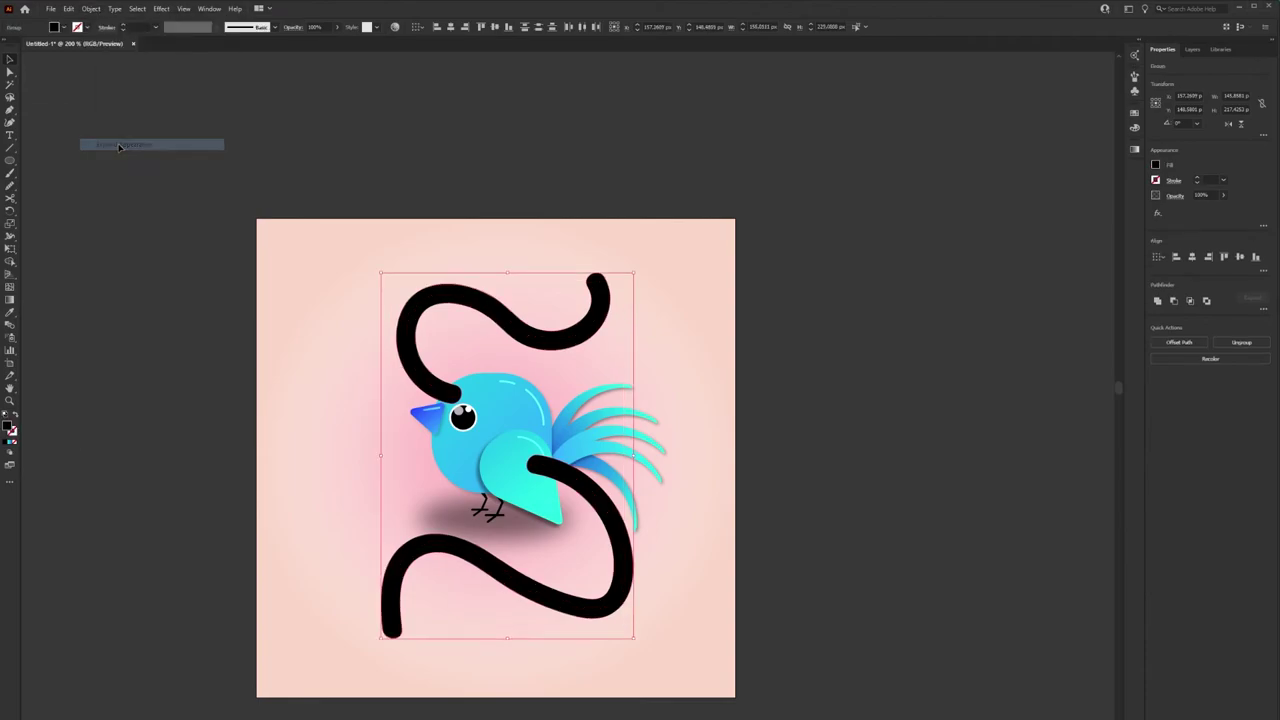
pyautogui.click(438, 183)
pyautogui.click(560, 590)
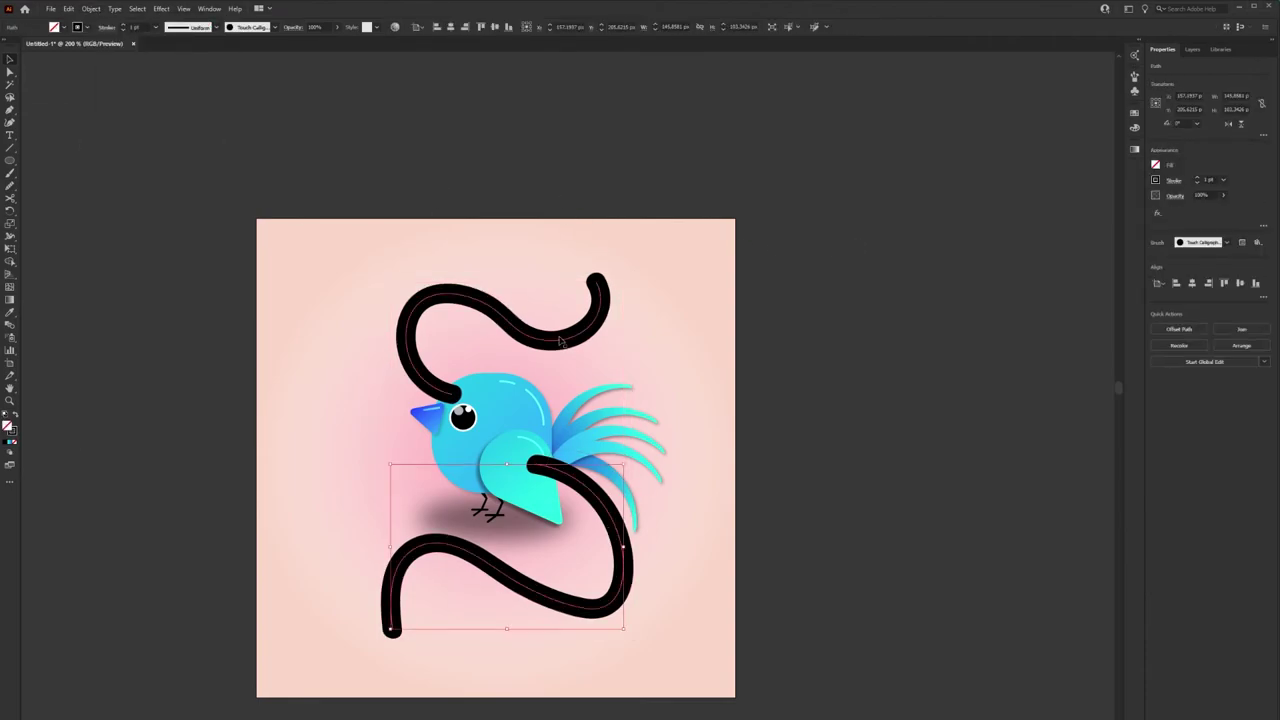
pyautogui.keyDown('shift'); pyautogui.click(558, 337); pyautogui.keyUp('shift')
pyautogui.click(90, 8)
pyautogui.click(119, 144)
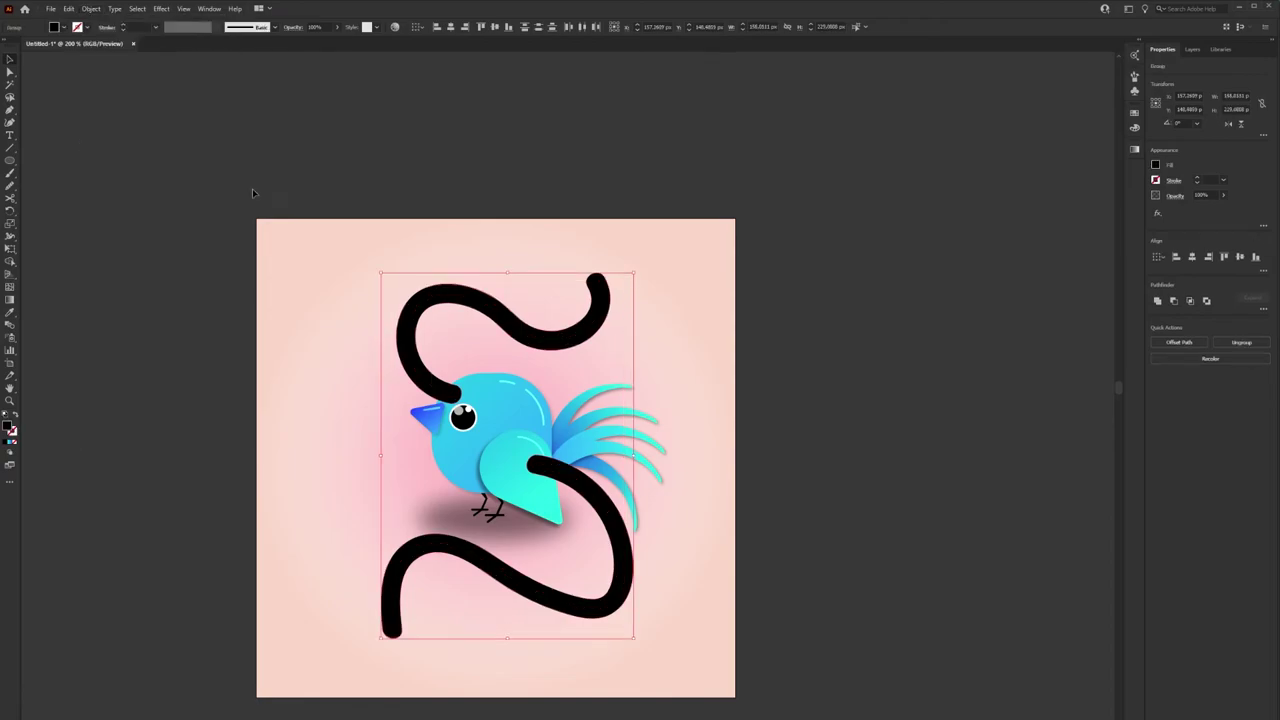
pyautogui.click(438, 203)
# - Fill the top swirl with a blue-to-cyan gradient
pyautogui.click(505, 315)
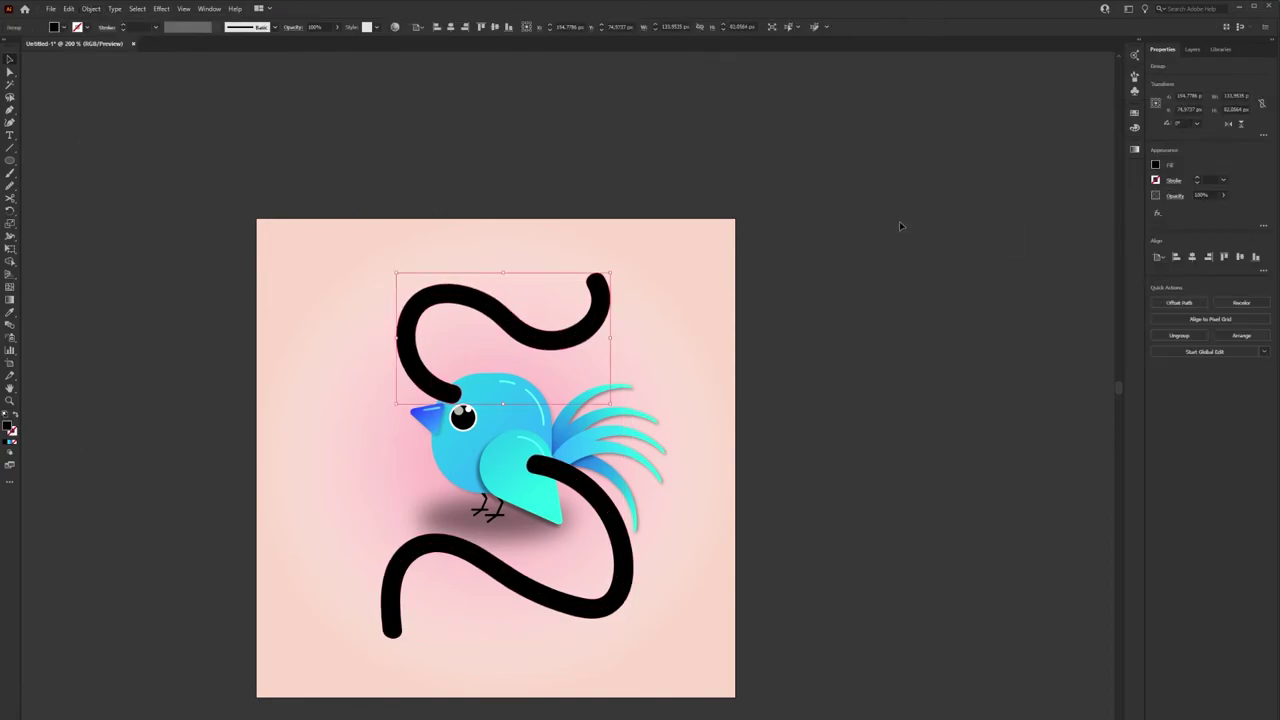
pyautogui.press('.')
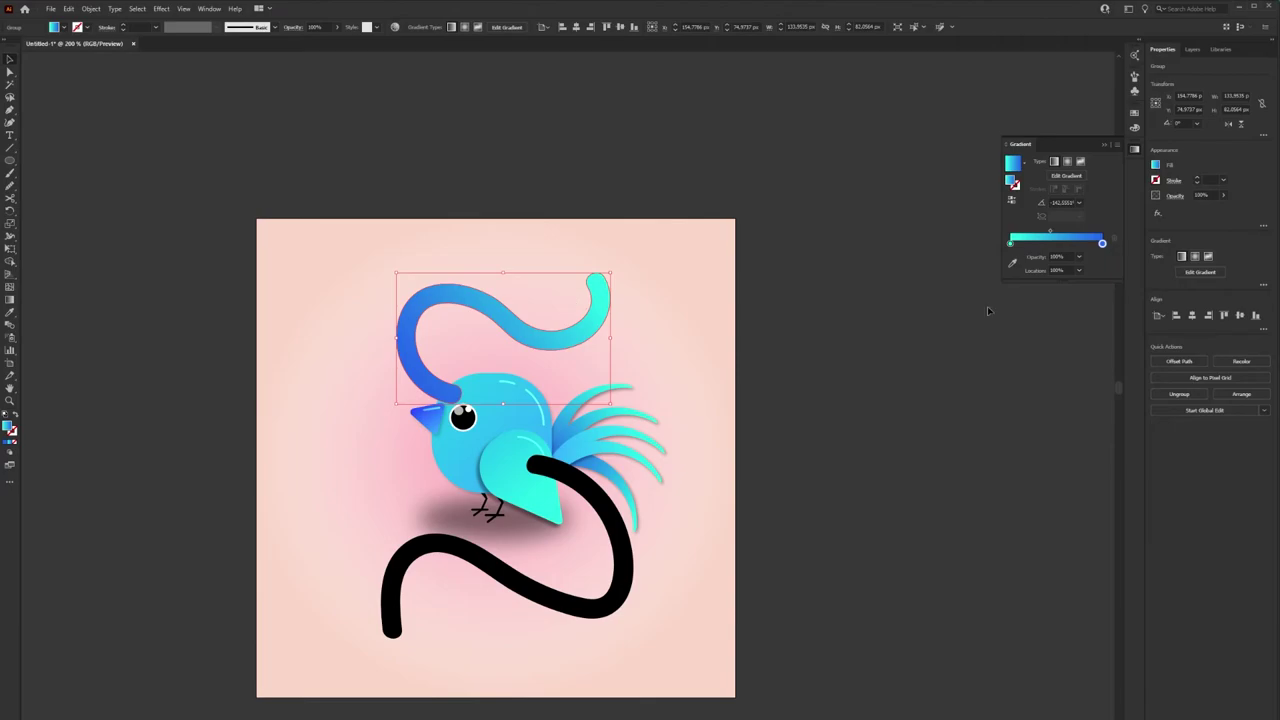
pyautogui.doubleClick(1009, 244)
pyautogui.click(1025, 276)
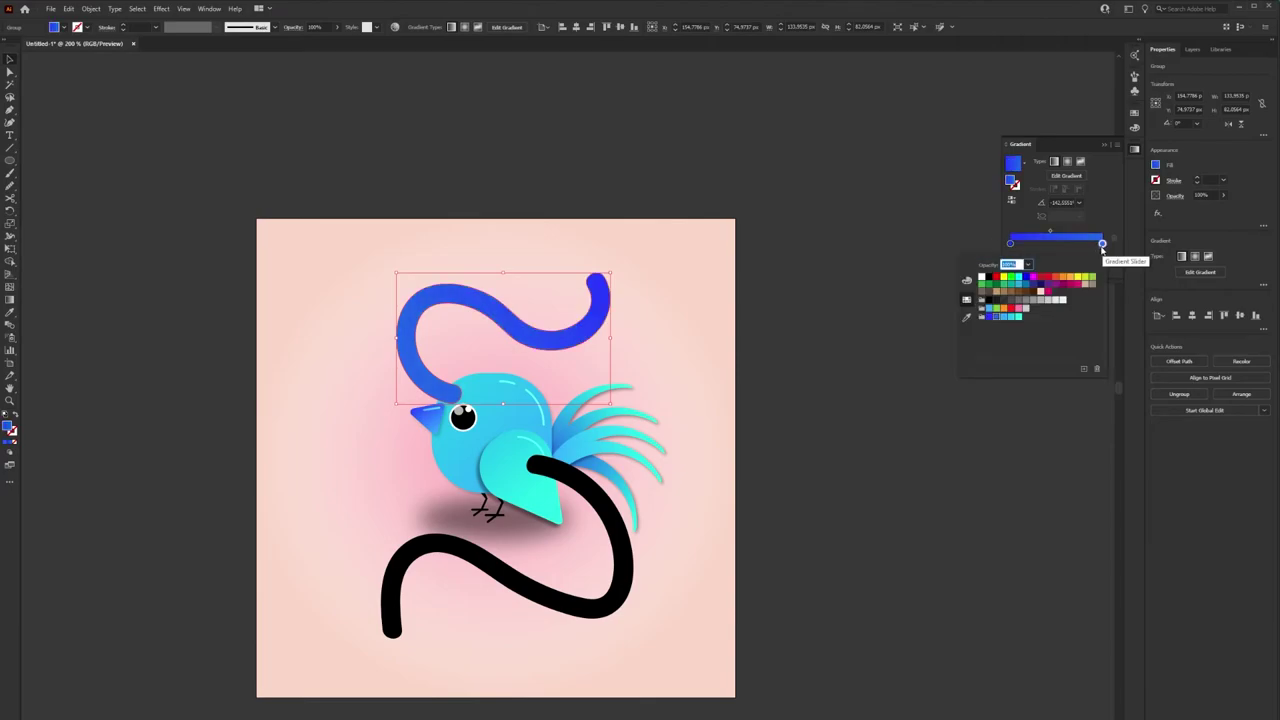
pyautogui.click(1019, 317)
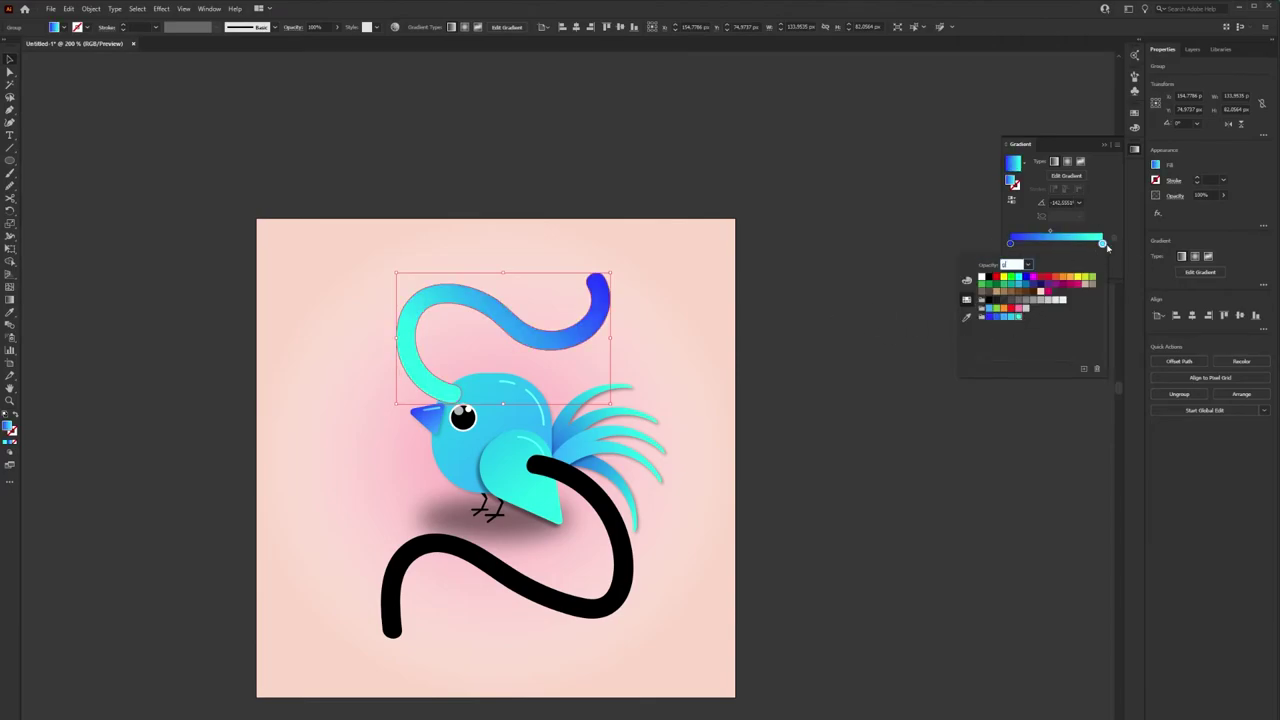
pyautogui.press('Escape')
# - Run the gradient from the bird's head to the swirl's right end, fading the end stop to 0% opacity
pyautogui.press('g')
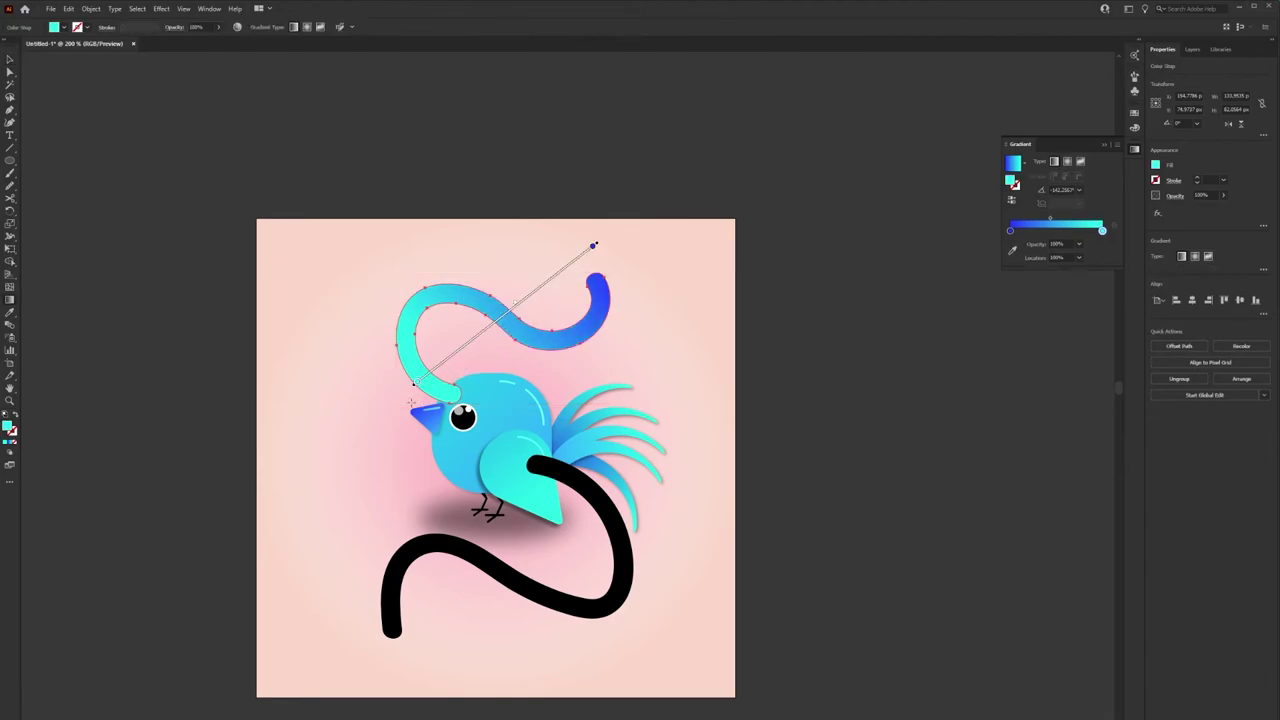
pyautogui.moveTo(447, 392); pyautogui.dragTo(590, 280)
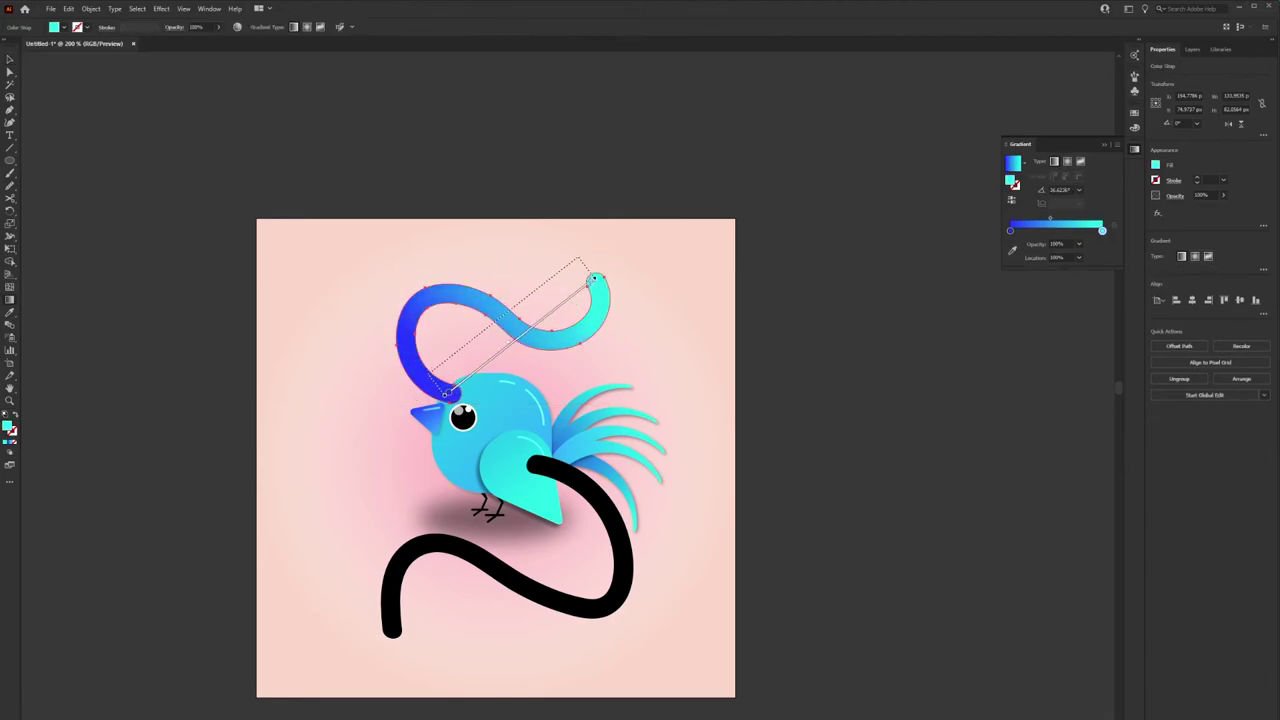
pyautogui.moveTo(429, 369); pyautogui.dragTo(587, 254)
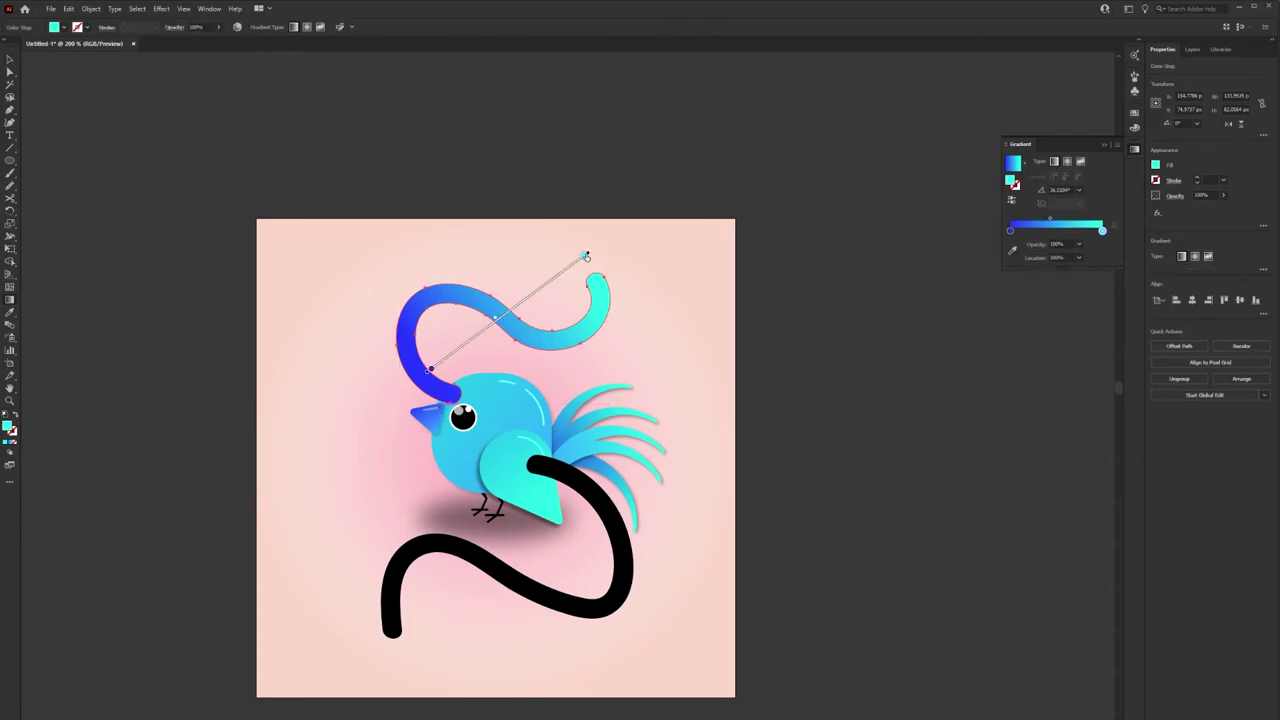
pyautogui.doubleClick(586, 256)
pyautogui.click(509, 276)
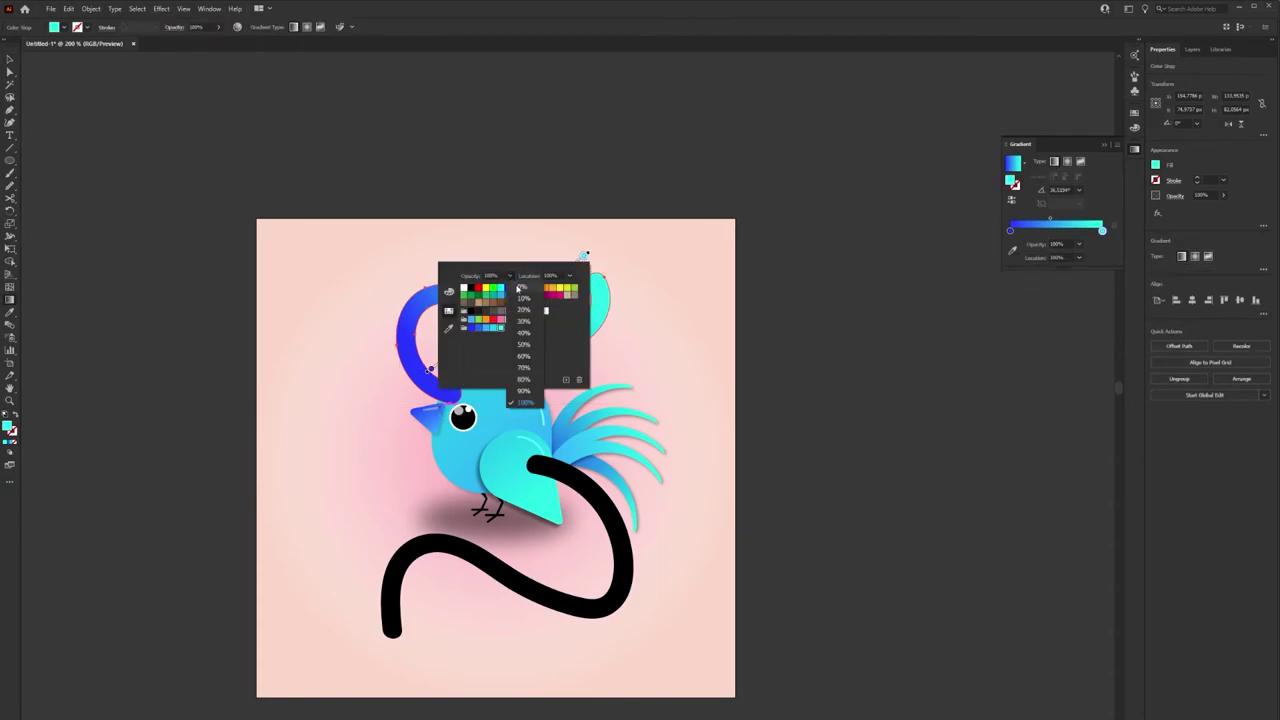
pyautogui.click(517, 288)
pyautogui.press('Escape')
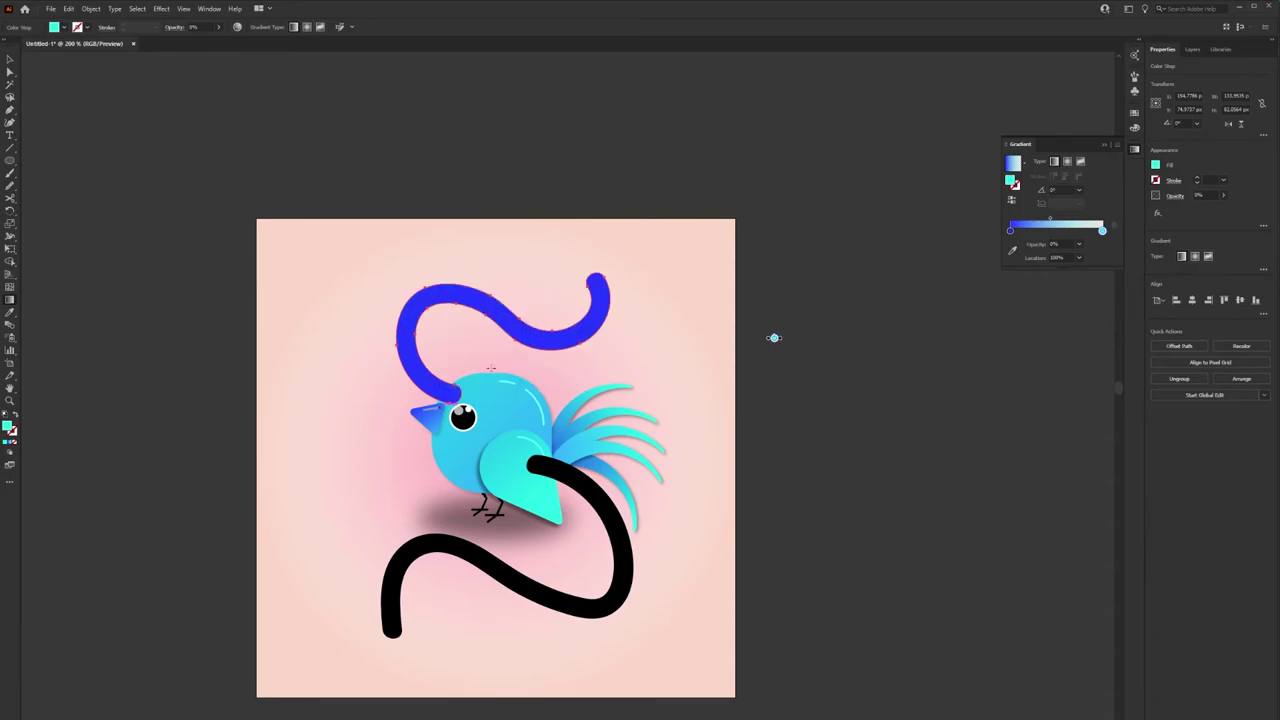
pyautogui.click(766, 372)
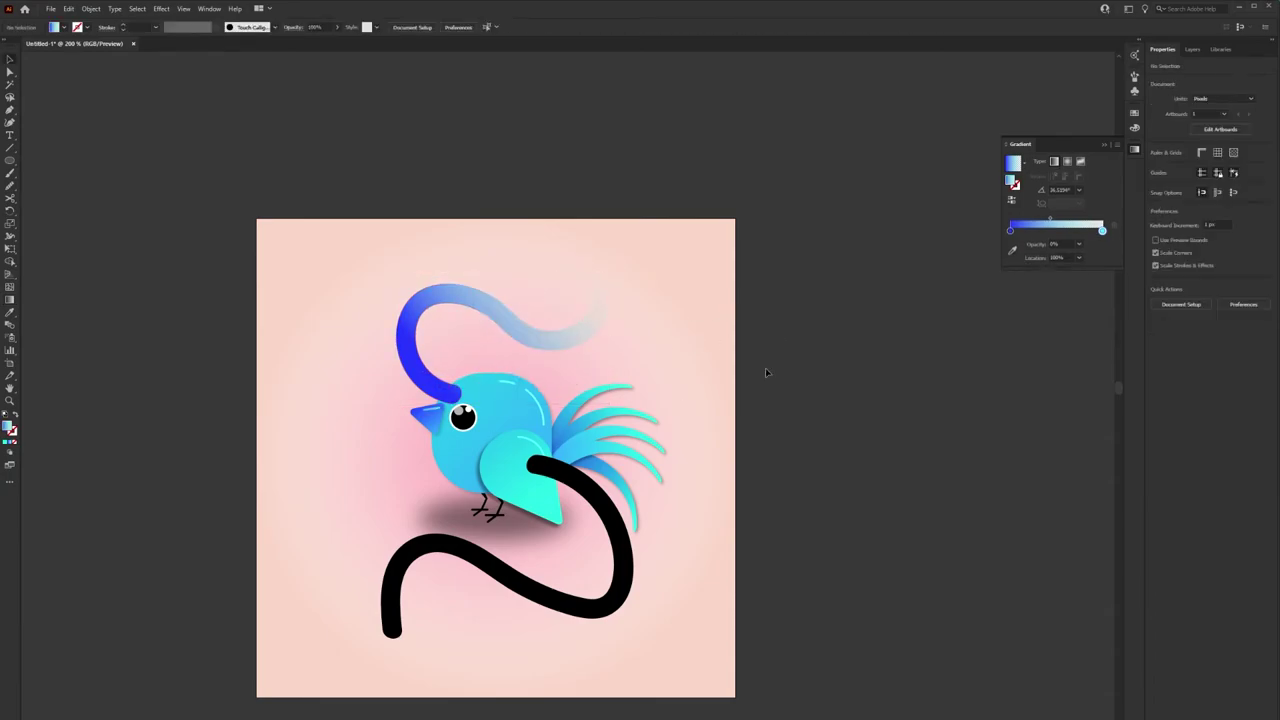
pyautogui.moveTo(450, 401); pyautogui.dragTo(445, 405)
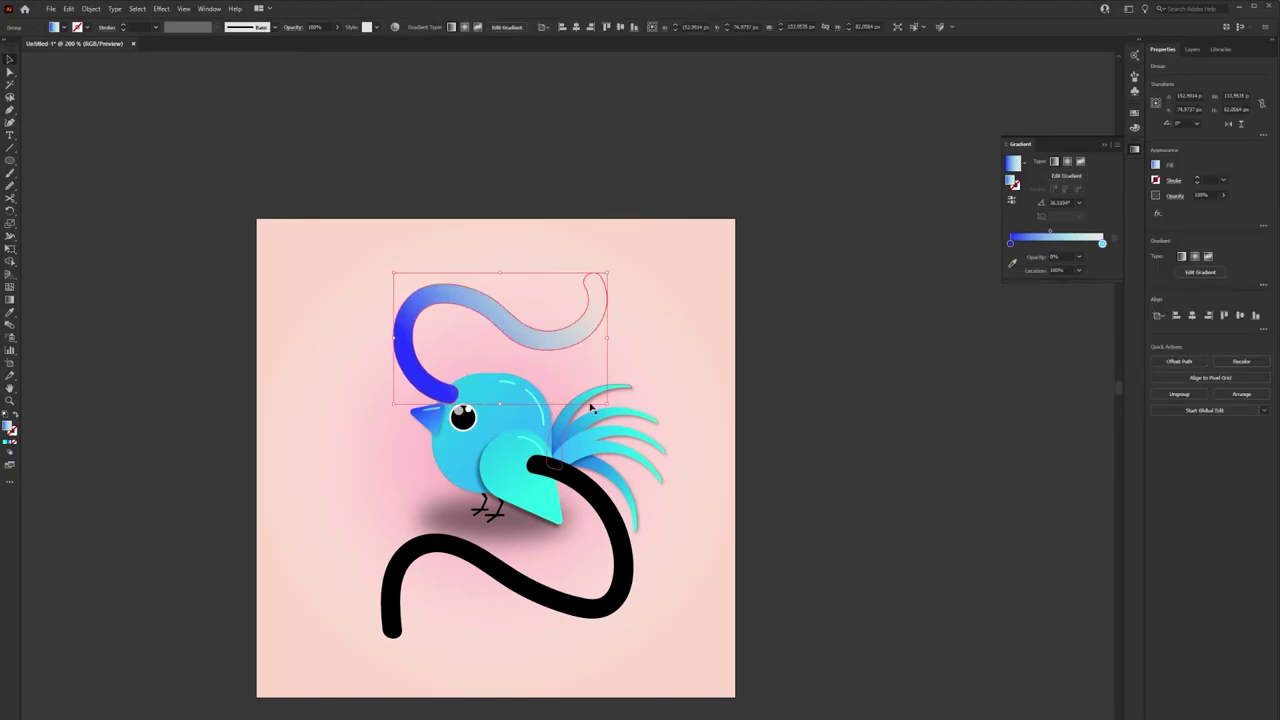
# - Fill the lower swirl with the blue-to-white gradient, running from the tail end toward lower left
pyautogui.click(636, 436)
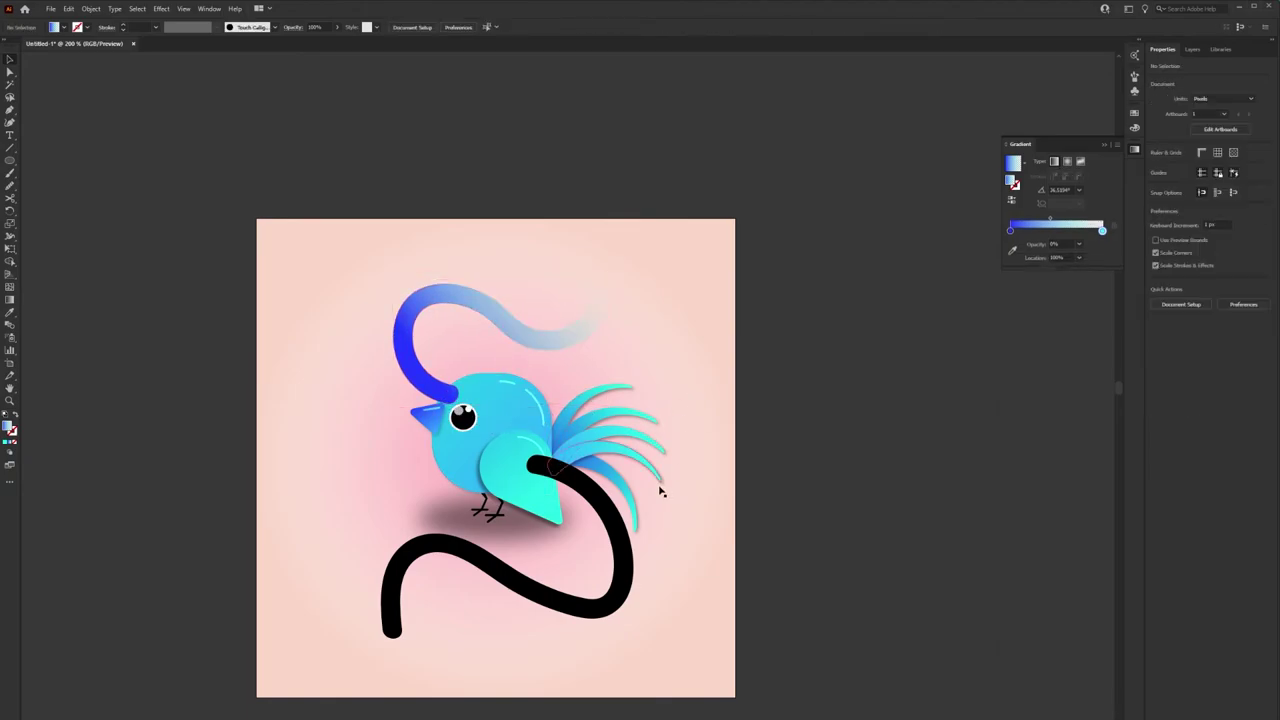
pyautogui.click(596, 497)
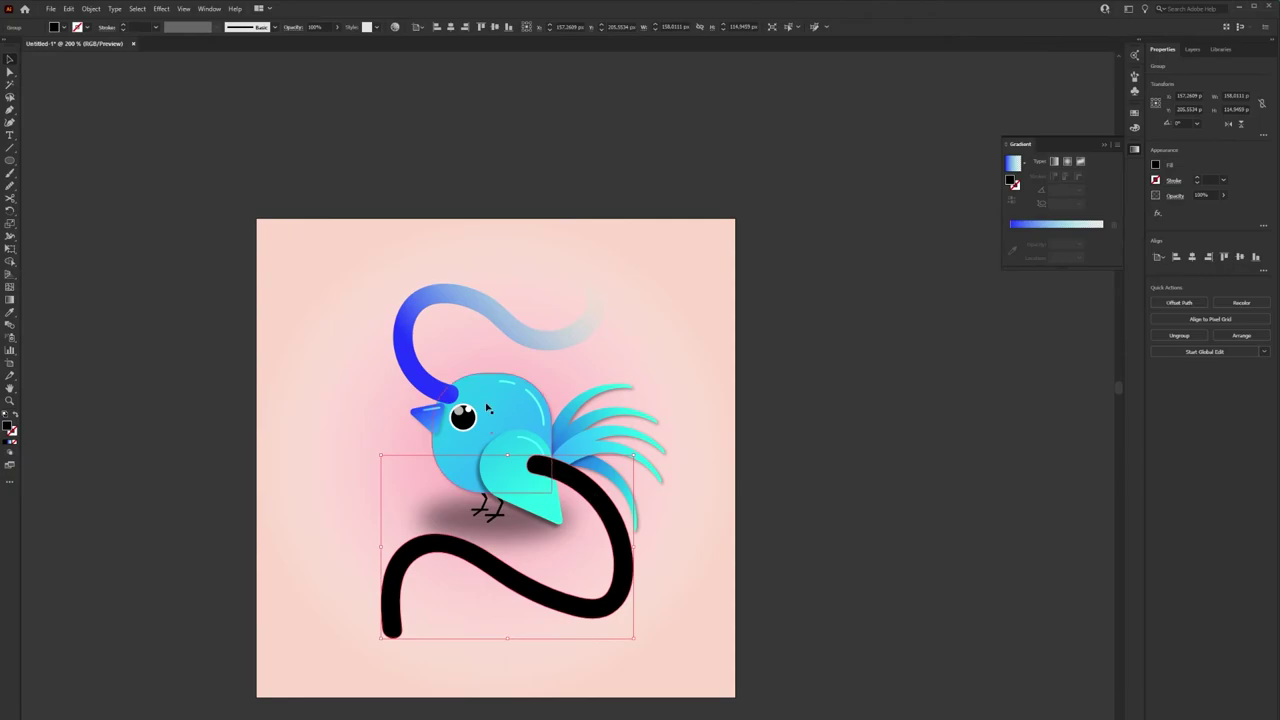
pyautogui.press('i')
pyautogui.click(430, 385)
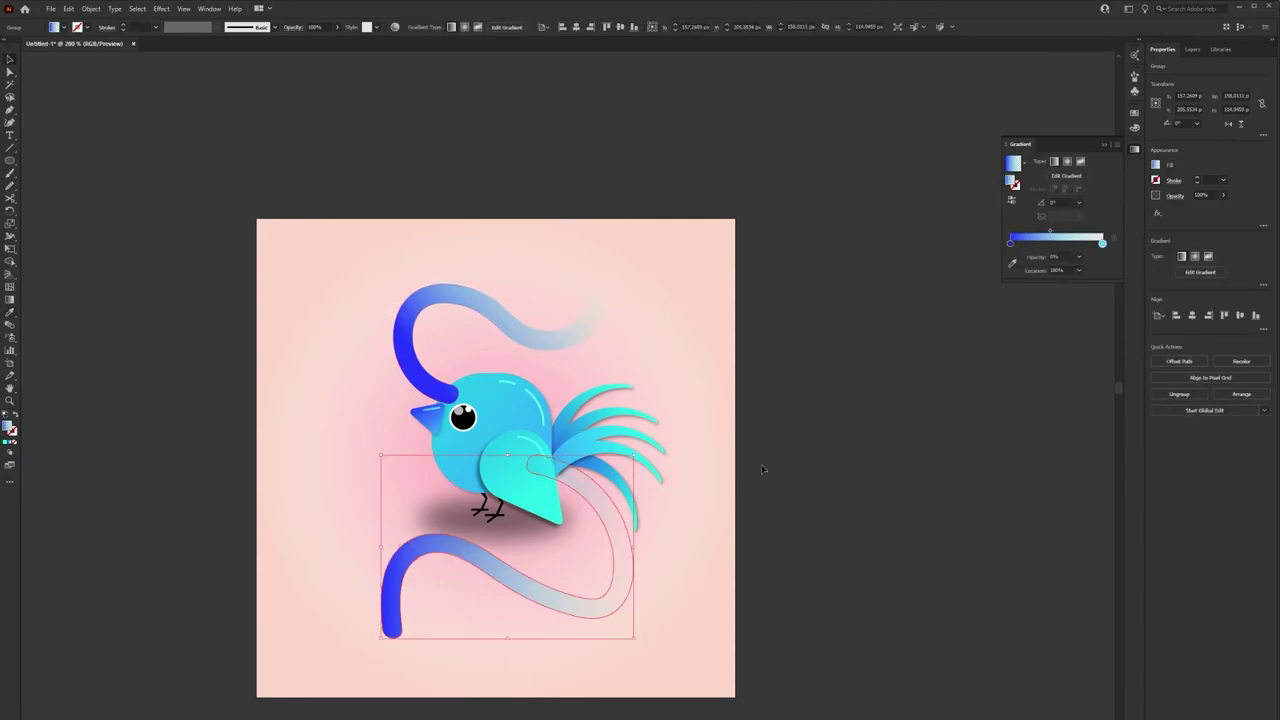
pyautogui.click(792, 555)
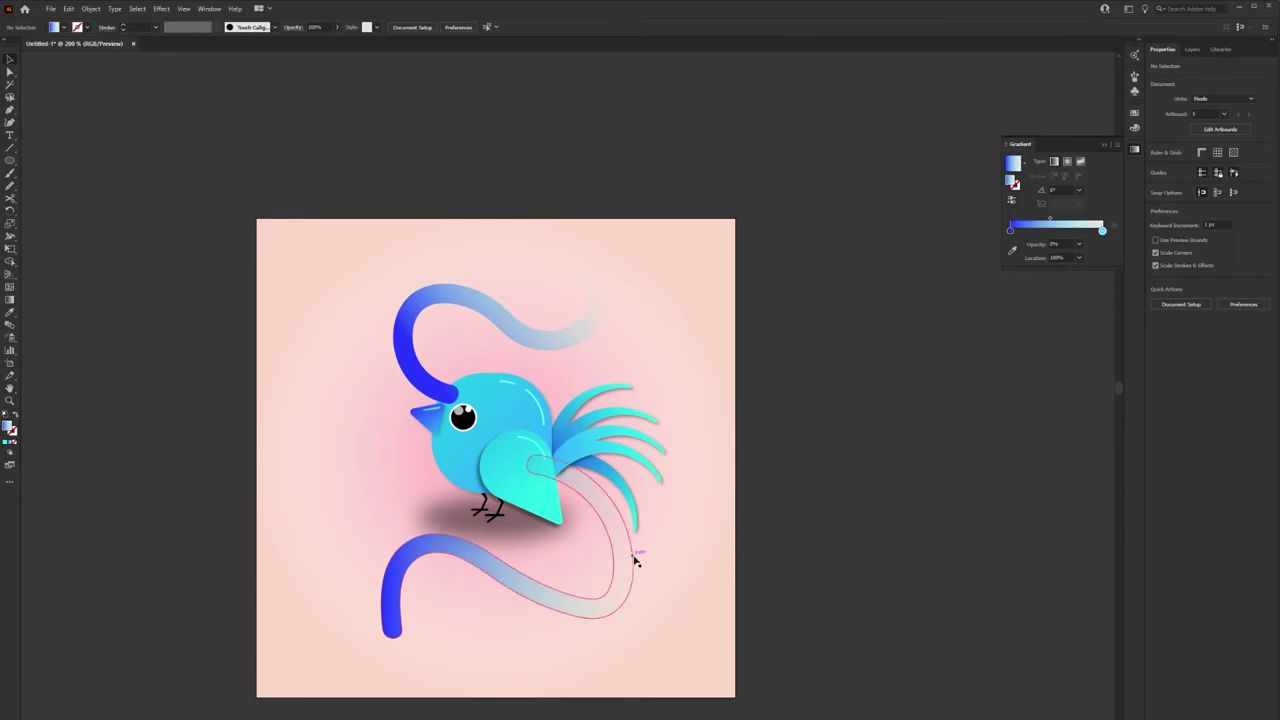
pyautogui.click(632, 486)
pyautogui.press('g')
pyautogui.moveTo(558, 465); pyautogui.dragTo(382, 632)
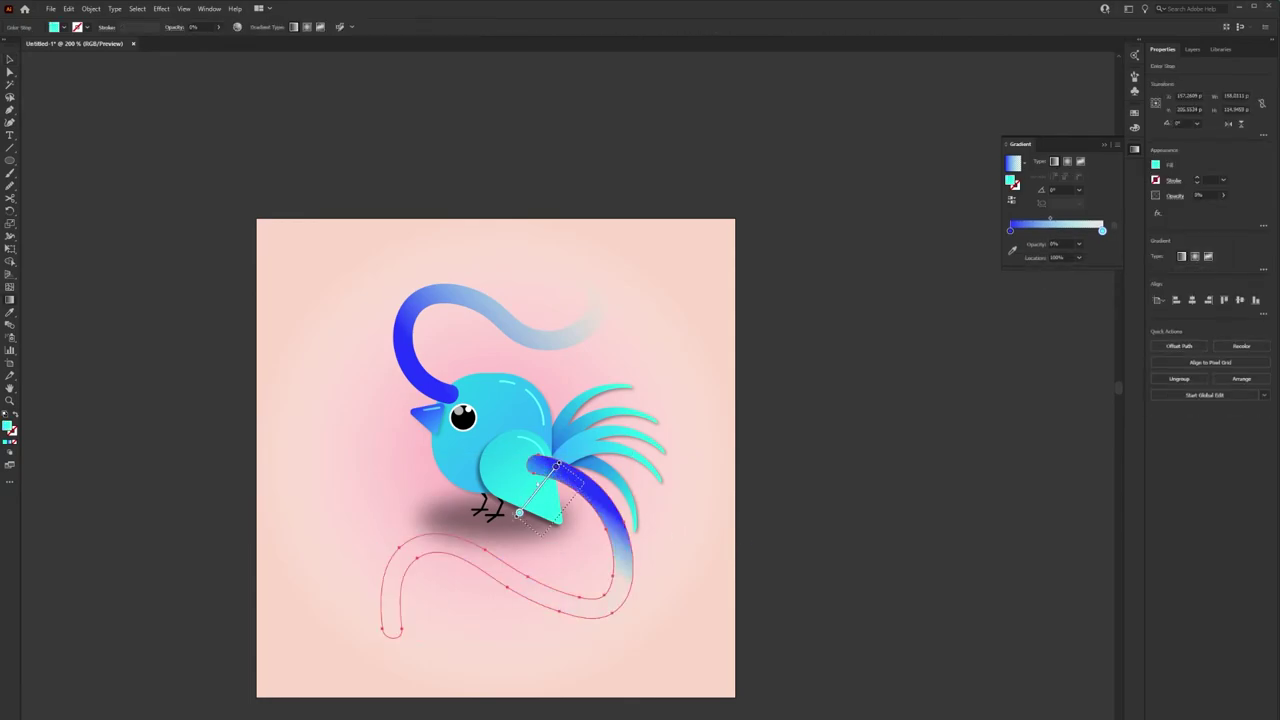
pyautogui.press('v')
# - Send both swirls behind the bird with Arrange
pyautogui.click(808, 557)
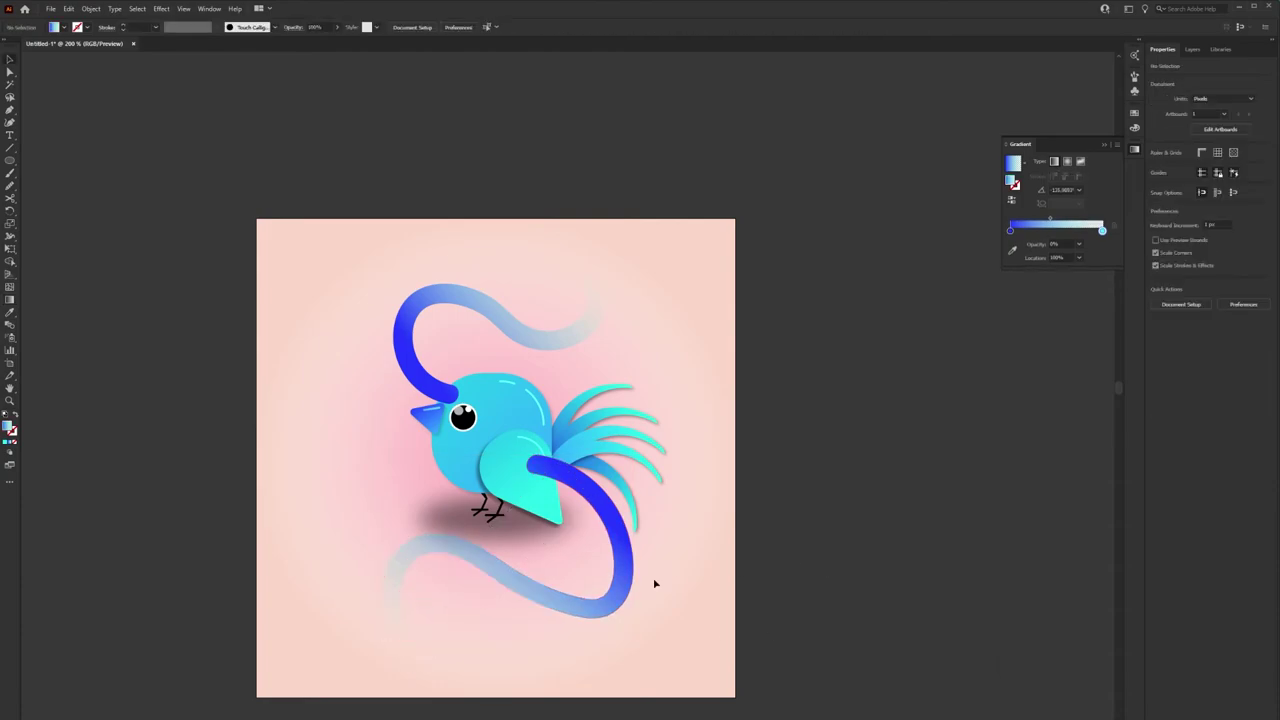
pyautogui.click(628, 583)
pyautogui.keyDown('shift'); pyautogui.click(410, 347); pyautogui.keyUp('shift')
pyautogui.rightClick(410, 347)
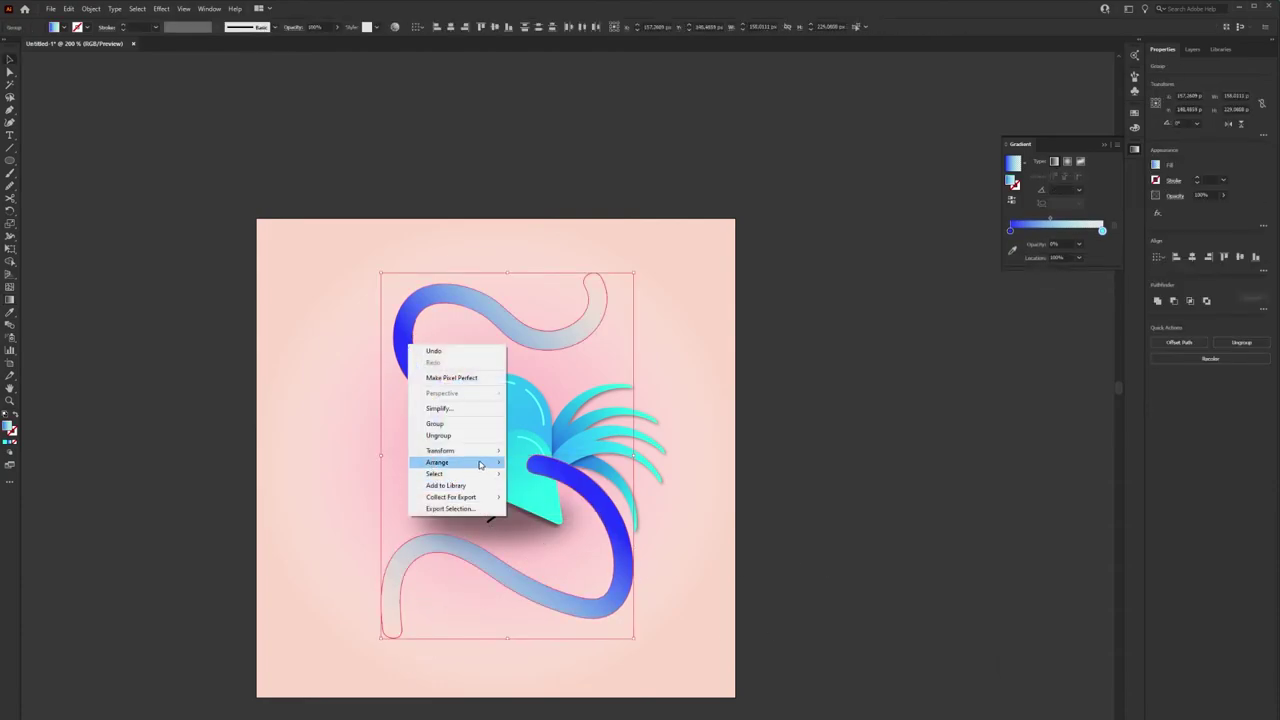
pyautogui.click(545, 485)
pyautogui.click(827, 499)
# - Create a 3-sided polygon triangle, narrow and shorten it, and place it upper right
pyautogui.moveTo(9, 160); pyautogui.dragTo(43, 197)
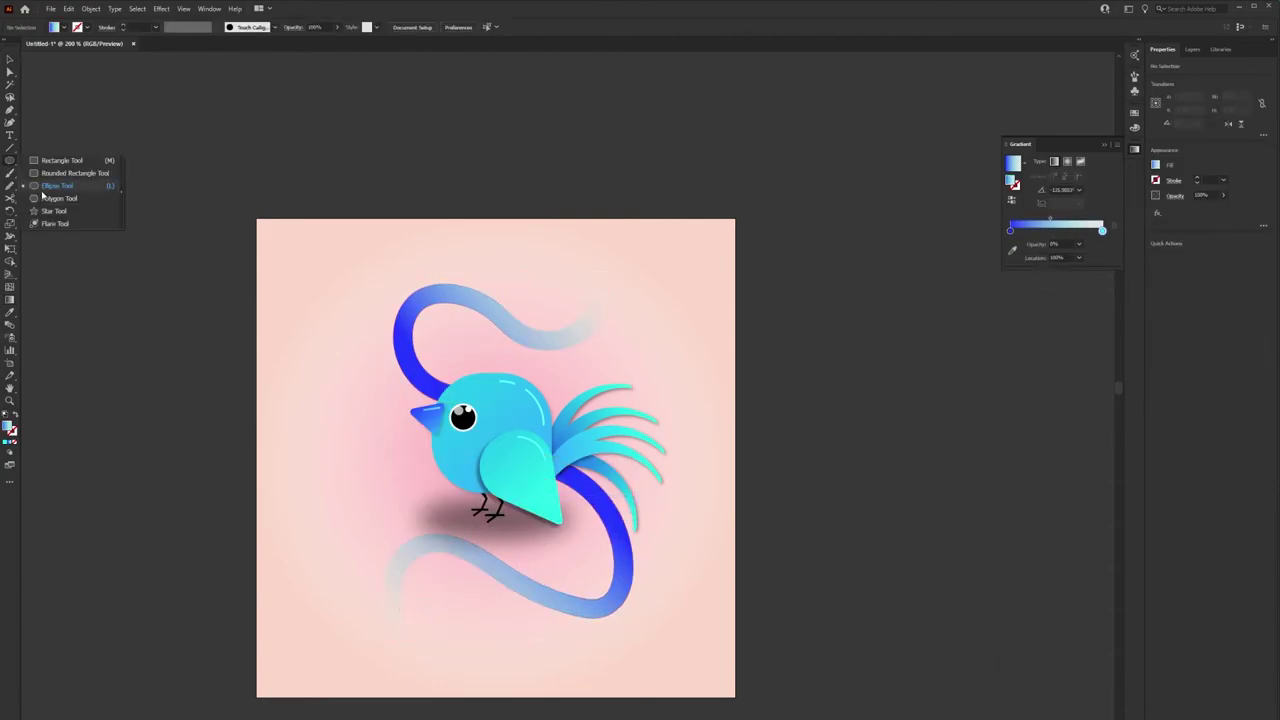
pyautogui.click(42, 189)
pyautogui.click(370, 354)
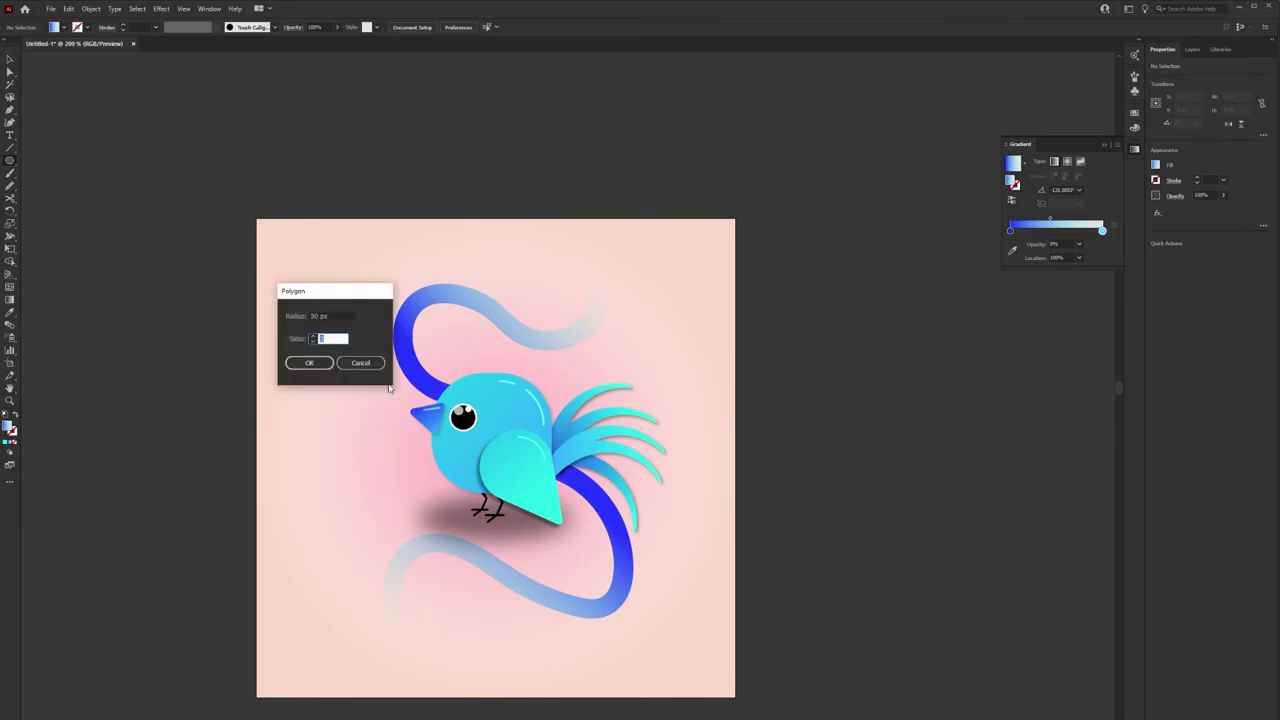
pyautogui.click(308, 364)
pyautogui.moveTo(423, 353); pyautogui.dragTo(342, 353)
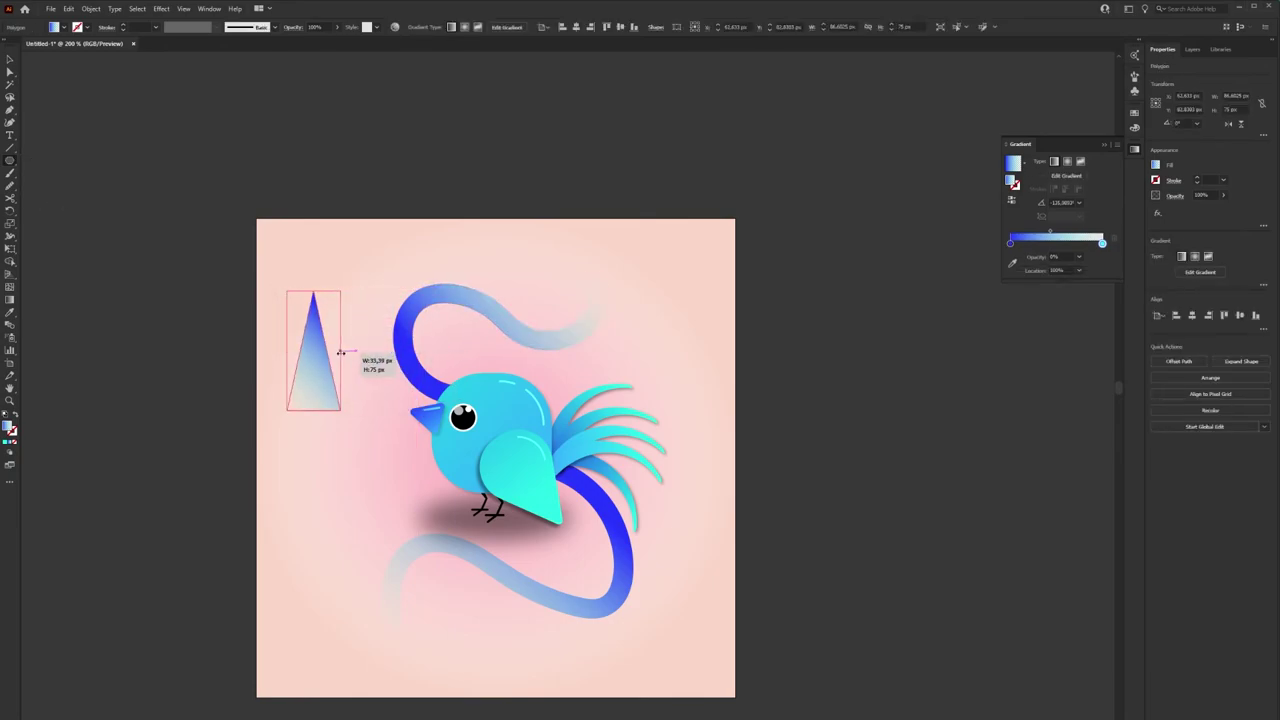
pyautogui.moveTo(316, 290); pyautogui.dragTo(316, 338)
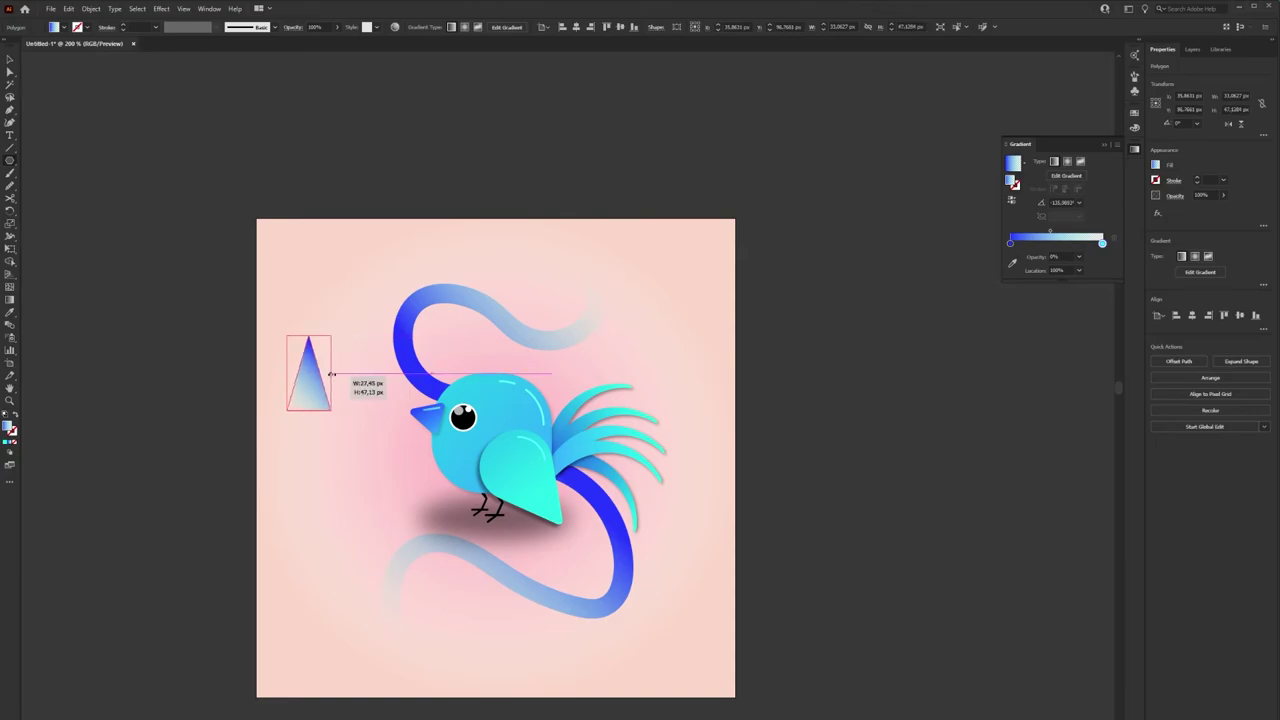
pyautogui.moveTo(306, 389); pyautogui.dragTo(657, 320)
# - Set the triangle's lower gradient stop opacity to 100%
pyautogui.click(1157, 166)
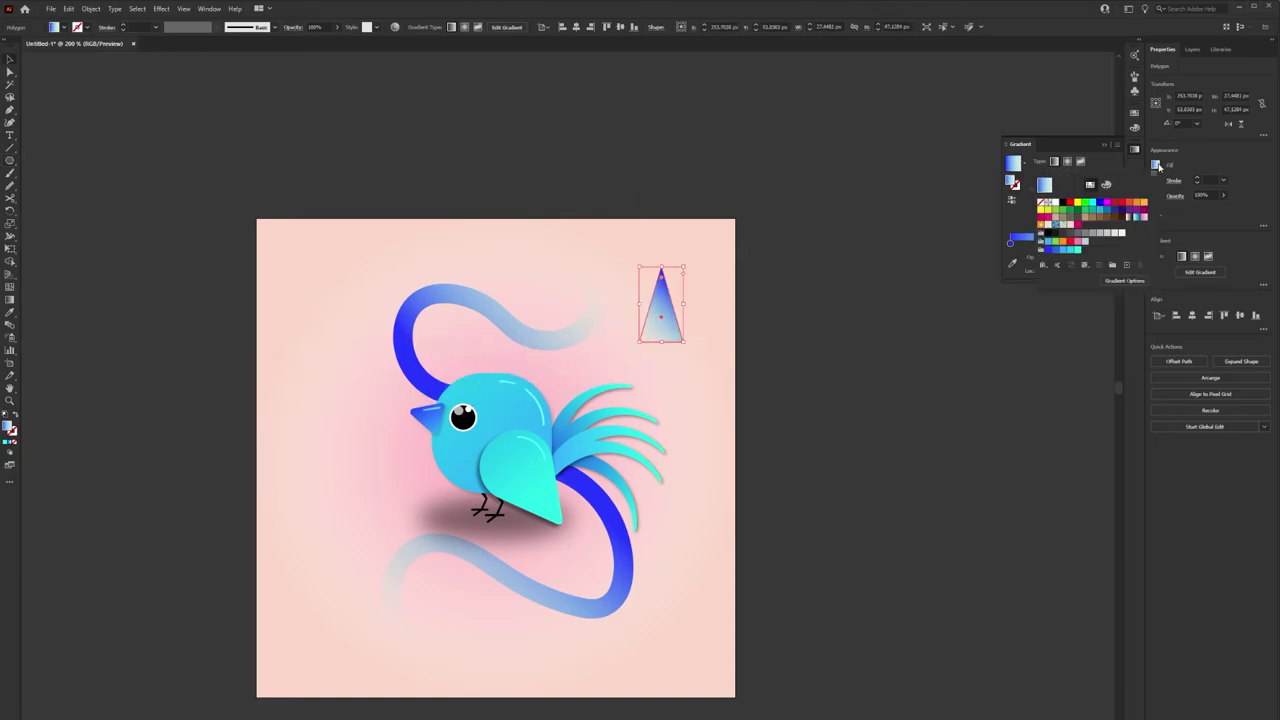
pyautogui.press('Escape')
pyautogui.press('g')
pyautogui.doubleClick(636, 338)
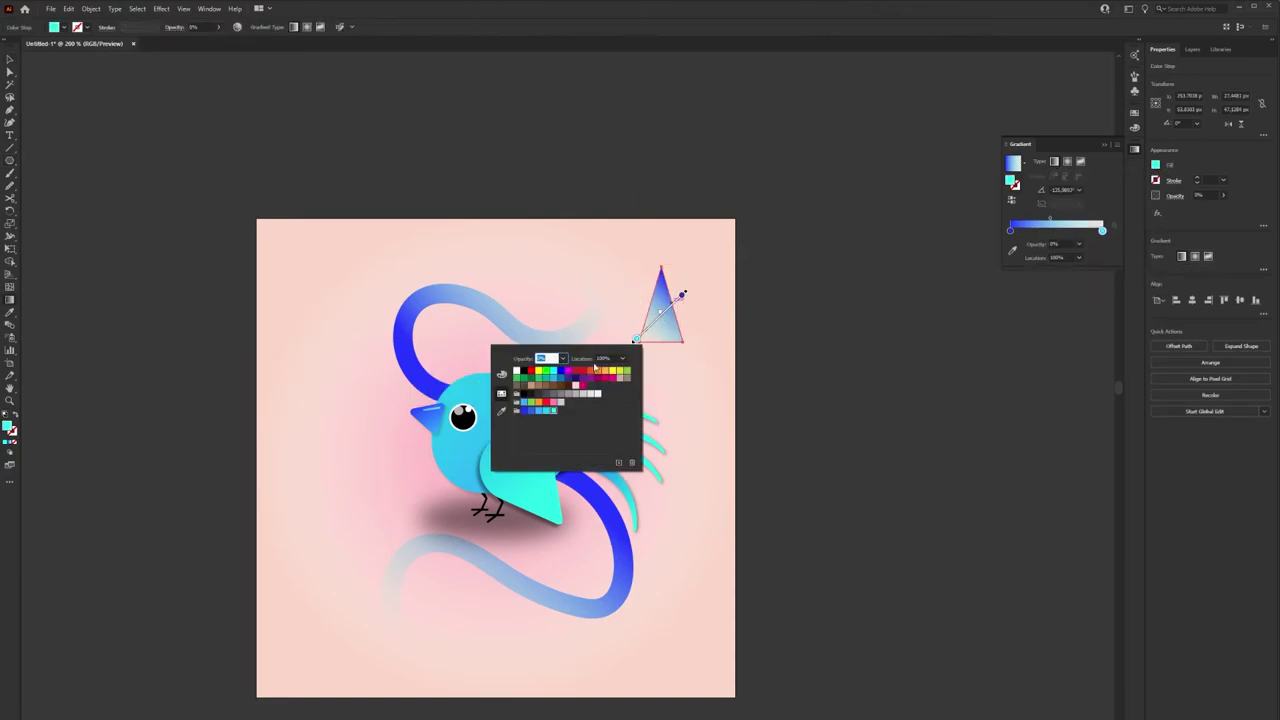
pyautogui.click(563, 359)
pyautogui.click(576, 485)
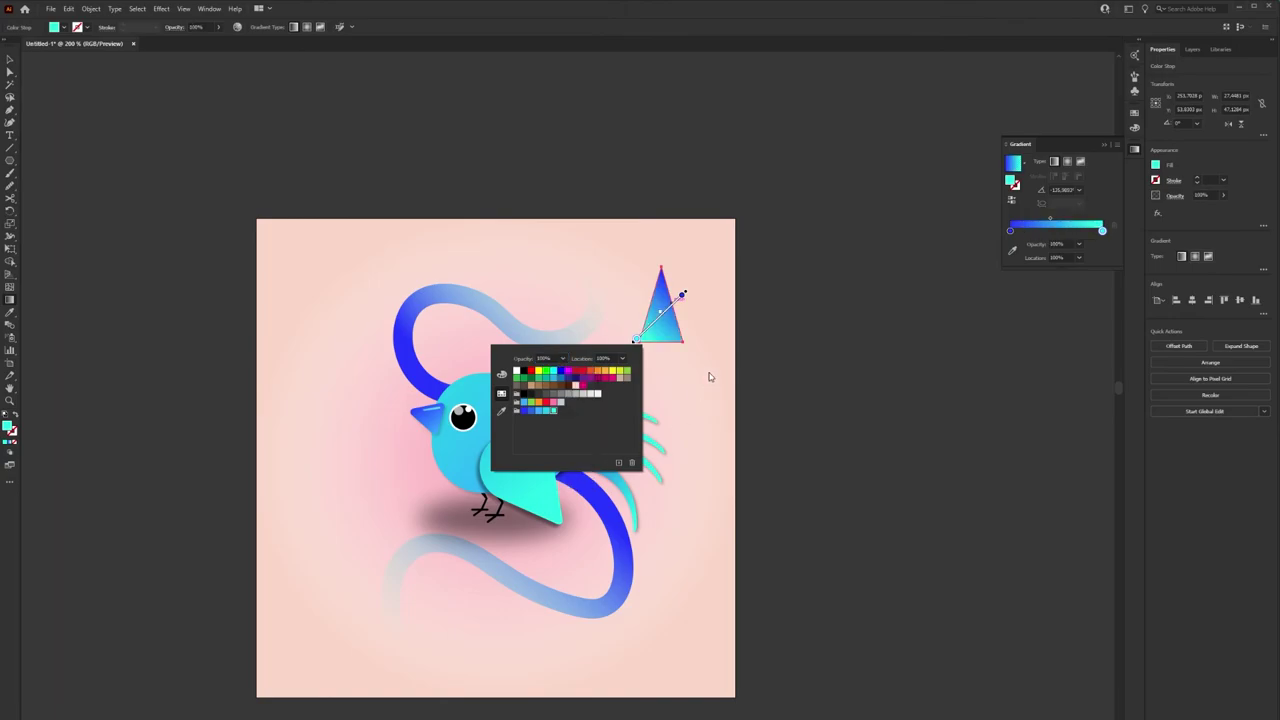
pyautogui.press('Escape')
# - Apply a vertical Arc warp to the triangle, adjusting bend and horizontal distortion
pyautogui.press('v')
pyautogui.click(161, 8)
pyautogui.moveTo(183, 8)
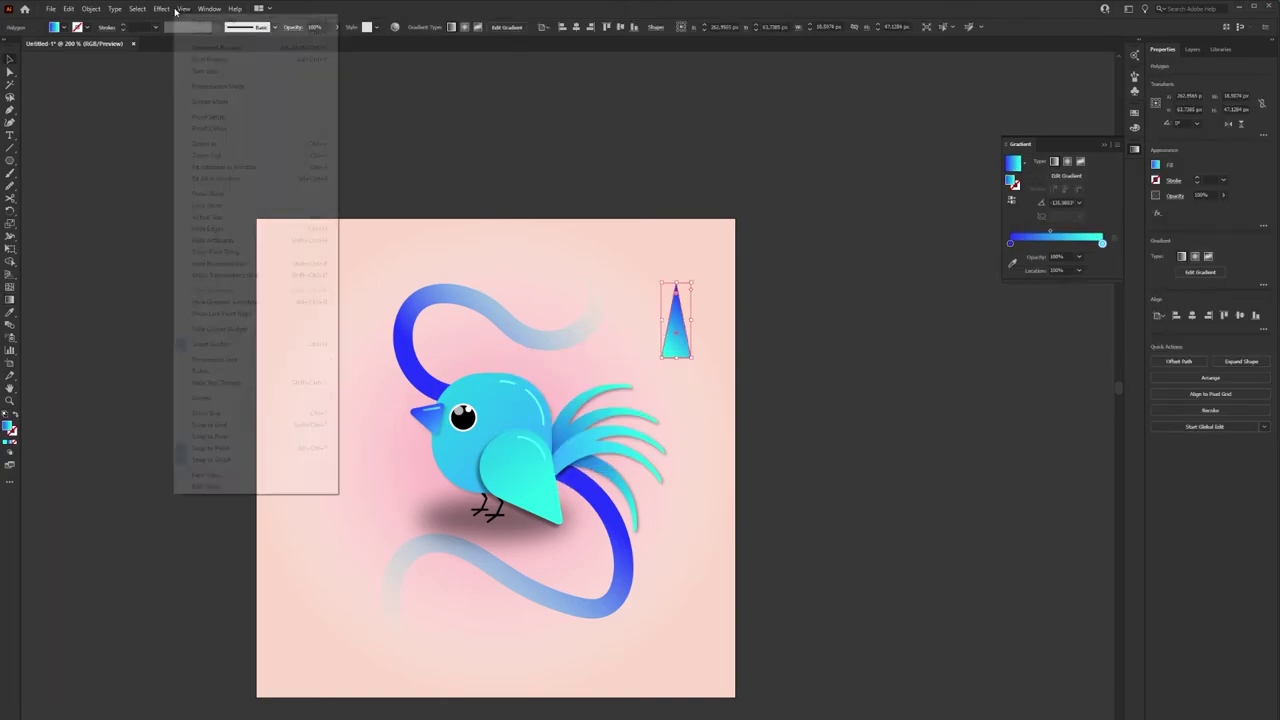
pyautogui.click(300, 148)
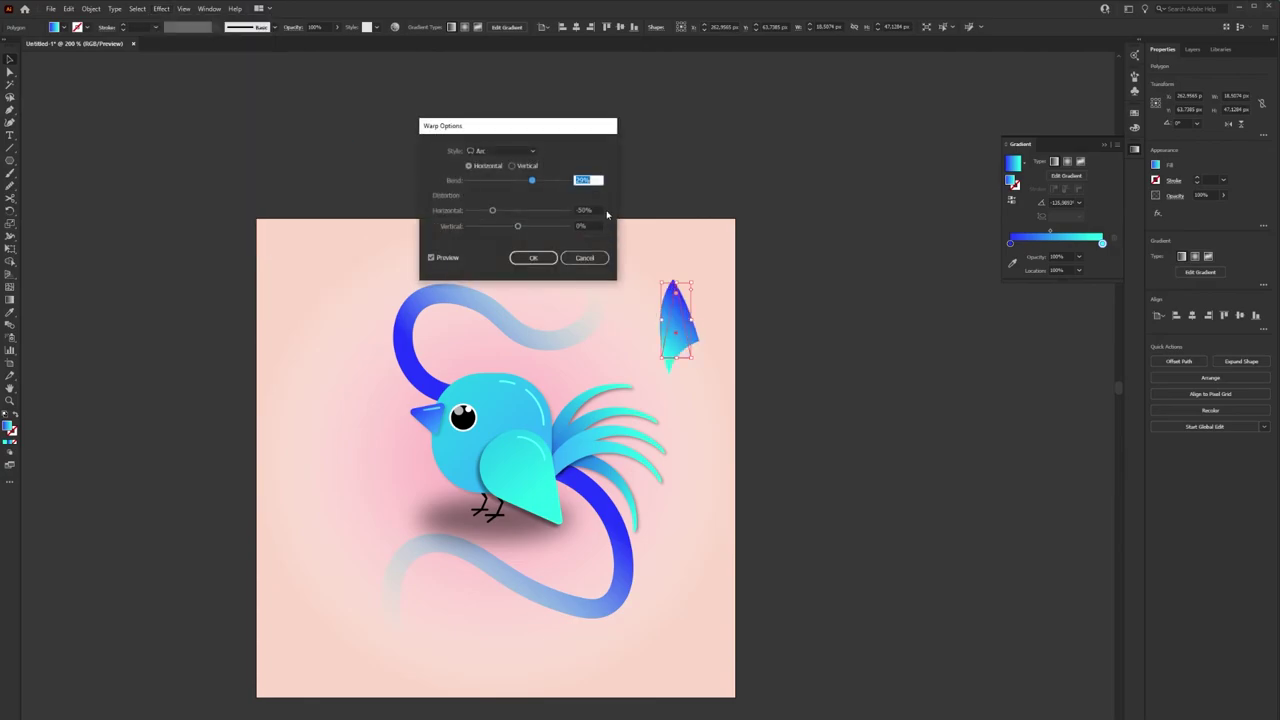
pyautogui.click(512, 166)
pyautogui.moveTo(492, 210); pyautogui.dragTo(540, 213)
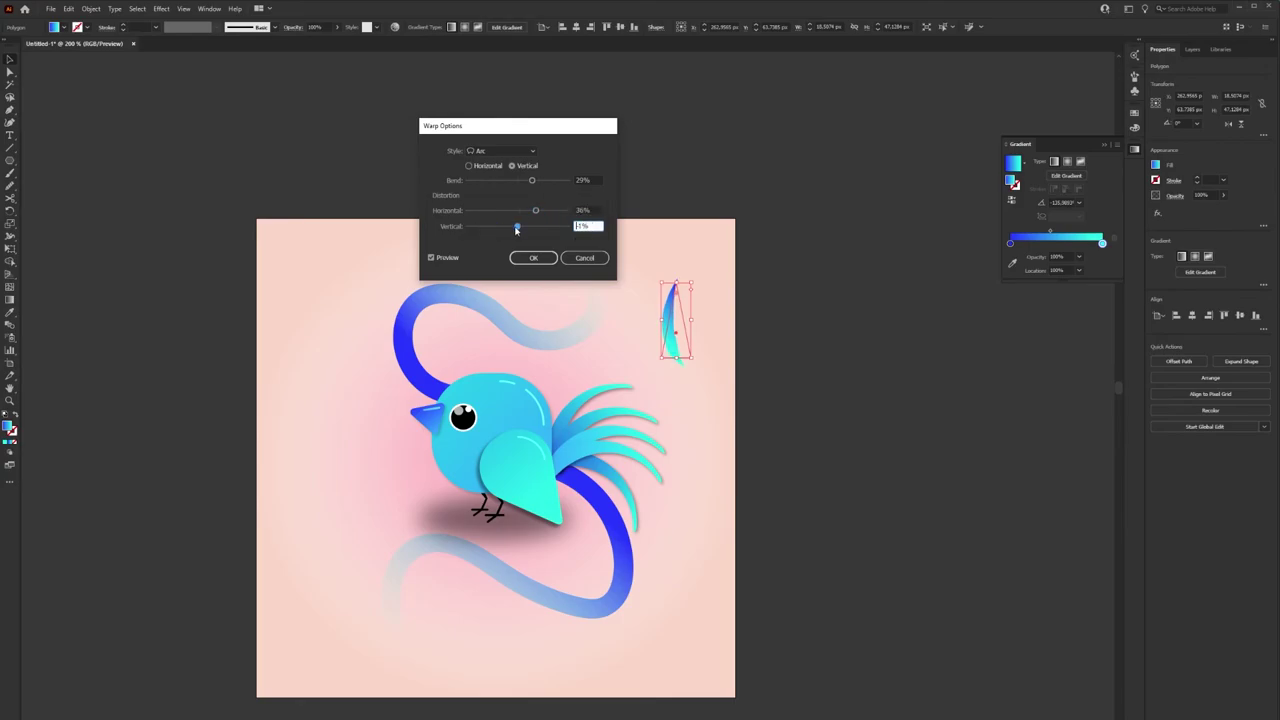
pyautogui.moveTo(531, 180); pyautogui.dragTo(516, 211)
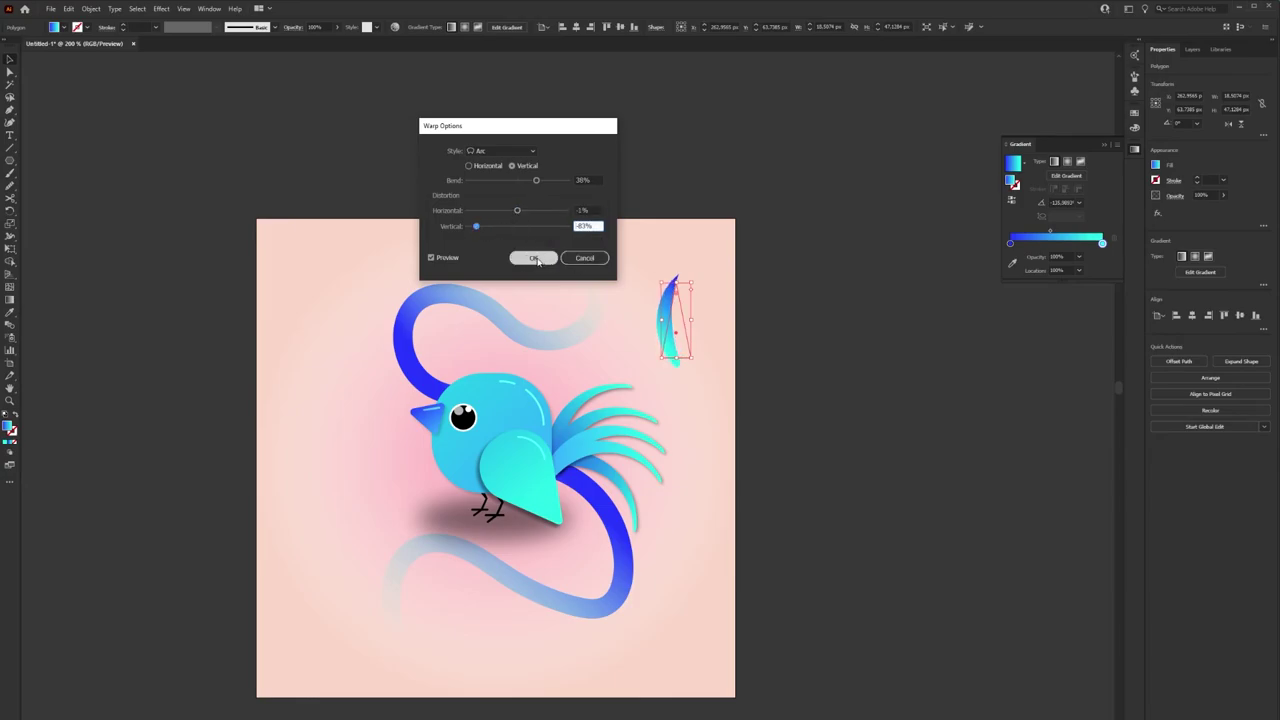
pyautogui.click(533, 258)
# - Expand the warped leaf's appearance and rotate it to lie nearly sideways
pyautogui.hotkey('ctrl', 'shift', 'a')
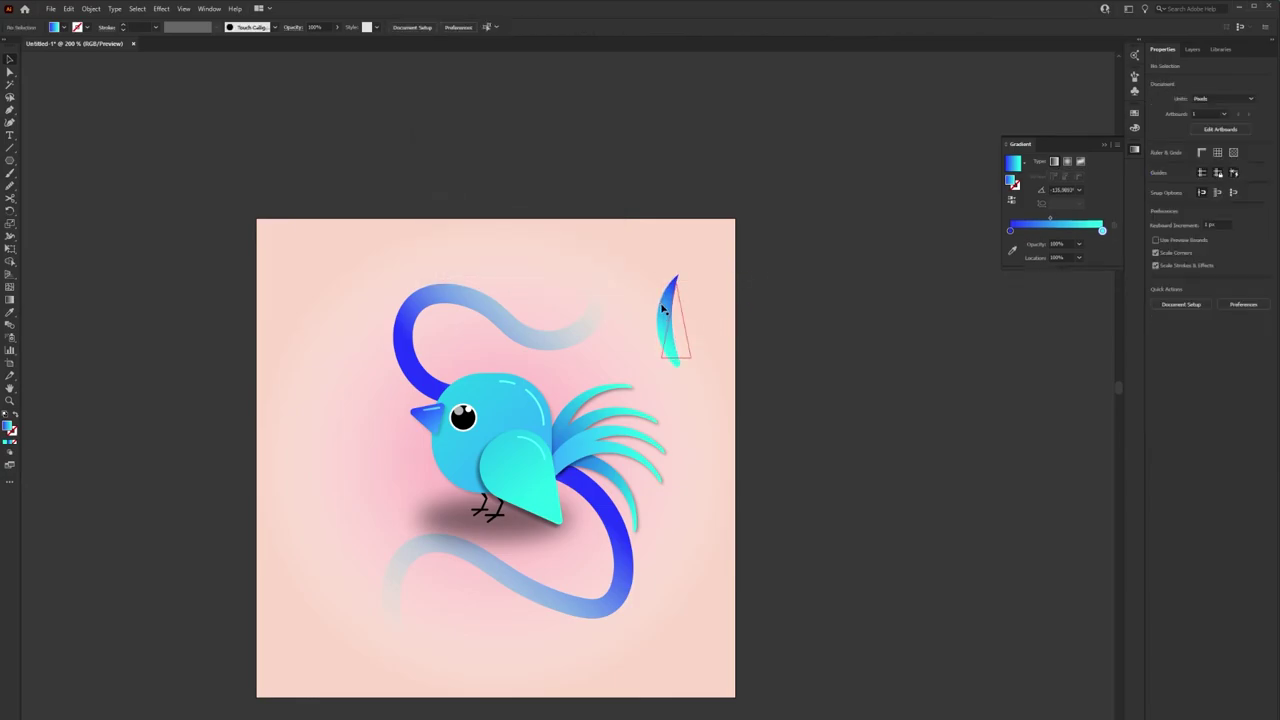
pyautogui.click(664, 311)
pyautogui.click(91, 8)
pyautogui.click(140, 94)
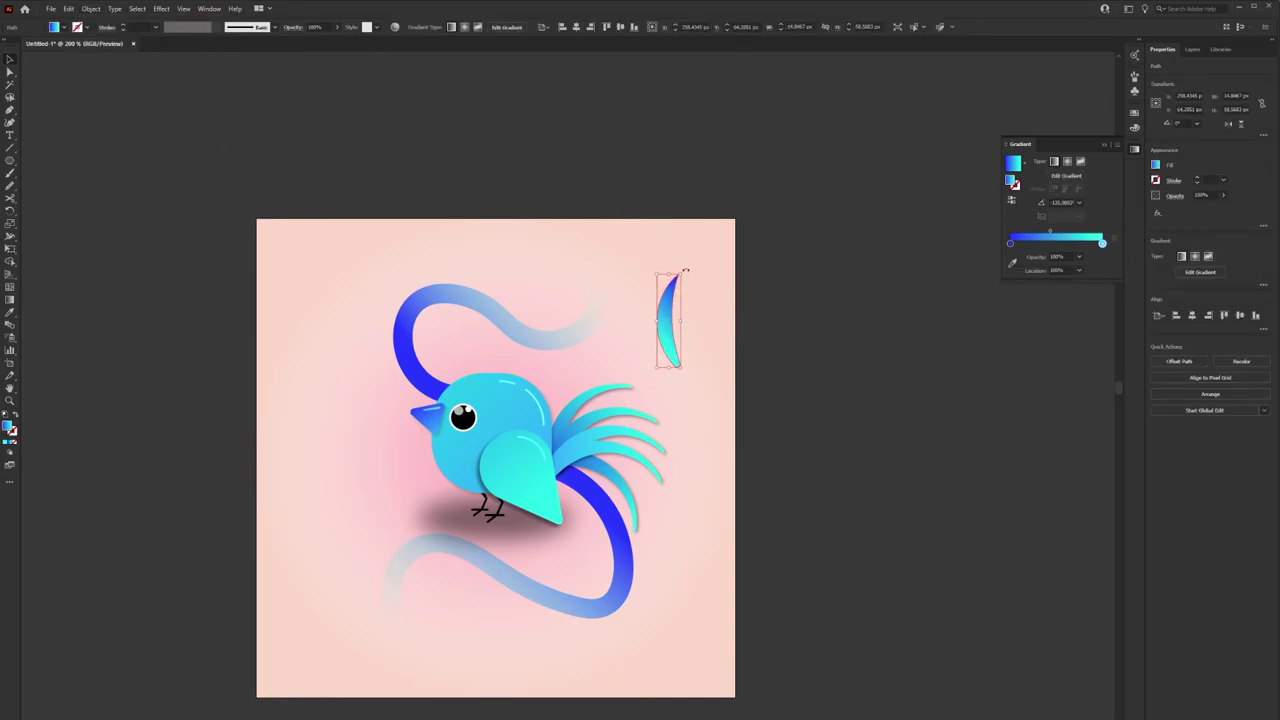
pyautogui.moveTo(682, 270); pyautogui.dragTo(745, 297)
pyautogui.click(33, 283)
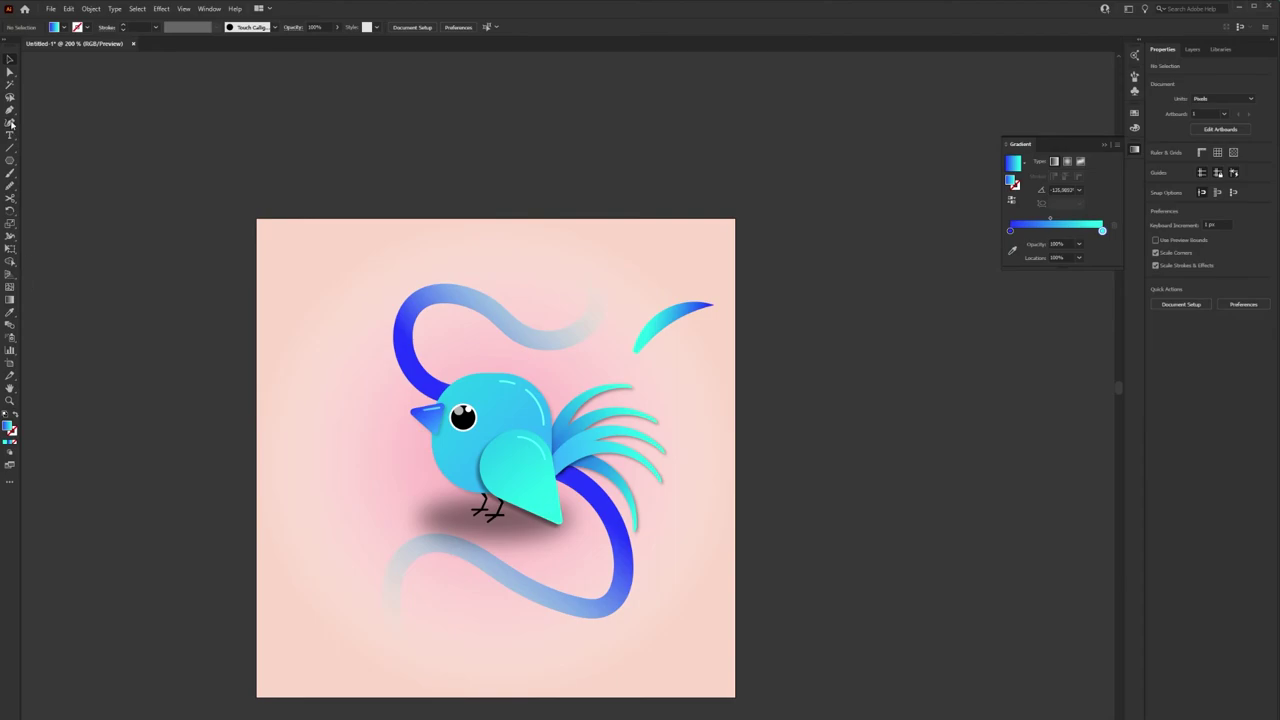
# - Make another narrow polygon triangle near the bird's tail
pyautogui.click(11, 162)
pyautogui.click(672, 386)
pyautogui.press('Return')
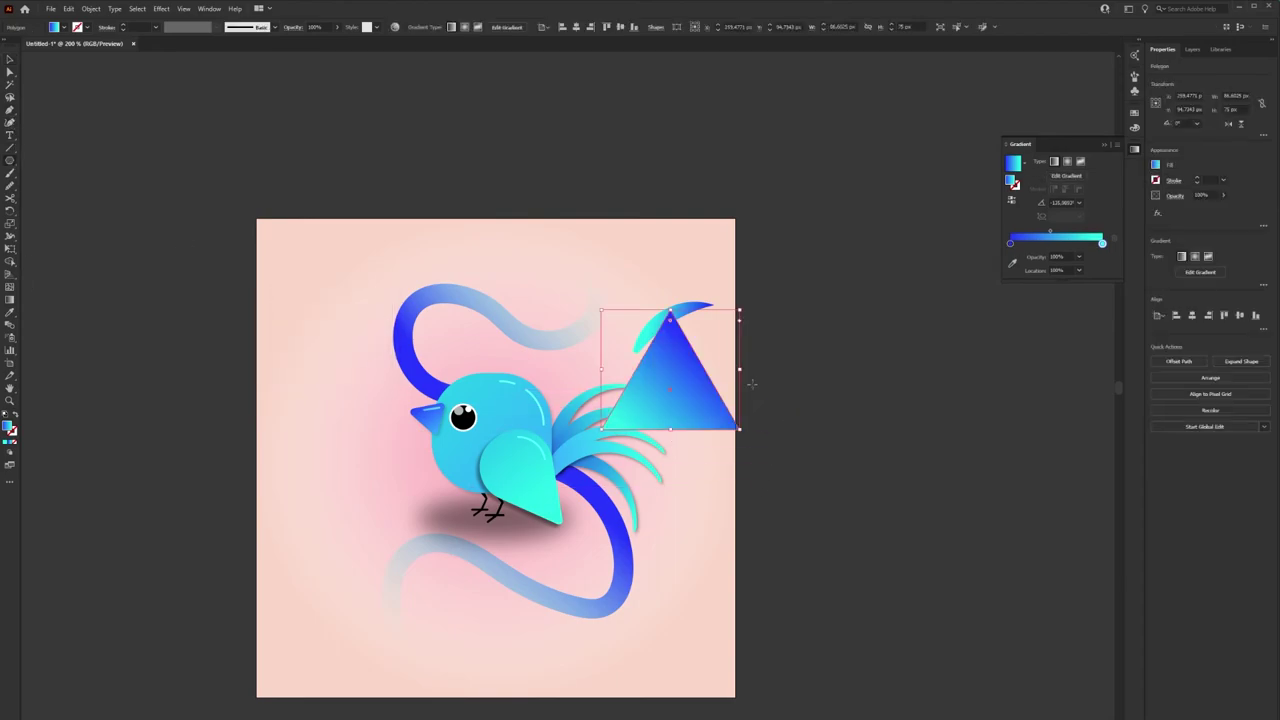
pyautogui.moveTo(737, 371)
pyautogui.mouseDown()
pyautogui.moveTo(665, 373)
pyautogui.moveTo(726, 404)
pyautogui.mouseUp()
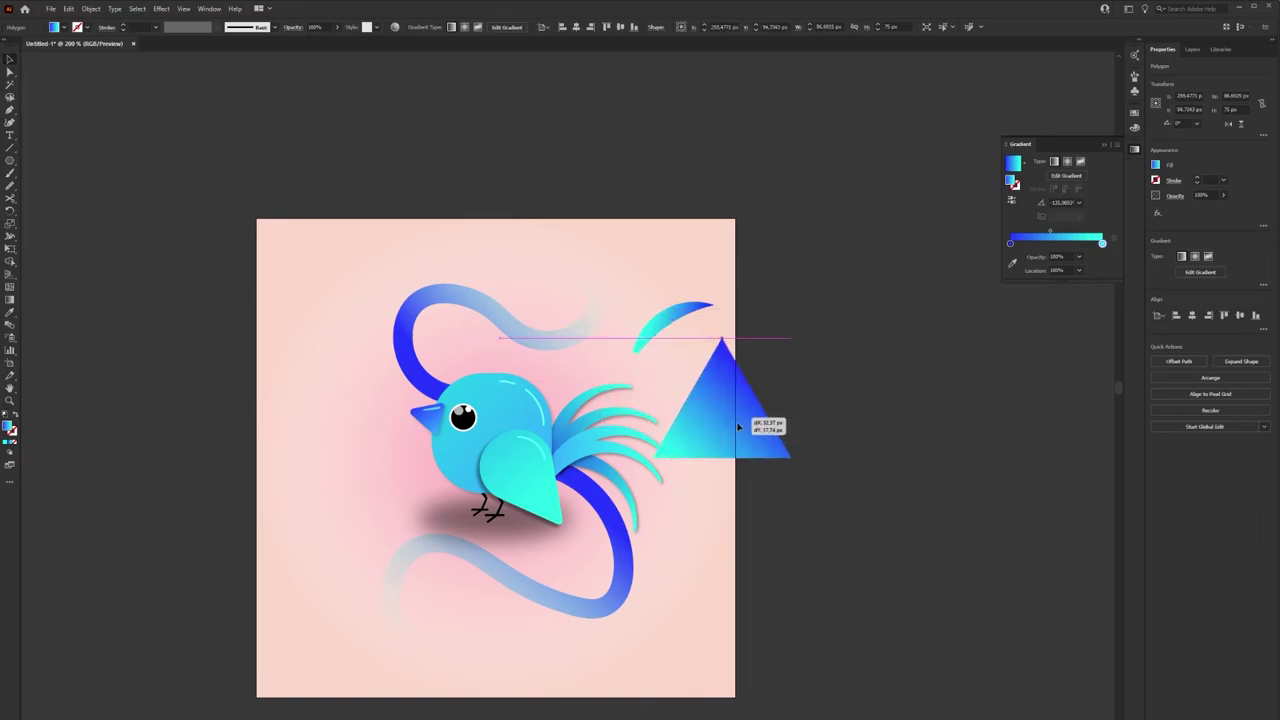
# - Bend the new triangle into a crescent with an Arc warp
pyautogui.click(161, 8)
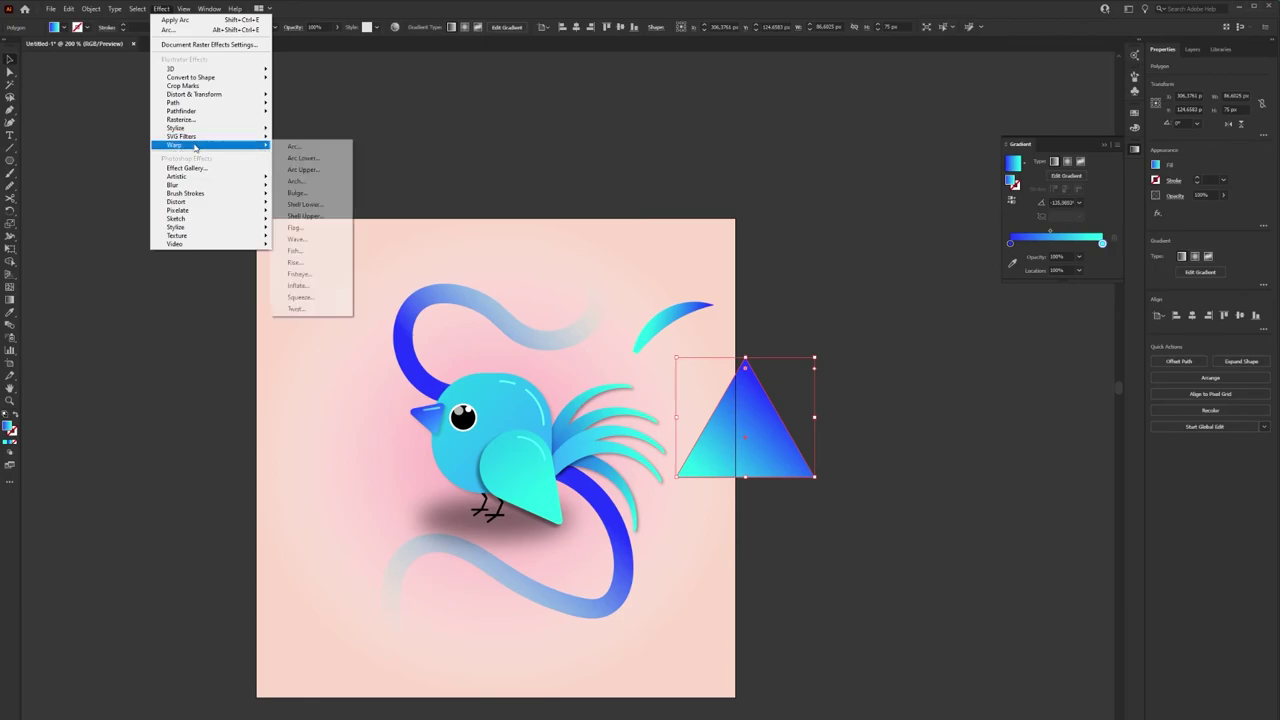
pyautogui.click(295, 146)
pyautogui.moveTo(536, 180)
pyautogui.mouseDown()
pyautogui.moveTo(508, 212)
pyautogui.moveTo(543, 210)
pyautogui.moveTo(470, 226)
pyautogui.mouseUp()
pyautogui.moveTo(543, 210)
pyautogui.mouseDown()
pyautogui.moveTo(520, 211)
pyautogui.moveTo(530, 181)
pyautogui.moveTo(545, 180)
pyautogui.mouseUp()
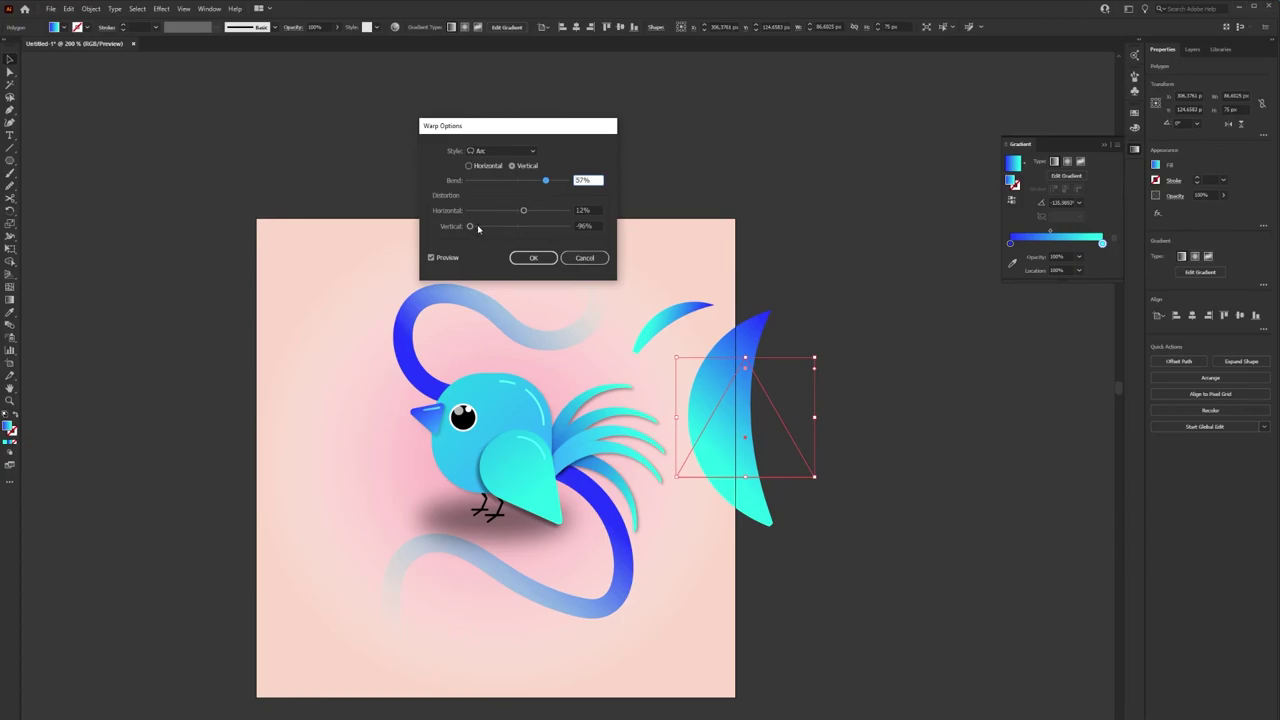
pyautogui.moveTo(470, 226)
pyautogui.mouseDown()
pyautogui.moveTo(547, 212)
pyautogui.moveTo(535, 211)
pyautogui.mouseUp()
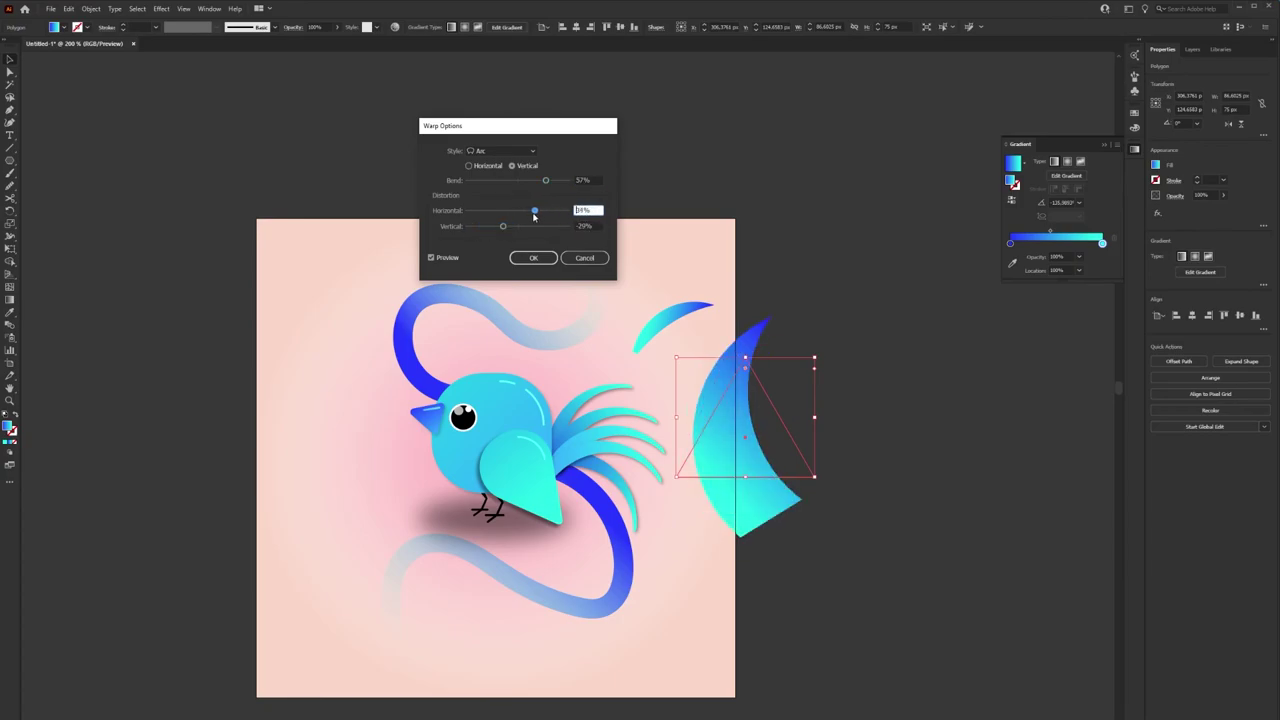
pyautogui.click(542, 258)
# - Narrow the crescent, lower its warp distortion, round its corners, and expand its appearance
pyautogui.moveTo(814, 417); pyautogui.dragTo(742, 417)
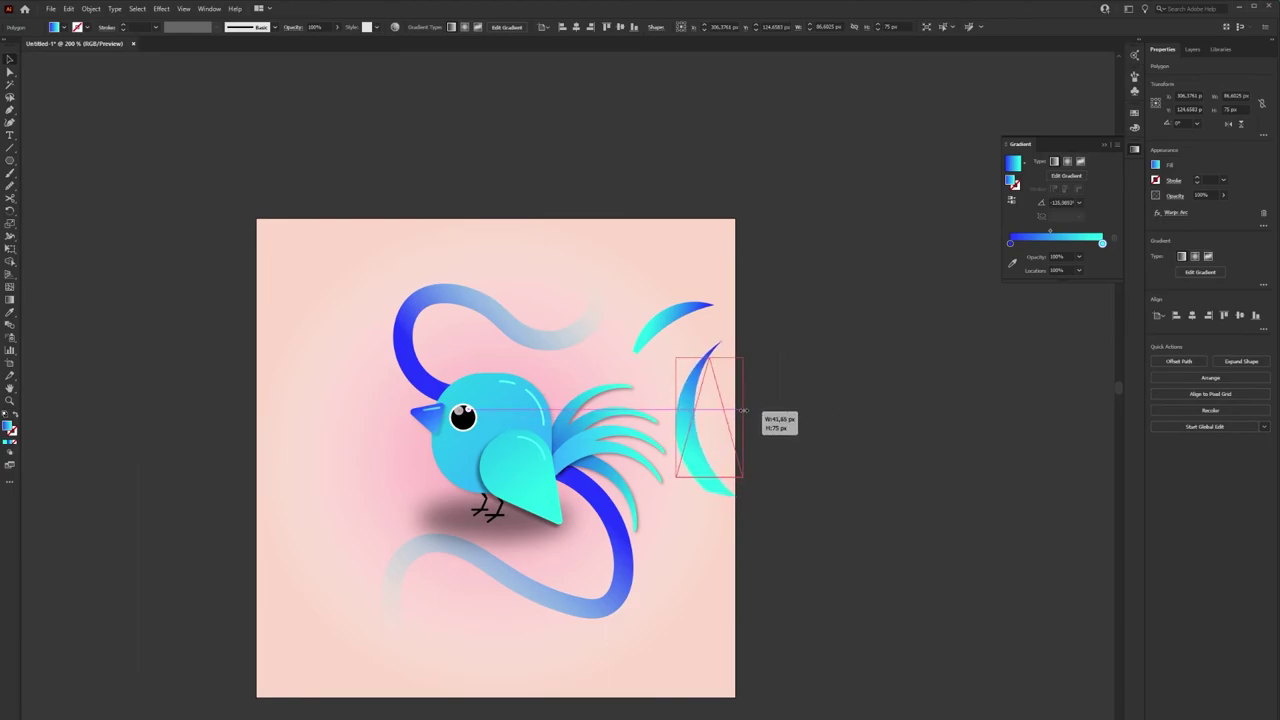
pyautogui.click(1172, 213)
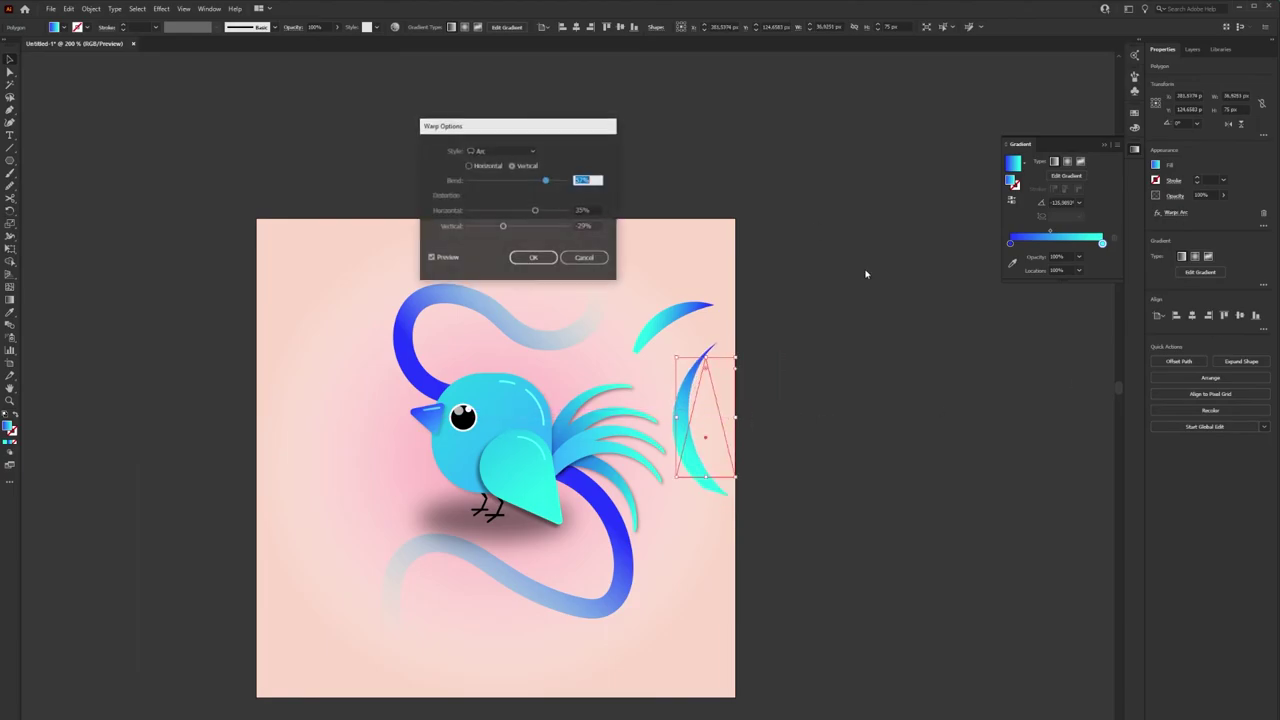
pyautogui.moveTo(537, 211); pyautogui.dragTo(488, 231)
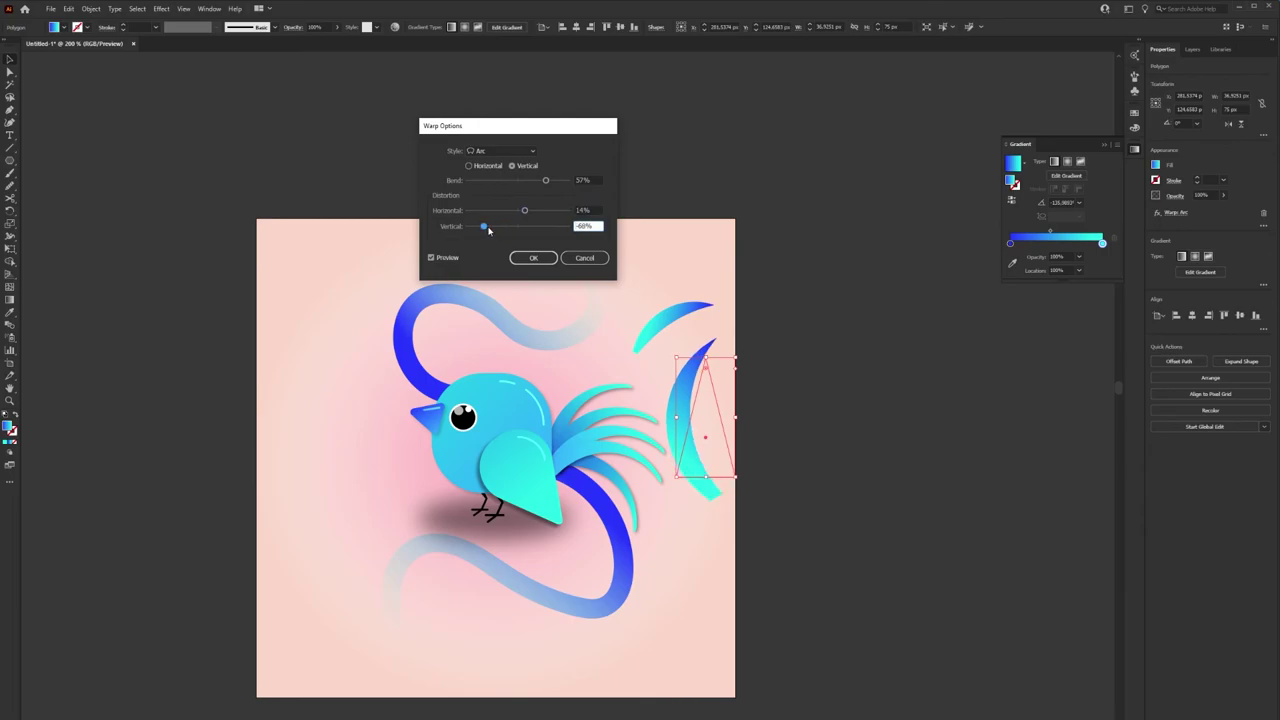
pyautogui.click(533, 258)
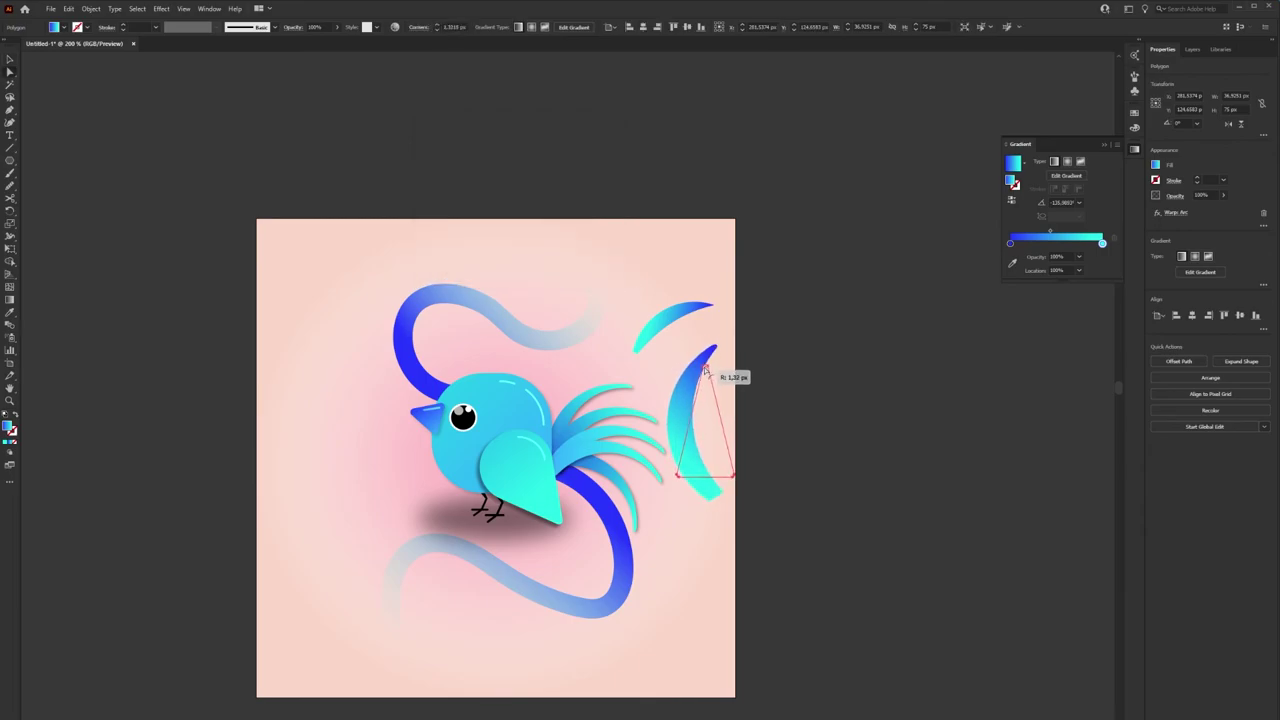
pyautogui.moveTo(729, 475); pyautogui.dragTo(704, 459)
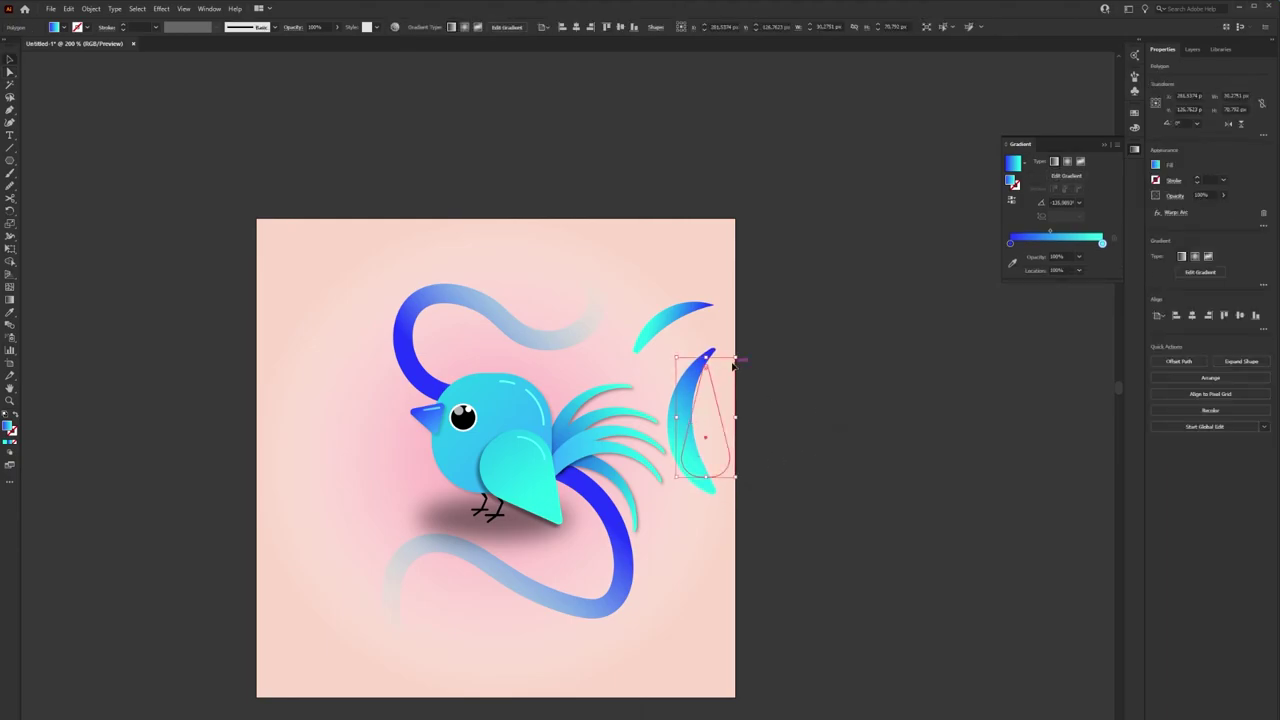
pyautogui.click(91, 8)
pyautogui.click(130, 140)
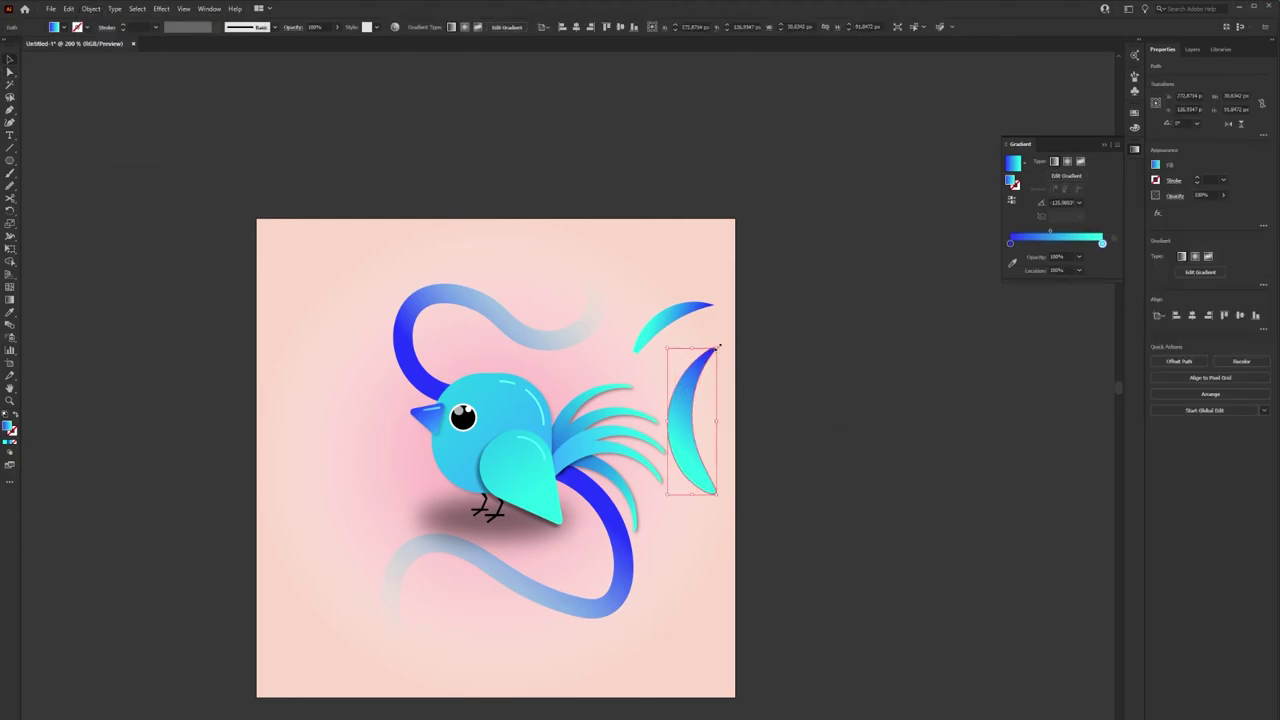
# - Shrink the crescent and redraw its gradient along its length
pyautogui.moveTo(700, 357)
pyautogui.mouseDown()
pyautogui.moveTo(697, 381)
pyautogui.moveTo(709, 326)
pyautogui.mouseUp()
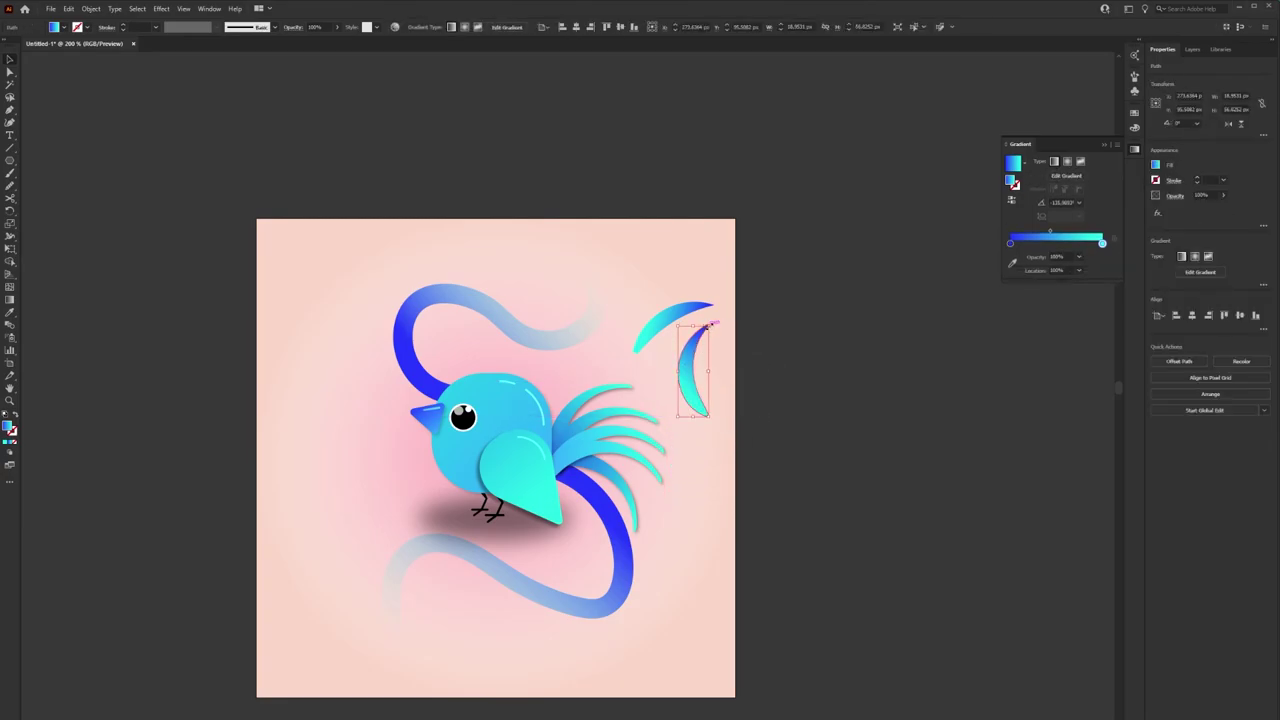
pyautogui.press('g')
pyautogui.moveTo(687, 338)
pyautogui.mouseDown()
pyautogui.moveTo(697, 415)
pyautogui.moveTo(785, 372)
pyautogui.mouseUp()
pyautogui.press('v')
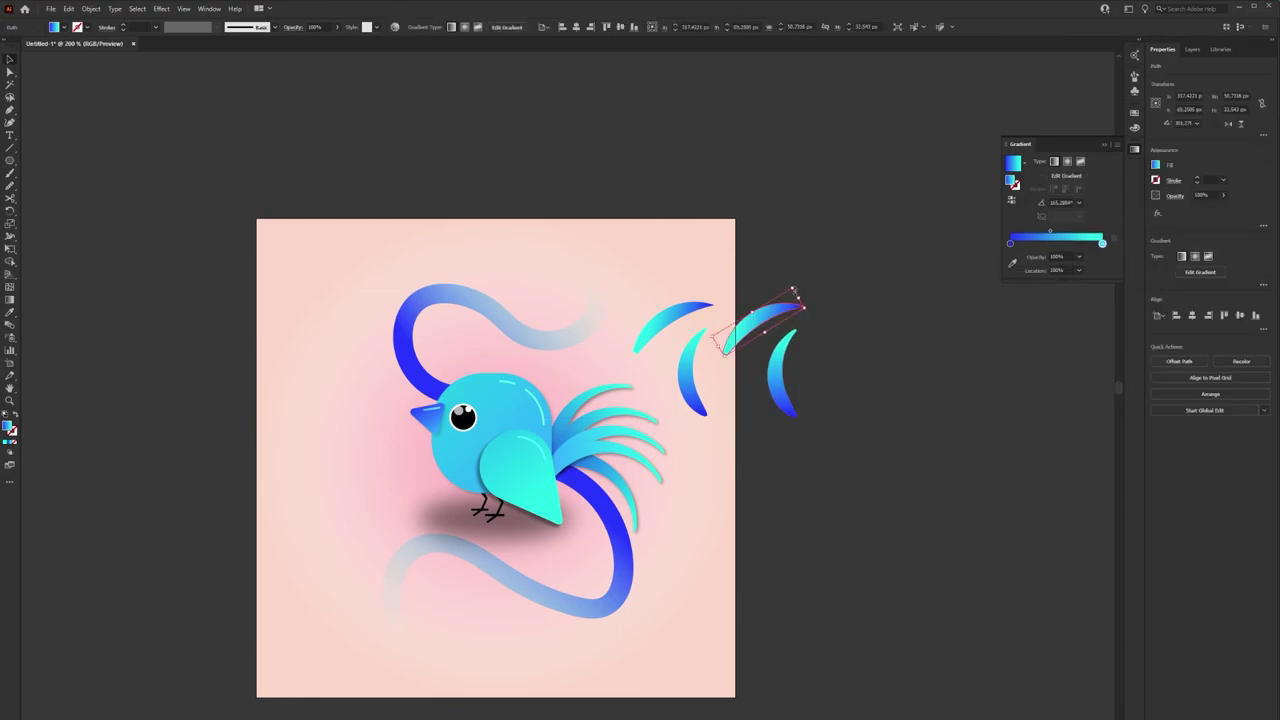
# - Duplicate the crescent, reflect two copies, and line them up together
pyautogui.moveTo(794, 287)
pyautogui.mouseDown()
pyautogui.moveTo(768, 305)
pyautogui.moveTo(657, 262)
pyautogui.mouseUp()
pyautogui.rightClick(655, 265)
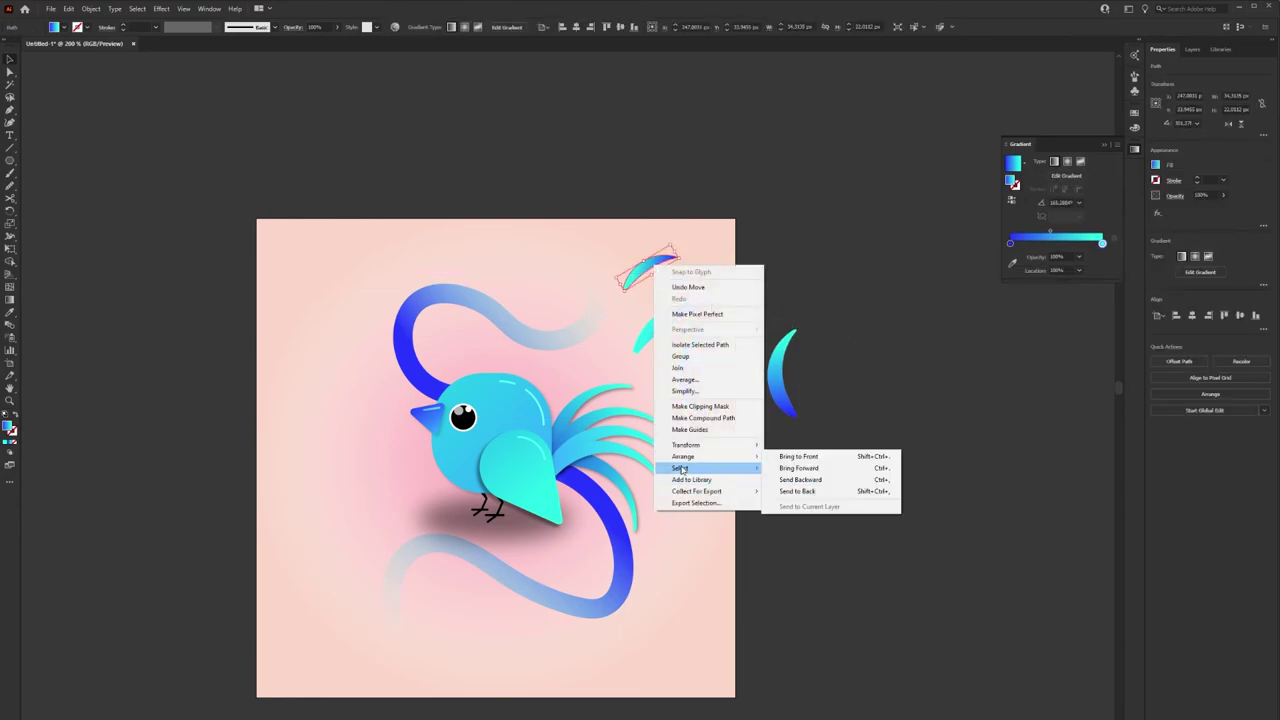
pyautogui.moveTo(686, 445)
pyautogui.click(800, 497)
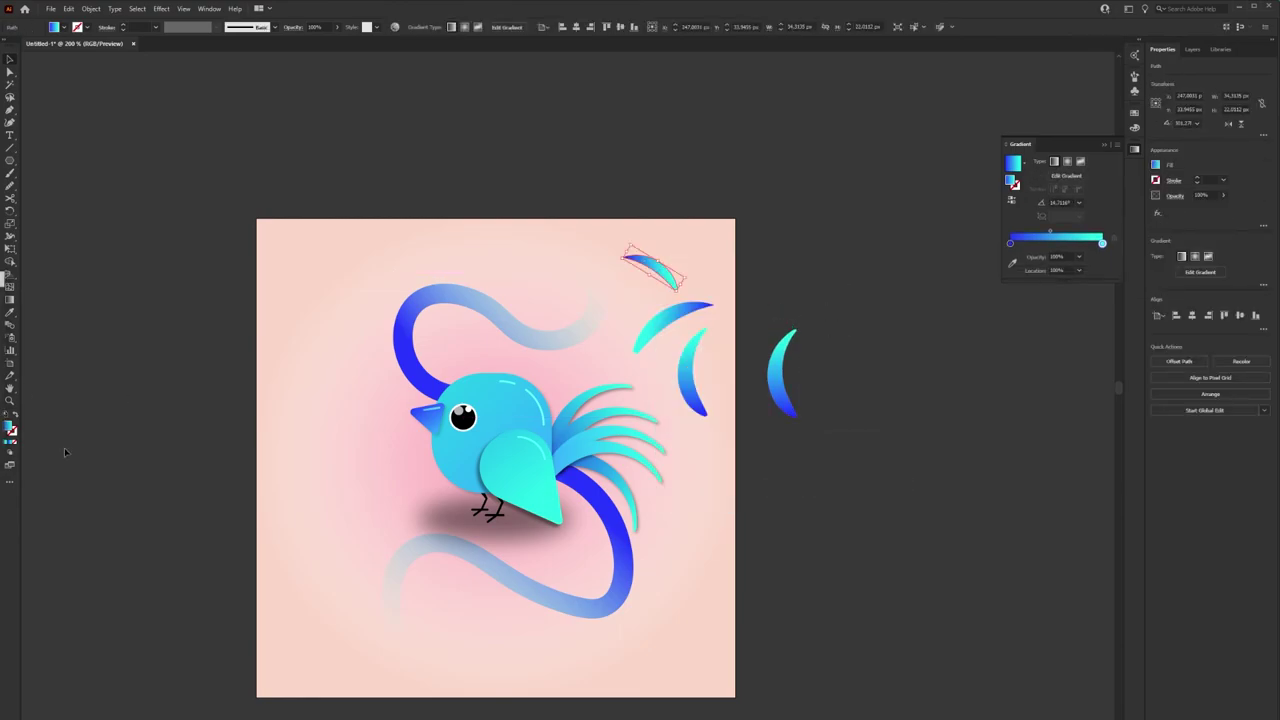
pyautogui.rightClick(776, 370)
pyautogui.click(900, 585)
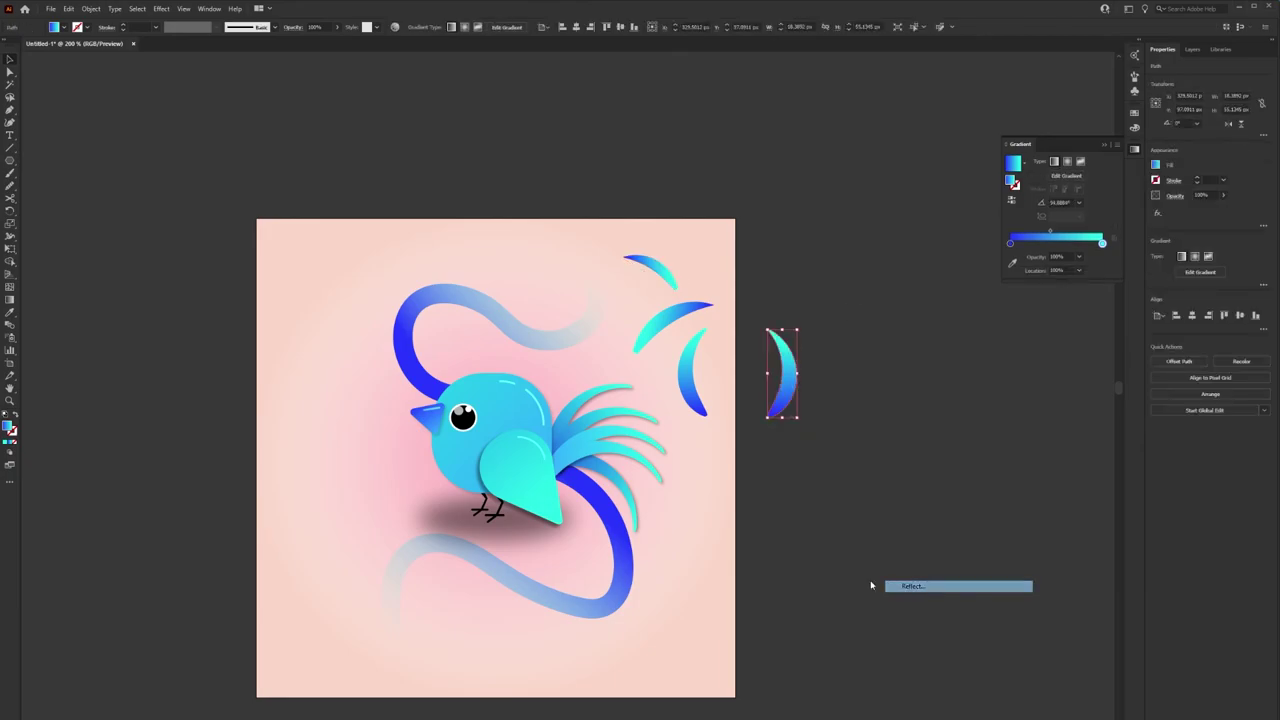
pyautogui.moveTo(780, 360)
pyautogui.mouseDown()
pyautogui.moveTo(728, 378)
pyautogui.moveTo(774, 416)
pyautogui.mouseUp()
# - Place another small crescent copy beside the others at upper right
pyautogui.click(697, 355)
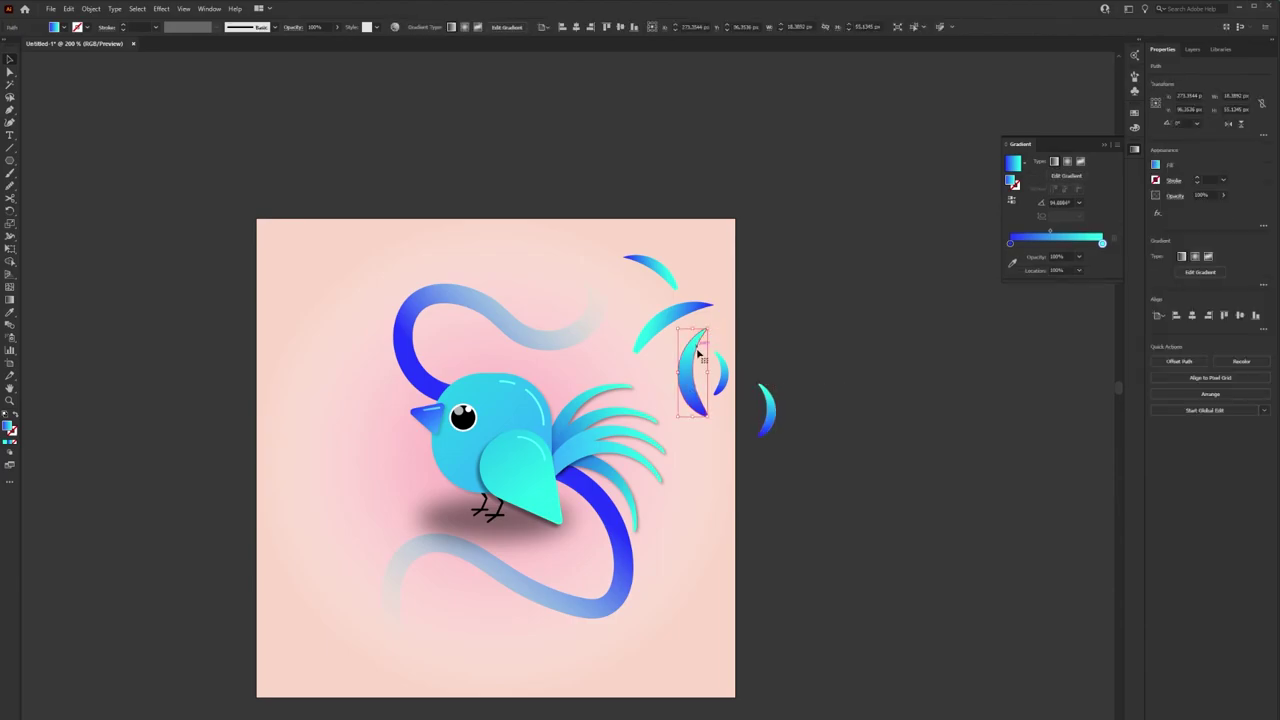
pyautogui.moveTo(697, 355)
pyautogui.mouseDown()
pyautogui.moveTo(763, 434)
pyautogui.moveTo(738, 316)
pyautogui.moveTo(722, 340)
pyautogui.moveTo(697, 300)
pyautogui.moveTo(719, 290)
pyautogui.moveTo(670, 268)
pyautogui.mouseUp()
pyautogui.click(660, 325)
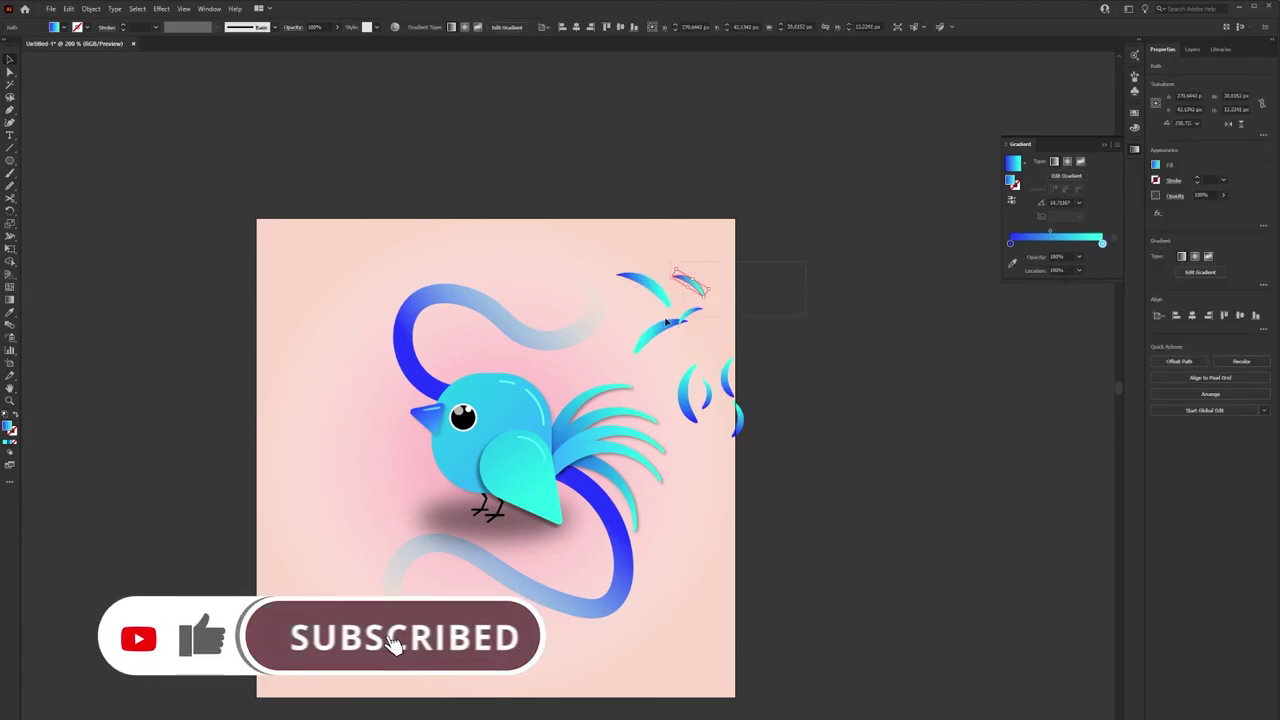
pyautogui.moveTo(616, 354)
pyautogui.mouseDown()
pyautogui.moveTo(702, 282)
pyautogui.moveTo(704, 302)
pyautogui.mouseUp()
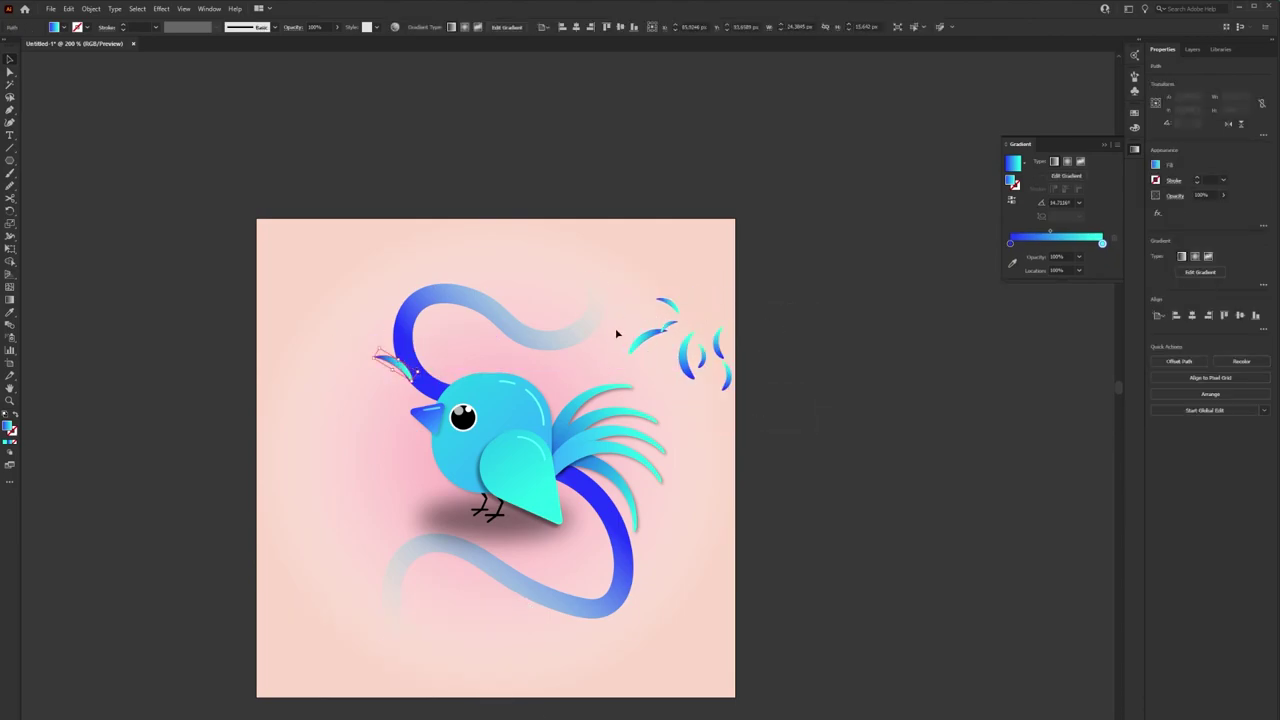
# - Drop crescent copies onto the upper and lower ribbons
pyautogui.moveTo(701, 328); pyautogui.dragTo(575, 325)
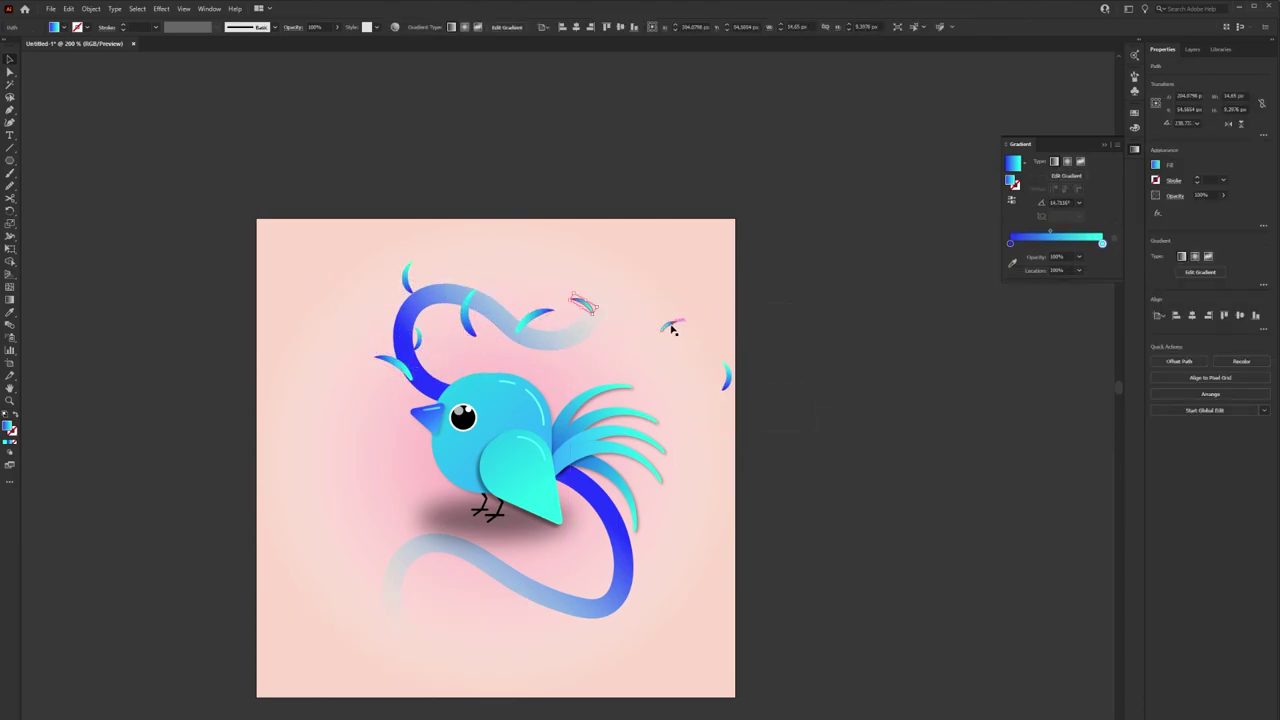
pyautogui.moveTo(674, 320)
pyautogui.mouseDown()
pyautogui.moveTo(438, 490)
pyautogui.moveTo(555, 585)
pyautogui.mouseUp()
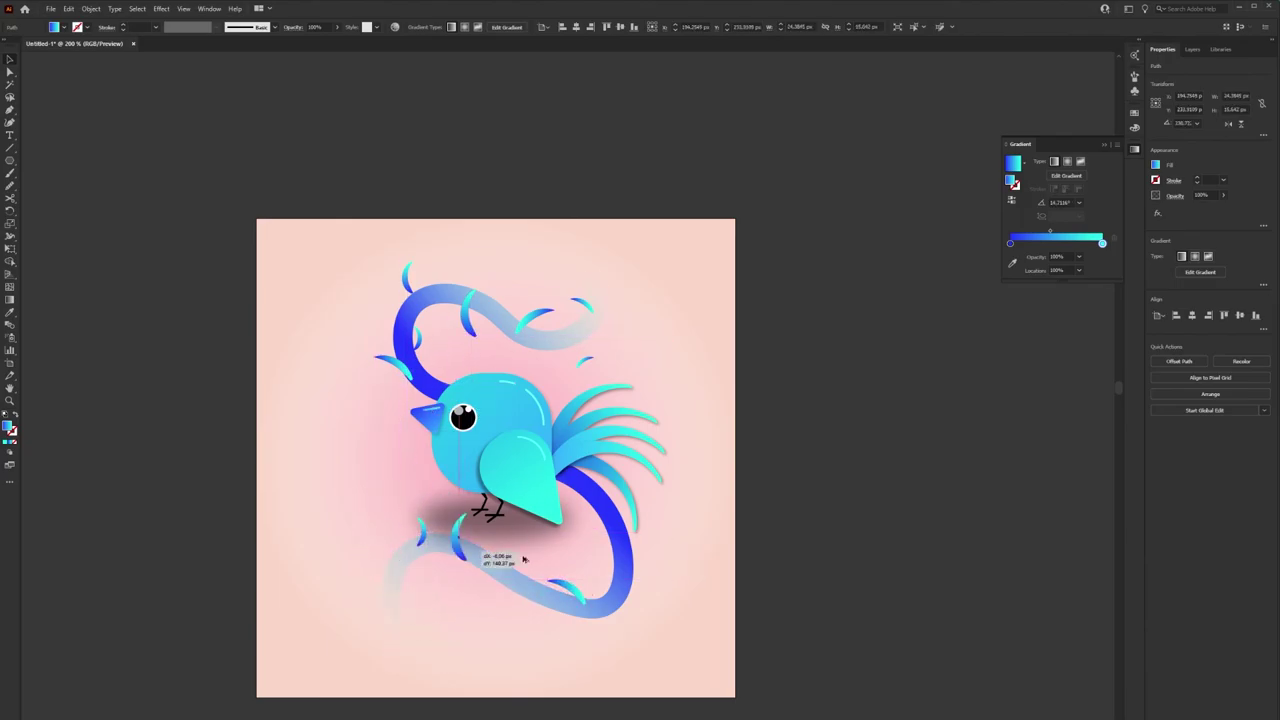
pyautogui.moveTo(400, 440)
pyautogui.mouseDown()
pyautogui.moveTo(612, 410)
pyautogui.moveTo(636, 598)
pyautogui.mouseUp()
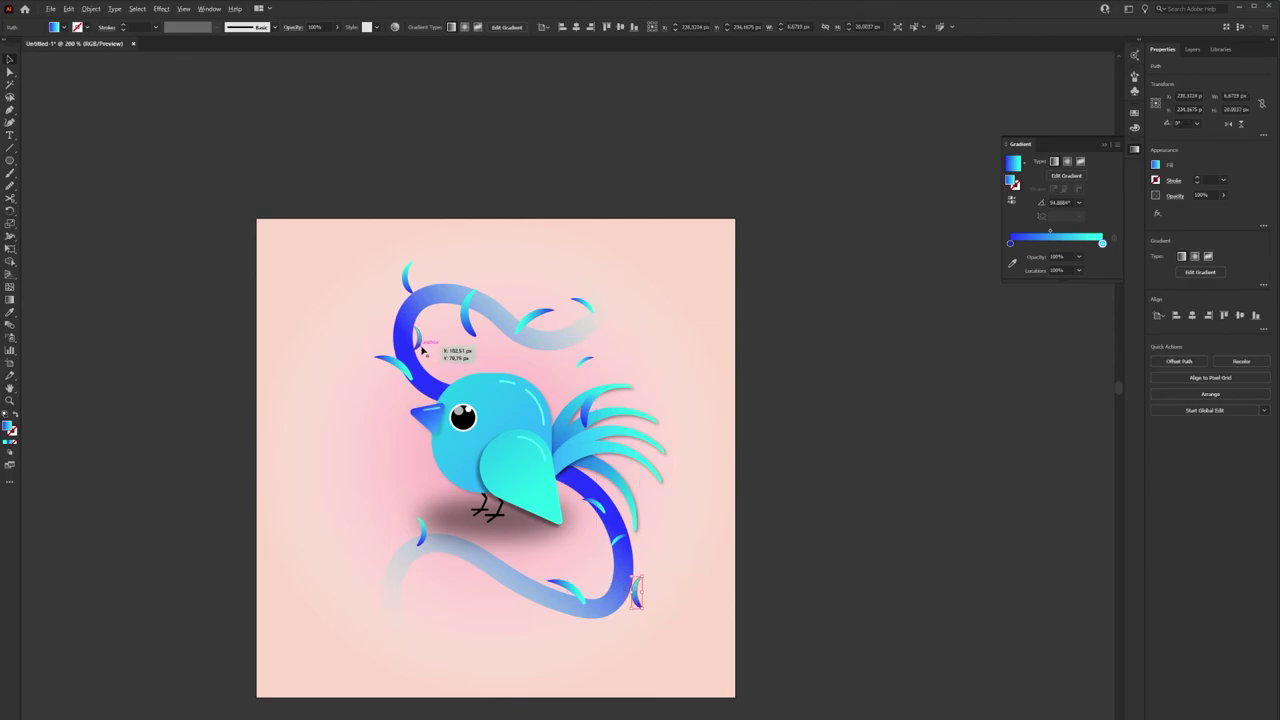
pyautogui.moveTo(528, 337)
pyautogui.mouseDown()
pyautogui.moveTo(531, 586)
pyautogui.moveTo(398, 572)
pyautogui.moveTo(630, 435)
pyautogui.mouseUp()
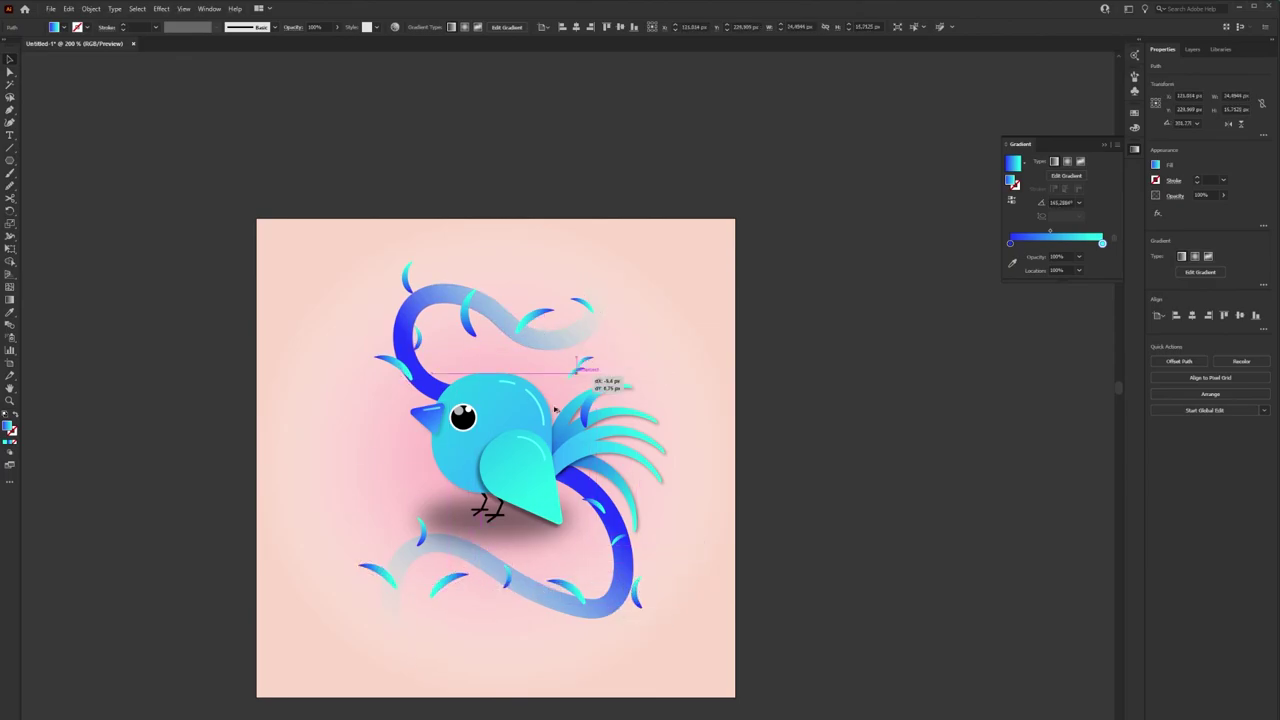
# - Nudge the upper ribbon and place leaf copies near the top right
pyautogui.click(824, 465)
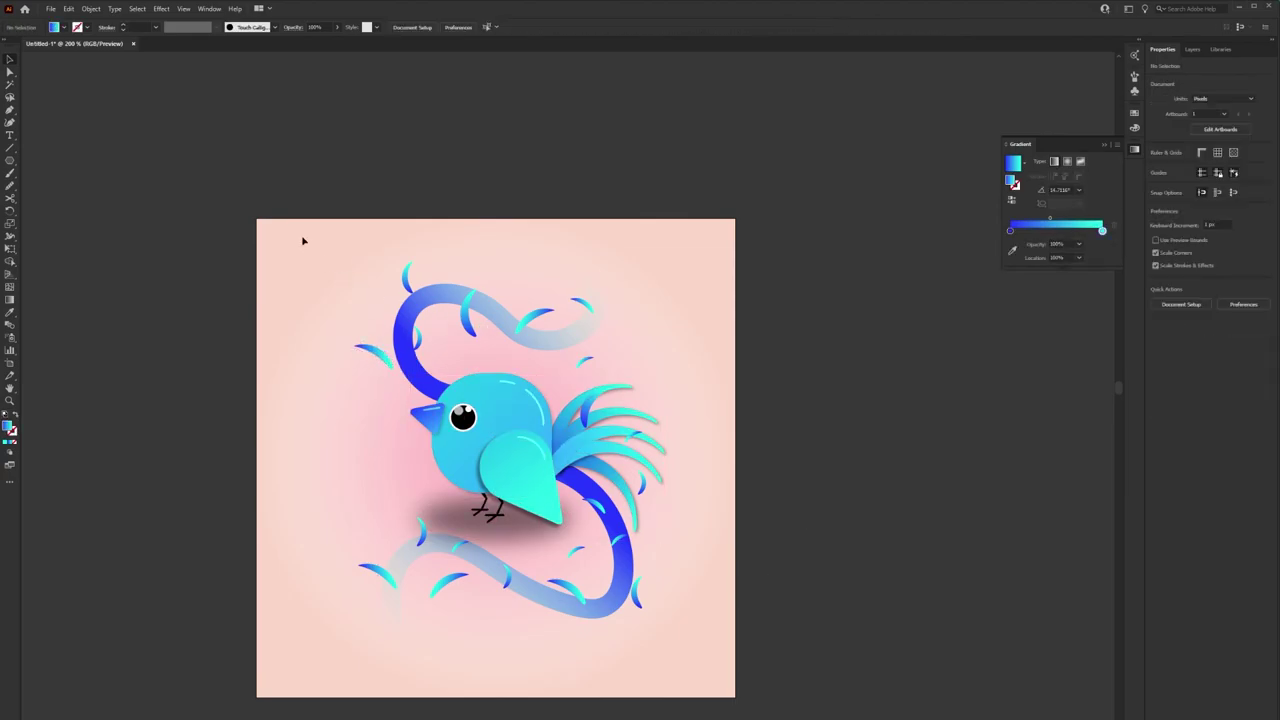
pyautogui.click(586, 297)
pyautogui.moveTo(586, 297); pyautogui.dragTo(588, 268)
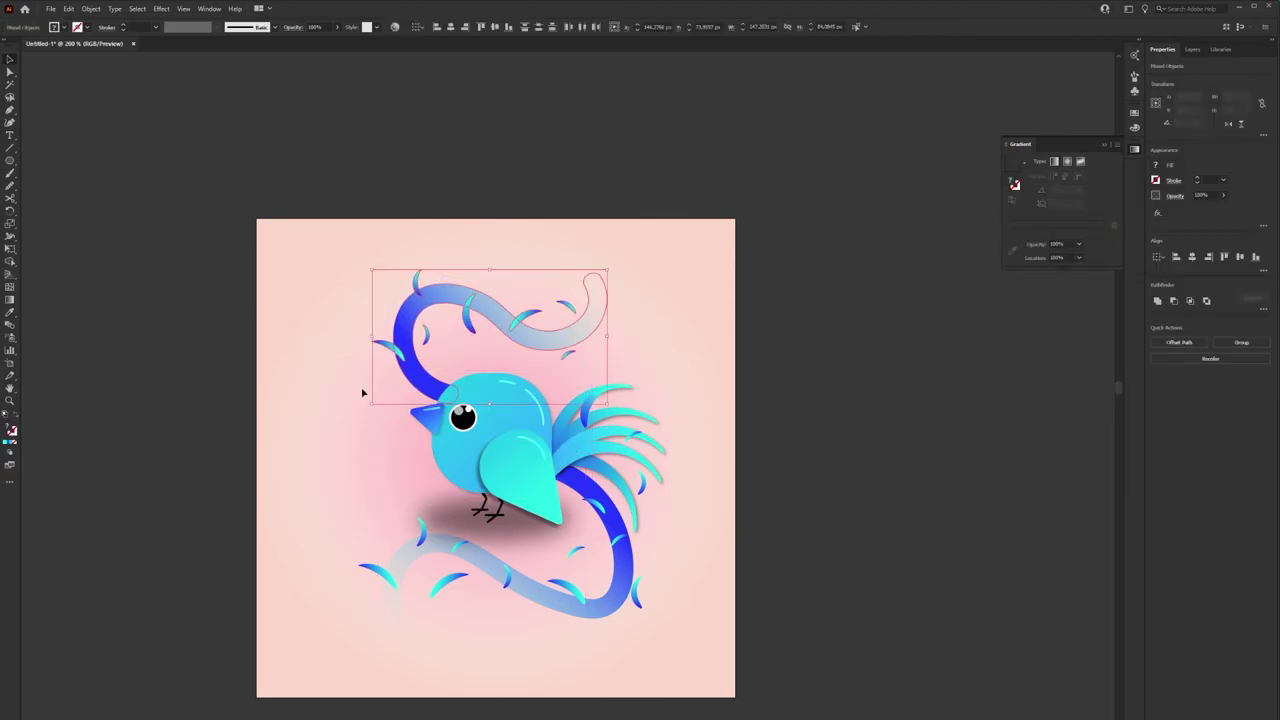
pyautogui.click(598, 377)
pyautogui.moveTo(507, 312); pyautogui.dragTo(476, 328)
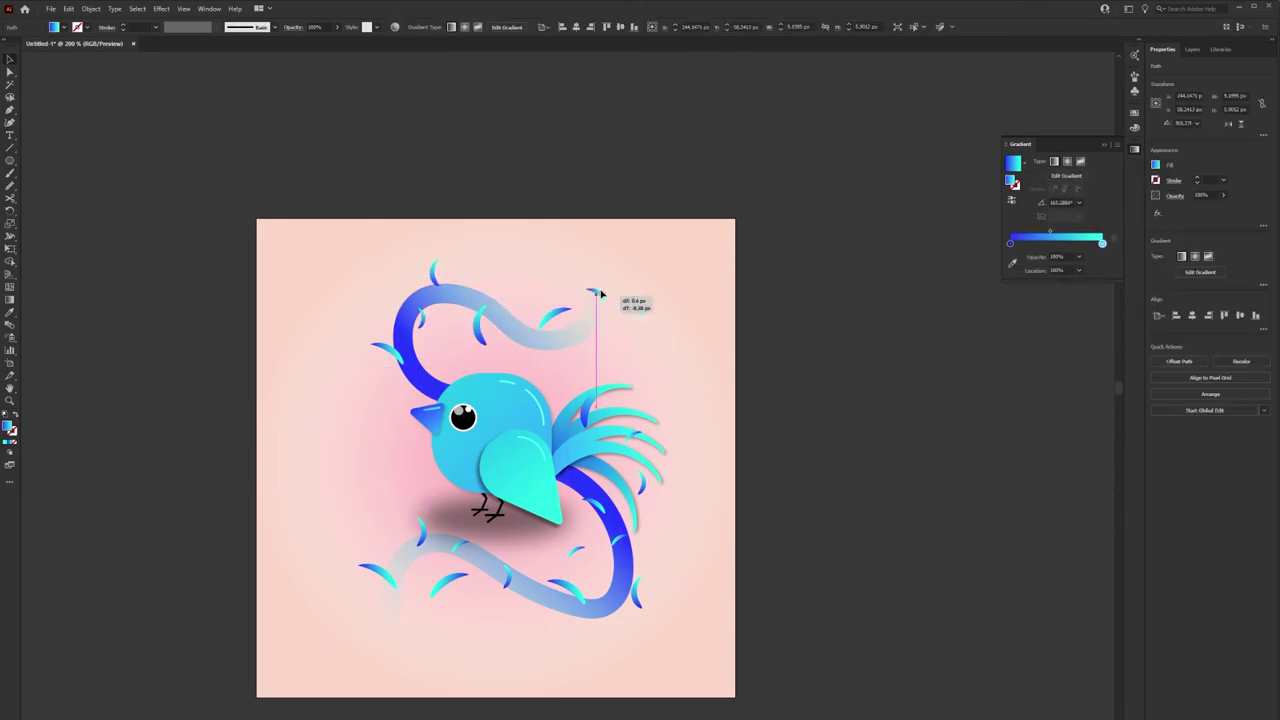
pyautogui.moveTo(563, 370); pyautogui.dragTo(594, 282)
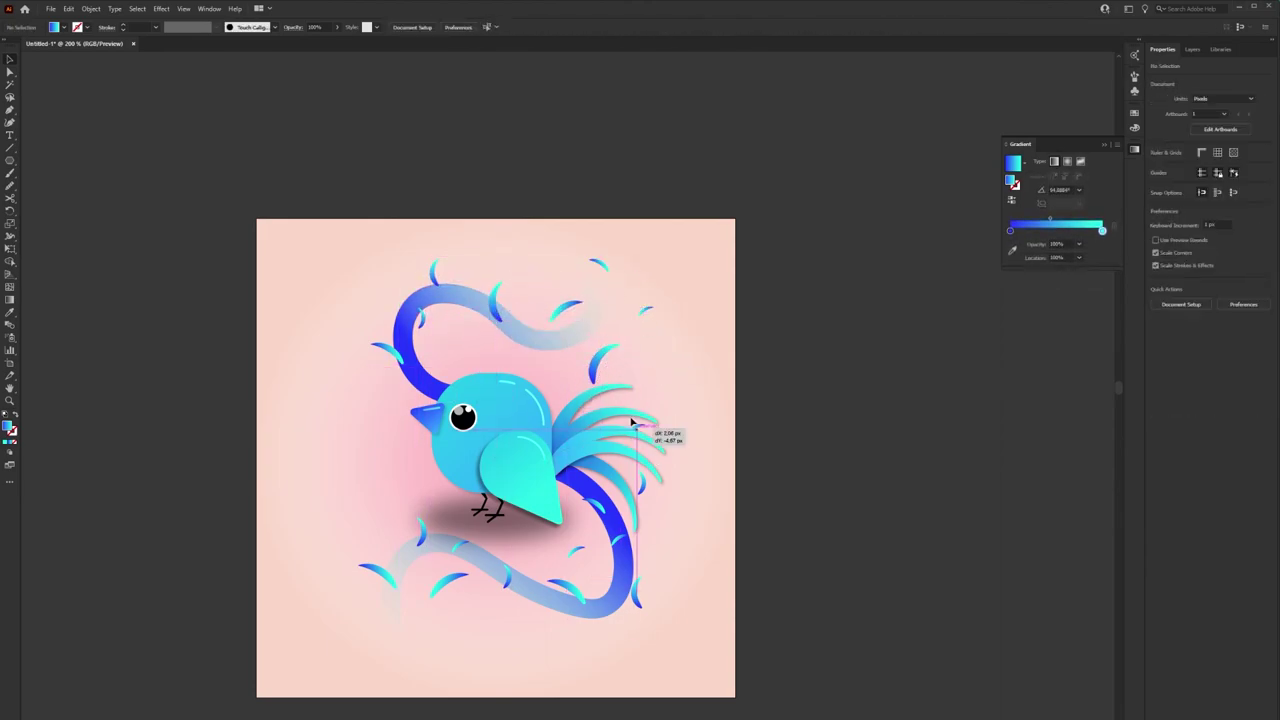
# - Add rotated leaf copies at the lower left and beside the bird's tail
pyautogui.click(618, 534)
pyautogui.click(617, 540)
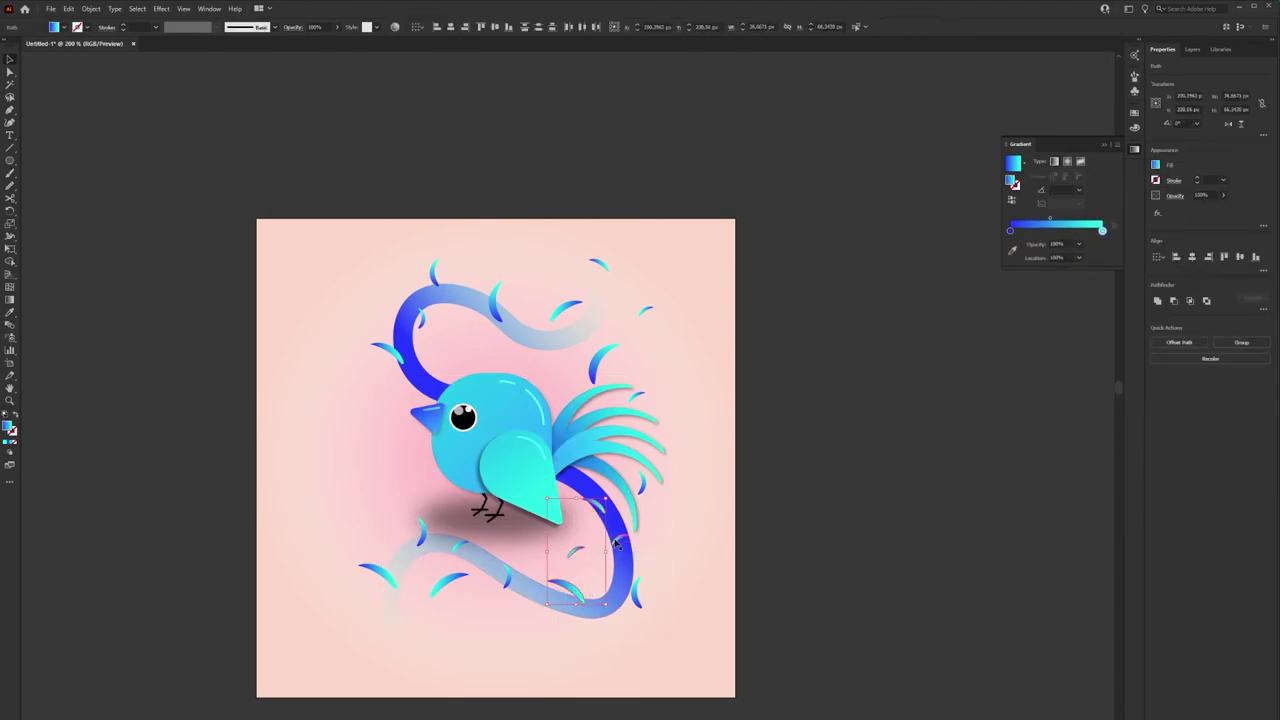
pyautogui.click(330, 561)
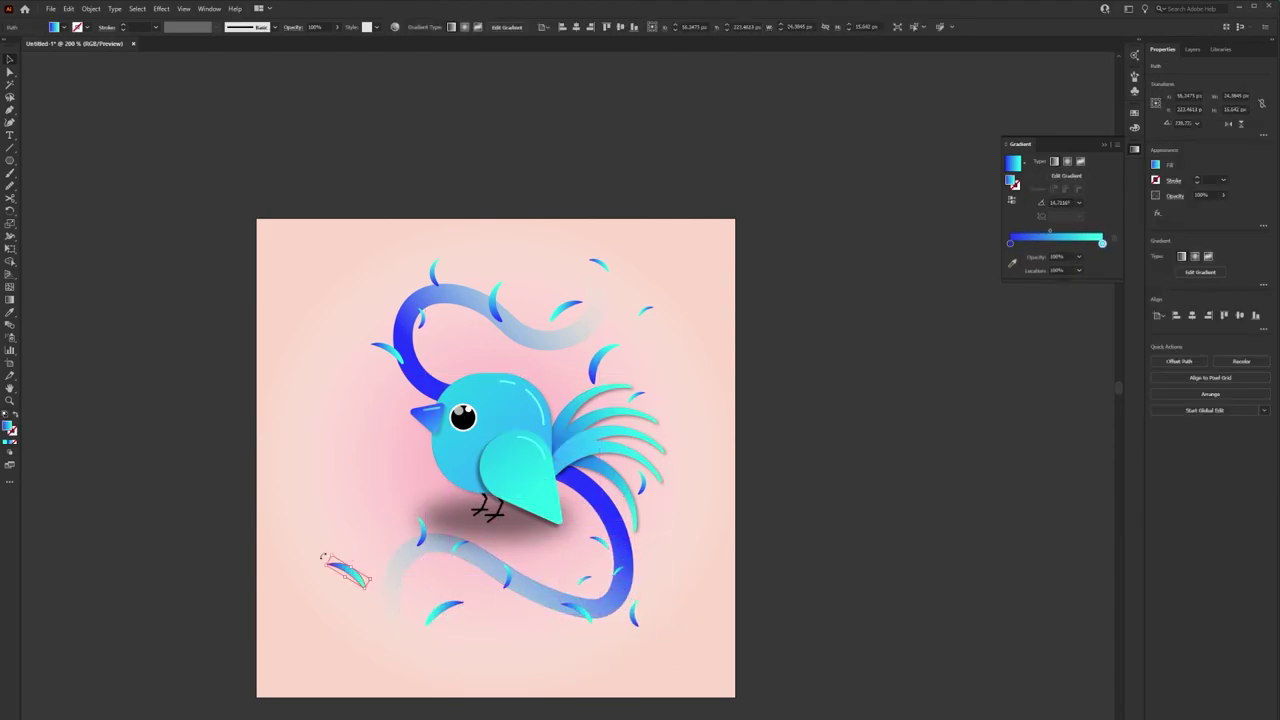
pyautogui.moveTo(339, 546); pyautogui.dragTo(520, 564)
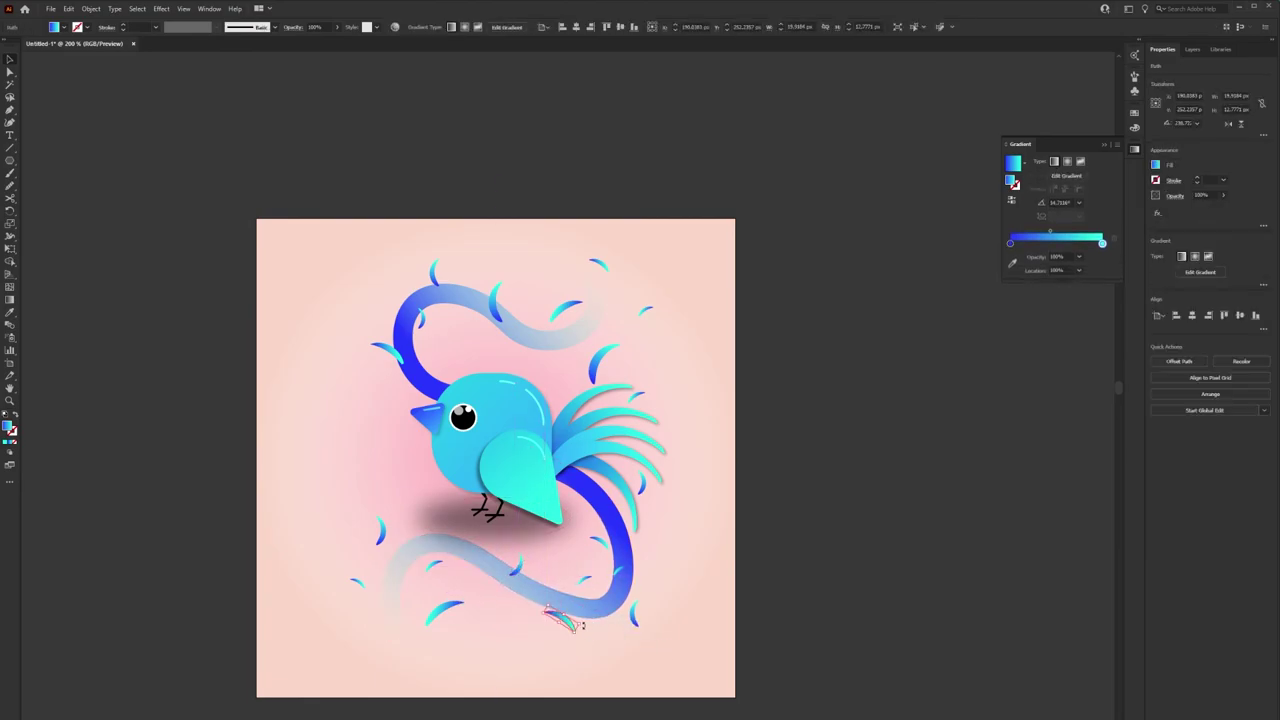
pyautogui.click(682, 703)
pyautogui.hotkey('ctrl', 'z')
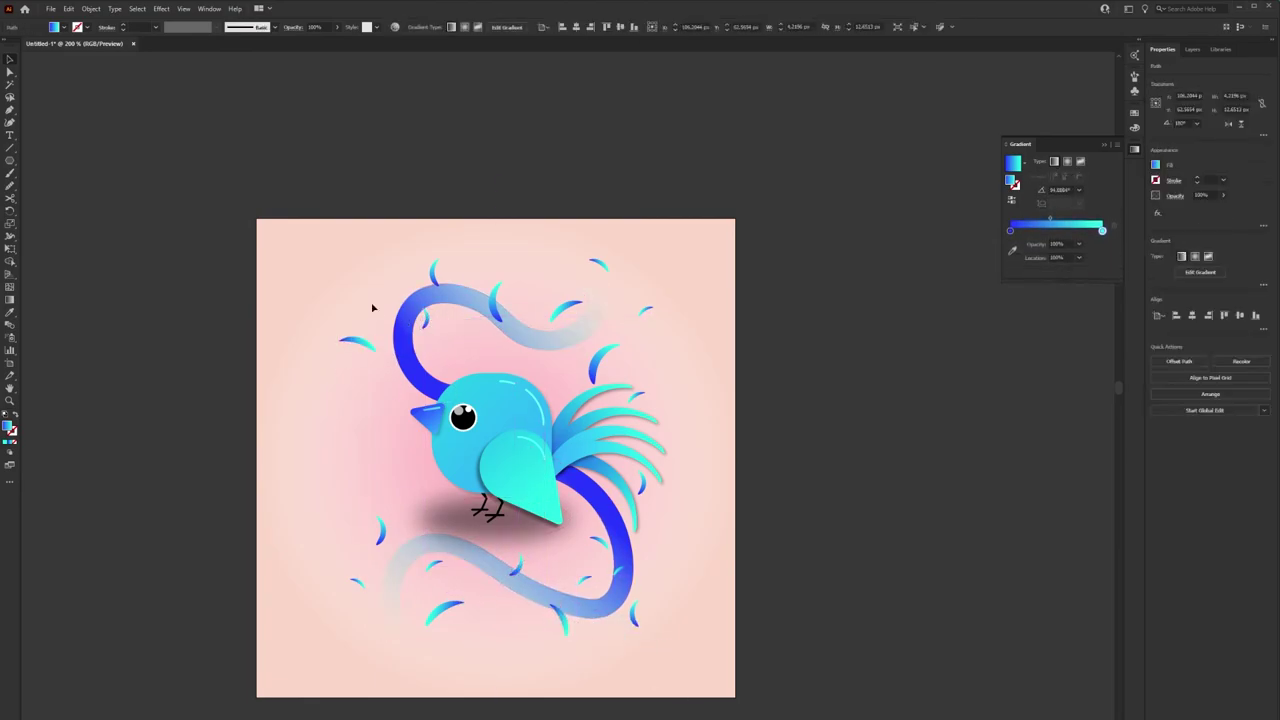
pyautogui.click(774, 489)
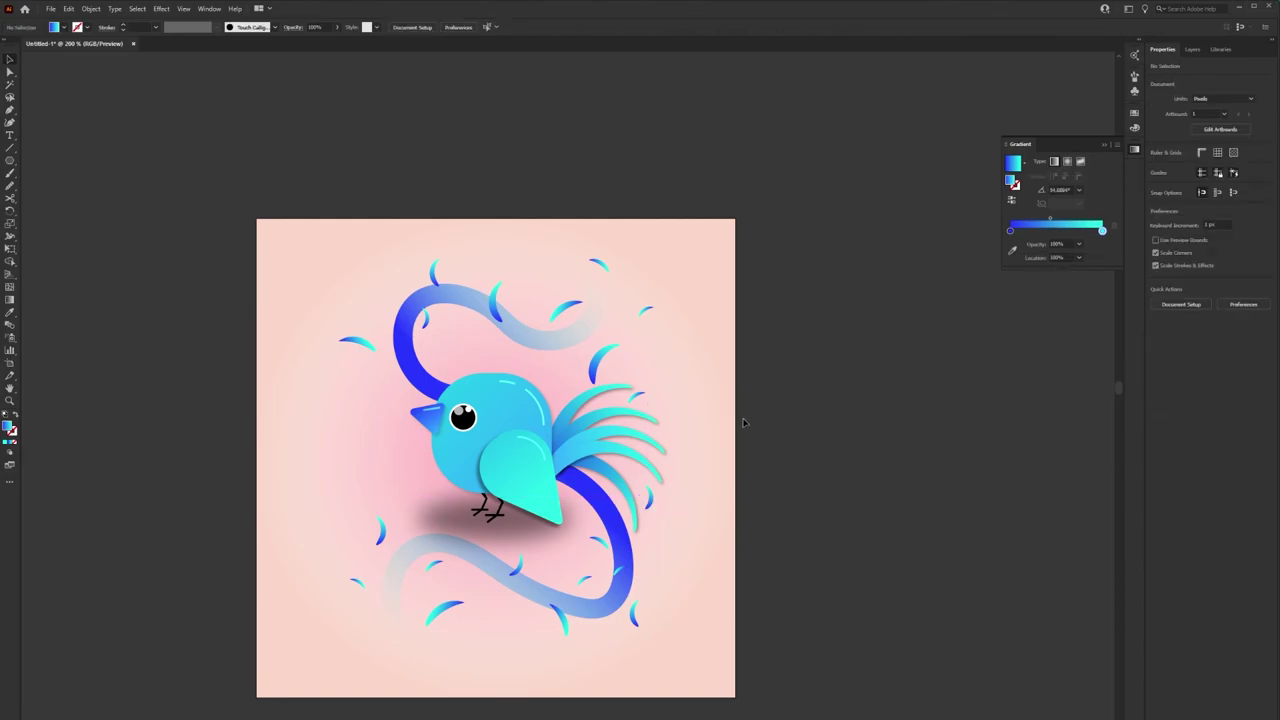
pyautogui.moveTo(670, 432); pyautogui.dragTo(672, 438)
pyautogui.click(782, 483)
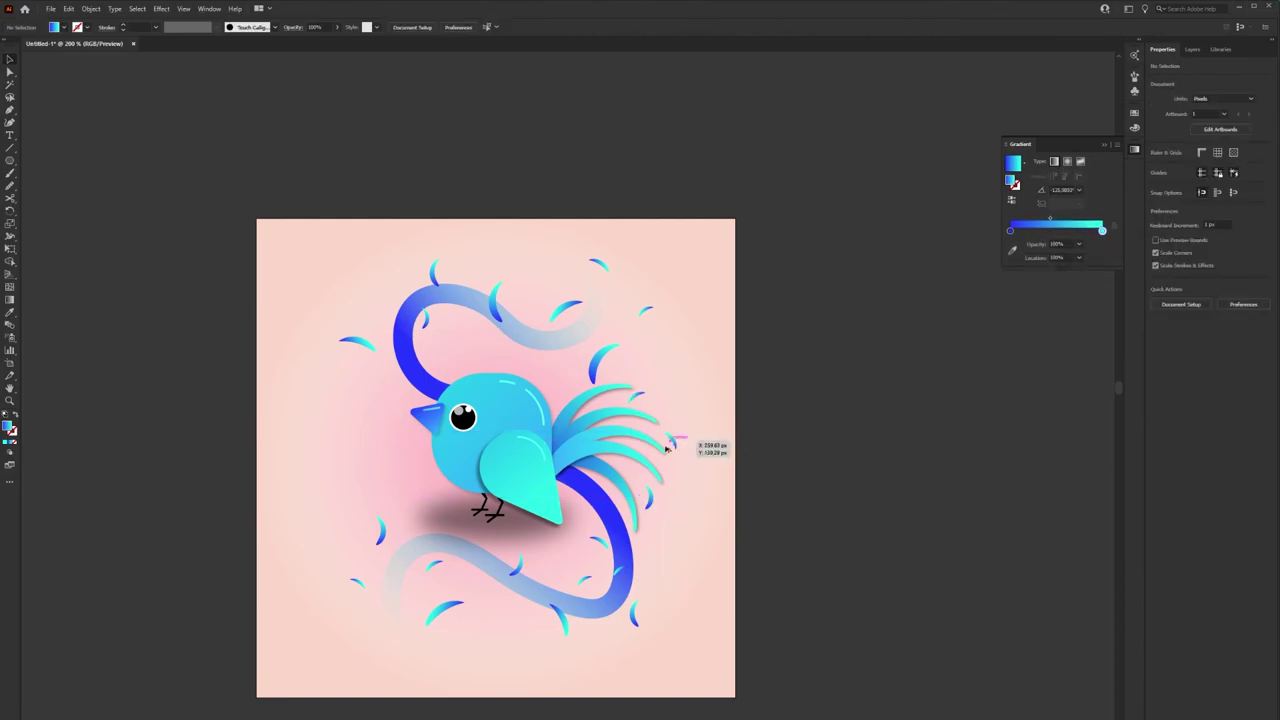